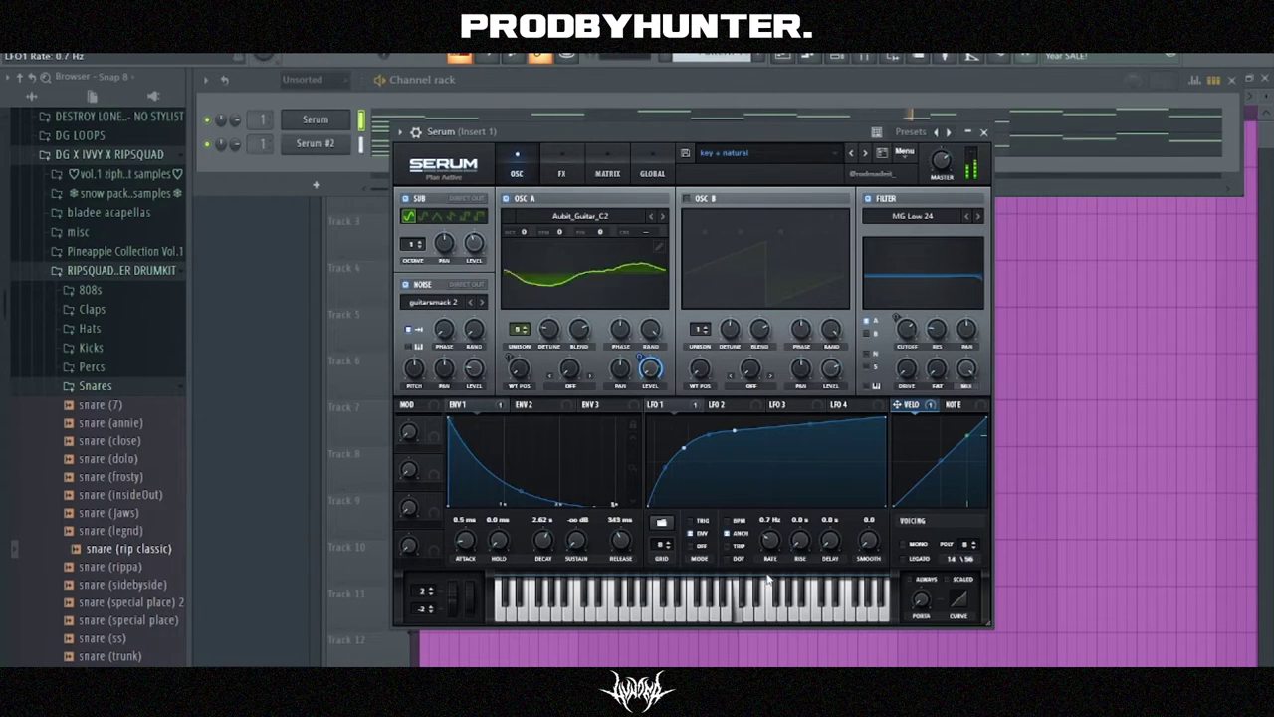
# - Close the synth window and set the Serum #2 piano roll's scale highlighting to E Minor Natural (Aeolian)
pyautogui.click(984, 132)
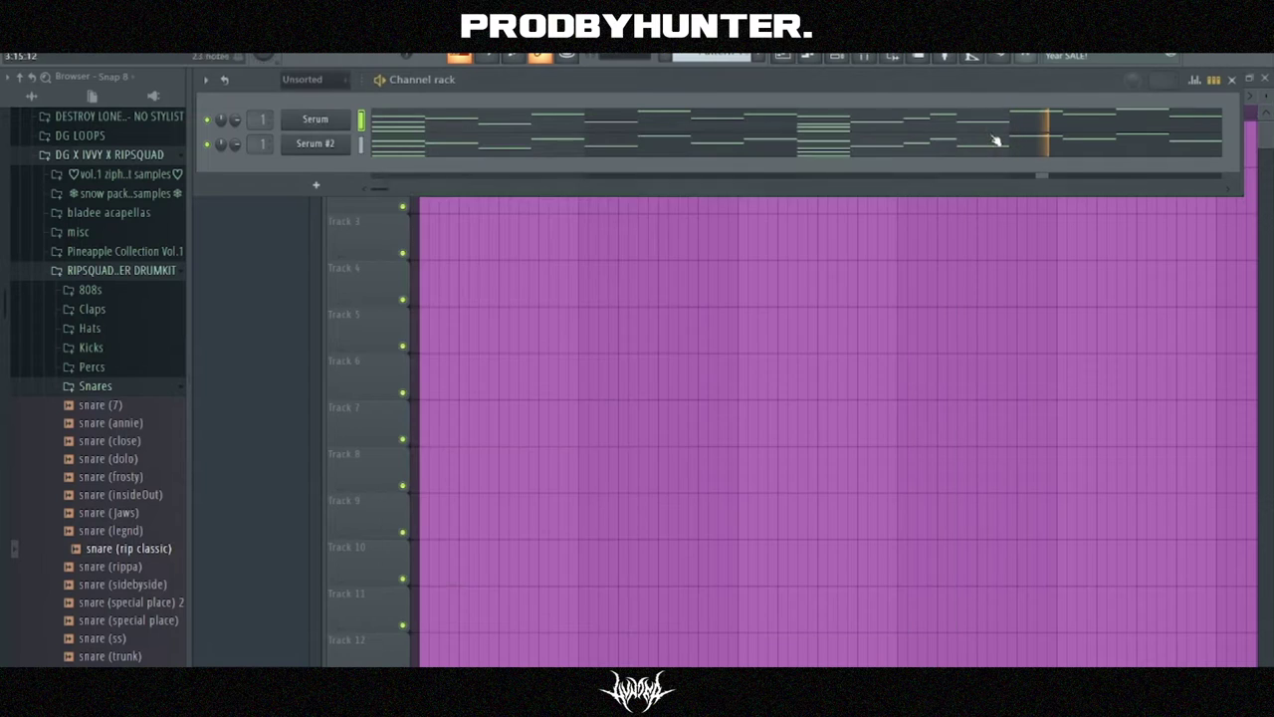
pyautogui.click(378, 149)
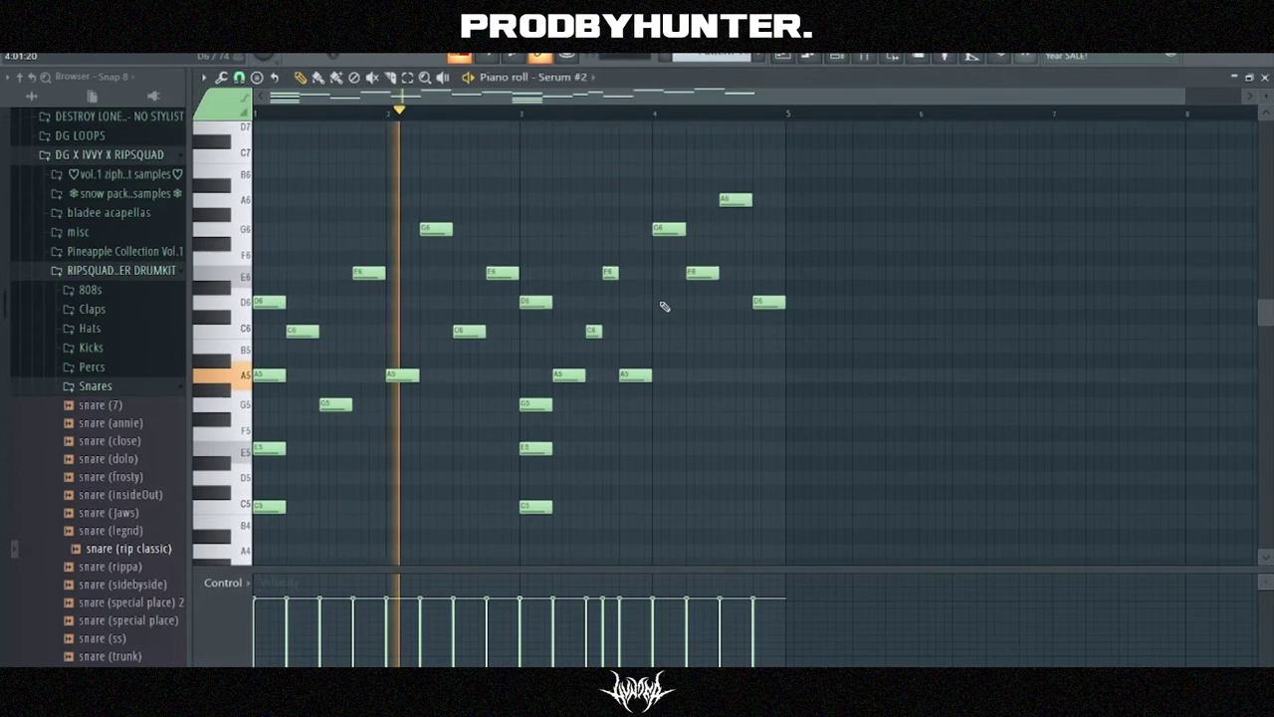
pyautogui.click(203, 76)
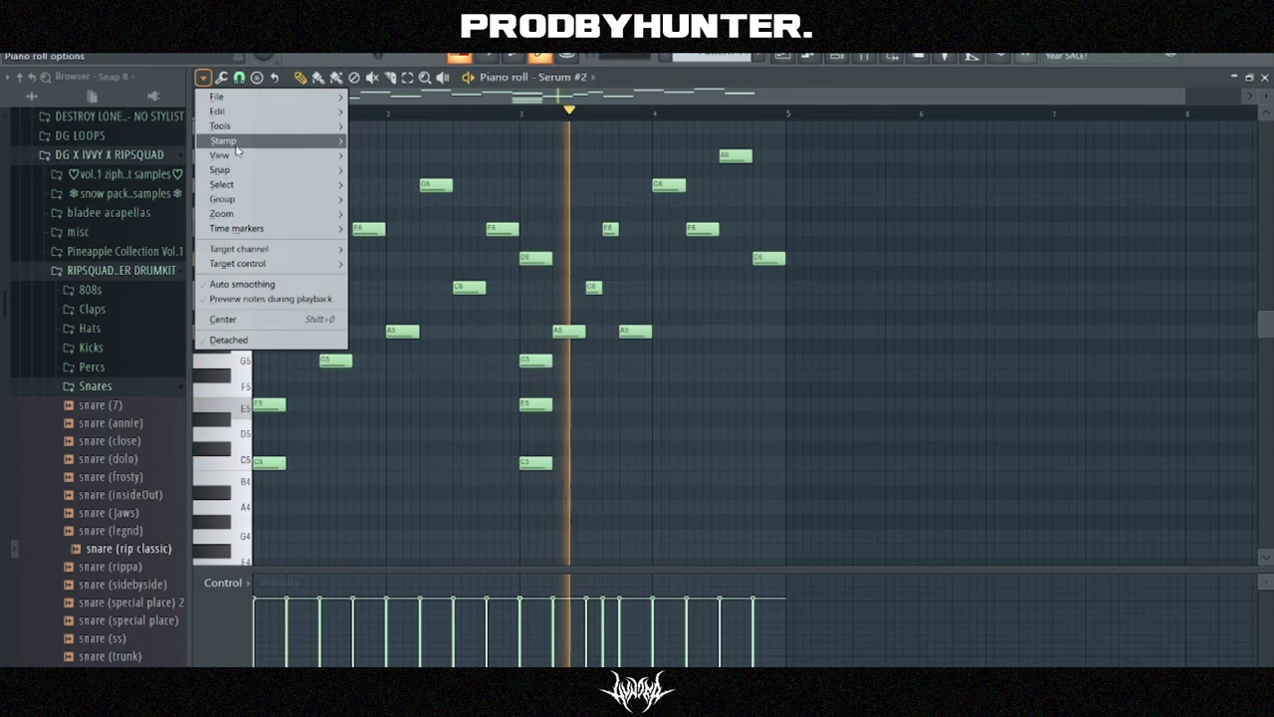
pyautogui.moveTo(238, 160)
pyautogui.moveTo(419, 387)
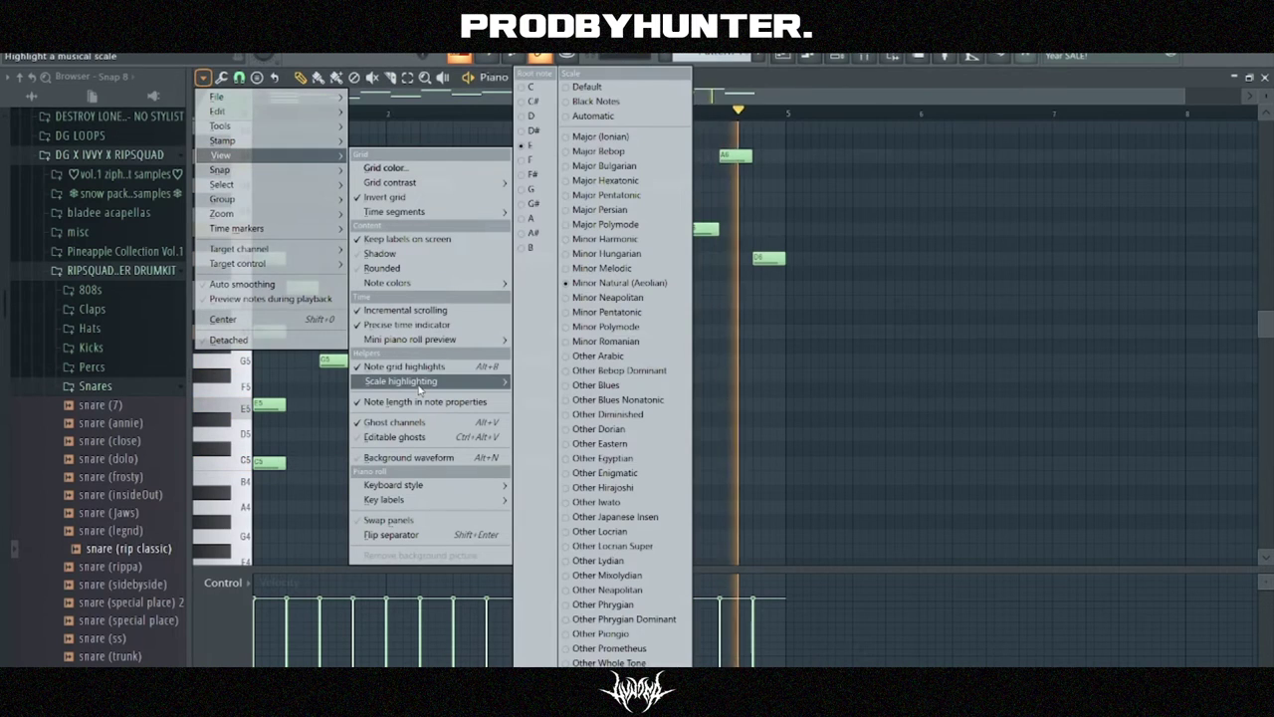
pyautogui.click(617, 283)
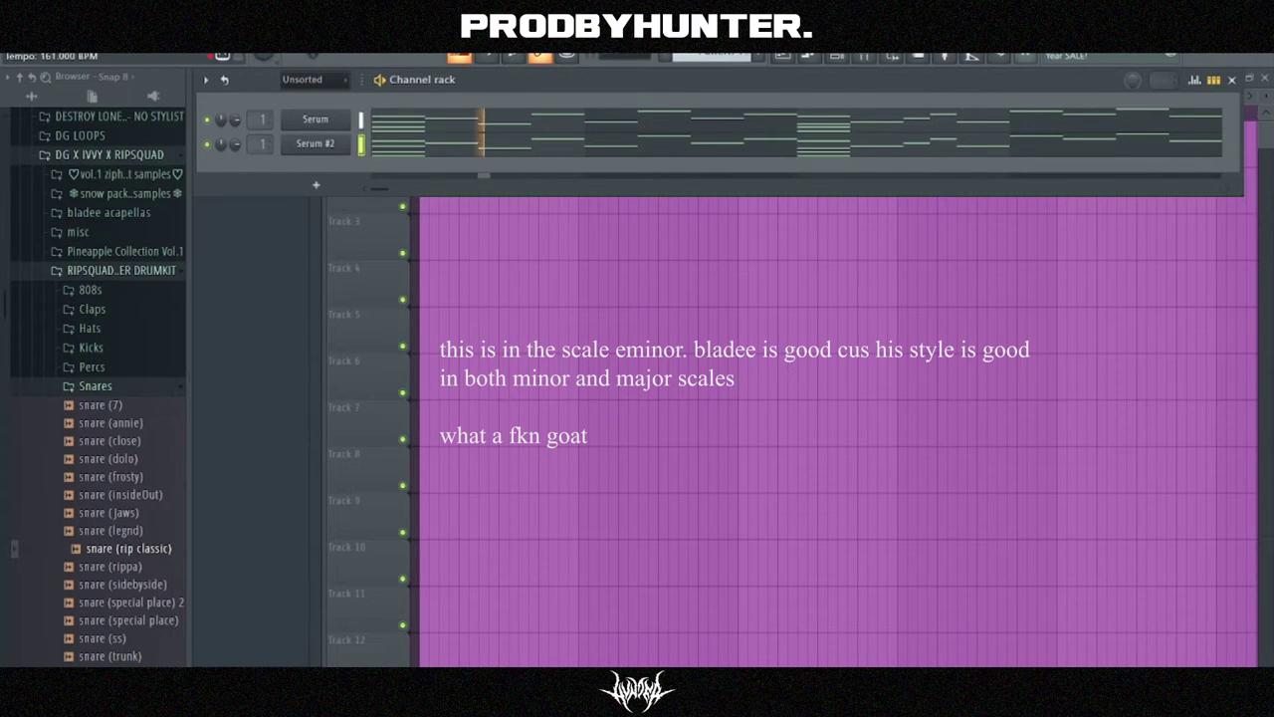
# - Lower the project tempo slightly and return to the channel rack
pyautogui.scroll(-1, 502, 40)
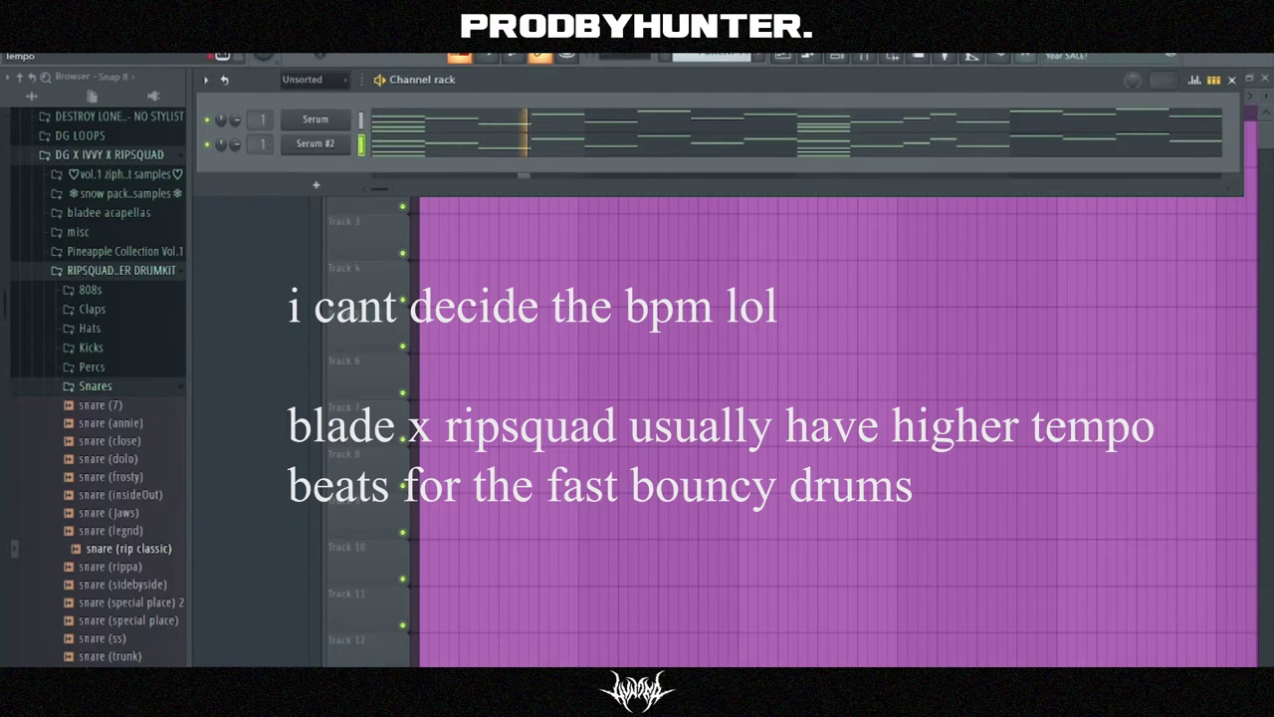
pyautogui.click(838, 56)
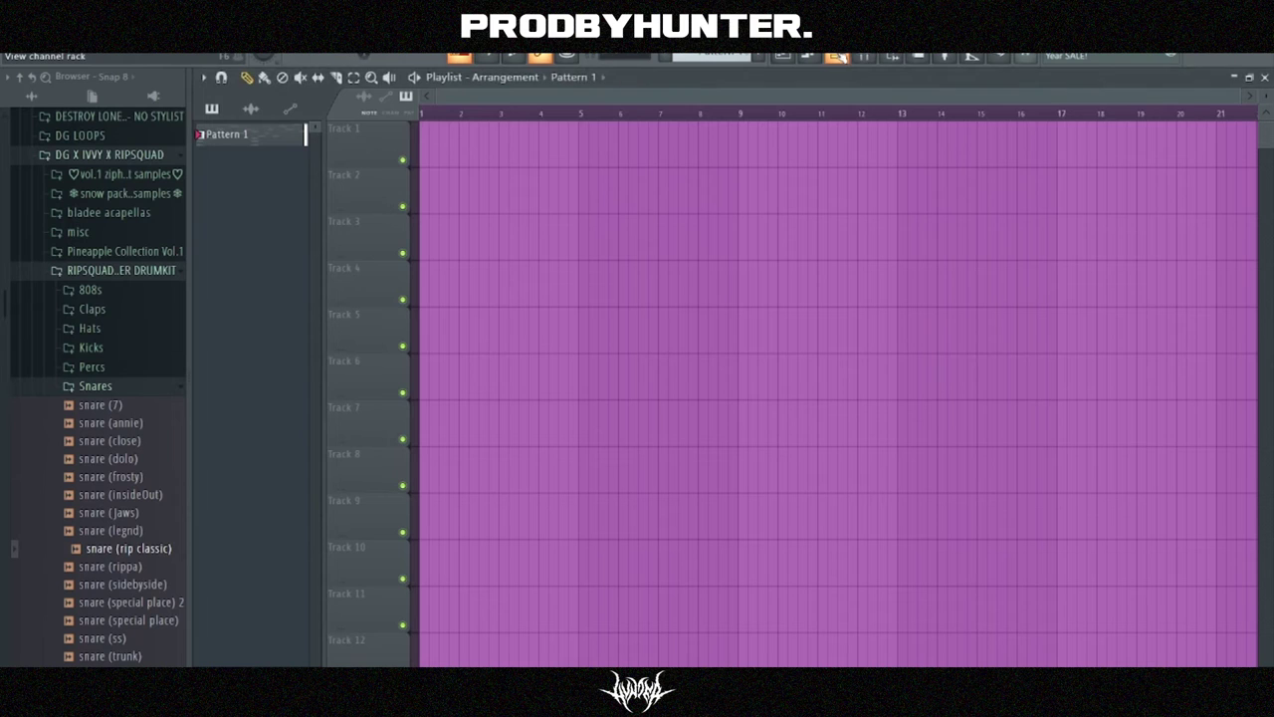
pyautogui.click(838, 56)
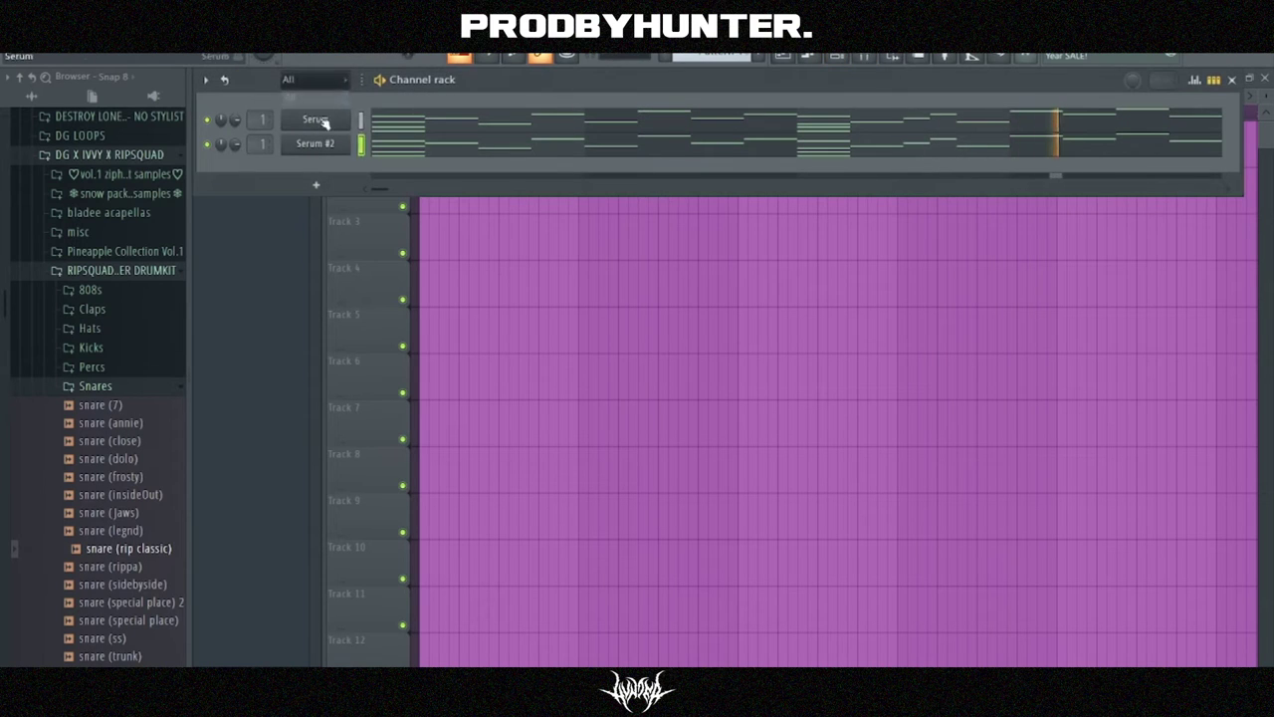
# - Add a third Serum channel and load the "pad - chords sound great with this" preset from !growth vol.4 presets
pyautogui.click(316, 184)
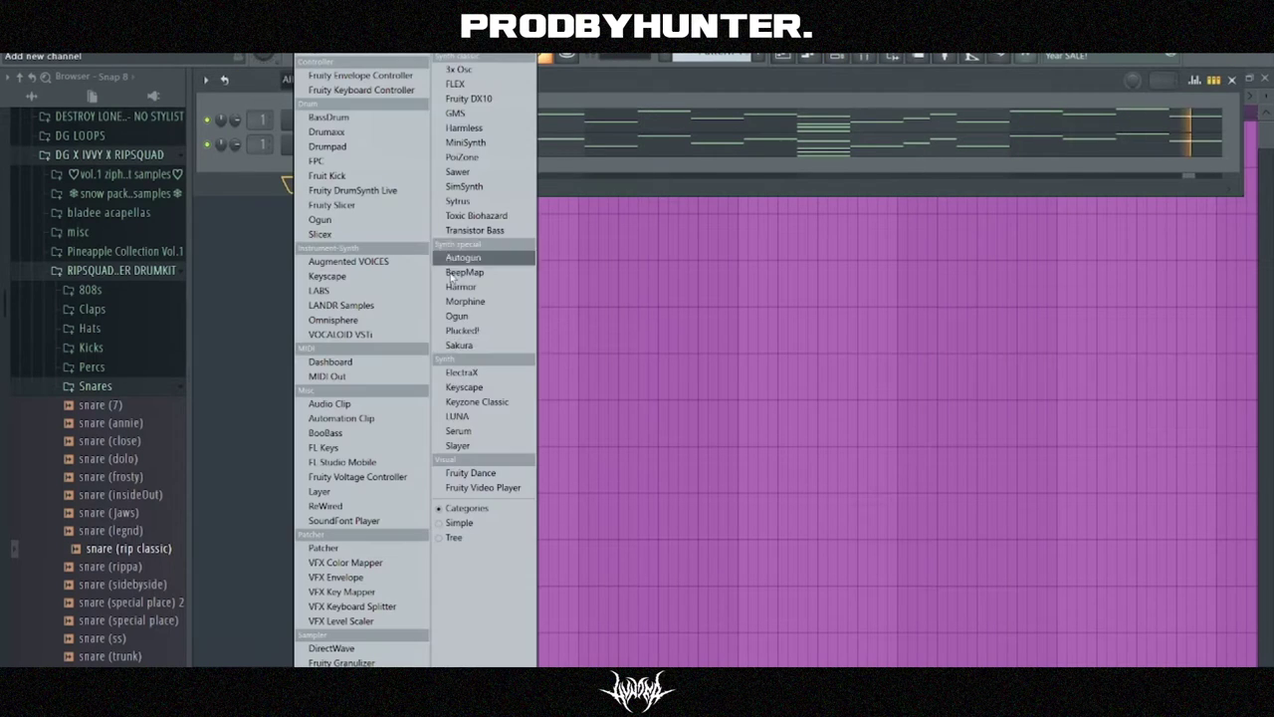
pyautogui.click(457, 432)
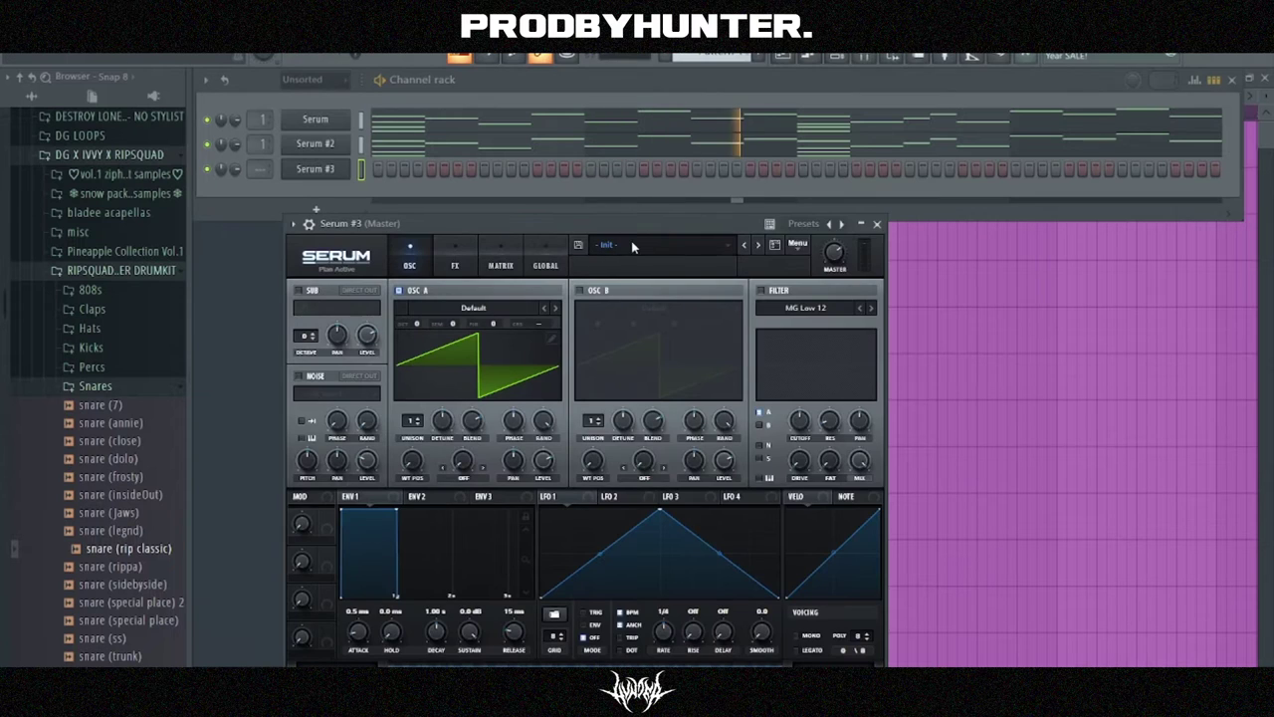
pyautogui.click(631, 247)
pyautogui.moveTo(796, 355)
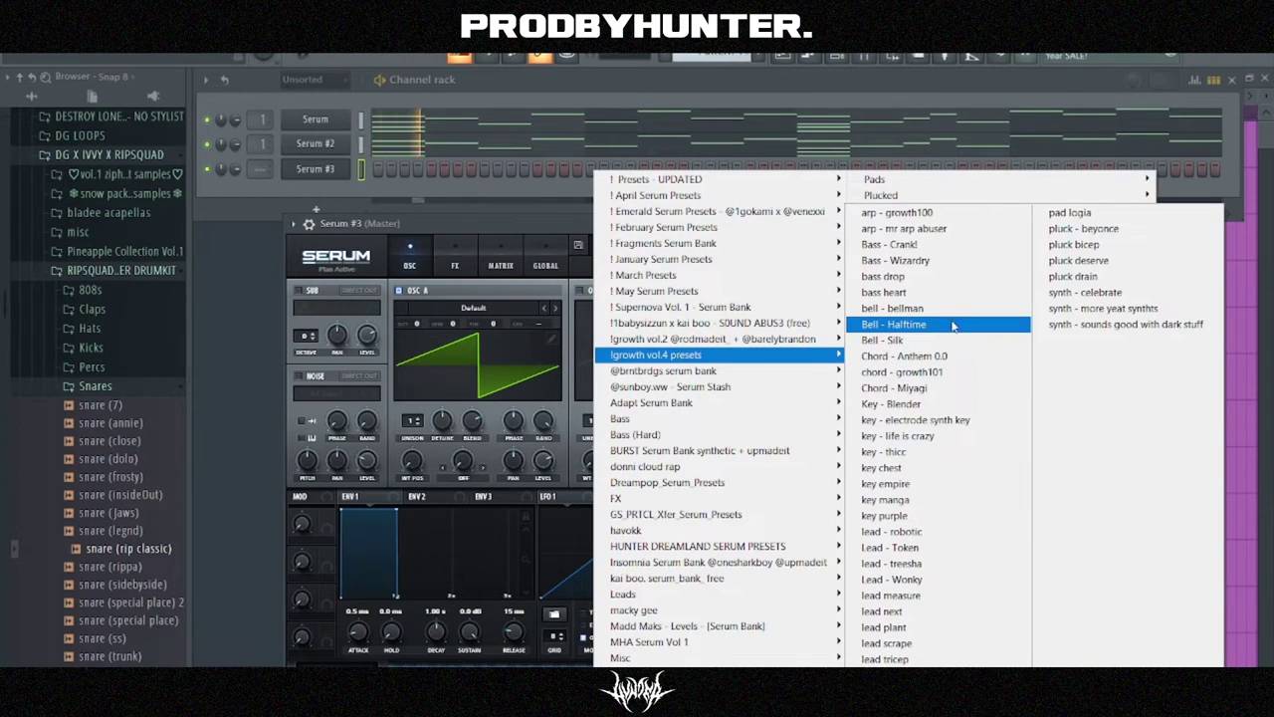
pyautogui.click(886, 675)
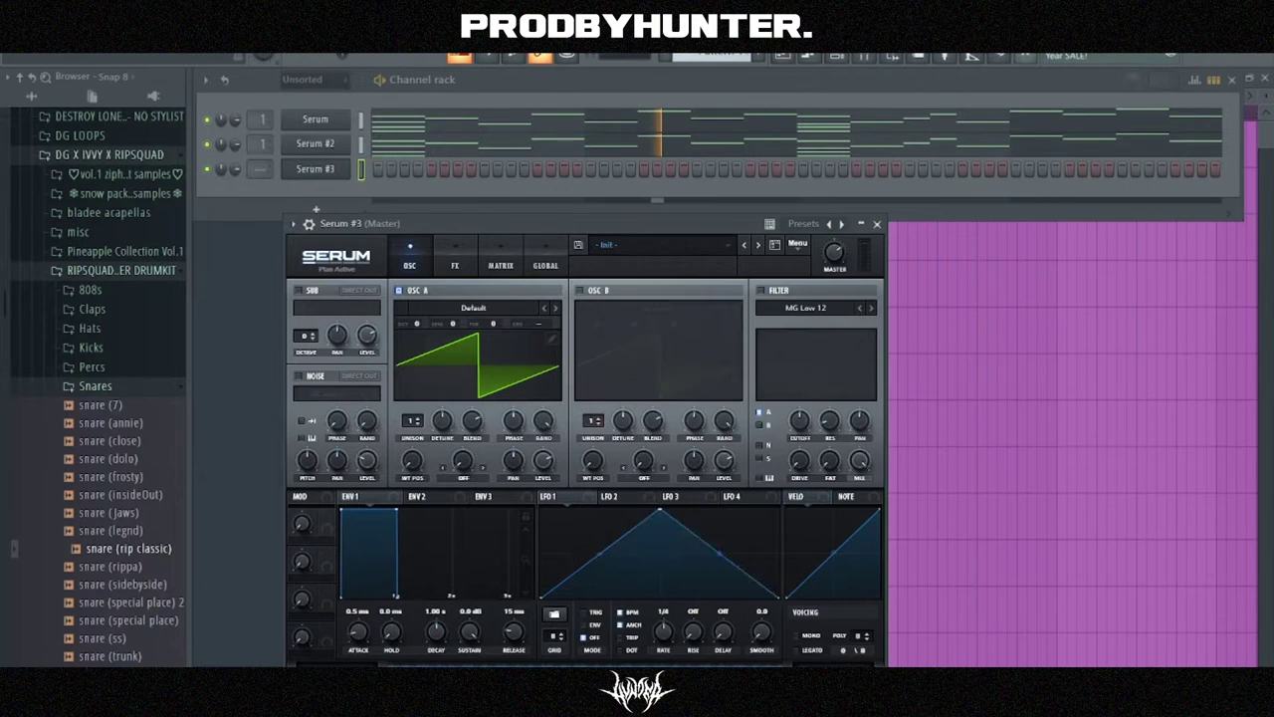
# - Draw one-bar notes in the Serum #3 piano roll: A5 in bars 1 and 2, G5 in bars 3 and 4
pyautogui.click(877, 224)
pyautogui.rightClick(319, 172)
pyautogui.click(378, 167)
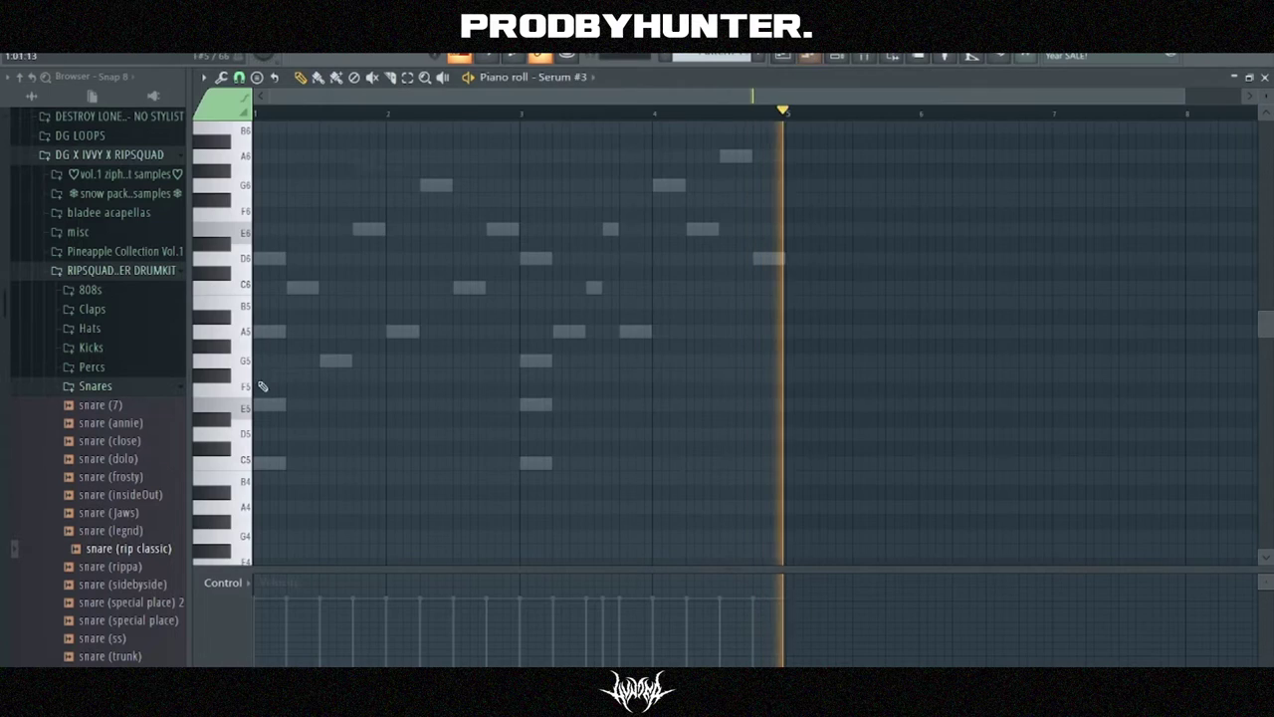
pyautogui.moveTo(288, 331); pyautogui.dragTo(296, 332)
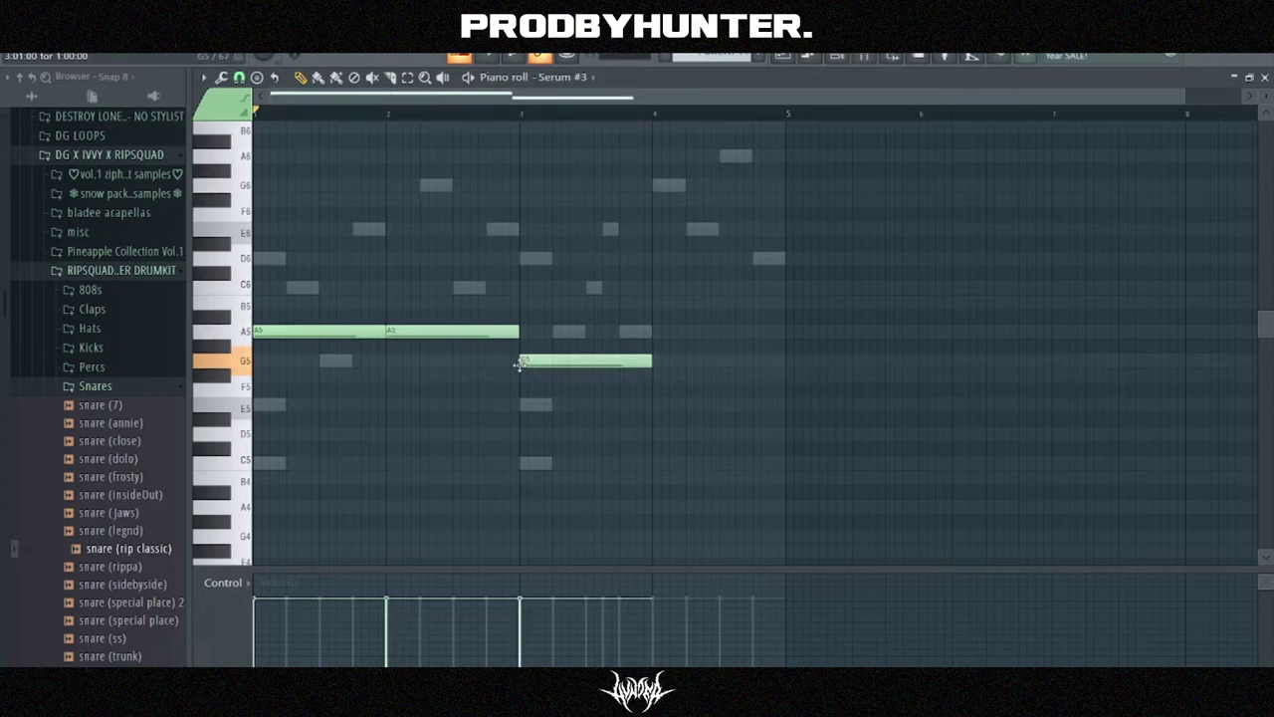
pyautogui.click(657, 188)
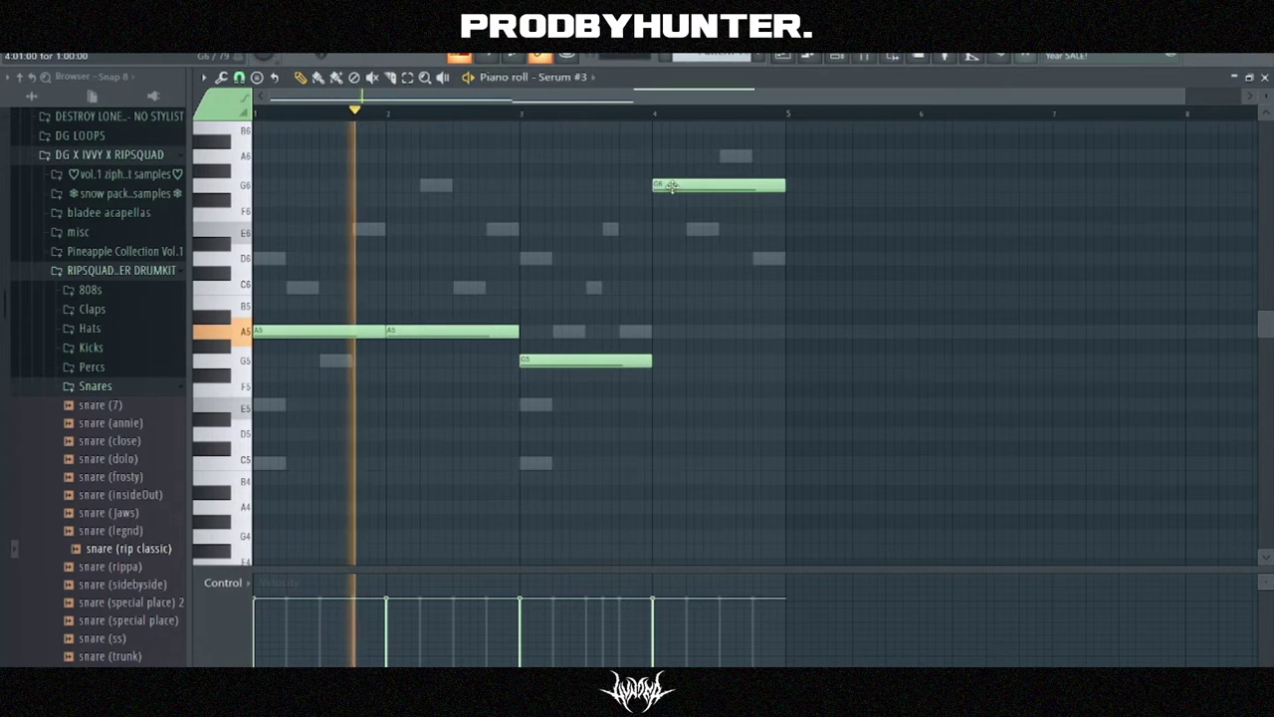
pyautogui.moveTo(657, 188); pyautogui.dragTo(683, 367)
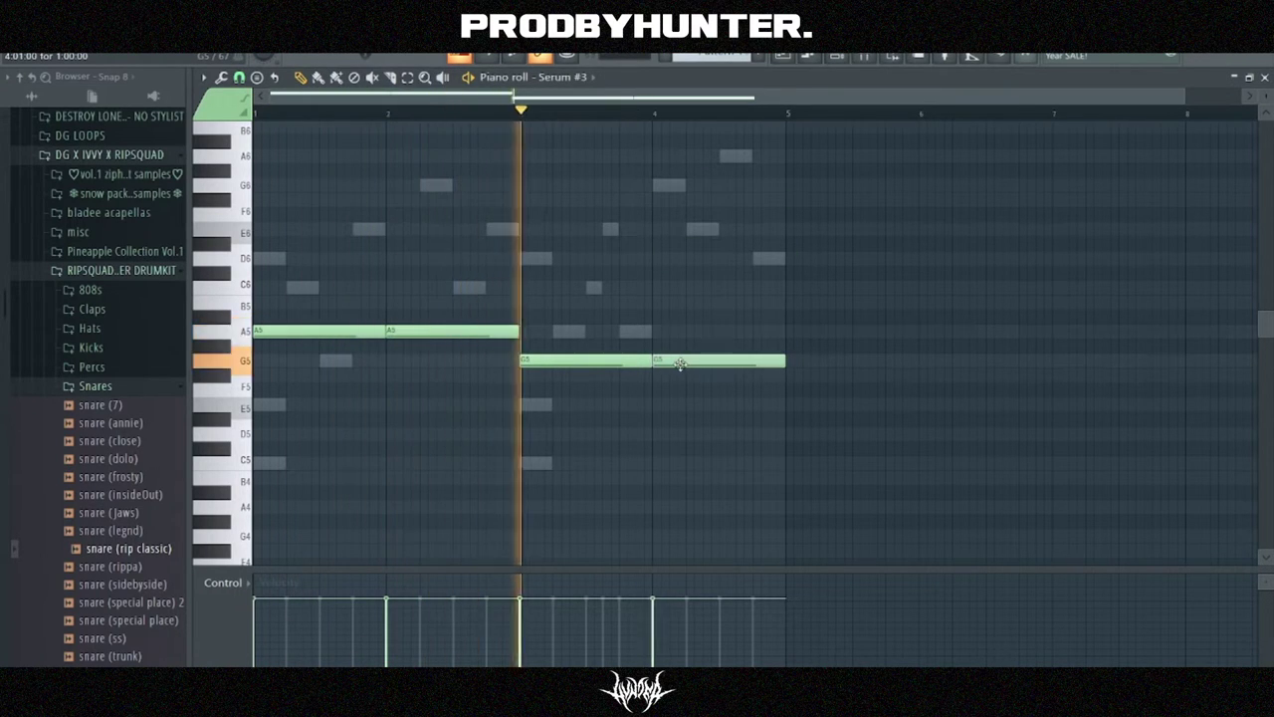
# - Replace the bar 3 note of Serum #3 with a one-bar E5 and play the part back
pyautogui.click(691, 432)
pyautogui.rightClick(690, 432)
pyautogui.press('space')
pyautogui.click(561, 347)
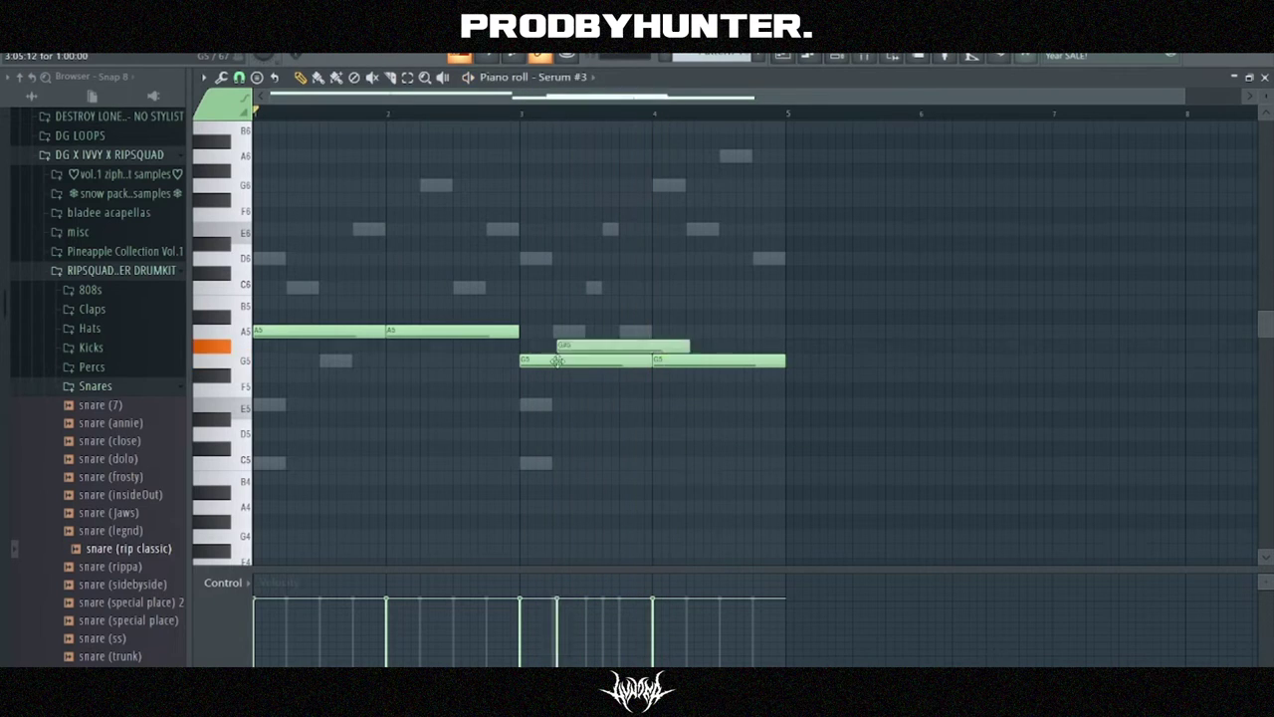
pyautogui.moveTo(560, 348); pyautogui.dragTo(557, 411)
pyautogui.press('space')
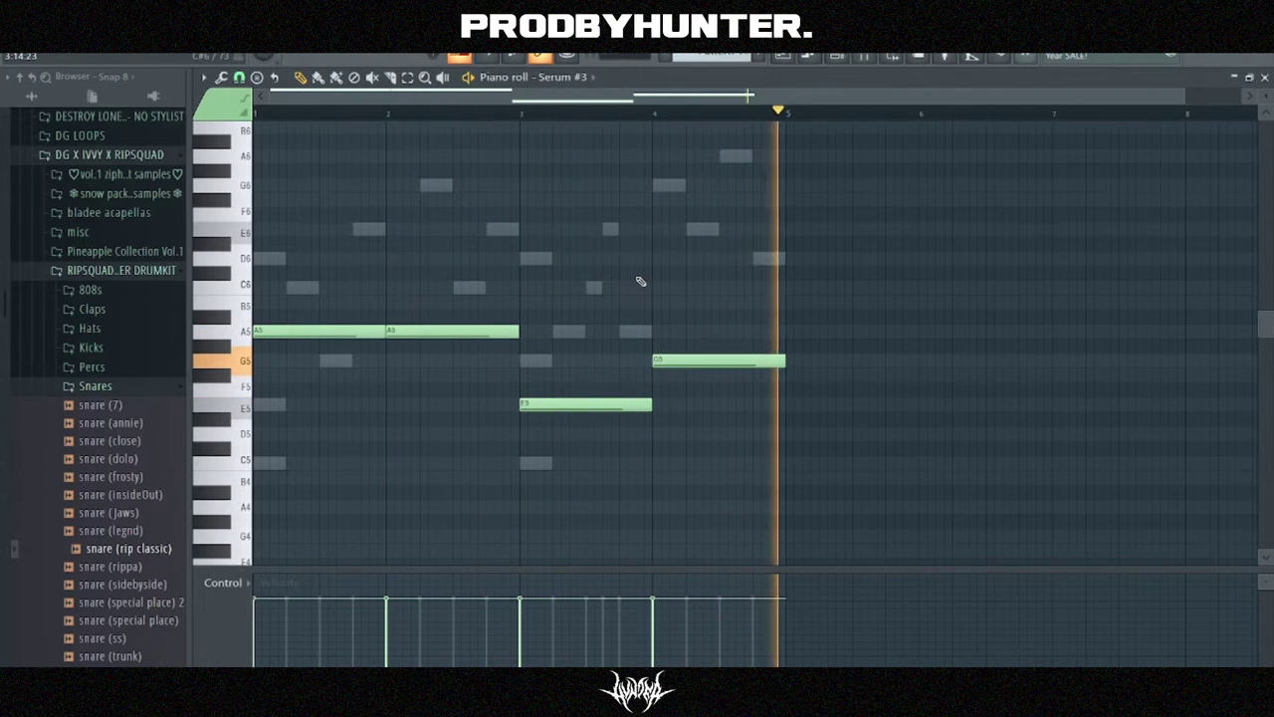
# - Duplicate the four-bar note patterns of Serum #3, Serum and Serum #2 into bars 5 to 8
pyautogui.scroll(2, 640, 281)
pyautogui.scroll(-2, 700, 250)
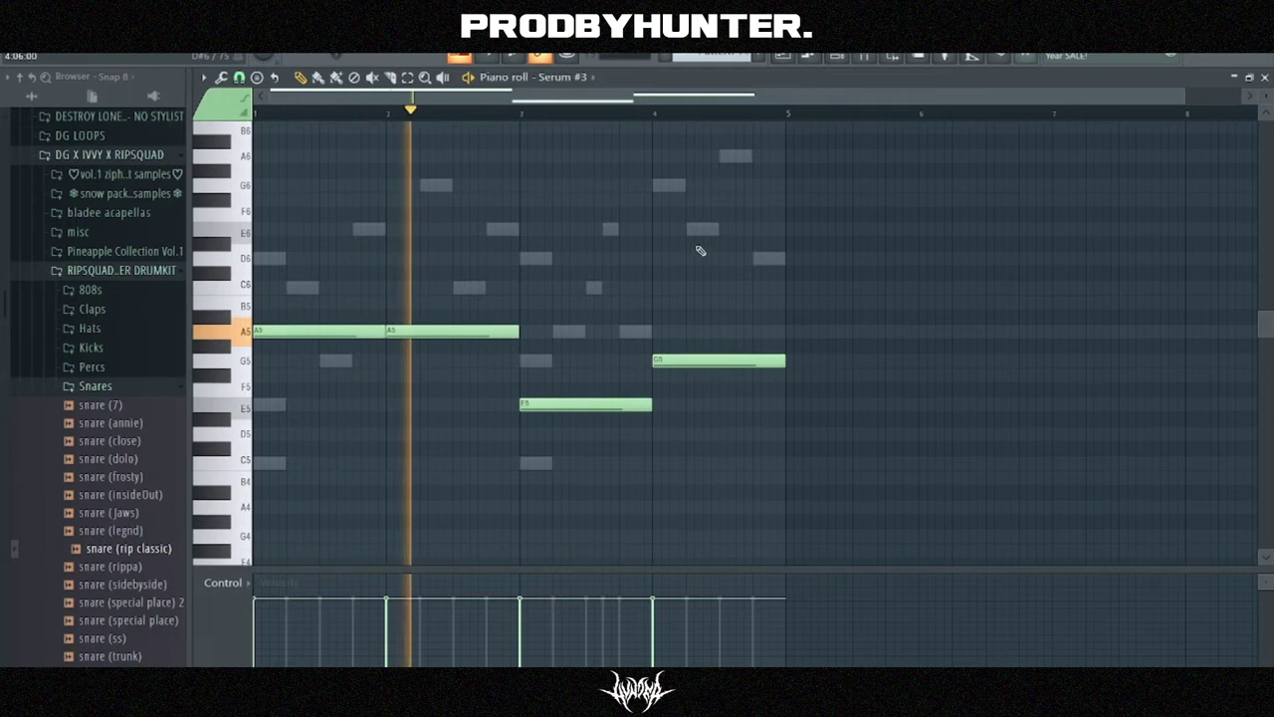
pyautogui.hotkey('ctrl', 'b')
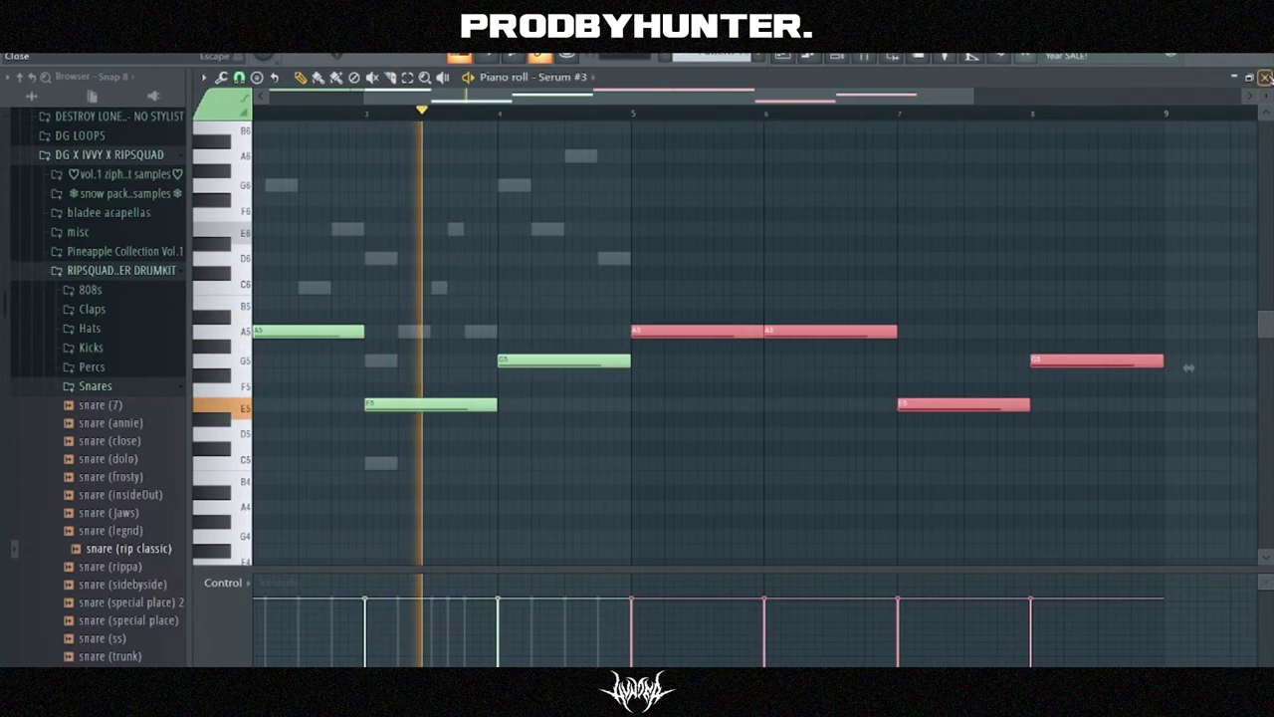
pyautogui.click(1263, 77)
pyautogui.click(710, 126)
pyautogui.hotkey('ctrl', 'b')
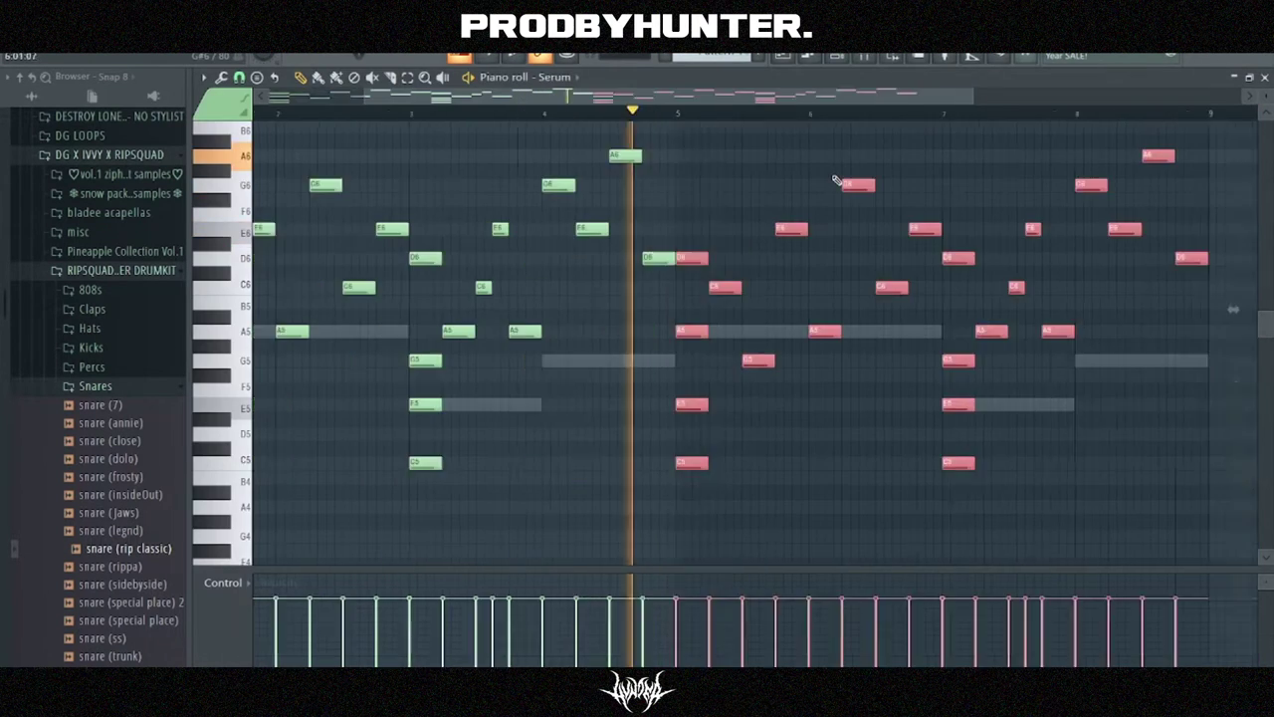
pyautogui.click(1264, 76)
pyautogui.click(802, 147)
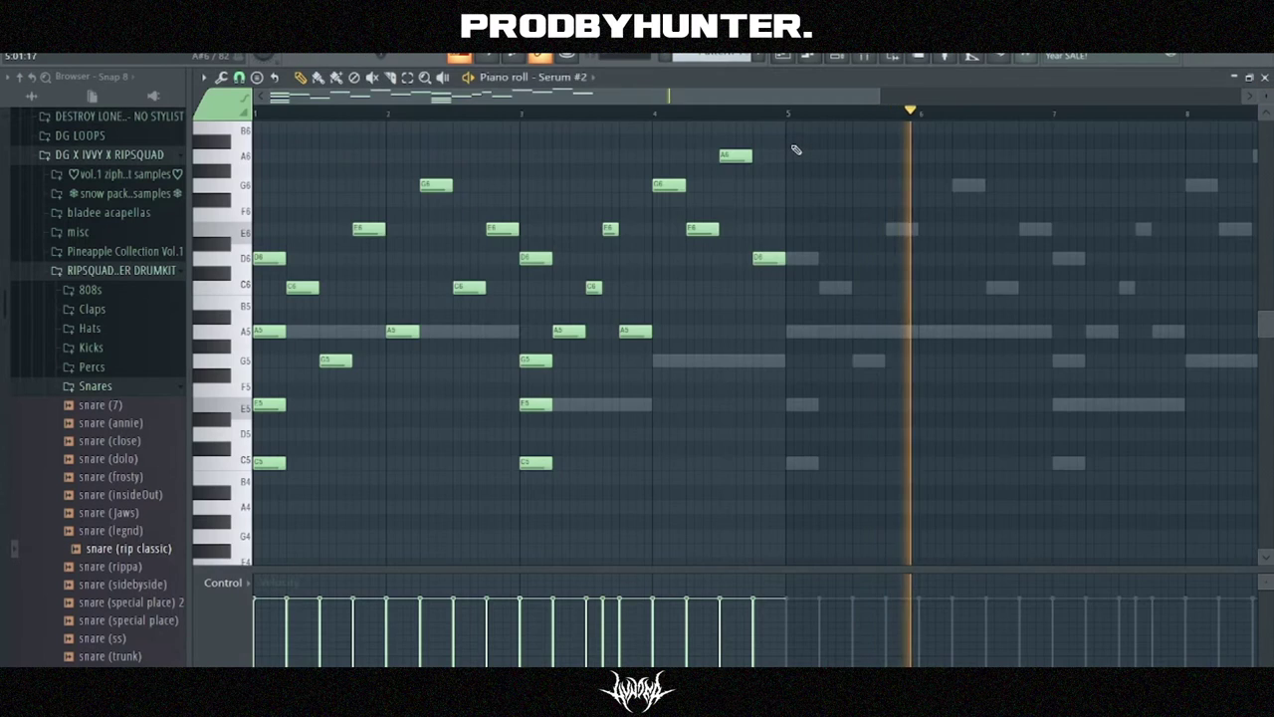
pyautogui.hotkey('ctrl', 'b')
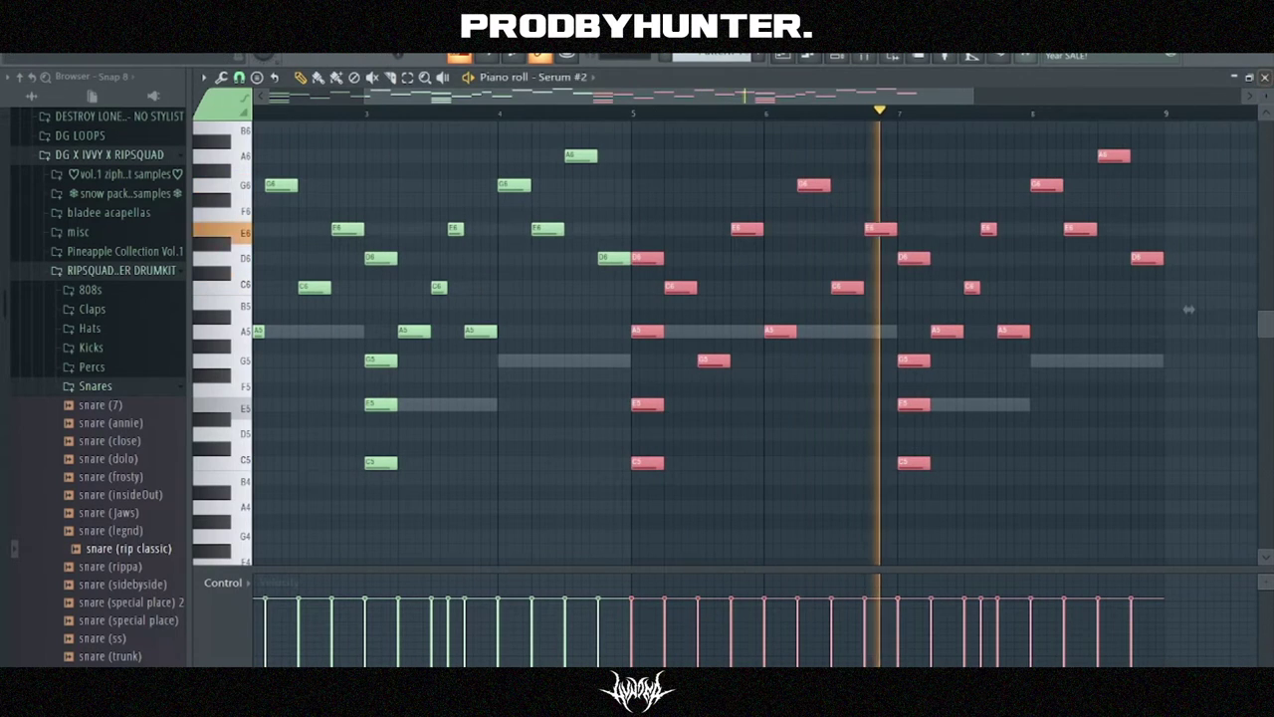
pyautogui.click(1265, 77)
# - Clone the Serum #3 channel and load the "bass + black beatles" preset in the copy
pyautogui.rightClick(299, 175)
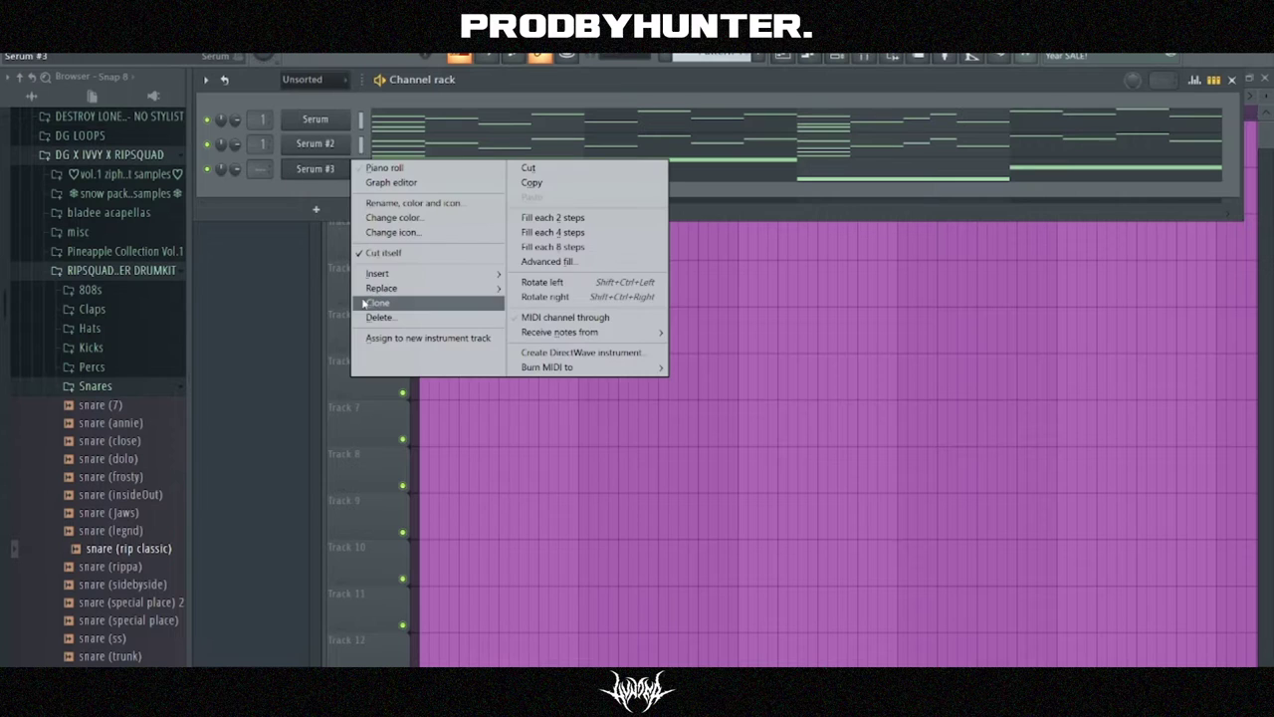
pyautogui.click(376, 300)
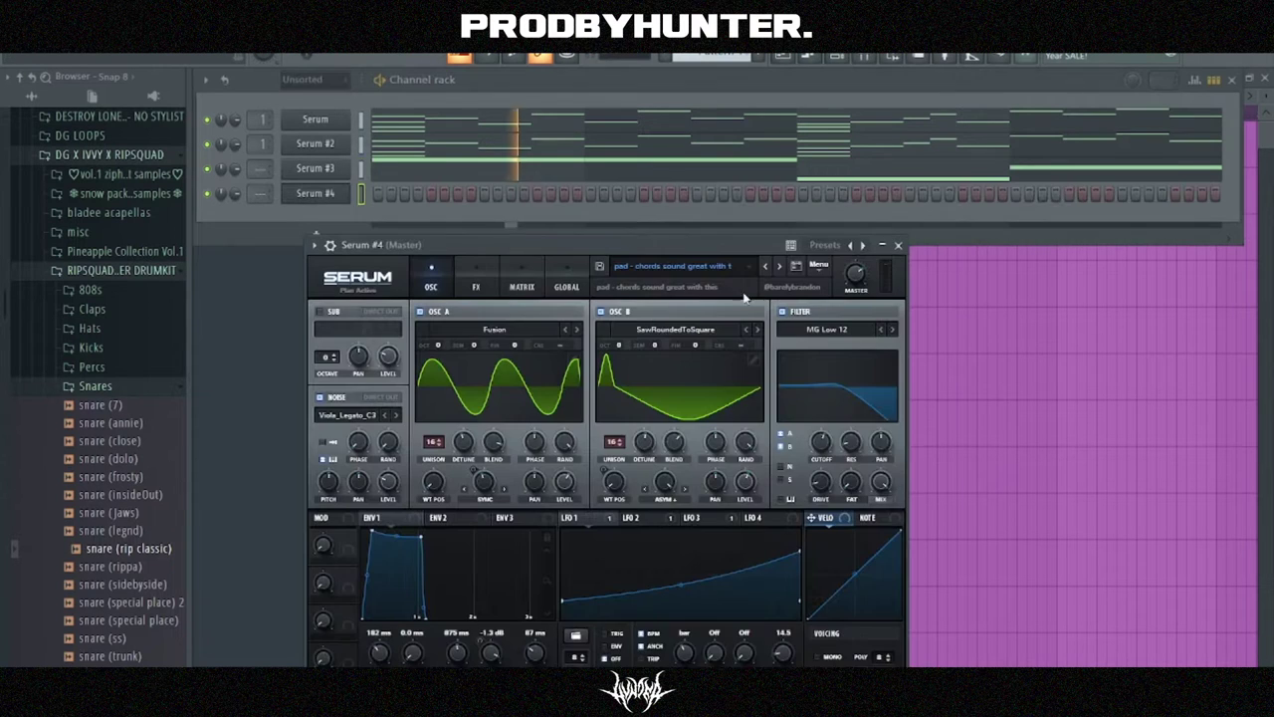
pyautogui.click(617, 267)
pyautogui.moveTo(702, 343)
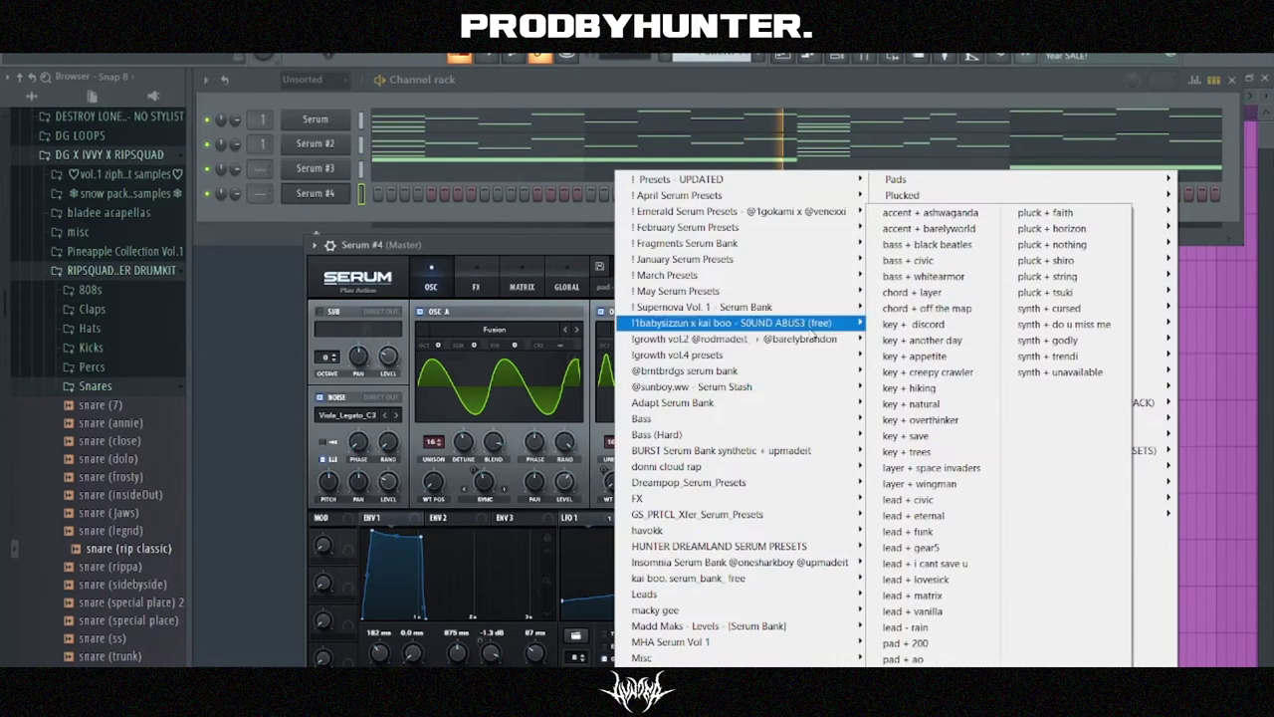
pyautogui.click(911, 251)
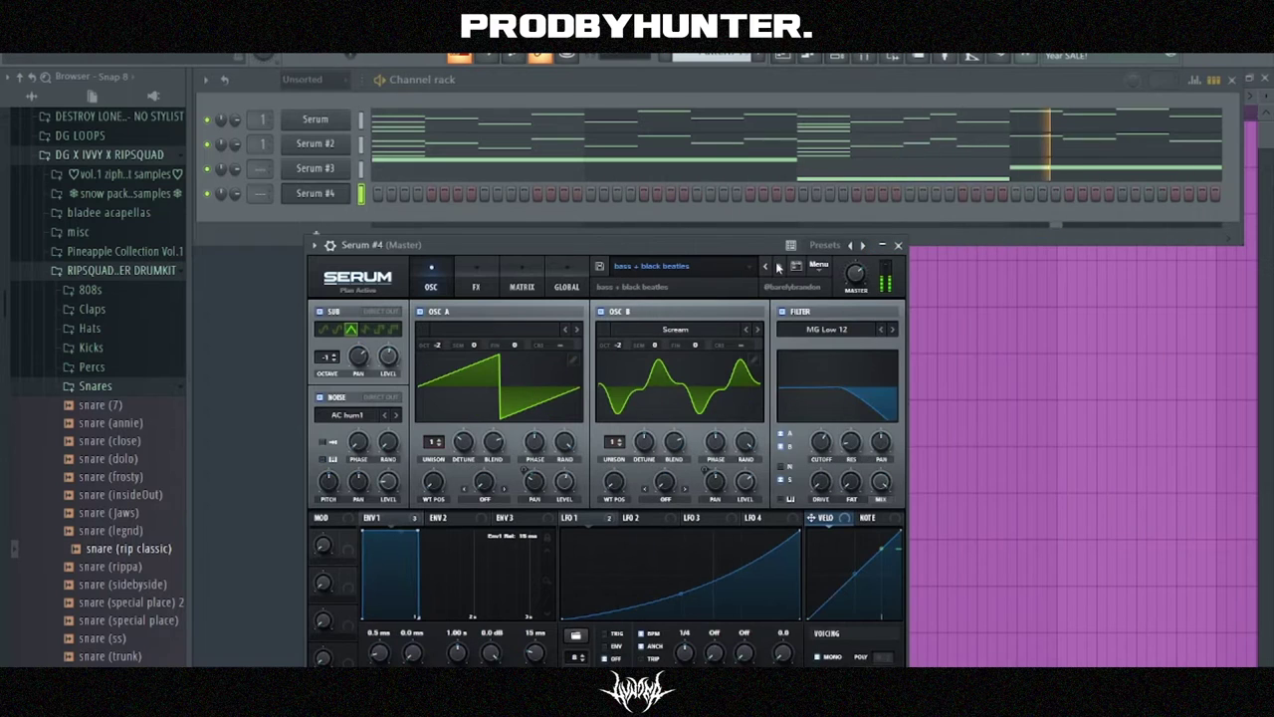
# - Audition the Serum #4 presets from bass + civic up to chord + layer, go back one preset and close the synth
pyautogui.click(779, 267)
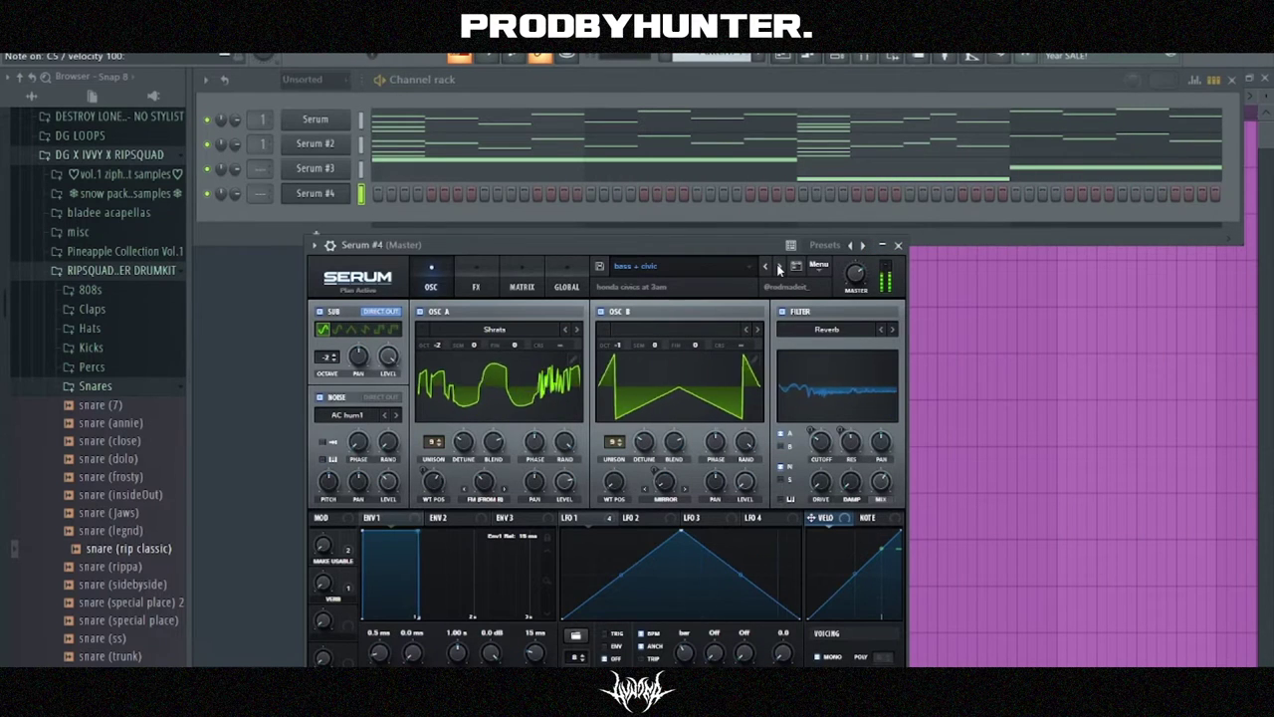
pyautogui.click(779, 267)
pyautogui.click(778, 267)
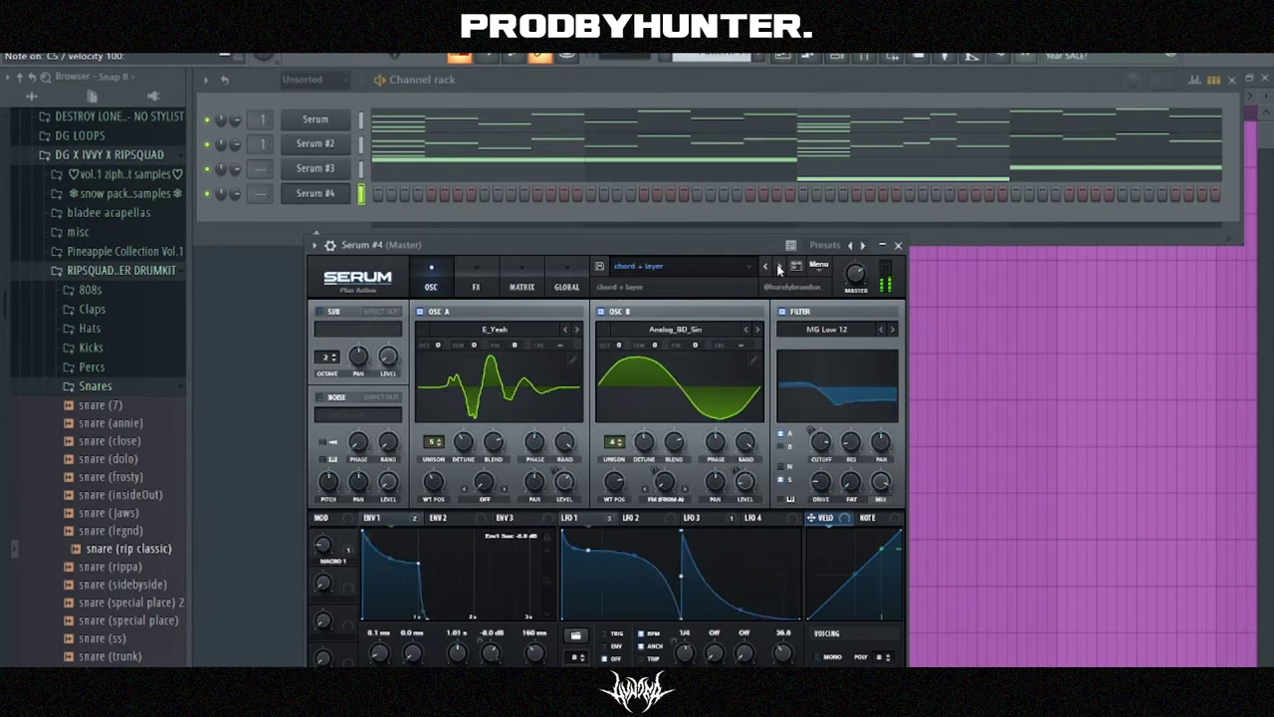
pyautogui.click(769, 269)
pyautogui.click(898, 246)
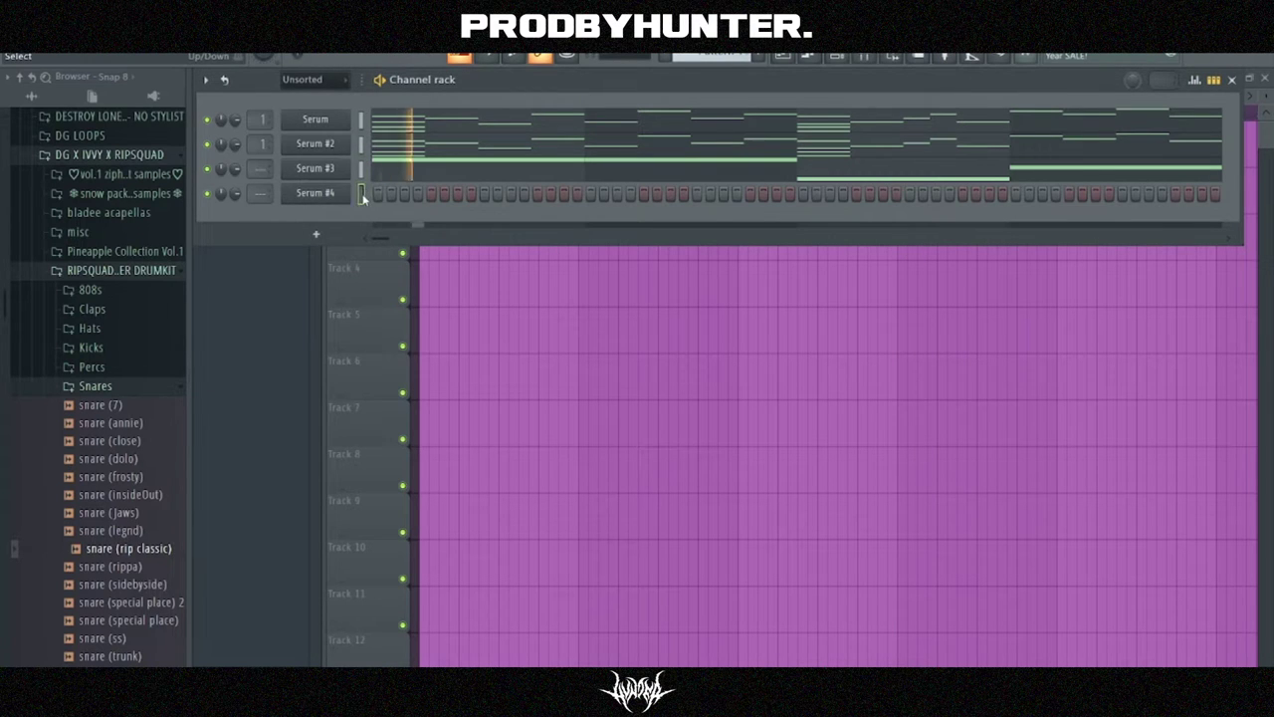
# - Paste the Serum #3 notes into Serum #4 and transpose them down two octaves
pyautogui.click(361, 193)
pyautogui.hotkey('ctrl', 'v')
pyautogui.click(387, 200)
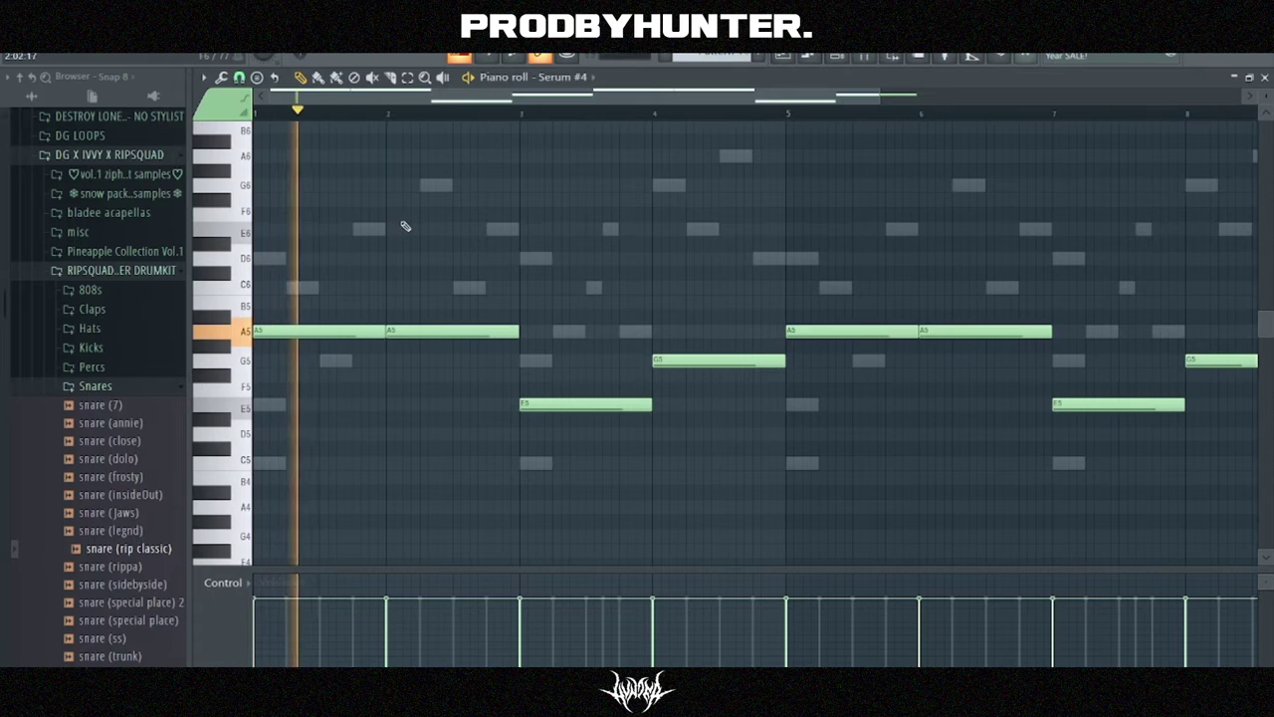
pyautogui.hotkey('ctrl', 'Down')
pyautogui.hotkey('ctrl', 'Down')
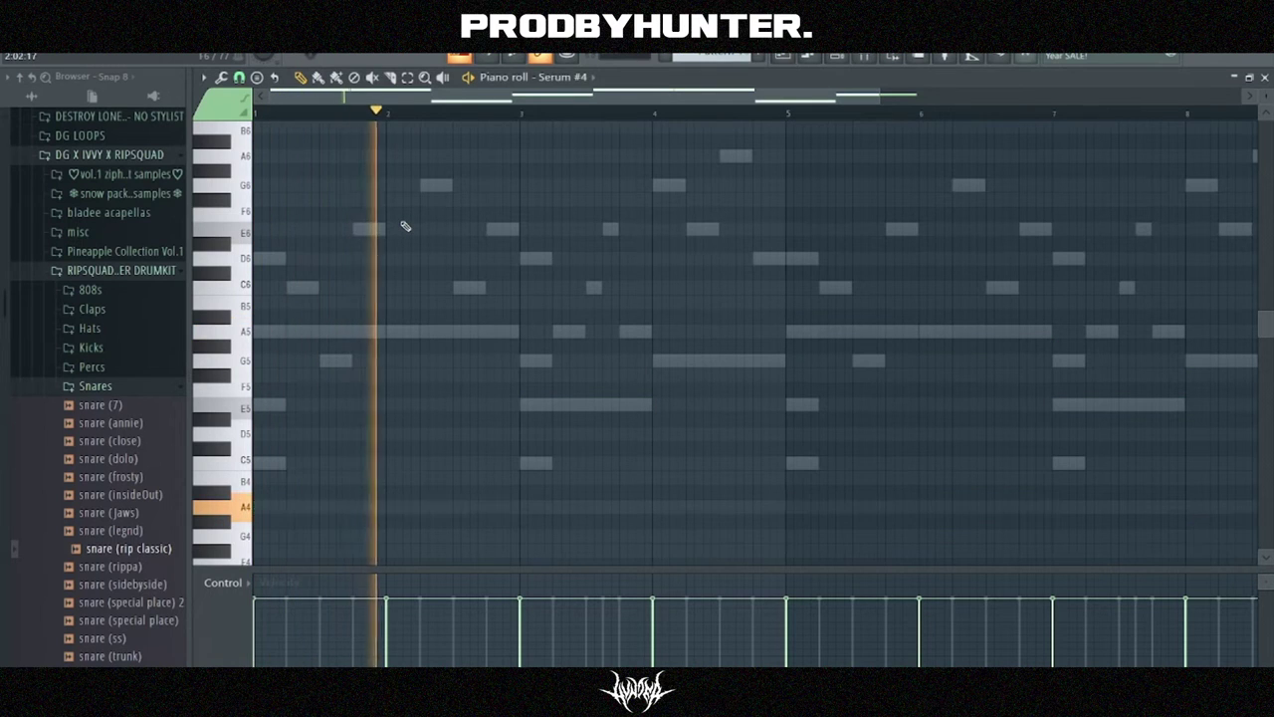
pyautogui.scroll(-5, 560, 335)
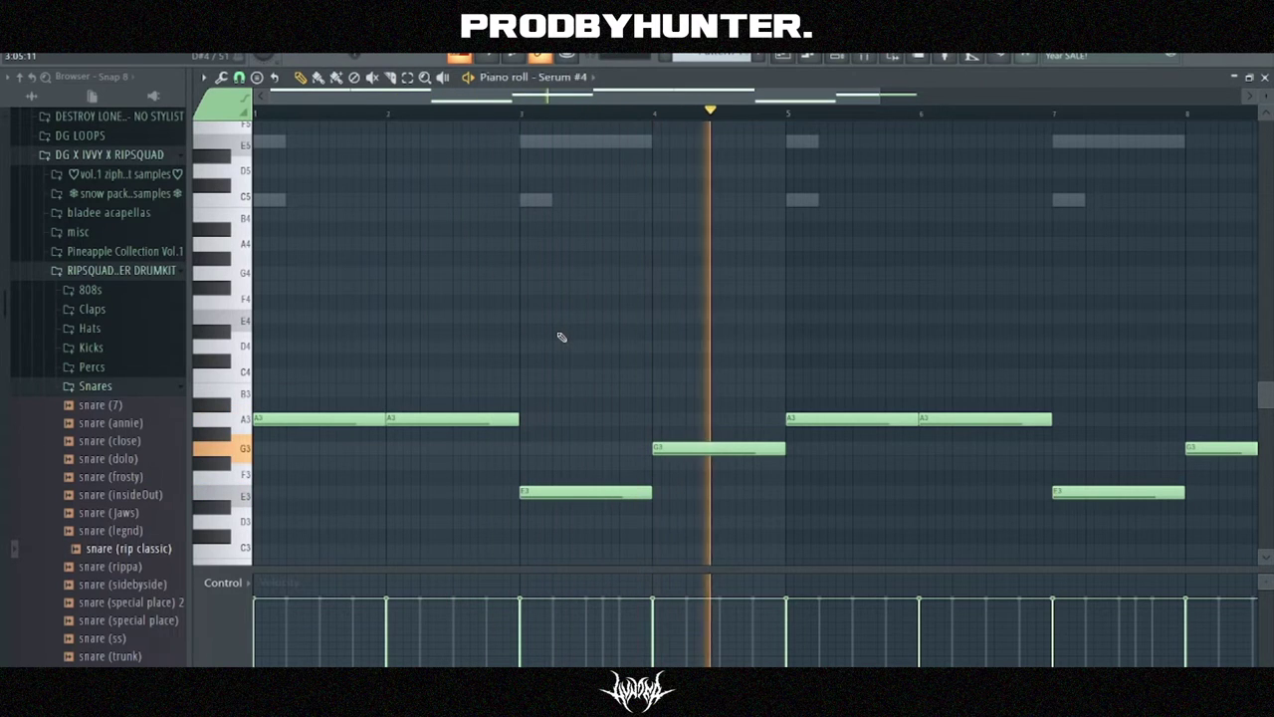
pyautogui.scroll(-1, 611, 97)
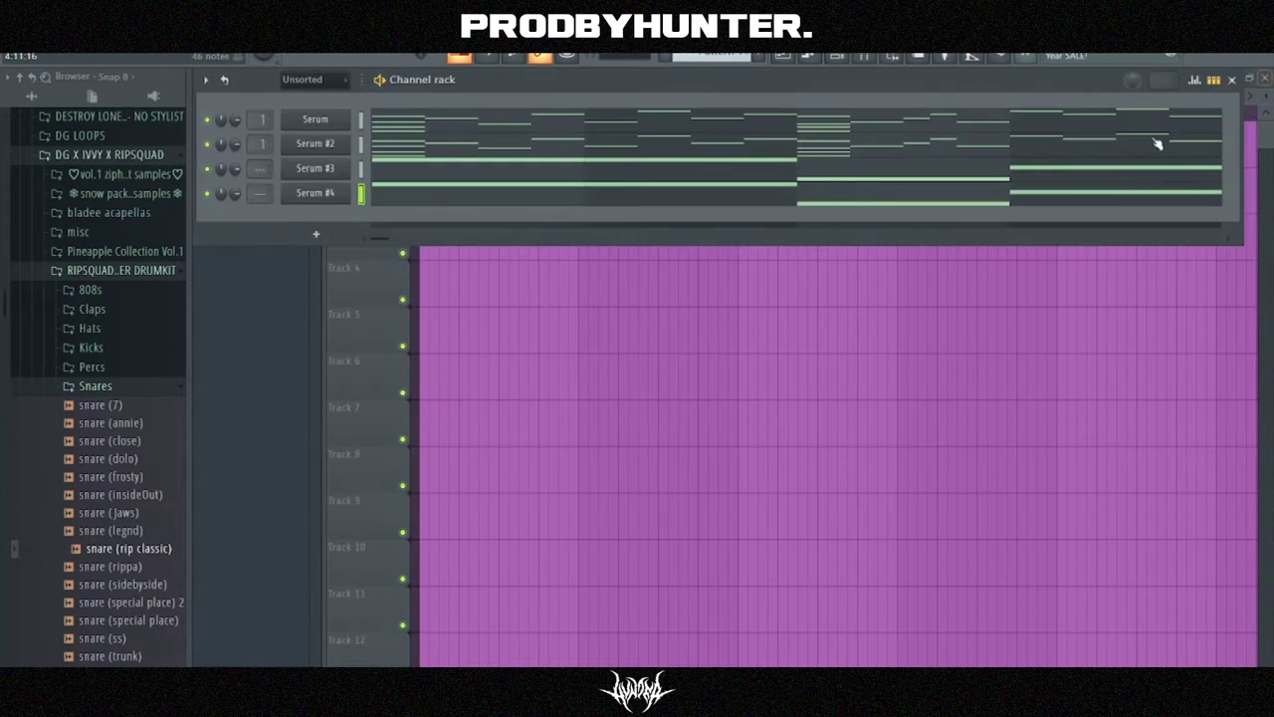
# - Route the four Serum channels to their own mixer tracks, starting from Insert 1, and close the mixer
pyautogui.click(875, 57)
pyautogui.rightClick(248, 408)
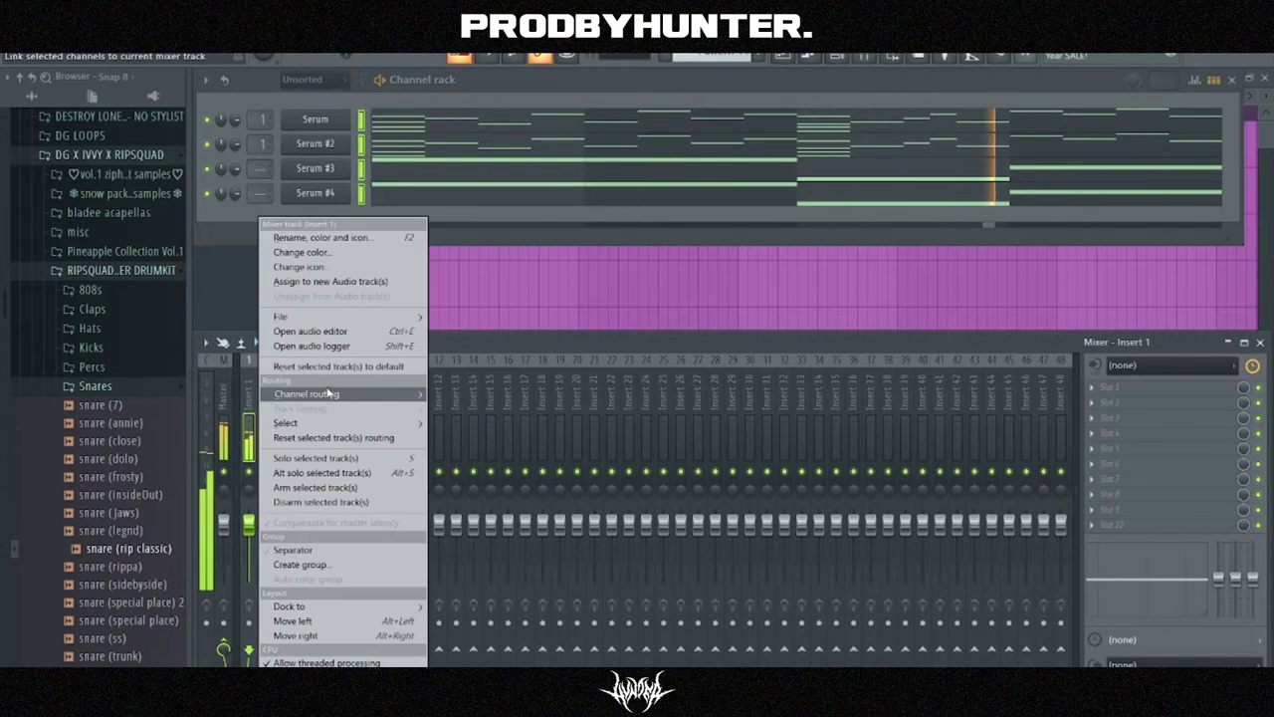
pyautogui.moveTo(328, 393)
pyautogui.click(528, 409)
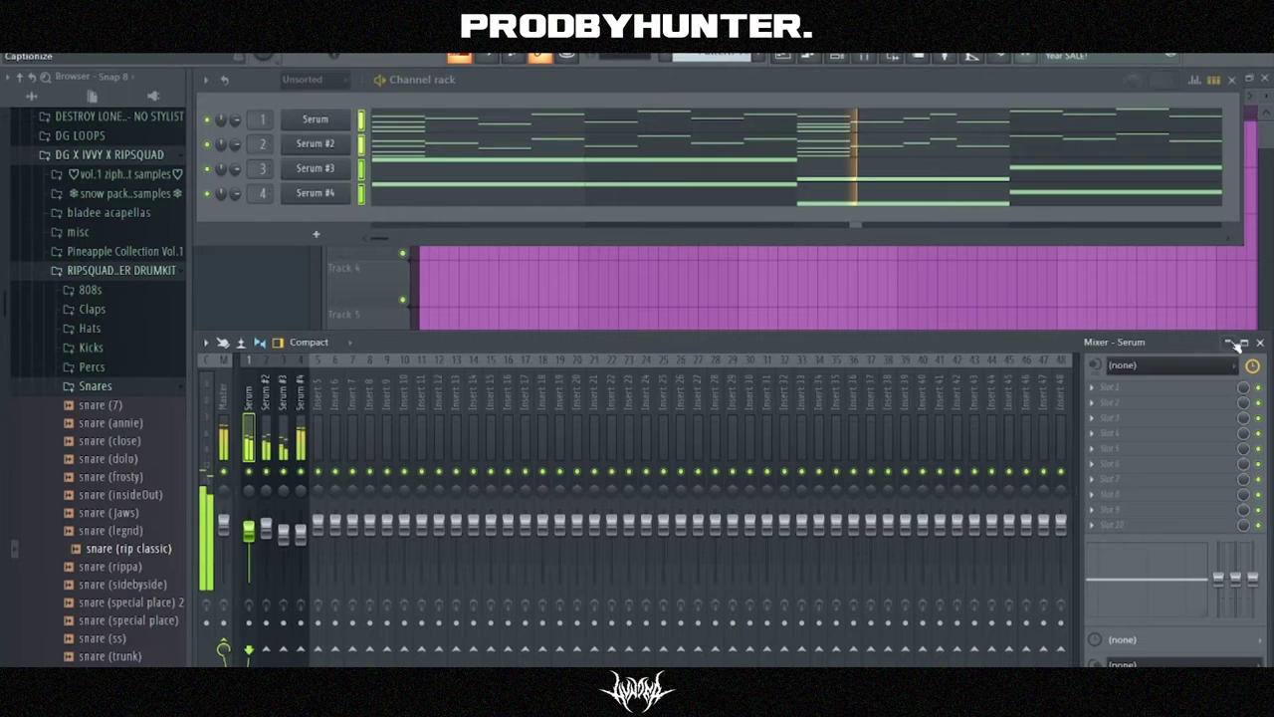
pyautogui.click(1260, 341)
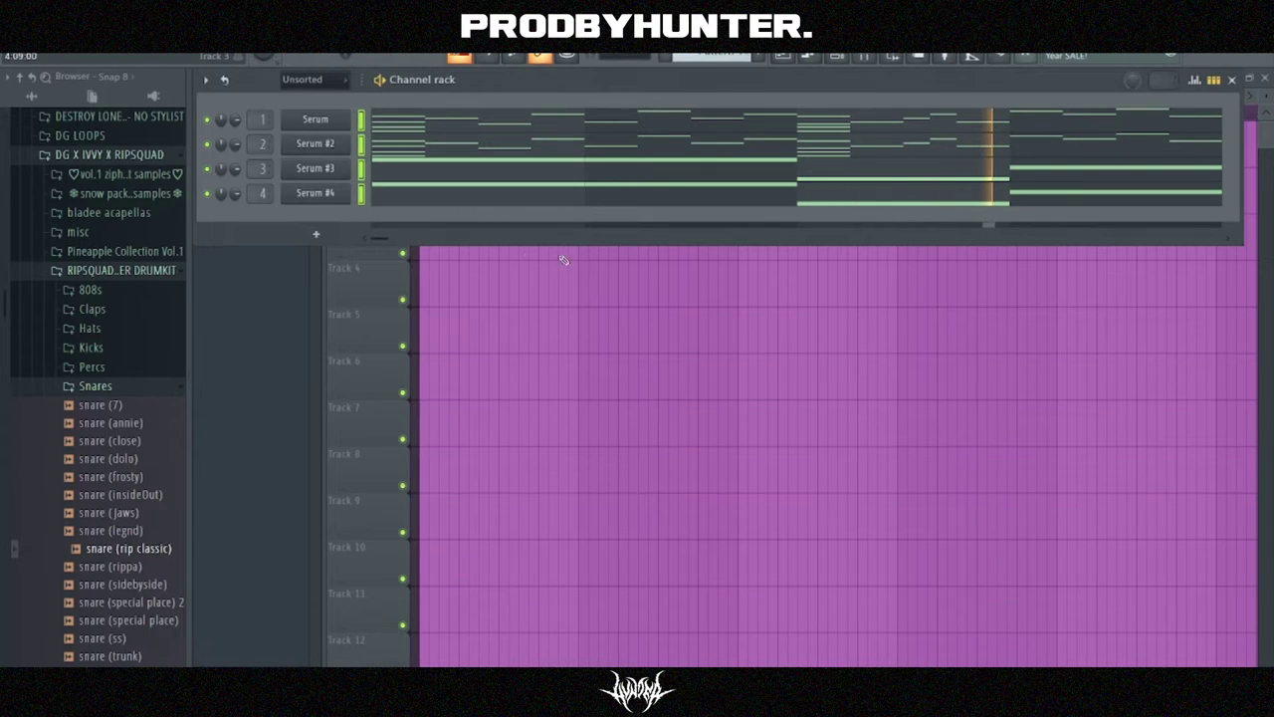
# - Add another Serum channel, load the "lead - robotic" preset from !growth vol.4 presets, and close the synth
pyautogui.click(318, 234)
pyautogui.click(460, 431)
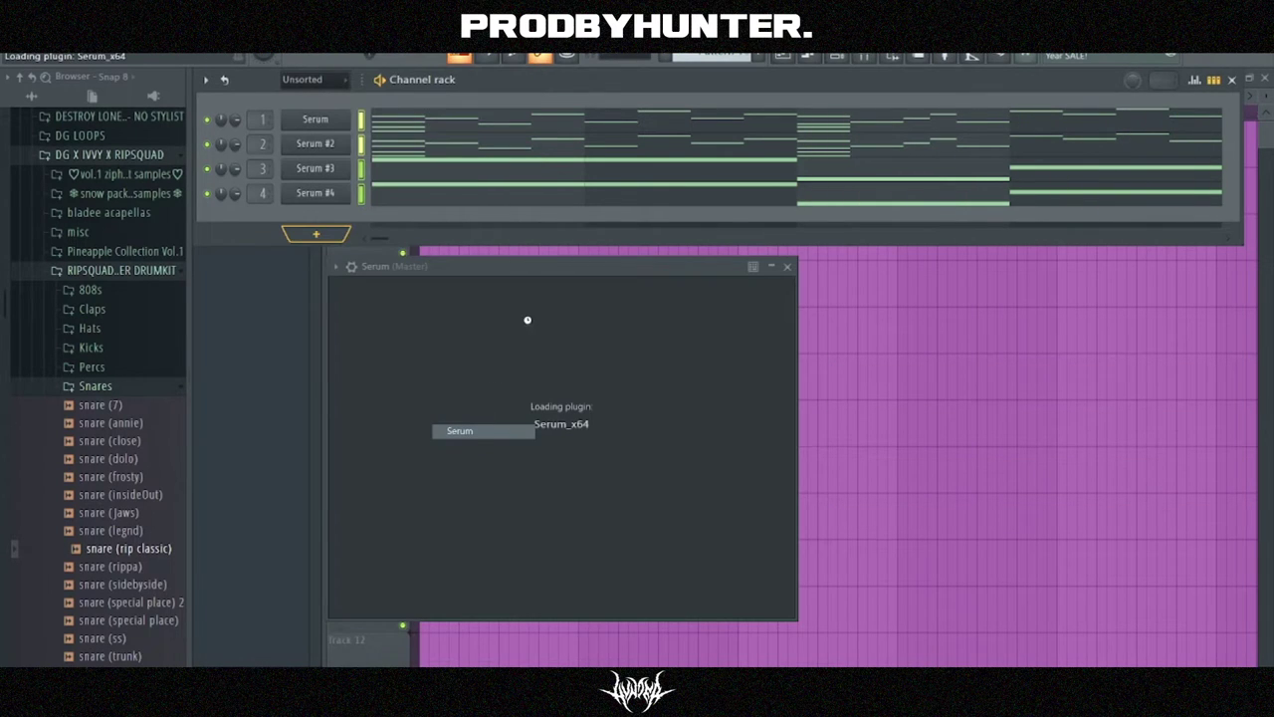
pyautogui.click(708, 289)
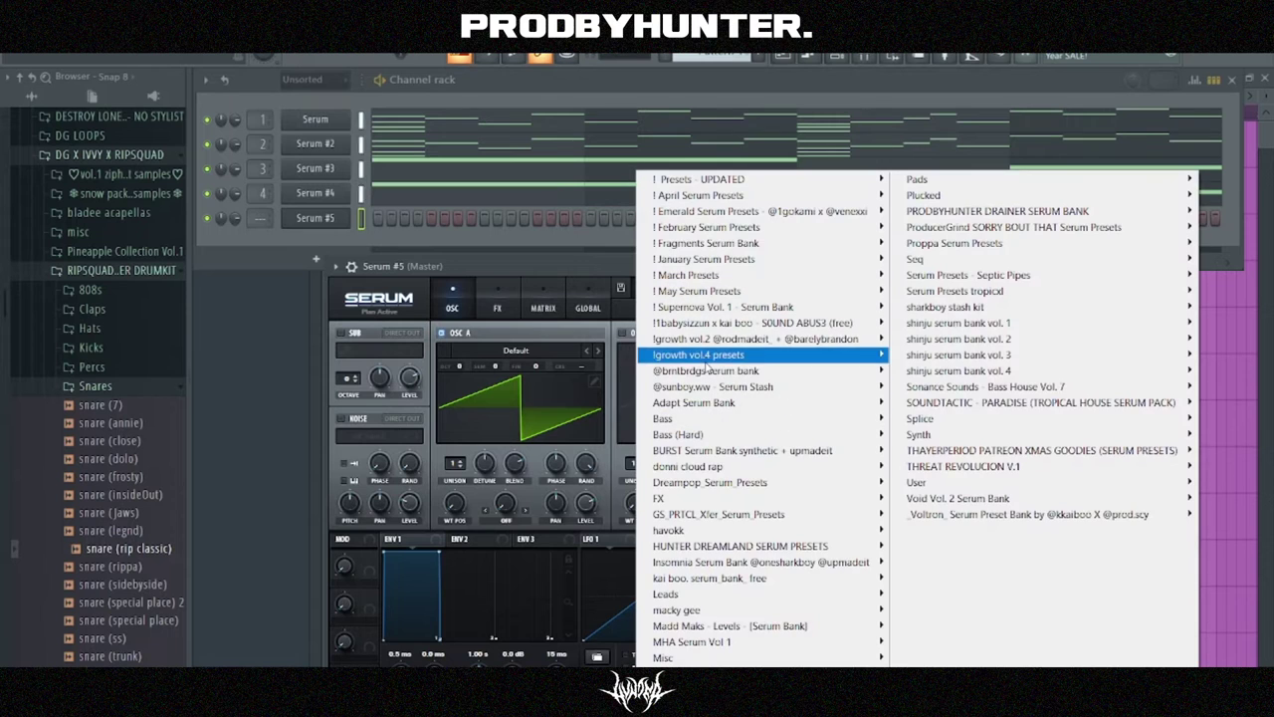
pyautogui.moveTo(712, 355)
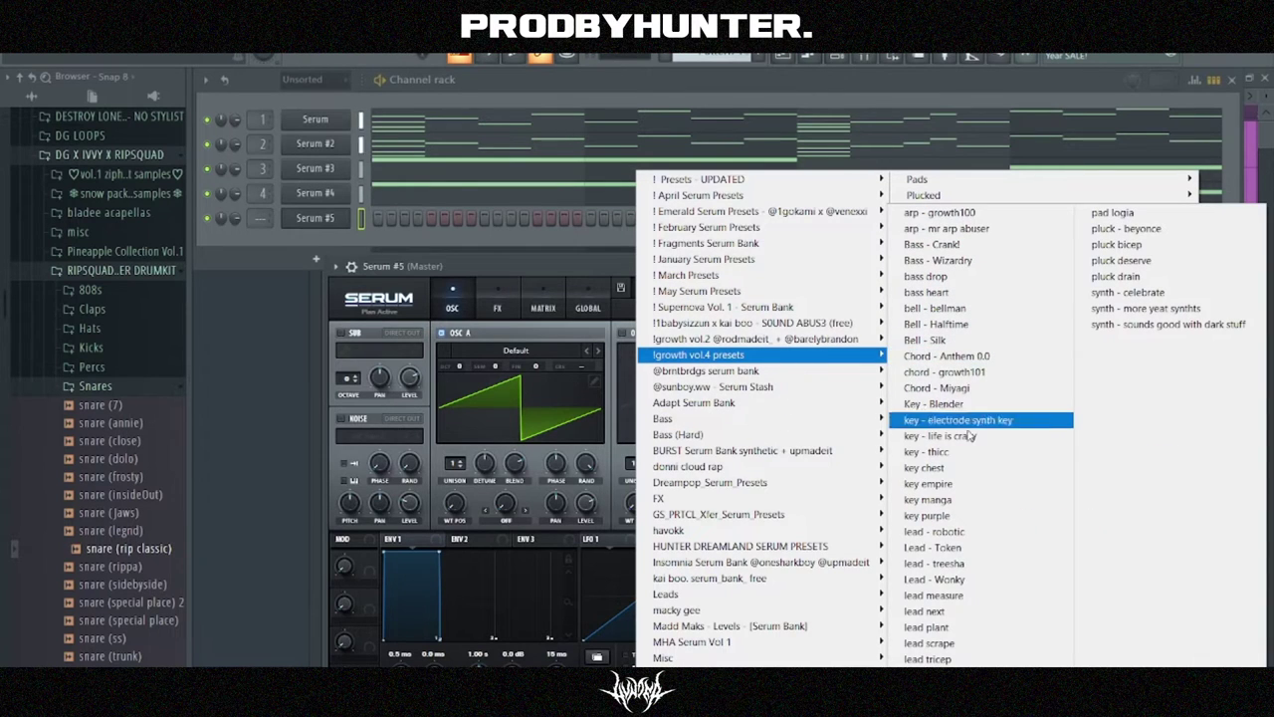
pyautogui.click(948, 531)
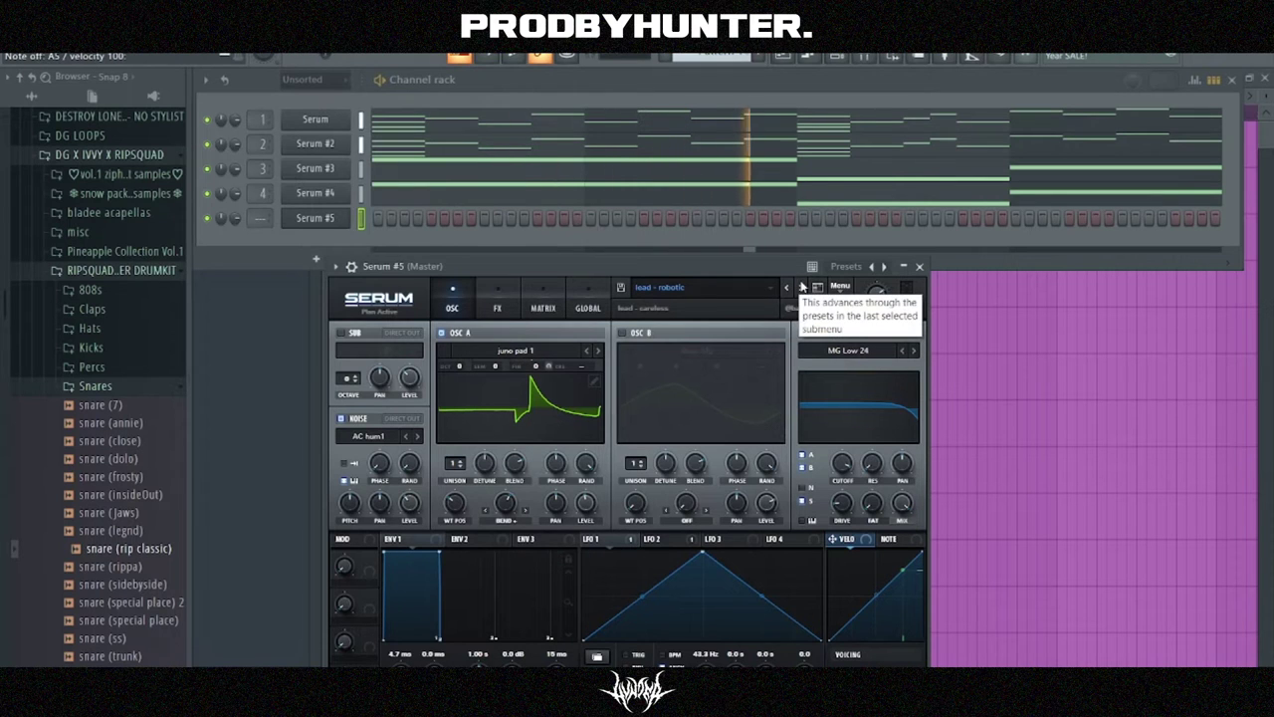
pyautogui.click(919, 267)
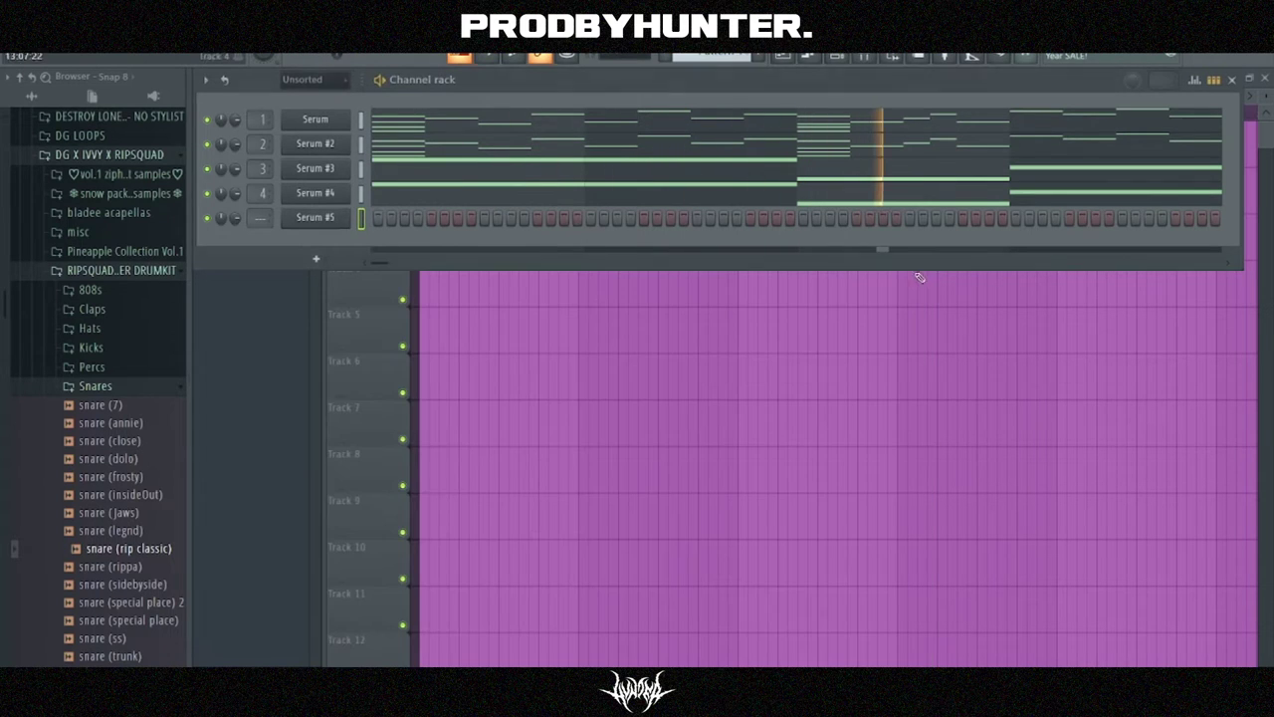
# - Draw one-bar C6, B5 and A5 notes in Serum #5, starting on beats 3 and 4 of bar 1 and at bar 2
pyautogui.rightClick(325, 228)
pyautogui.click(324, 221)
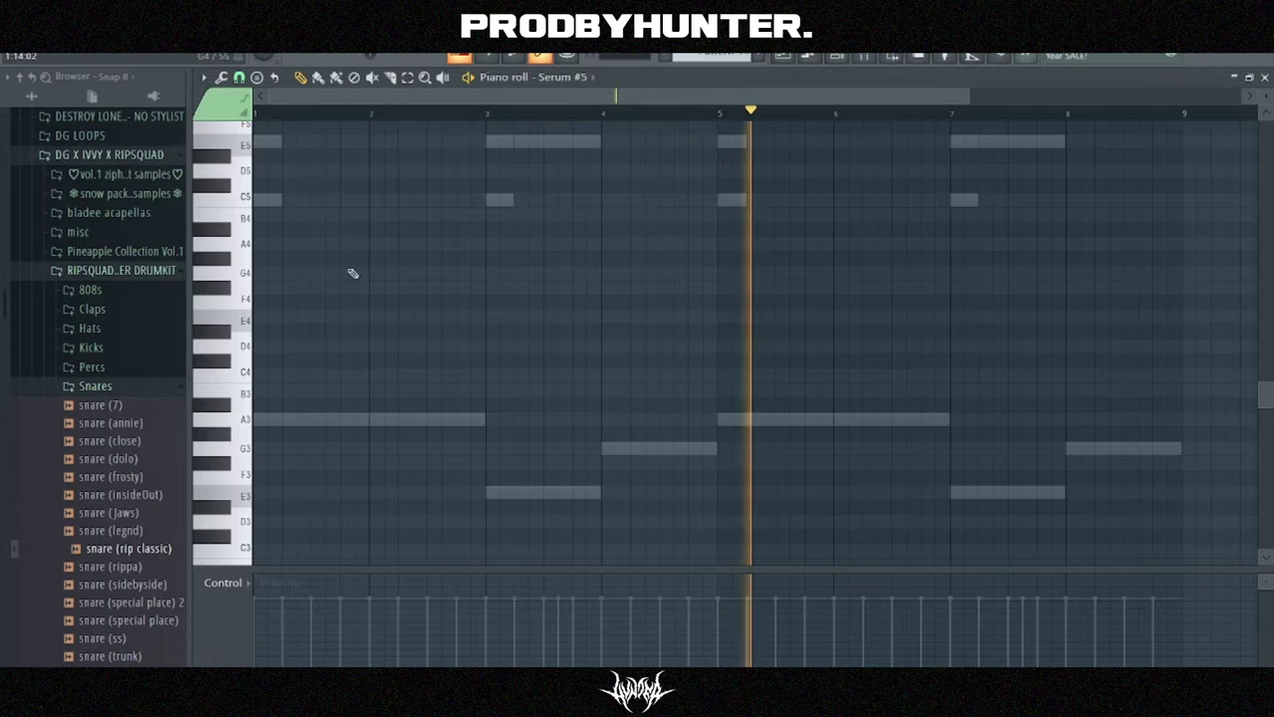
pyautogui.scroll(3, 379, 286)
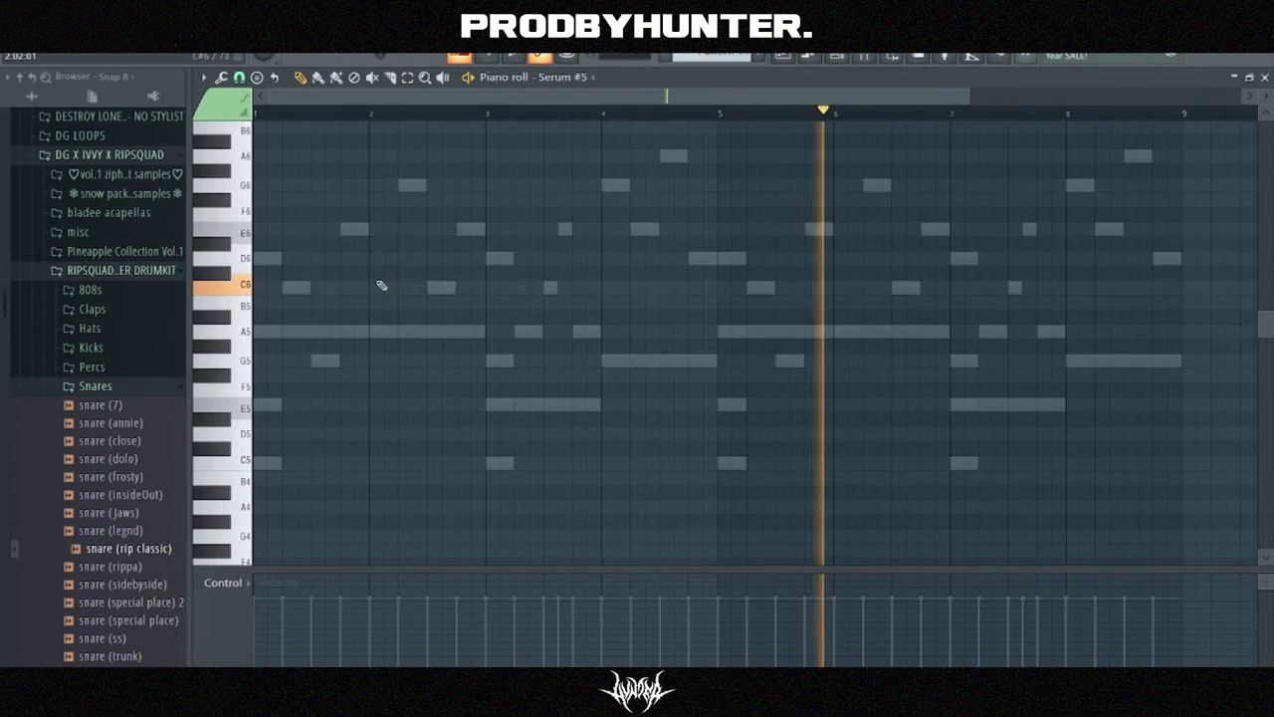
pyautogui.click(311, 289)
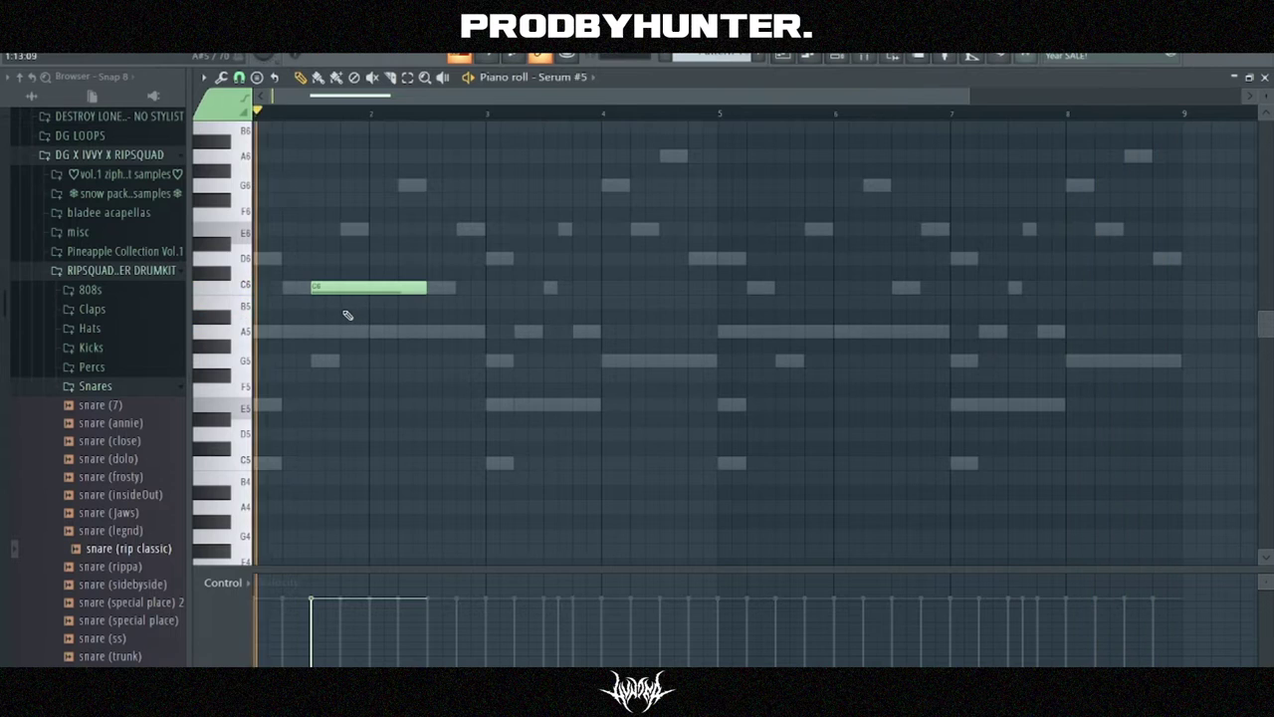
pyautogui.click(343, 303)
pyautogui.click(371, 331)
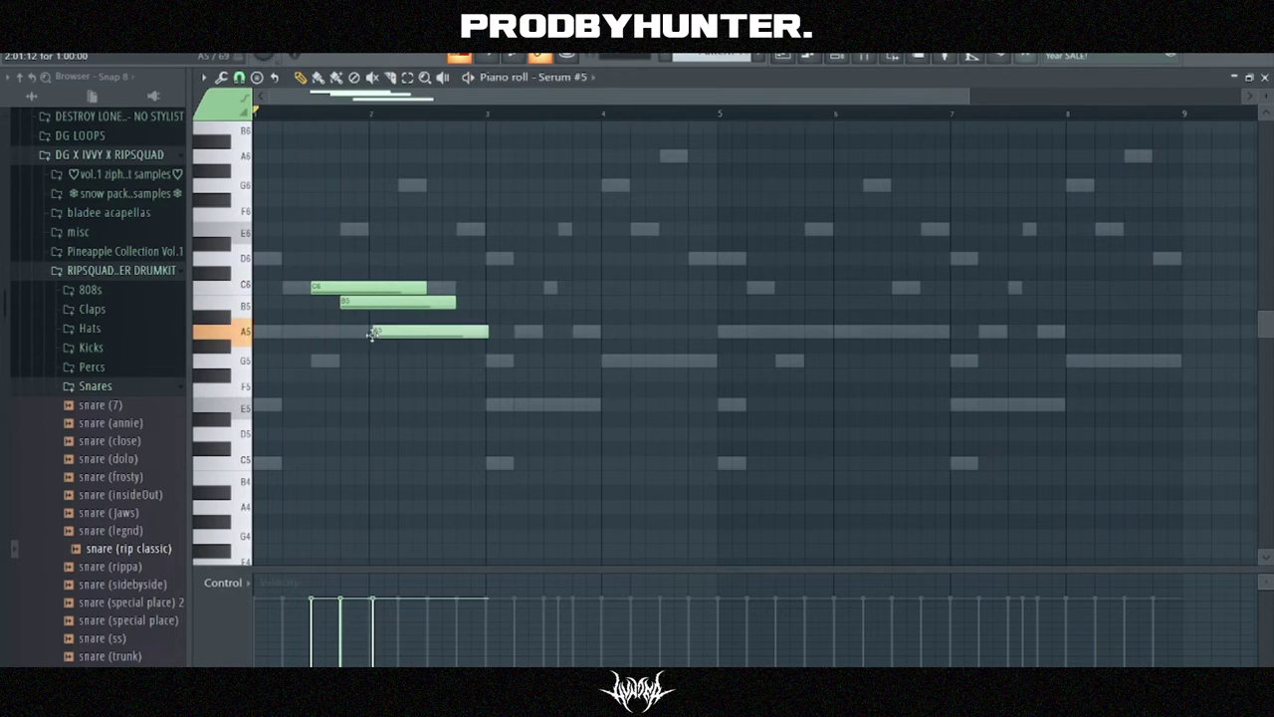
pyautogui.click(448, 389)
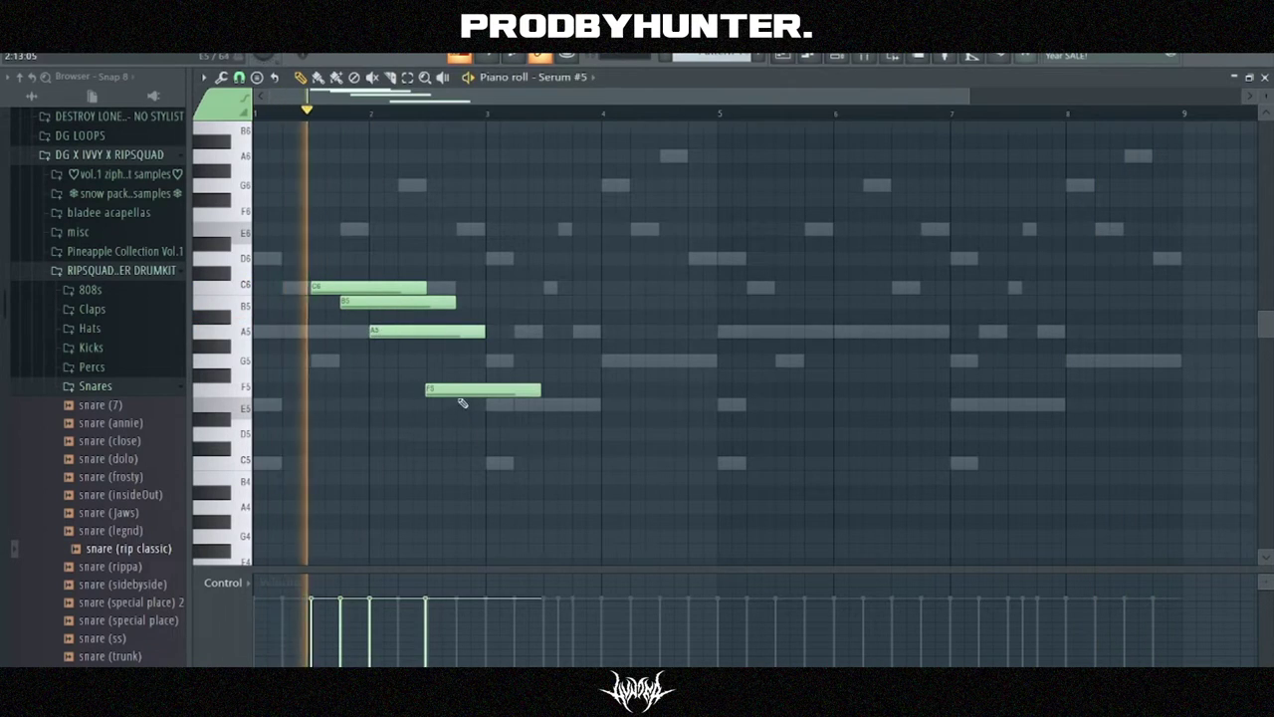
pyautogui.rightClick(458, 386)
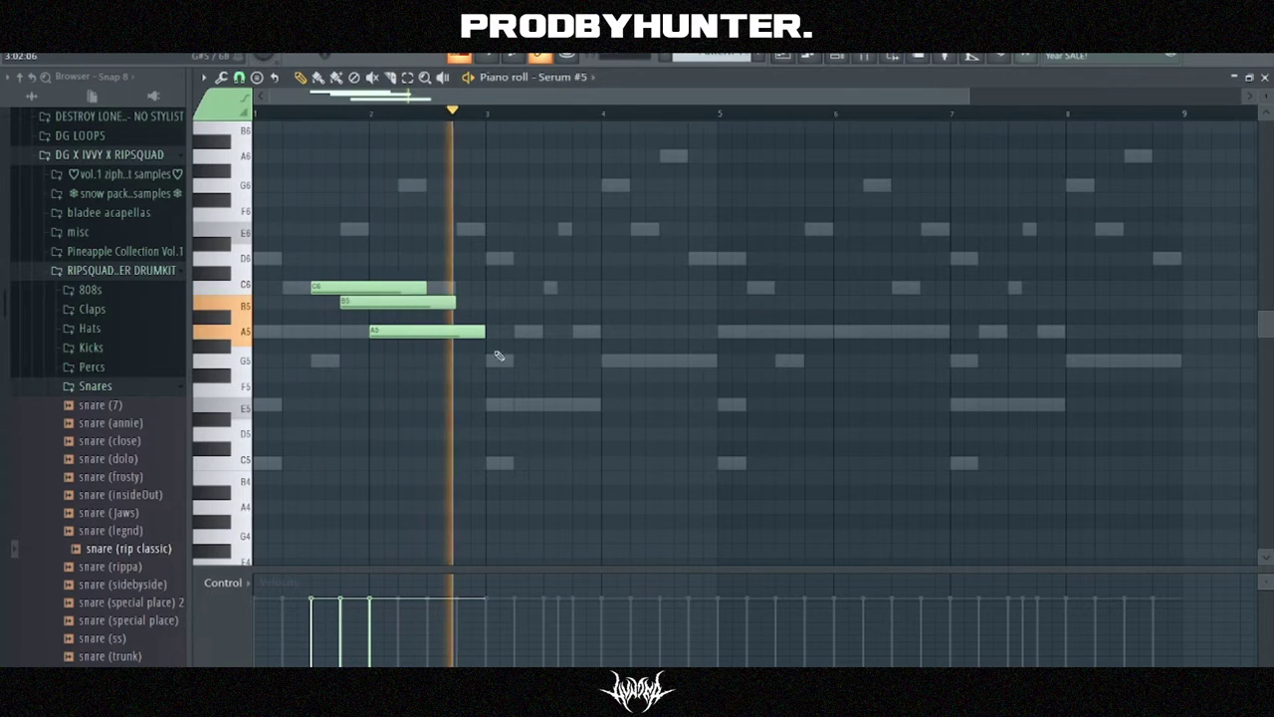
# - Shorten the C6, B5 and A5 notes to half a bar, add a half-bar D6 at the start of bar 1, and play the pattern
pyautogui.moveTo(458, 349); pyautogui.dragTo(449, 354)
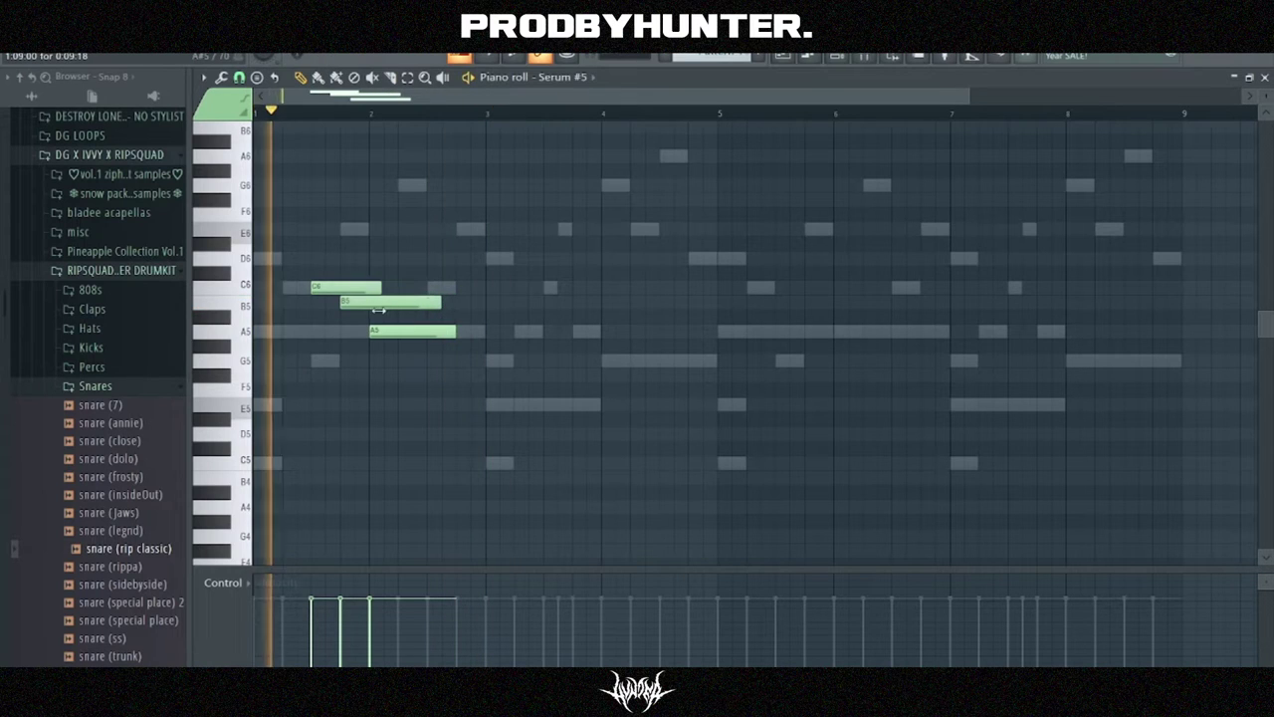
pyautogui.moveTo(378, 310); pyautogui.dragTo(433, 343)
pyautogui.press('space')
pyautogui.press('space')
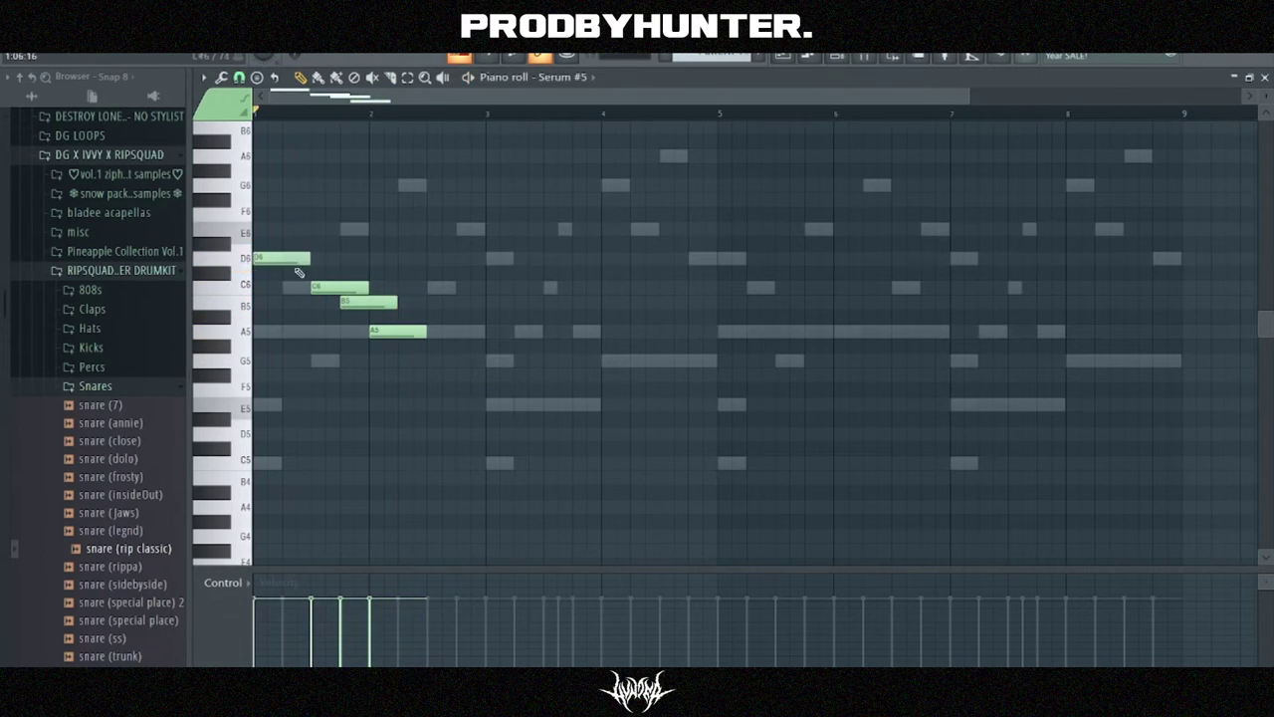
pyautogui.press('space')
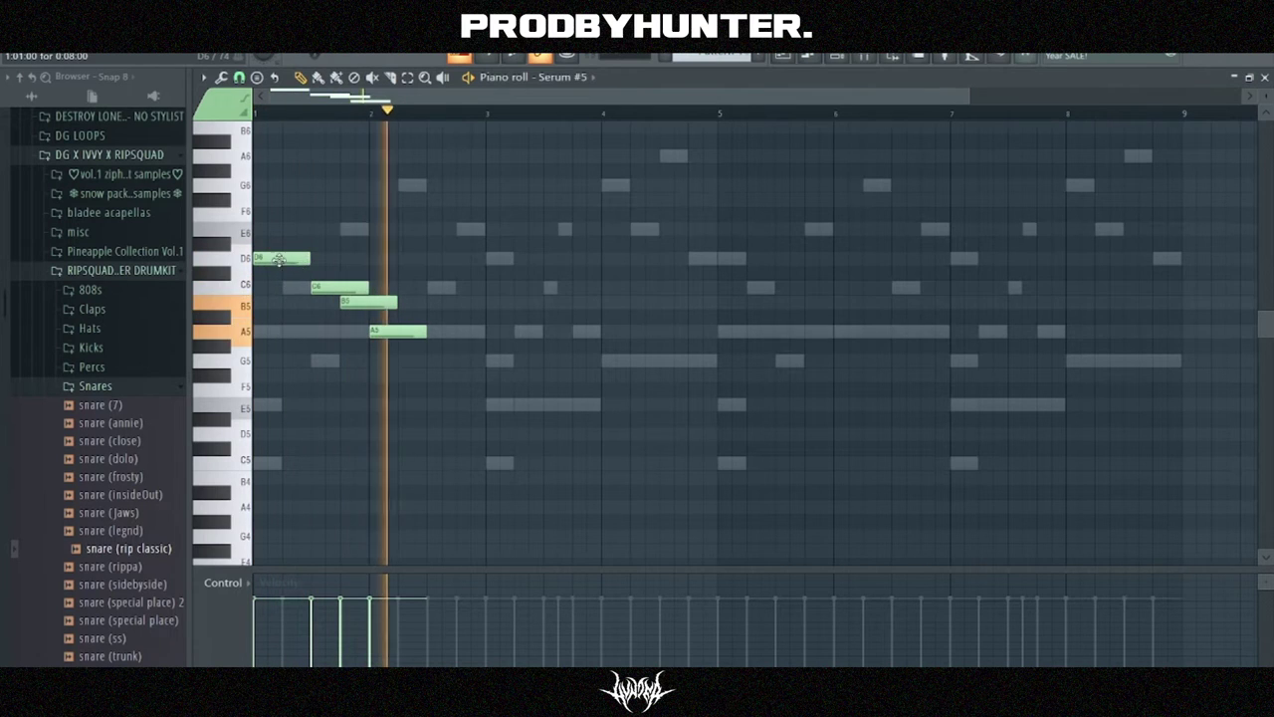
# - Try the opening note of bar 1 on A5, then settle it on E6
pyautogui.moveTo(280, 261); pyautogui.dragTo(280, 333)
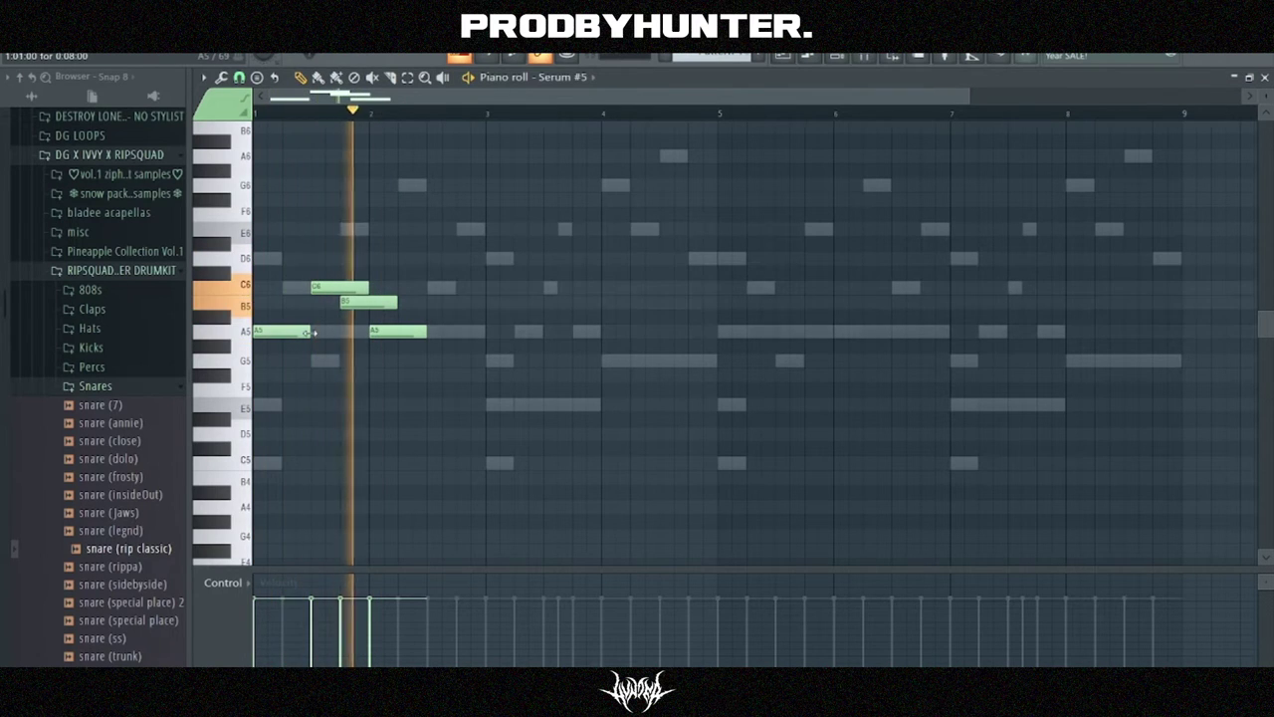
pyautogui.moveTo(266, 332); pyautogui.dragTo(265, 415)
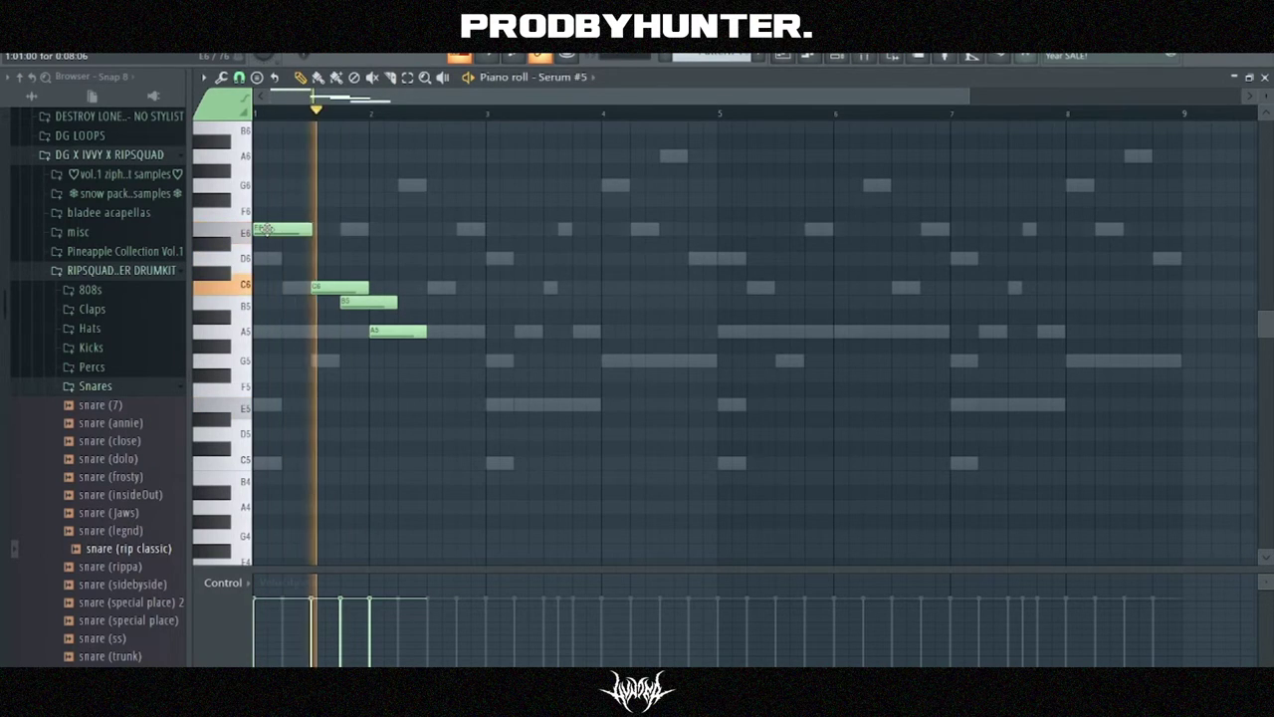
pyautogui.click(572, 429)
pyautogui.rightClick(573, 432)
pyautogui.scroll(1, 502, 381)
pyautogui.scroll(-1, 497, 374)
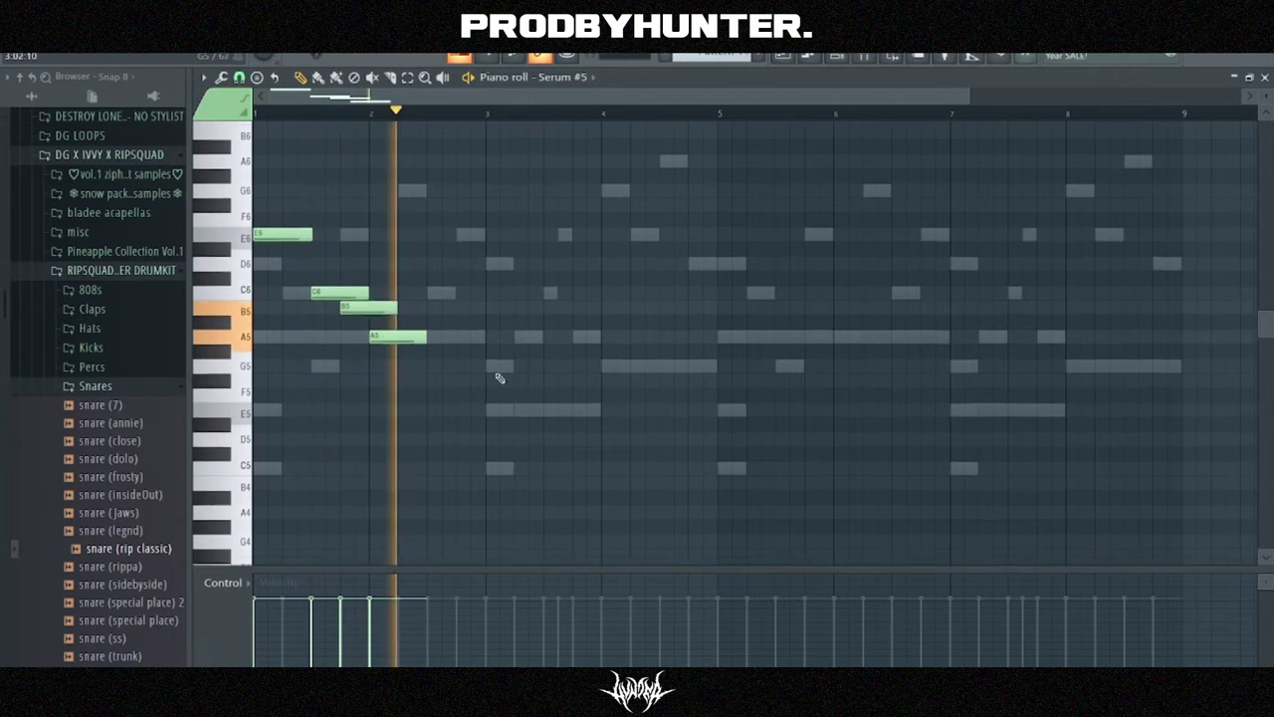
# - Draw half-bar C6 and E6 notes on beats 3 and 4 of bar 2, discarding the trial G6 note
pyautogui.keyDown('ctrl'); pyautogui.scroll(3, 500, 378); pyautogui.keyUp('ctrl')
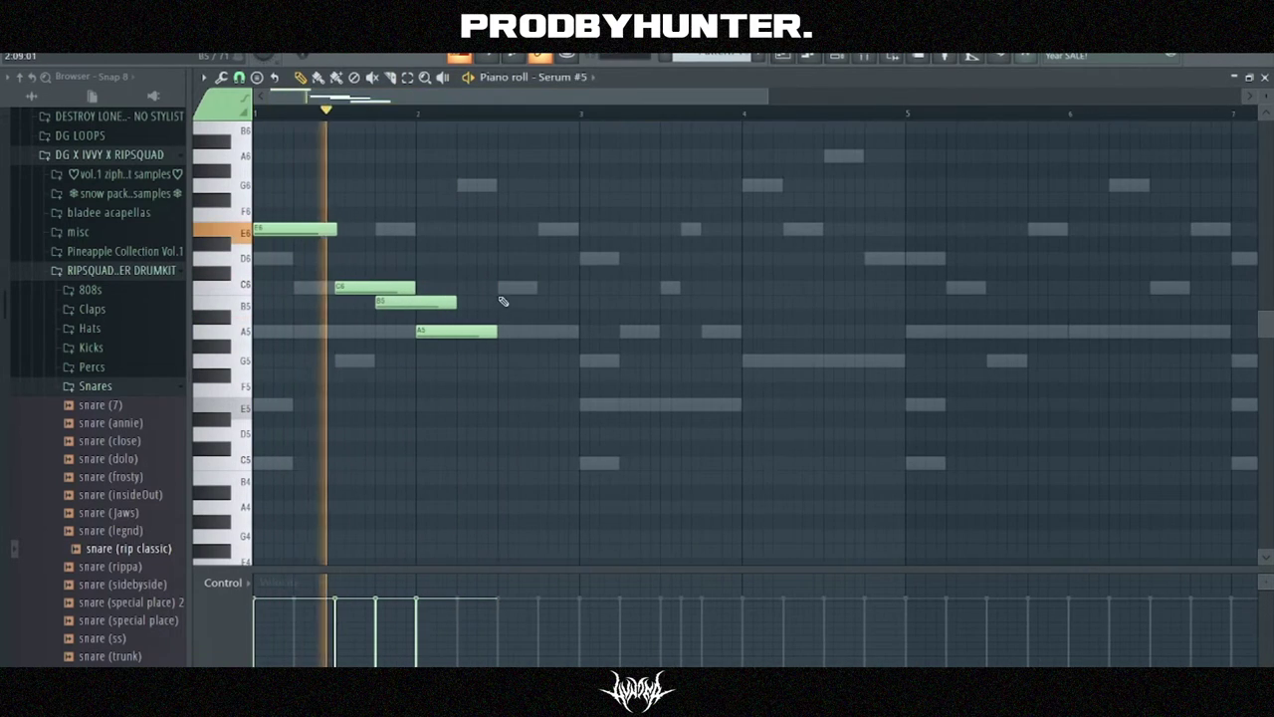
pyautogui.click(486, 186)
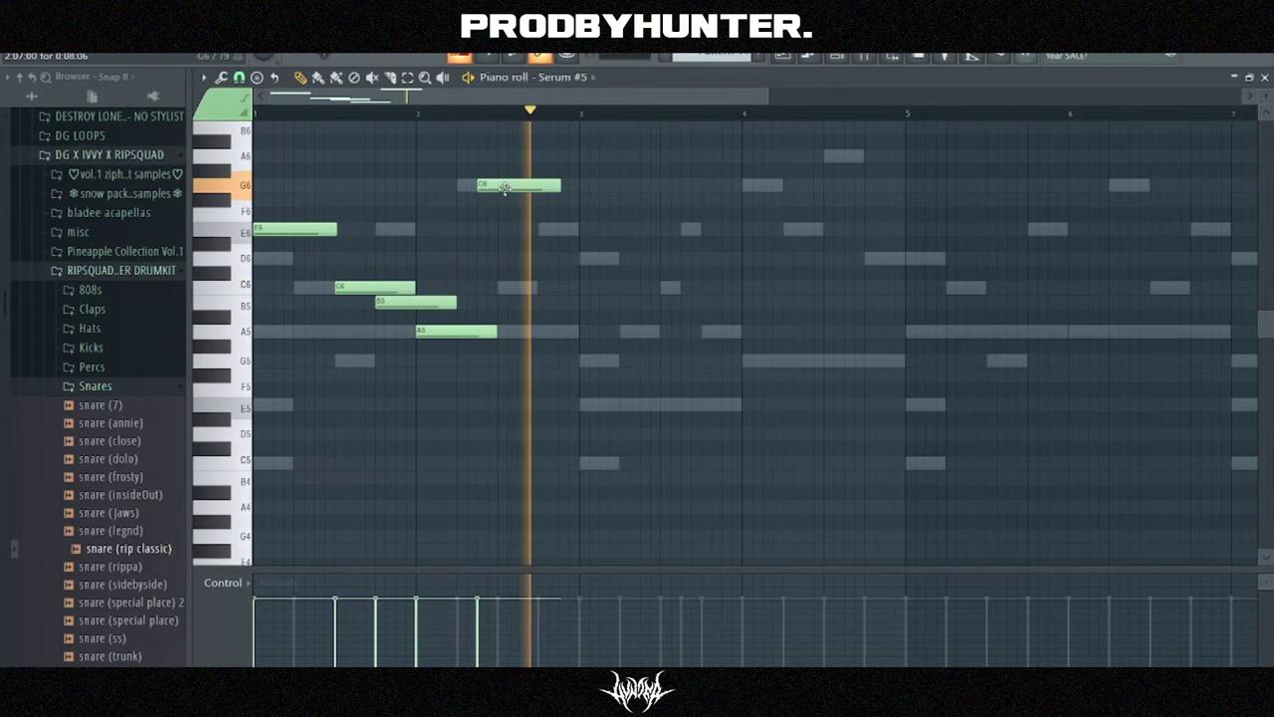
pyautogui.click(504, 287)
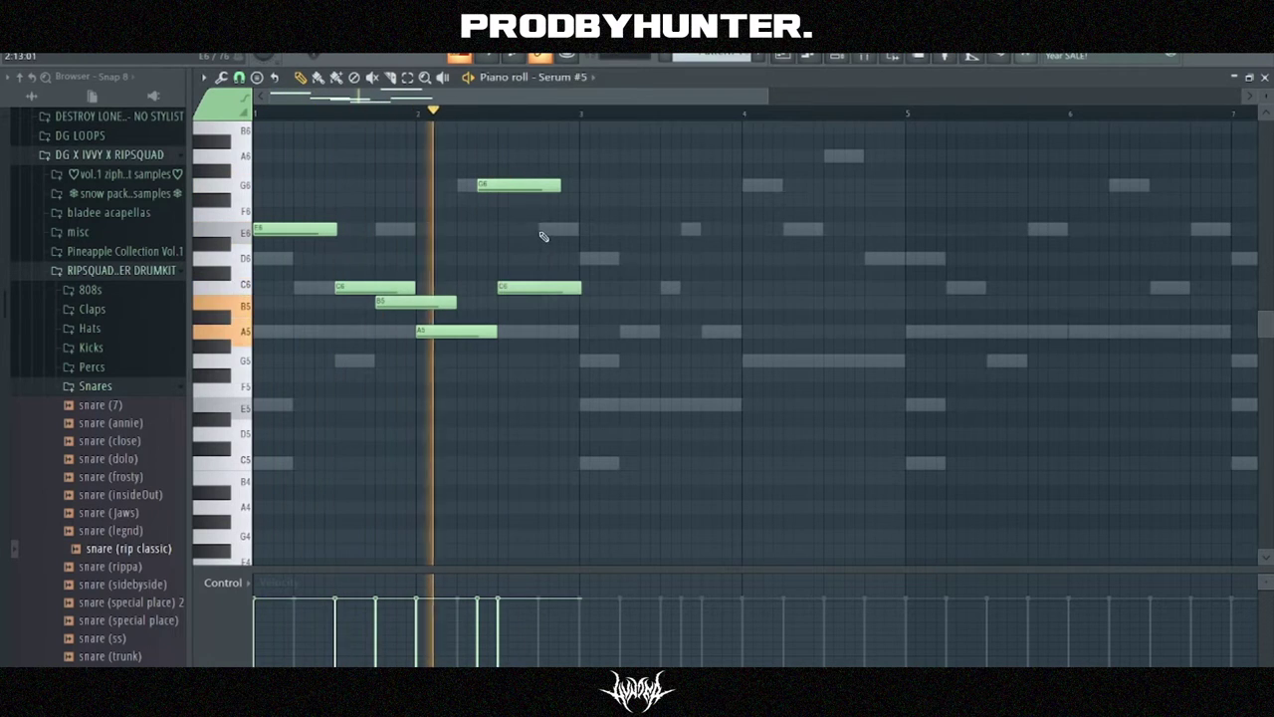
pyautogui.click(542, 234)
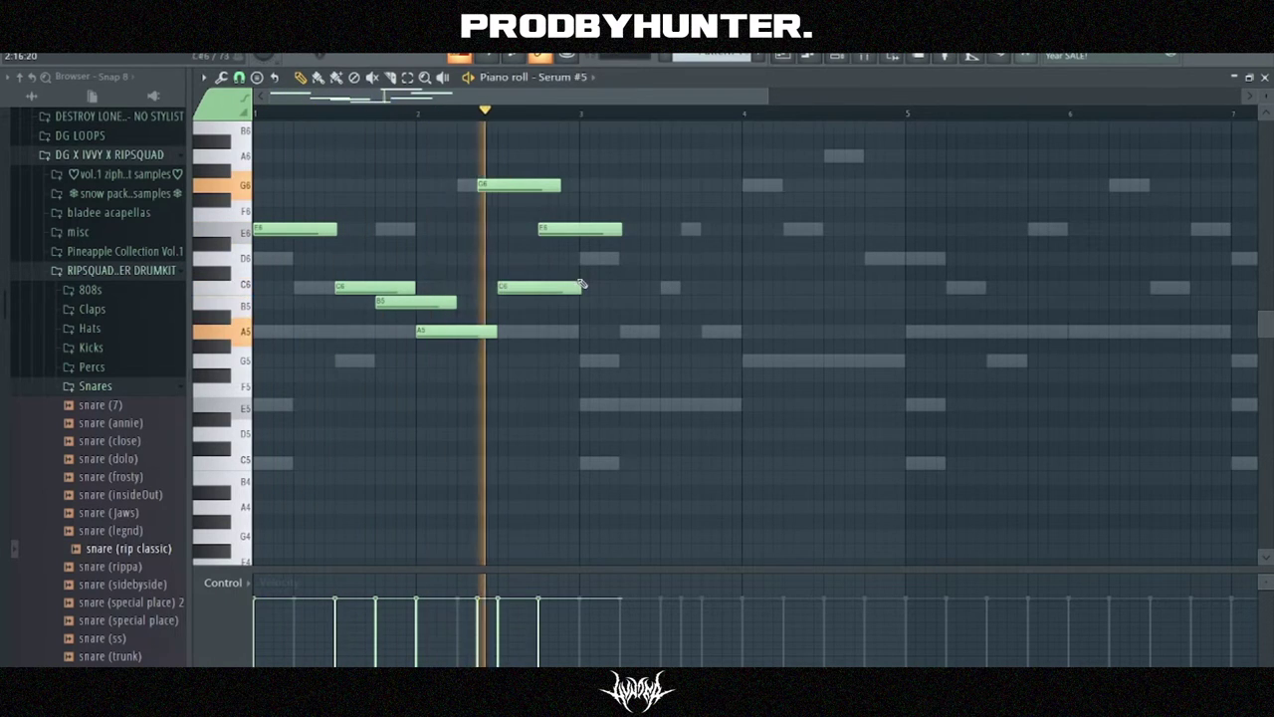
pyautogui.rightClick(494, 183)
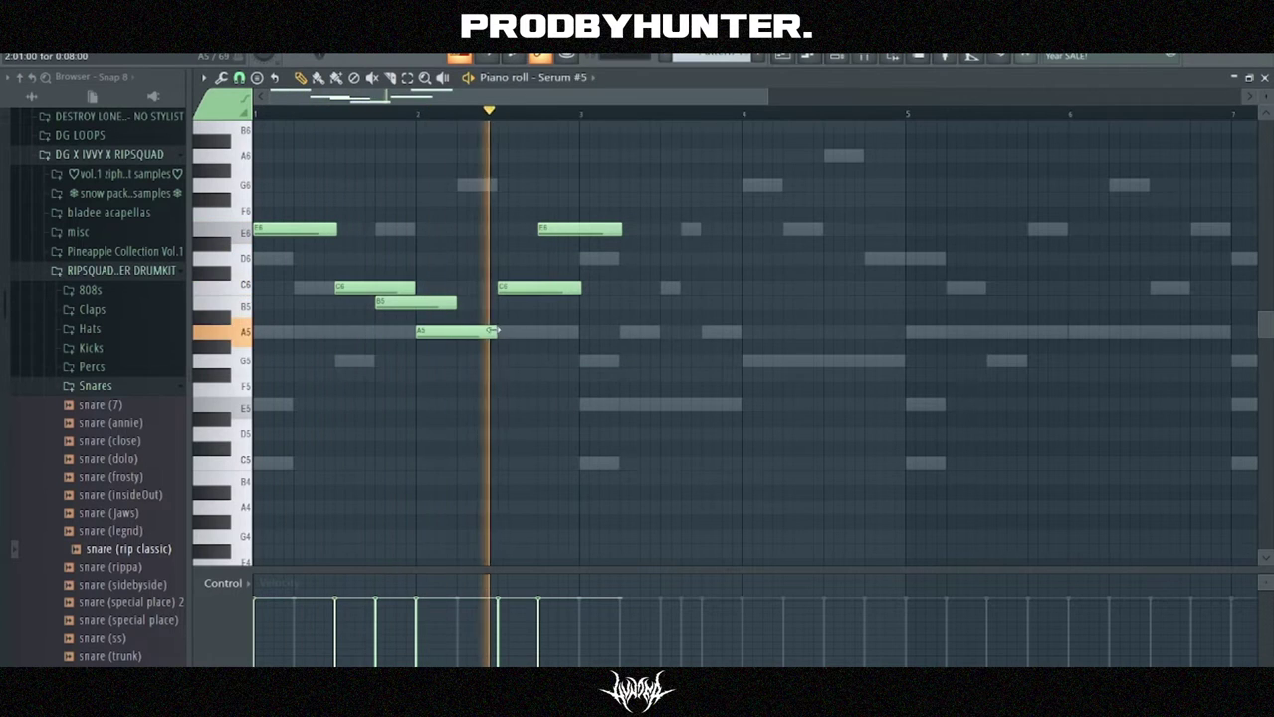
# - Place half-bar G5 and A5 notes on beats 1 and 2 of bar 3, discarding the trial E5 note
pyautogui.click(584, 361)
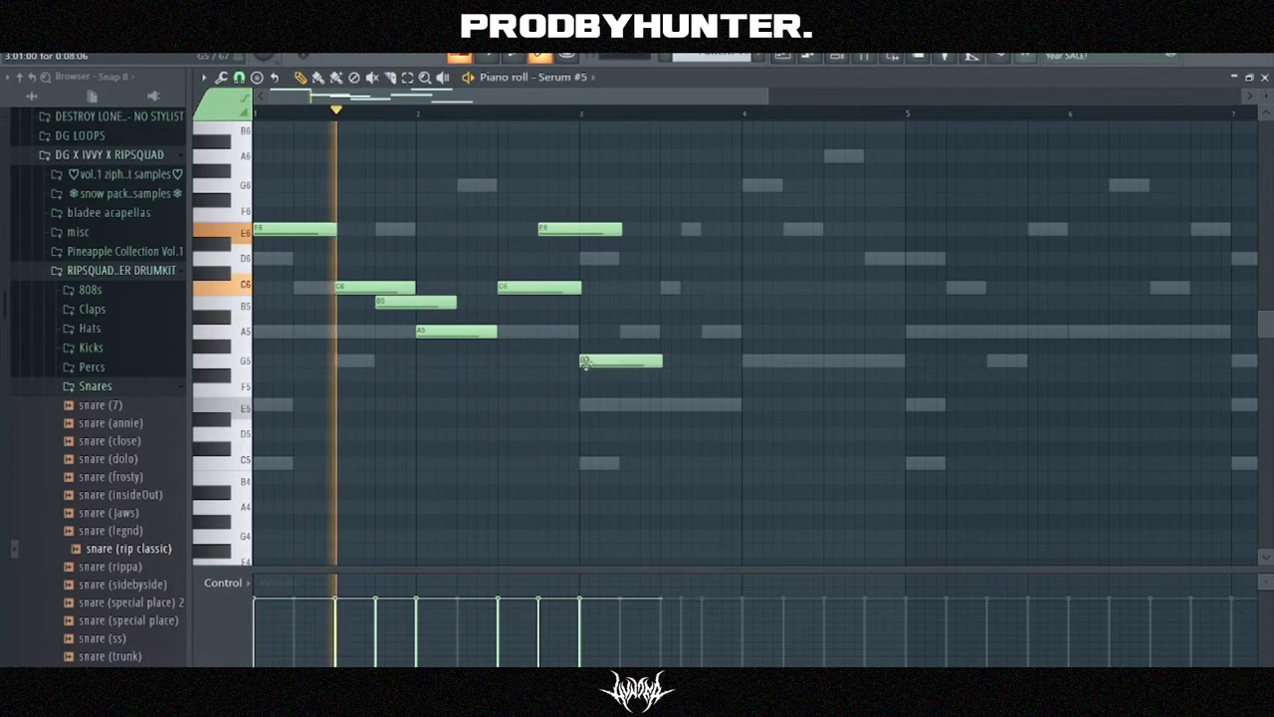
pyautogui.moveTo(585, 365); pyautogui.dragTo(619, 406)
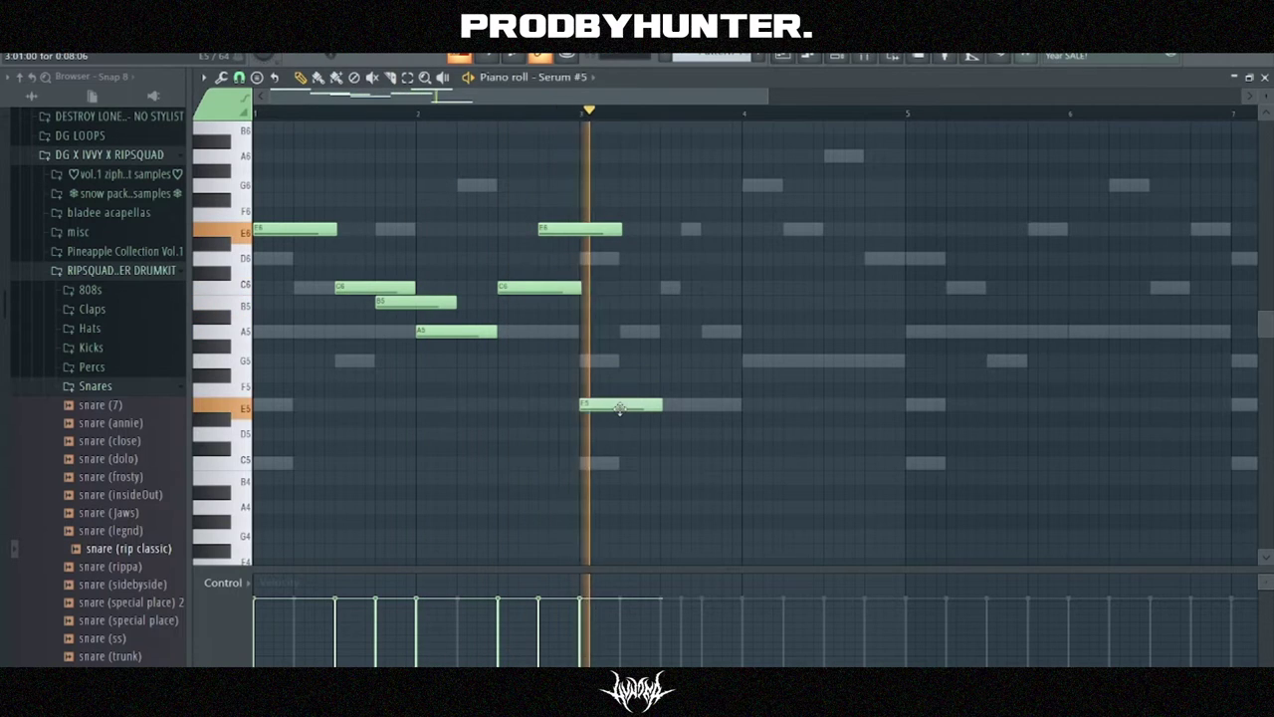
pyautogui.click(605, 360)
pyautogui.click(620, 331)
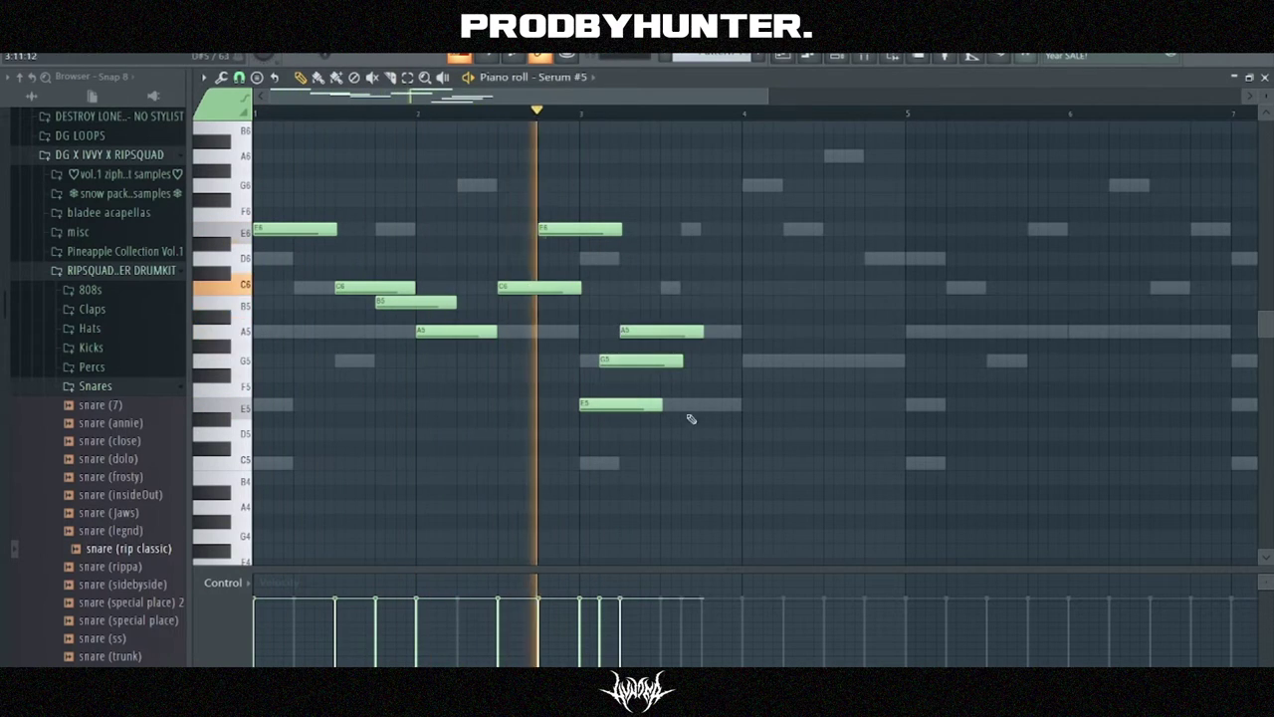
pyautogui.press('space')
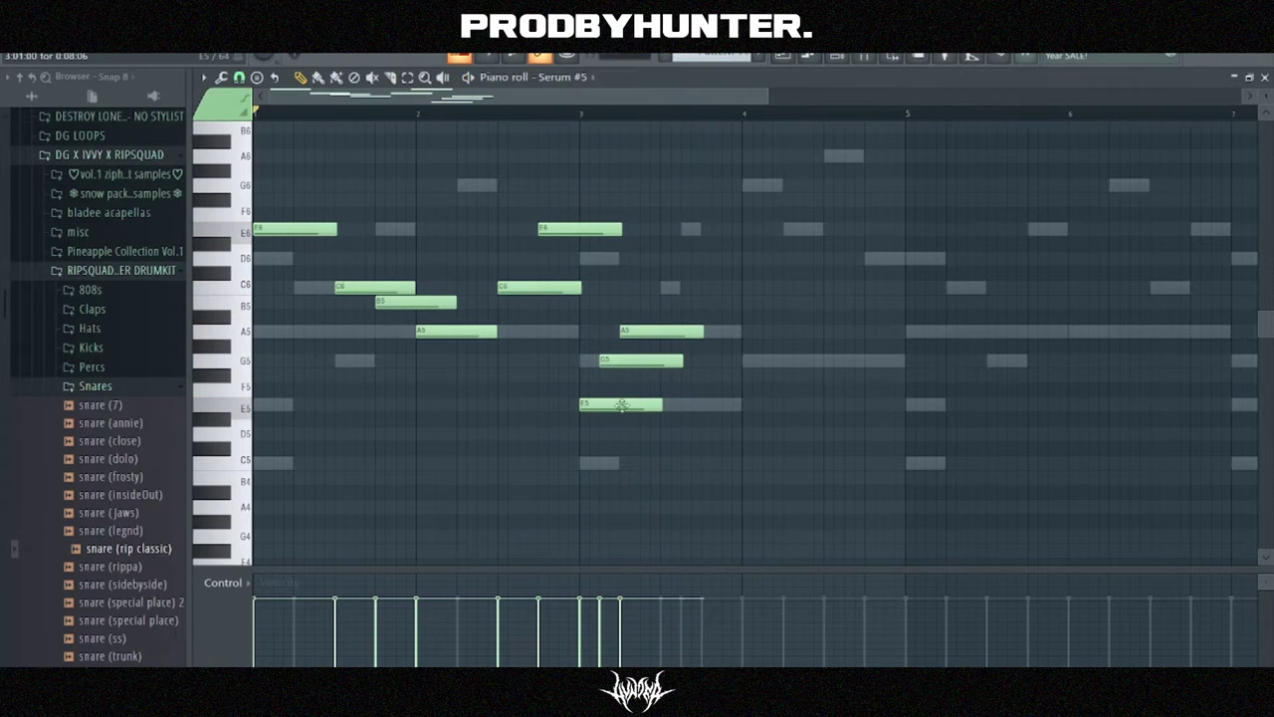
pyautogui.moveTo(627, 362); pyautogui.dragTo(607, 361)
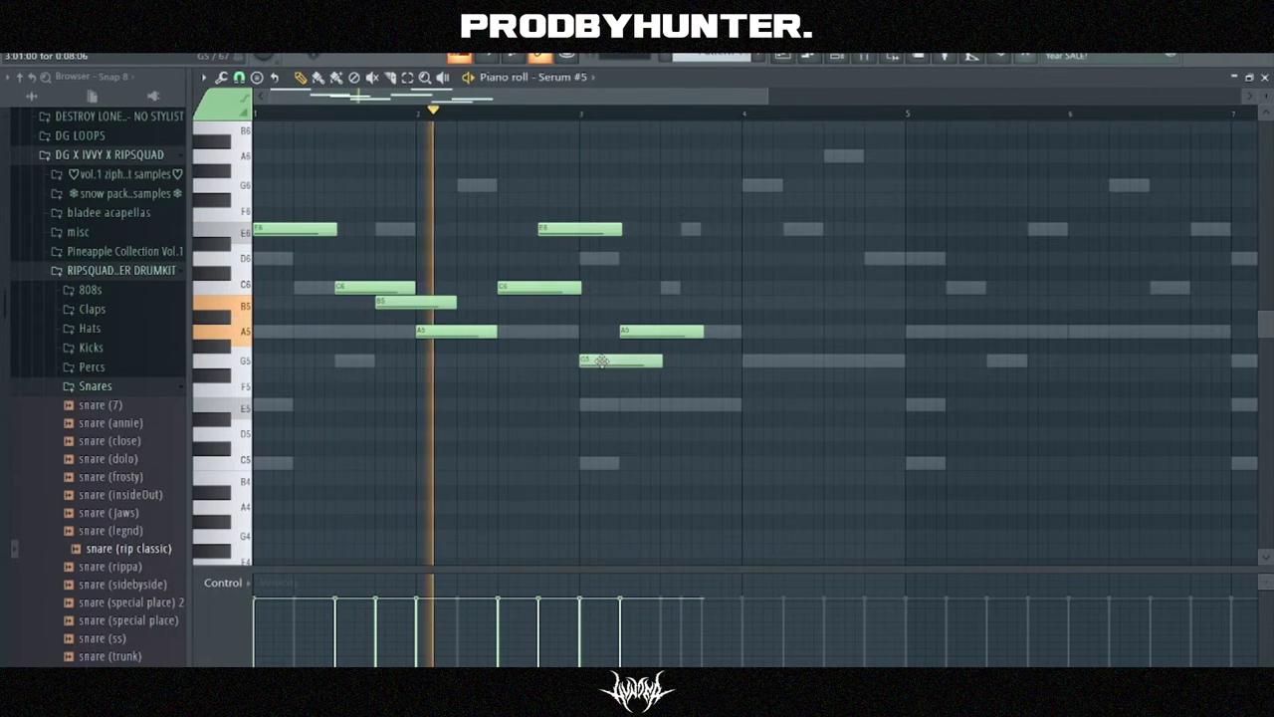
# - Add a half-bar C6 on beat 3 of bar 3 and a G6 at the start of bar 4, deleting the trial E6 and A5 notes
pyautogui.click(668, 288)
pyautogui.click(687, 229)
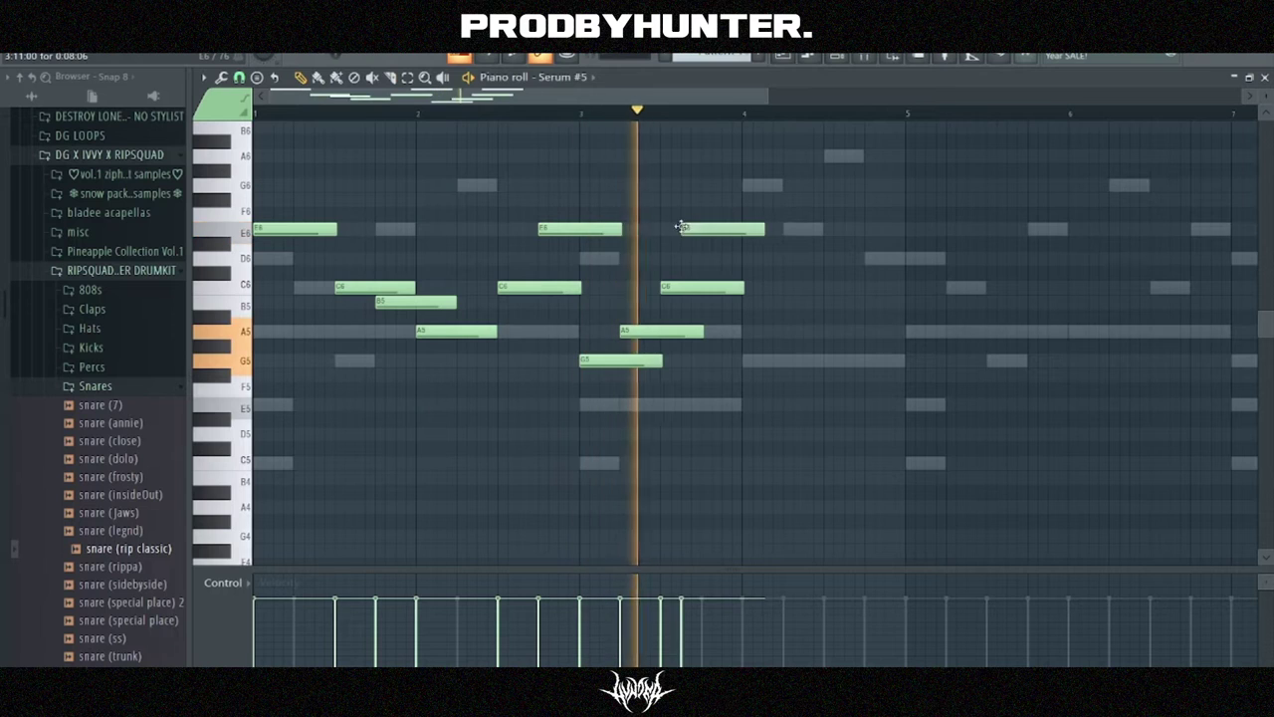
pyautogui.rightClick(713, 231)
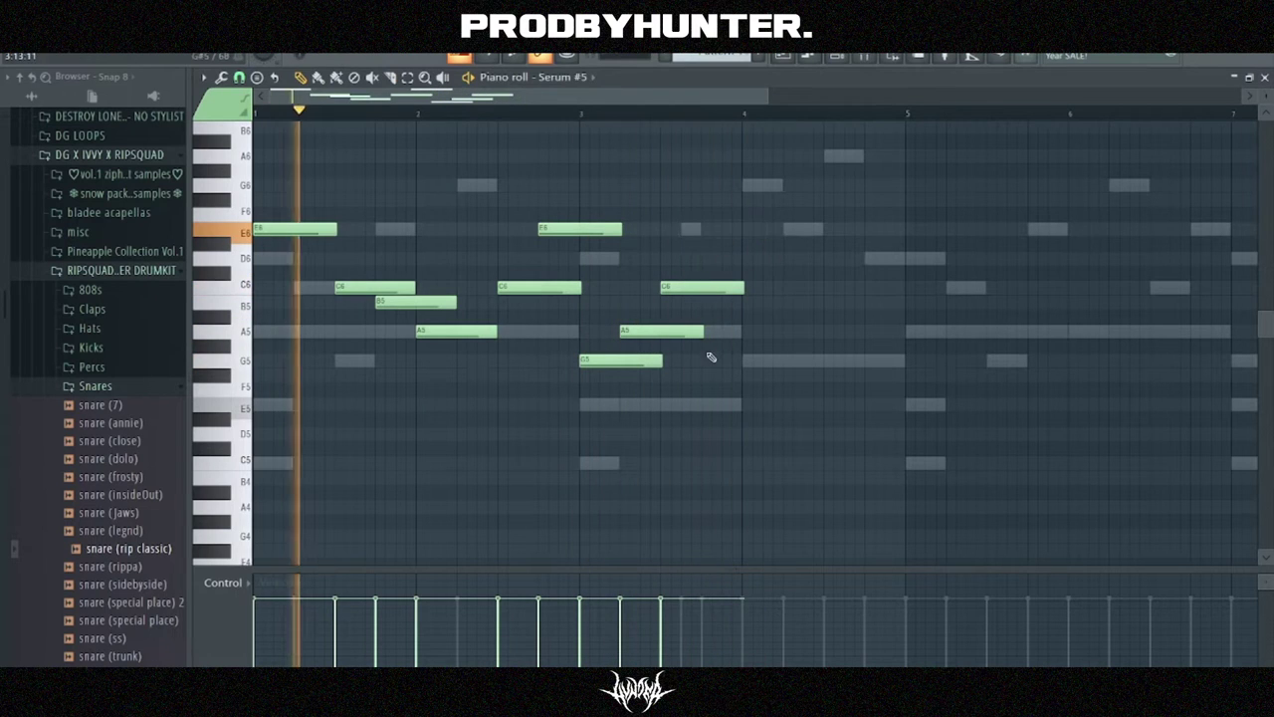
pyautogui.click(703, 331)
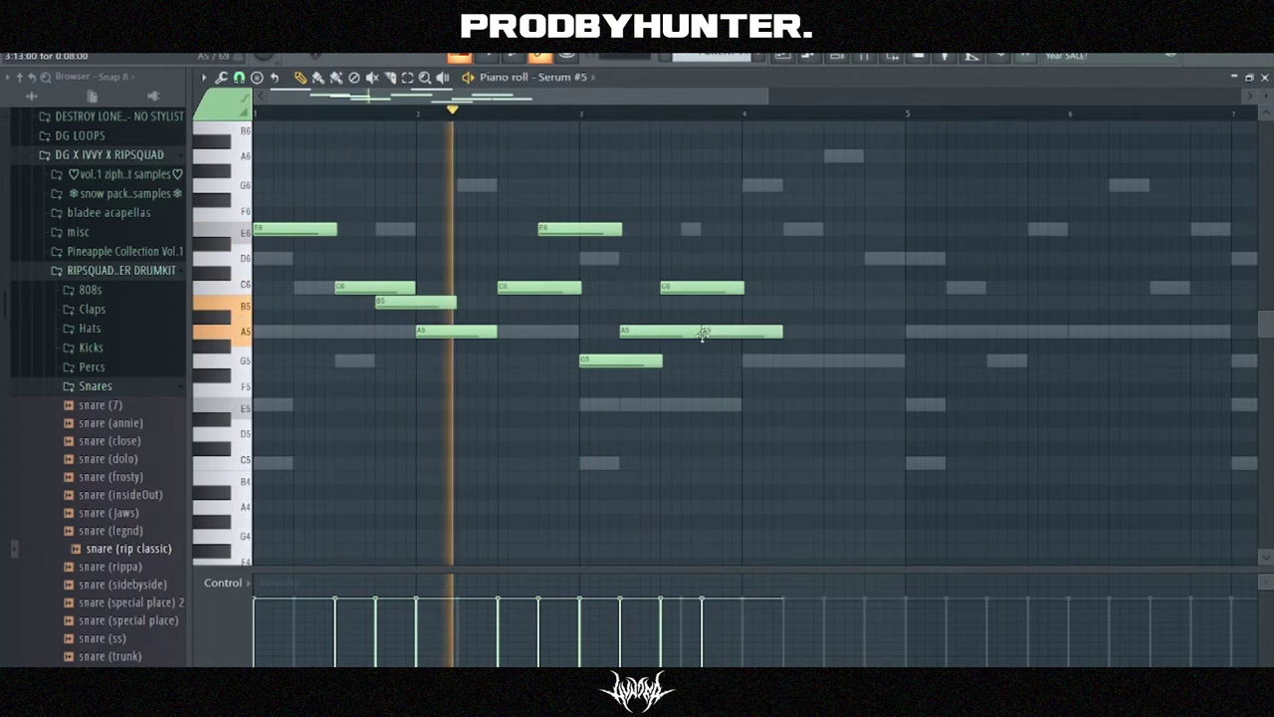
pyautogui.rightClick(772, 333)
pyautogui.click(742, 362)
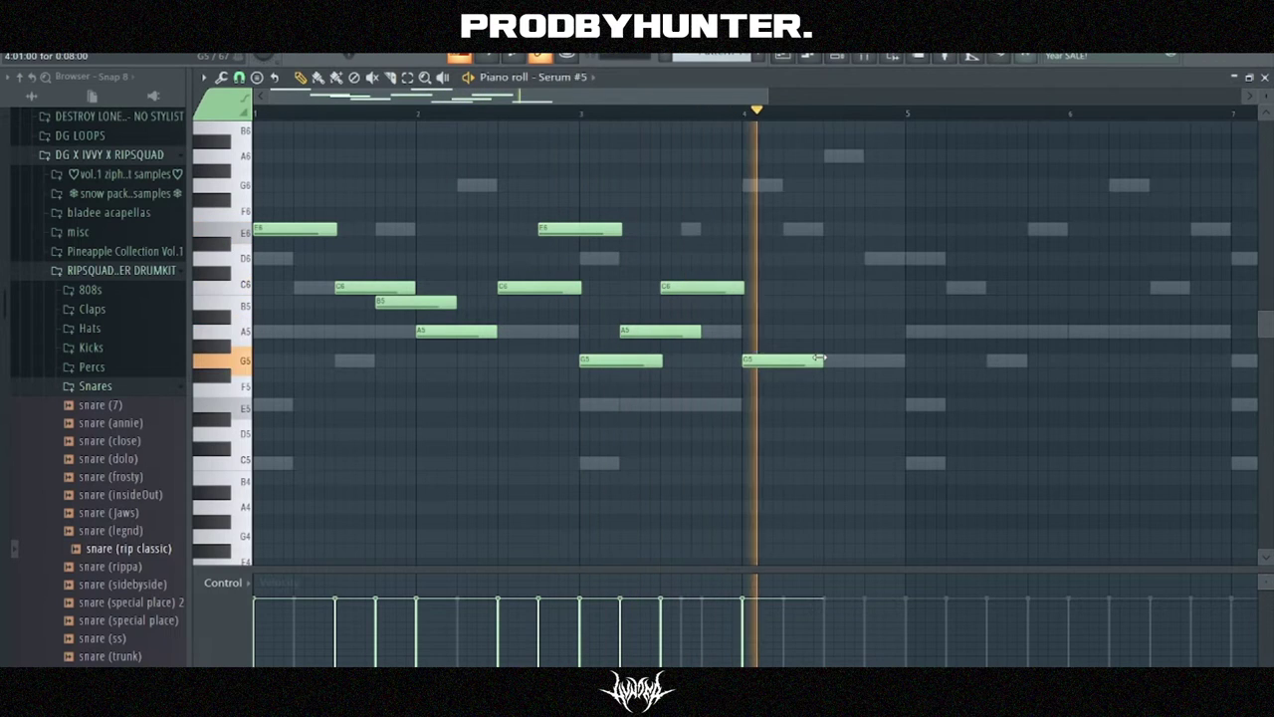
pyautogui.moveTo(785, 362); pyautogui.dragTo(784, 185)
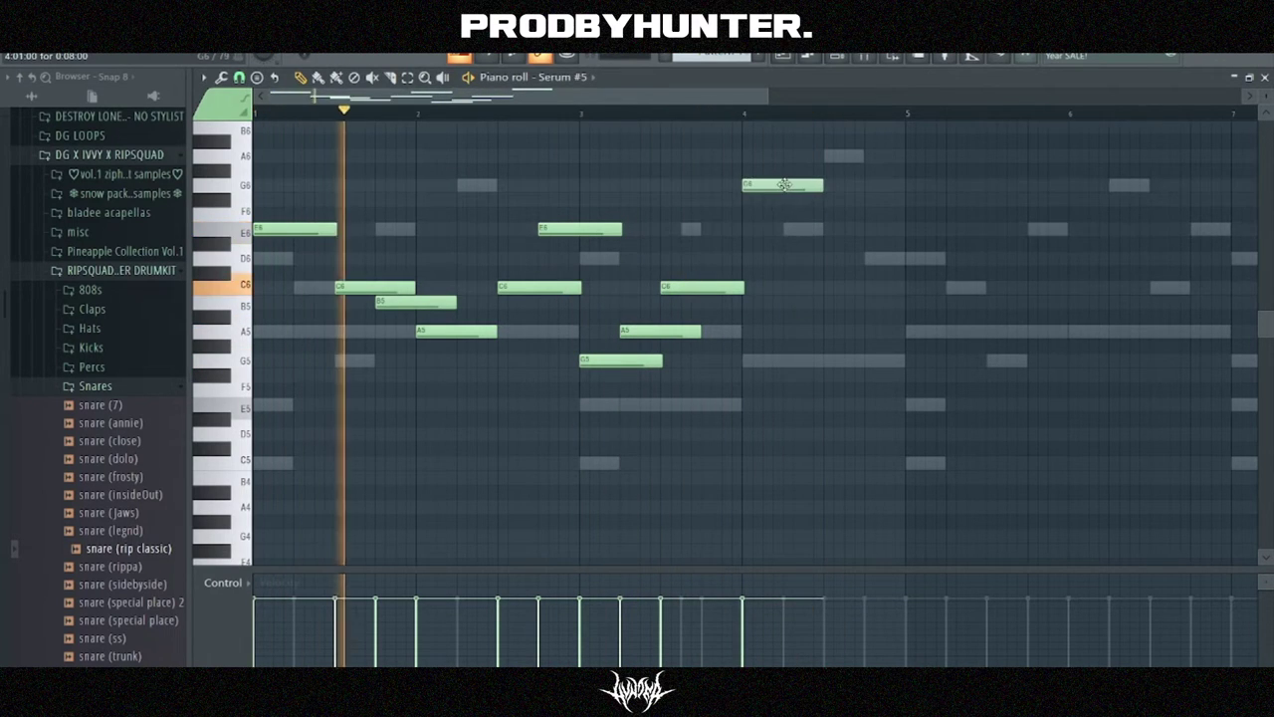
# - Add overlapping half-bar C6 and E6 notes in the first half of bar 4, starting just after beat 1 and on beat 2
pyautogui.click(765, 288)
pyautogui.click(784, 231)
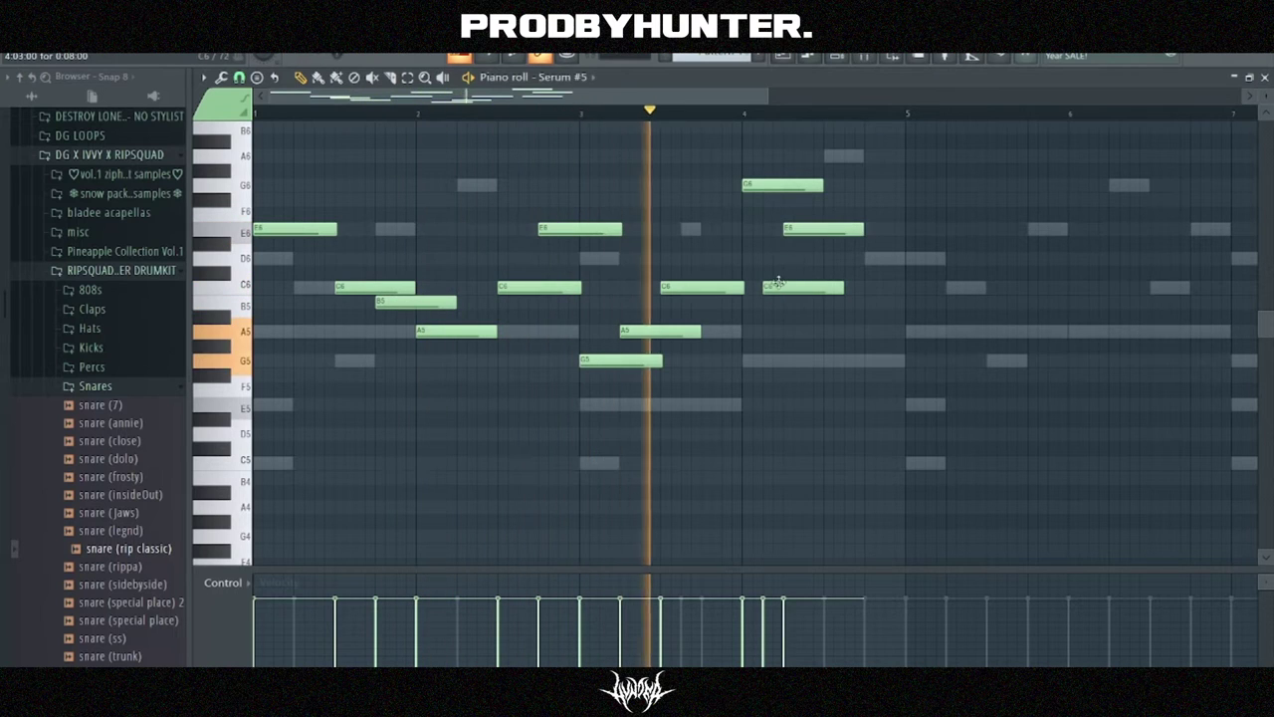
pyautogui.press('space')
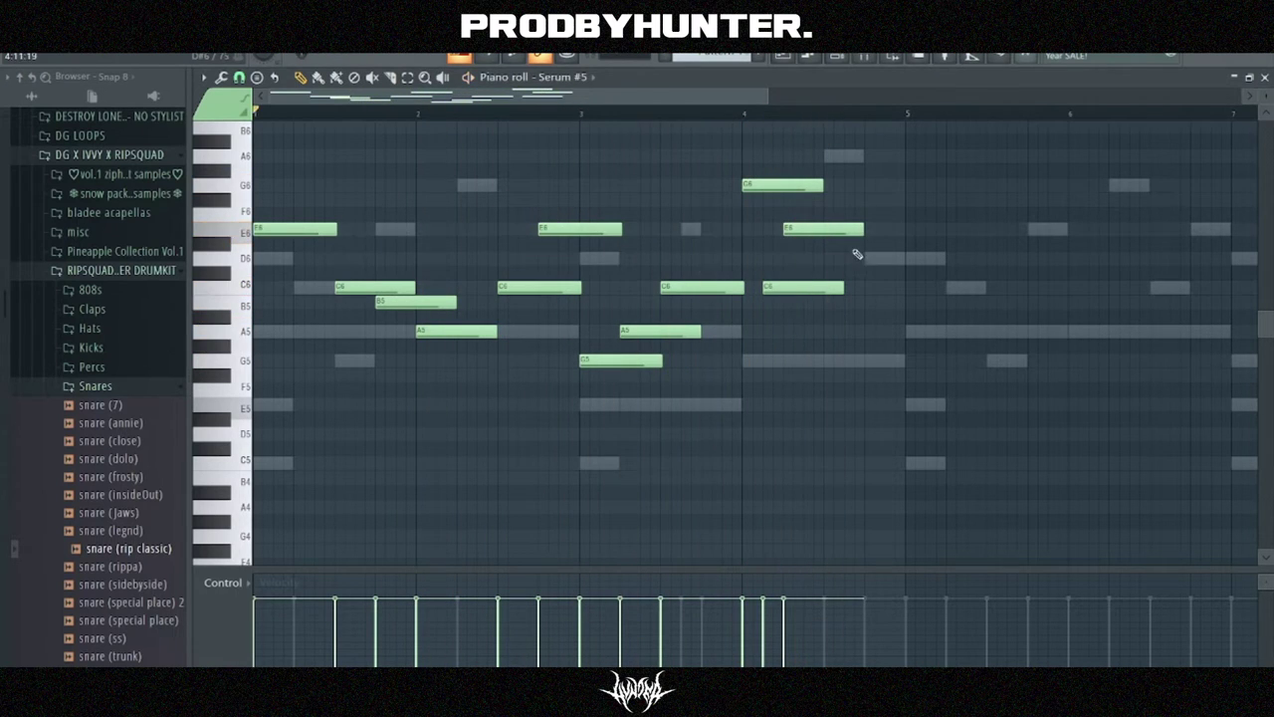
# - Add A6 and D6 notes near the end of bar 4 and shorten each to about a quarter bar
pyautogui.moveTo(866, 261); pyautogui.dragTo(850, 155)
pyautogui.click(870, 261)
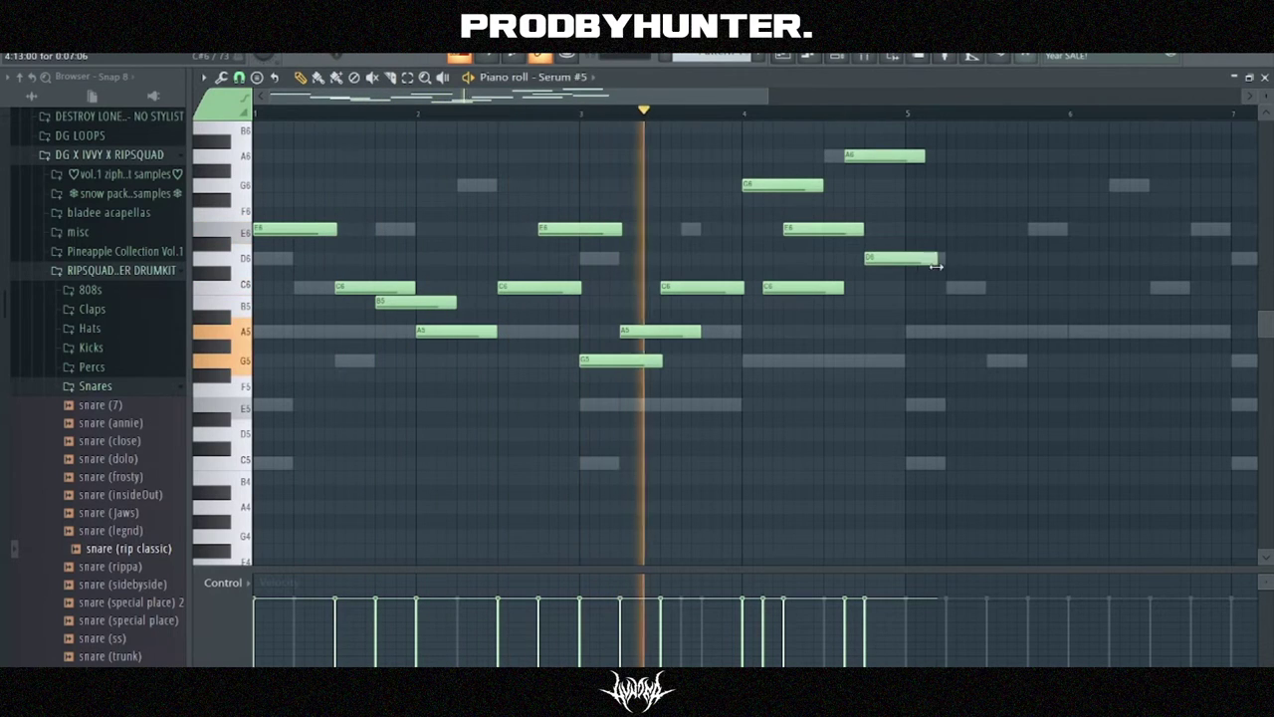
pyautogui.moveTo(938, 262); pyautogui.dragTo(905, 280)
pyautogui.moveTo(924, 157); pyautogui.dragTo(890, 157)
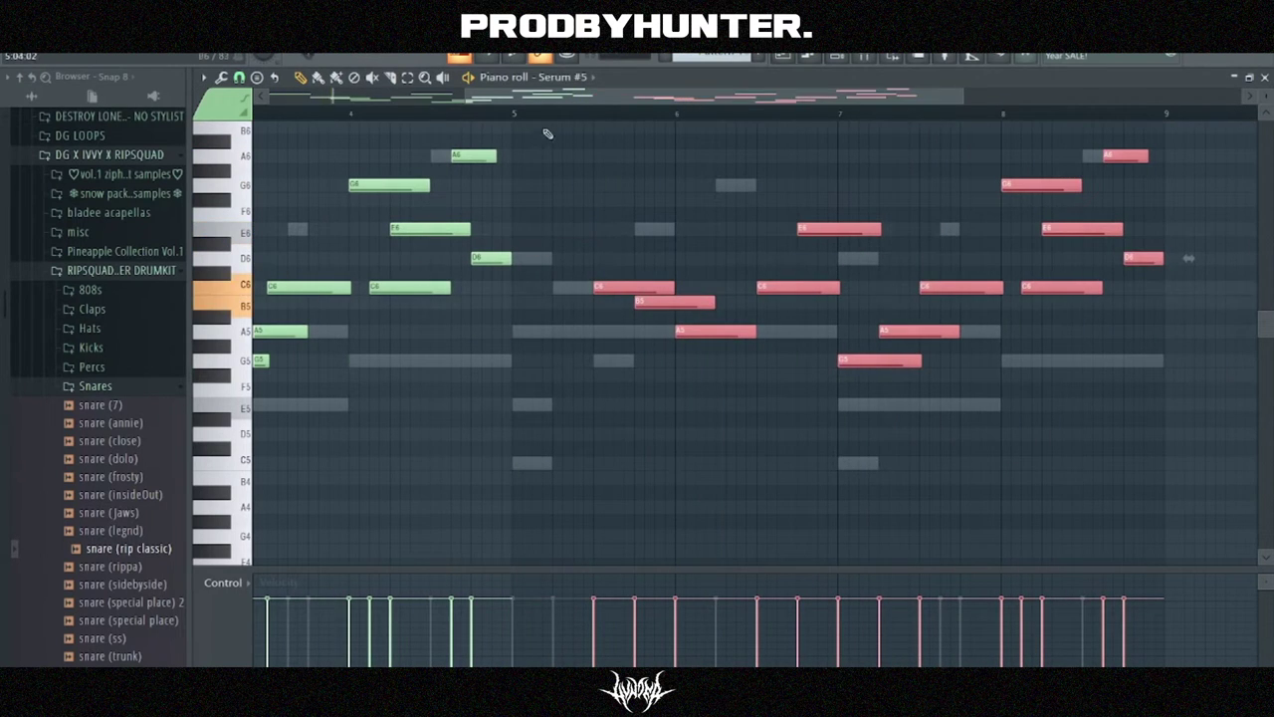
# - Play the copied melody back from late in bar 4 and delete the E6 note on beat 4 of bar 6
pyautogui.click(476, 111)
pyautogui.click(781, 419)
pyautogui.rightClick(785, 420)
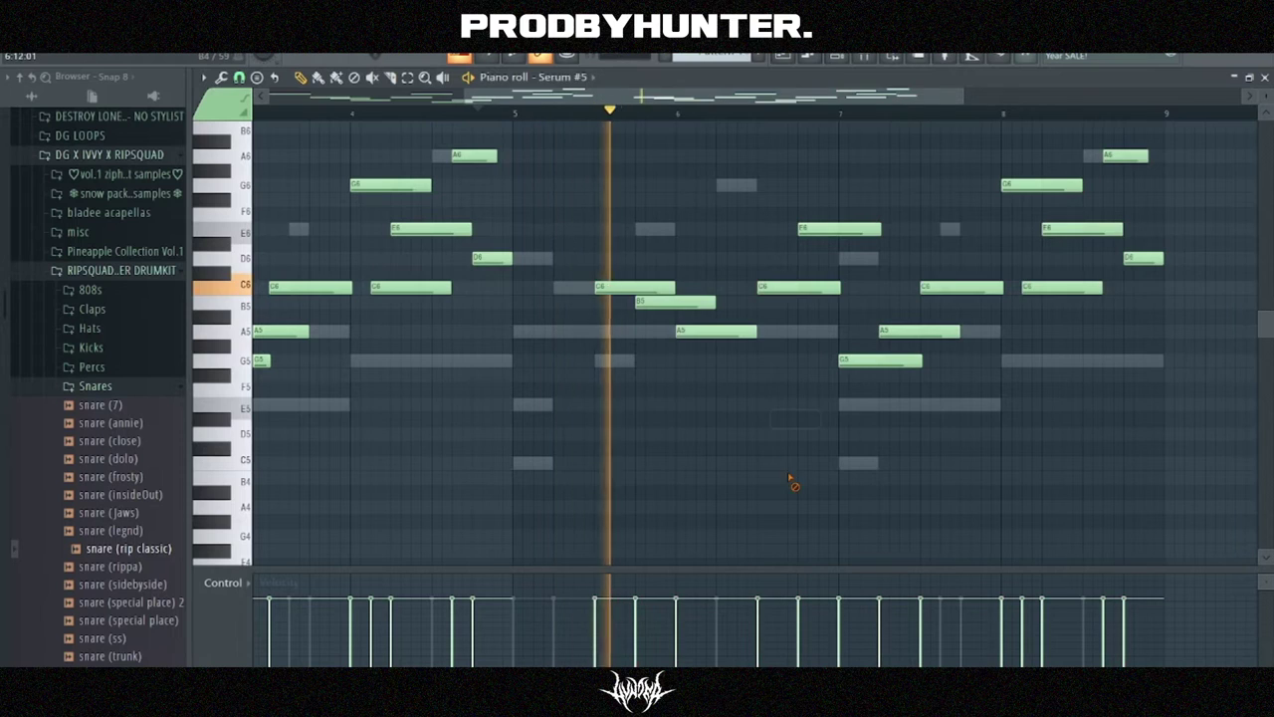
pyautogui.press('space')
pyautogui.rightClick(826, 233)
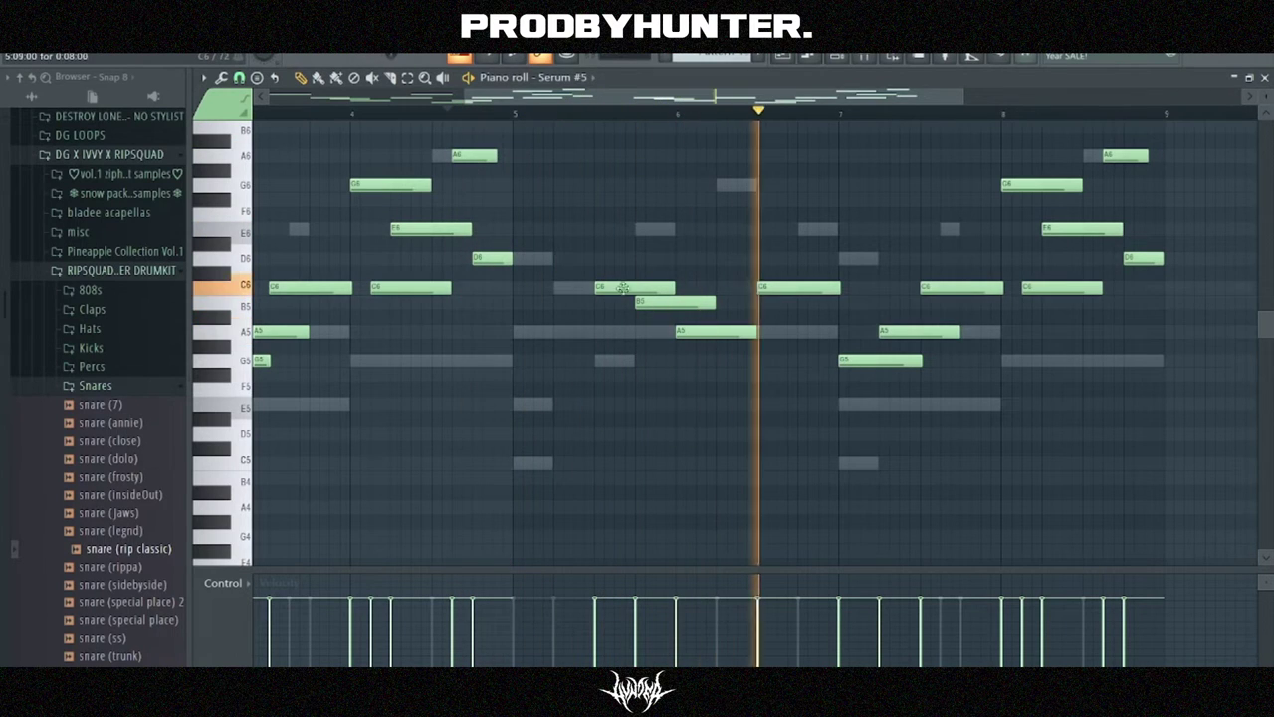
# - Try a quarter-bar D6 note at the start of bar 5
pyautogui.click(516, 259)
pyautogui.moveTo(517, 259); pyautogui.dragTo(511, 259)
pyautogui.press('space')
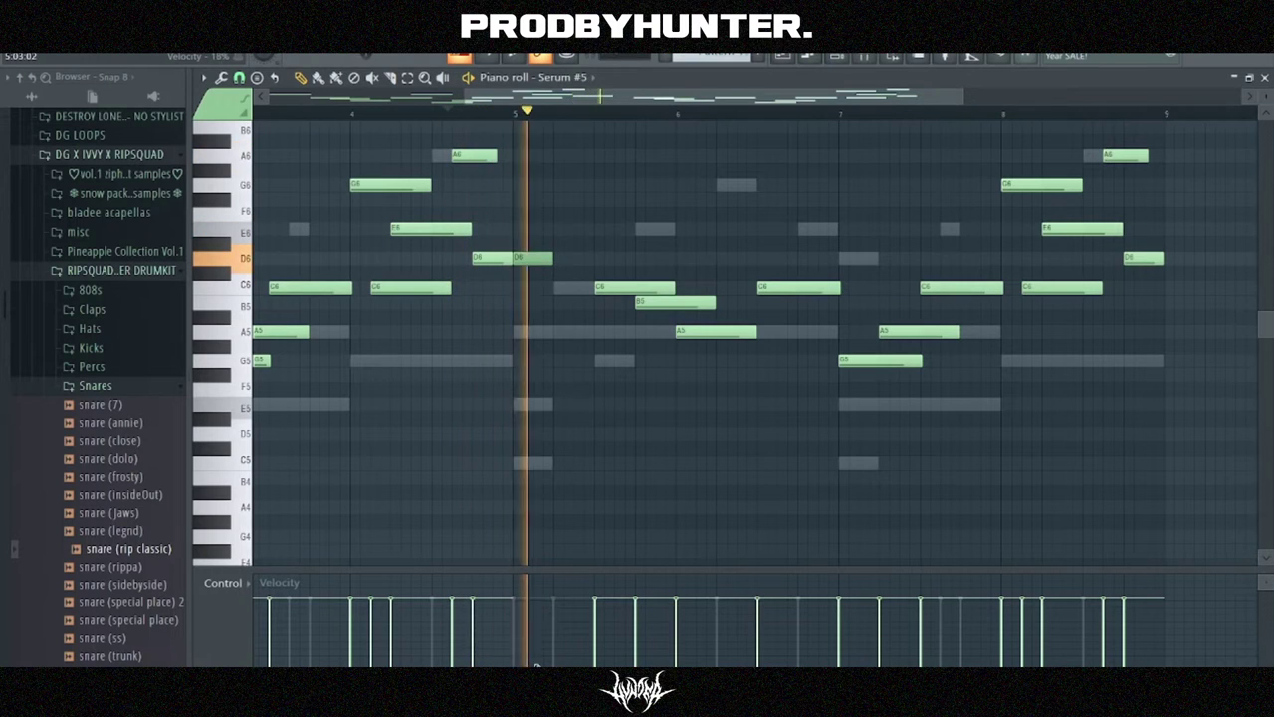
pyautogui.press('space')
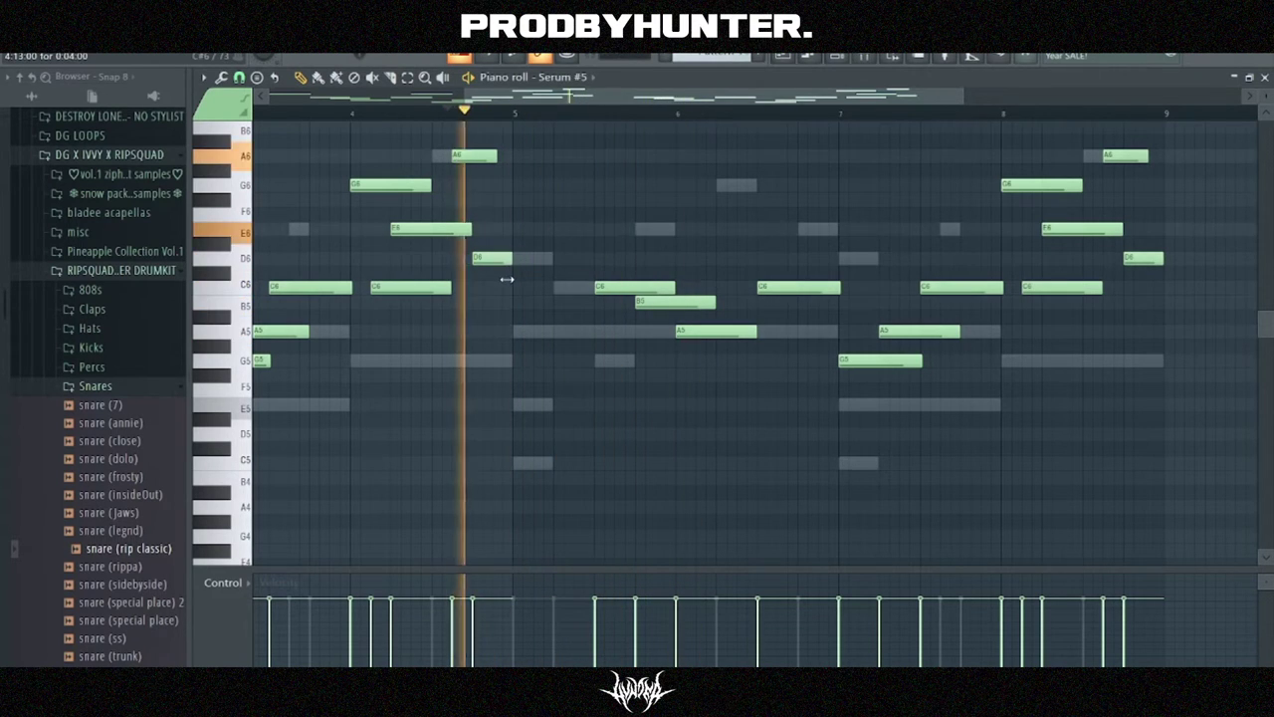
# - Place three short, evenly spaced A5 notes across the first half of bar 5, the last one ending where the C6 begins
pyautogui.click(518, 331)
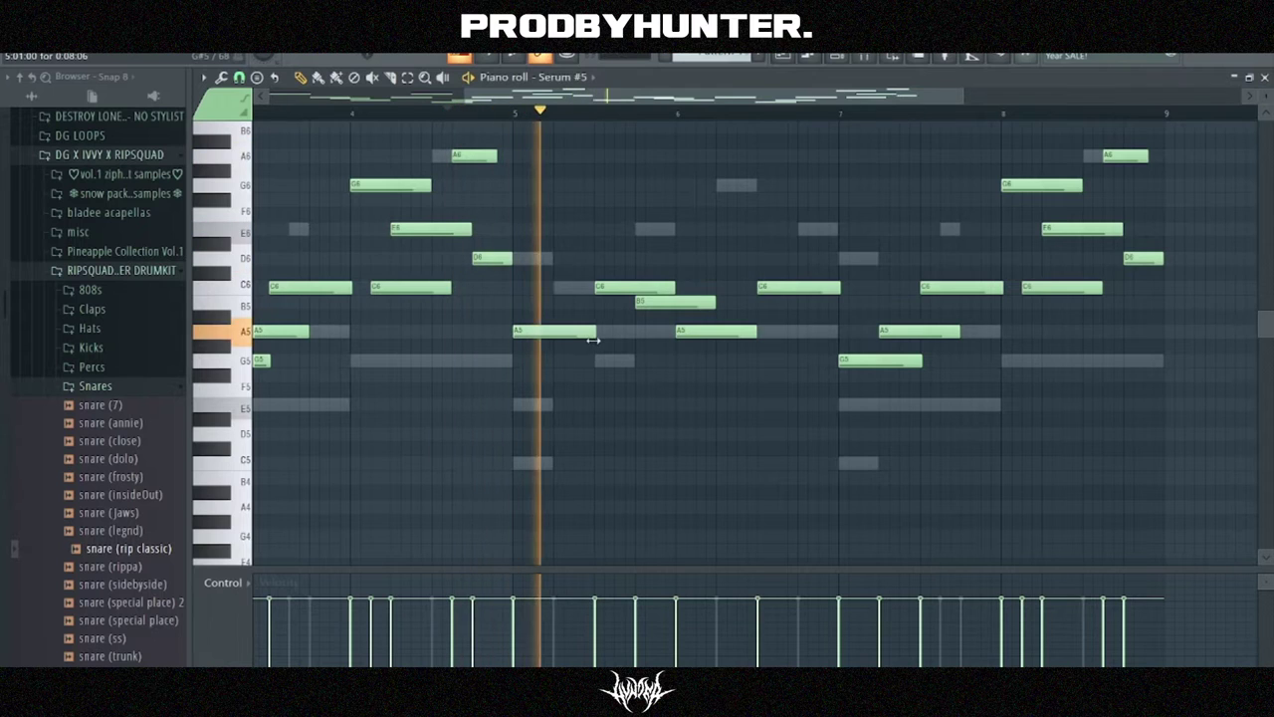
pyautogui.press('space')
pyautogui.moveTo(546, 347); pyautogui.dragTo(536, 344)
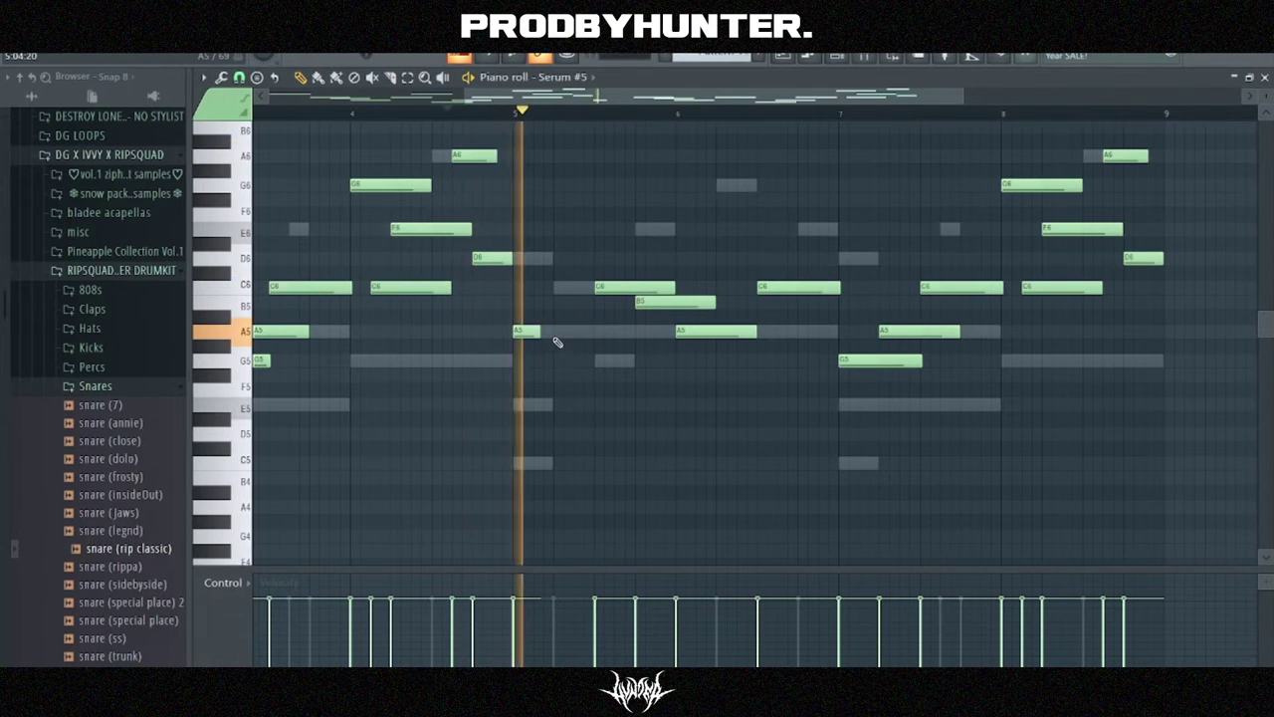
pyautogui.click(559, 333)
pyautogui.press('space')
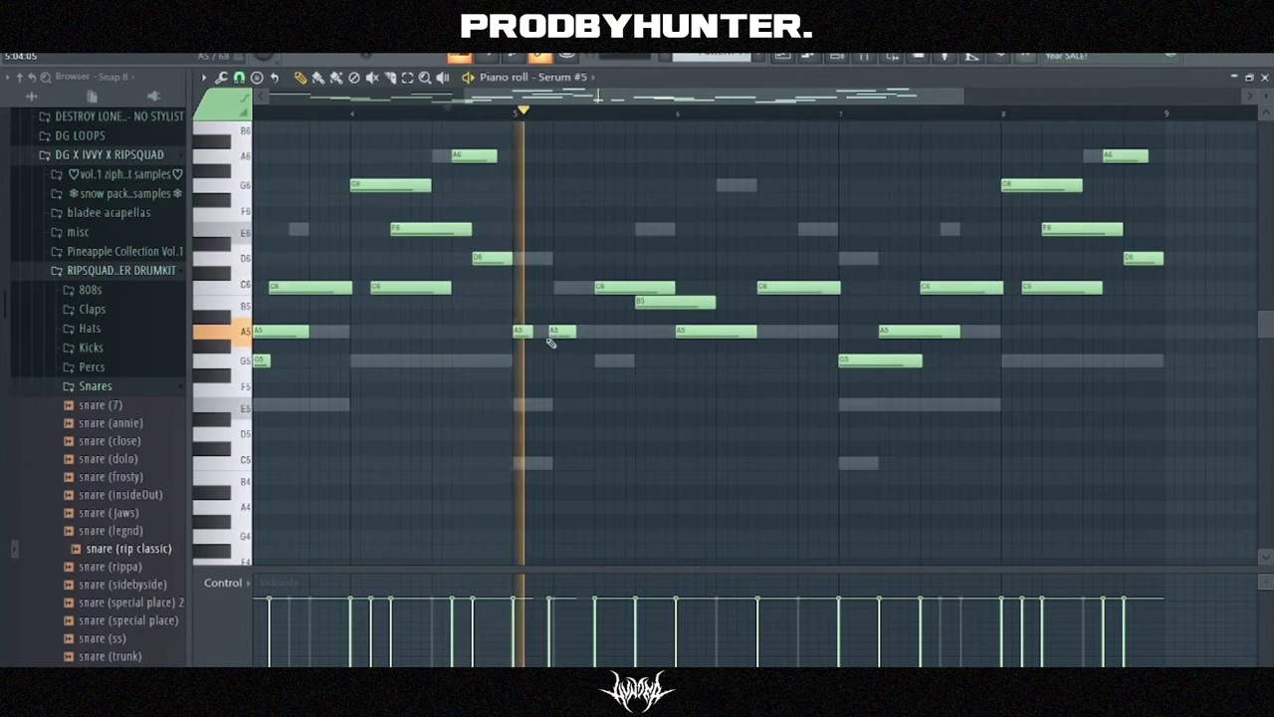
pyautogui.click(574, 333)
pyautogui.press('space')
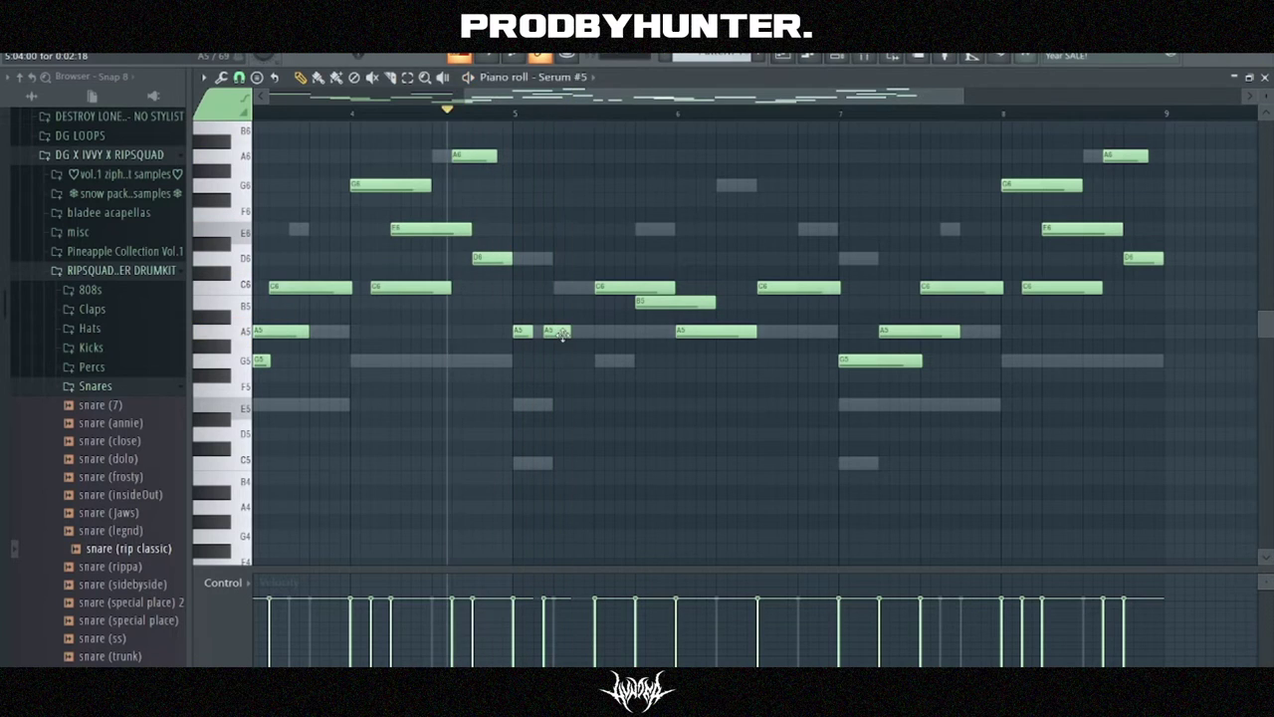
pyautogui.press('space')
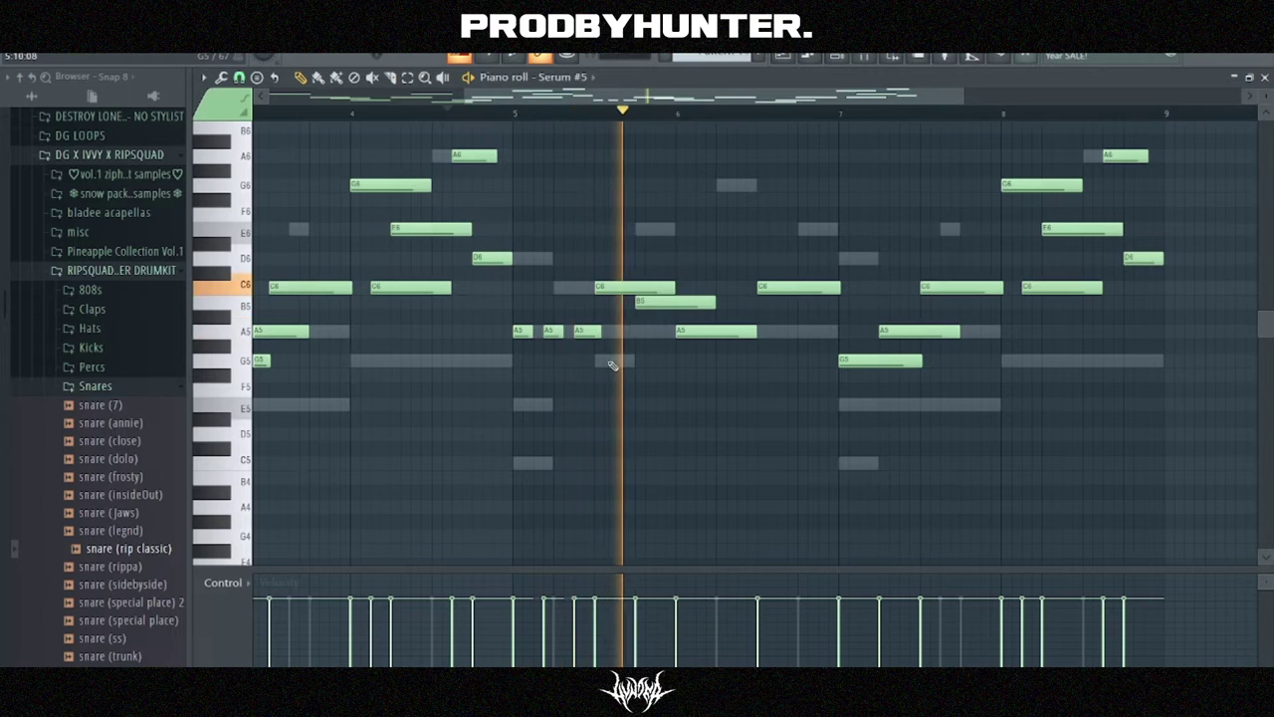
pyautogui.press('space')
pyautogui.moveTo(598, 332); pyautogui.dragTo(593, 332)
pyautogui.press('space')
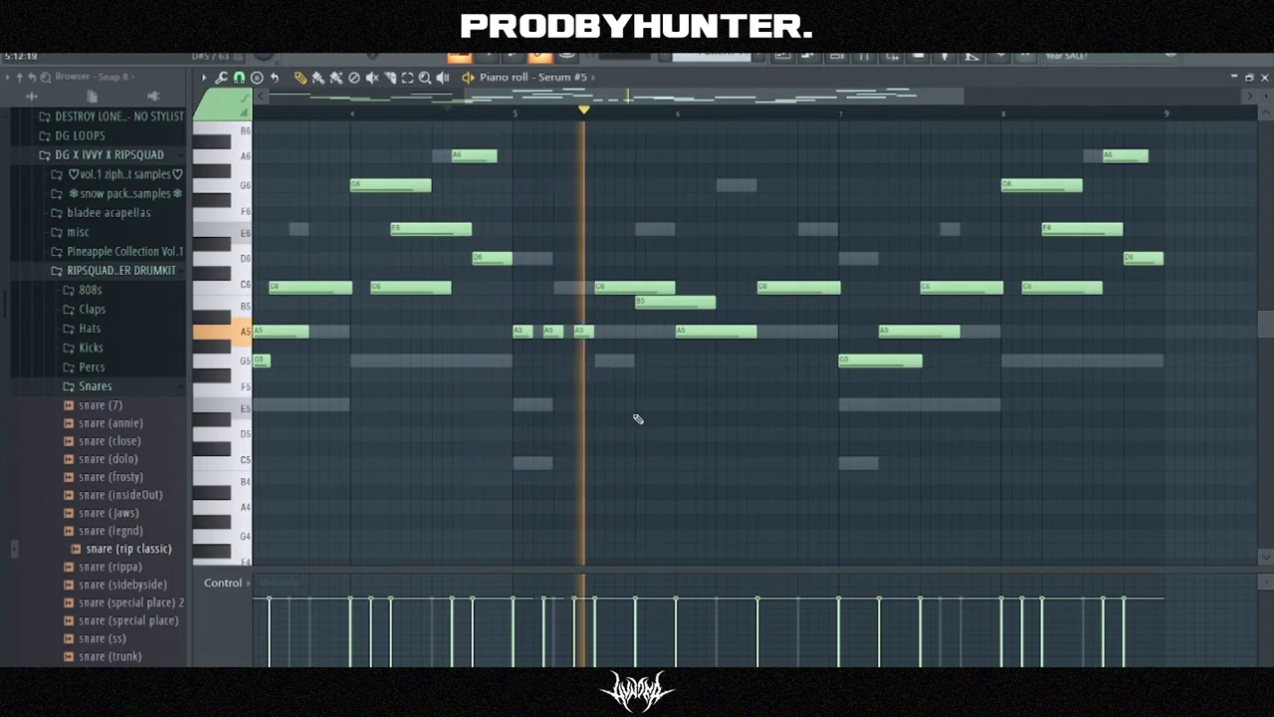
# - Shorten the A5 in bar 6 and repeat it twice, then trim the end of the overlapping B5 note
pyautogui.moveTo(728, 343); pyautogui.dragTo(703, 349)
pyautogui.click(708, 331)
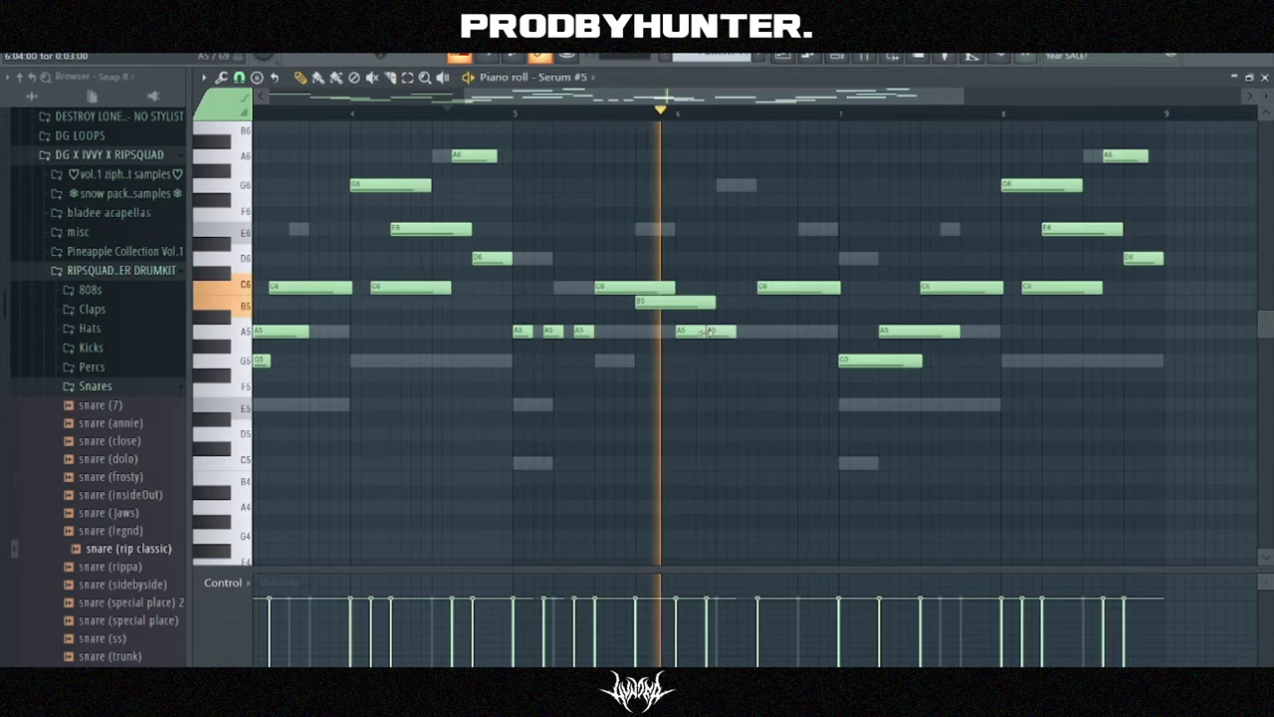
pyautogui.click(739, 334)
pyautogui.press('space')
pyautogui.press('space')
pyautogui.moveTo(792, 330)
pyautogui.mouseDown()
pyautogui.moveTo(691, 338)
pyautogui.moveTo(683, 302)
pyautogui.mouseUp()
pyautogui.hotkey('ctrl', 'd')
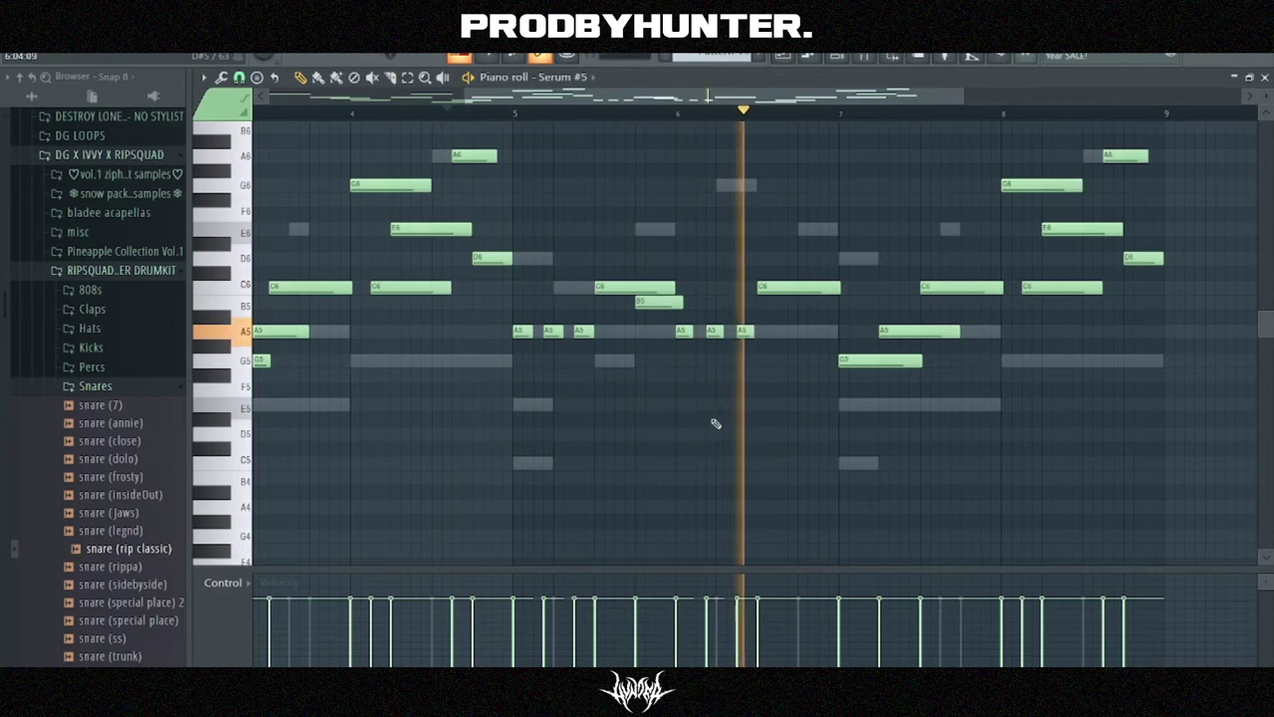
# - Turn the G5 at the start of bar 7 into three short repeats and delete the A5 note above them
pyautogui.click(874, 362)
pyautogui.click(903, 361)
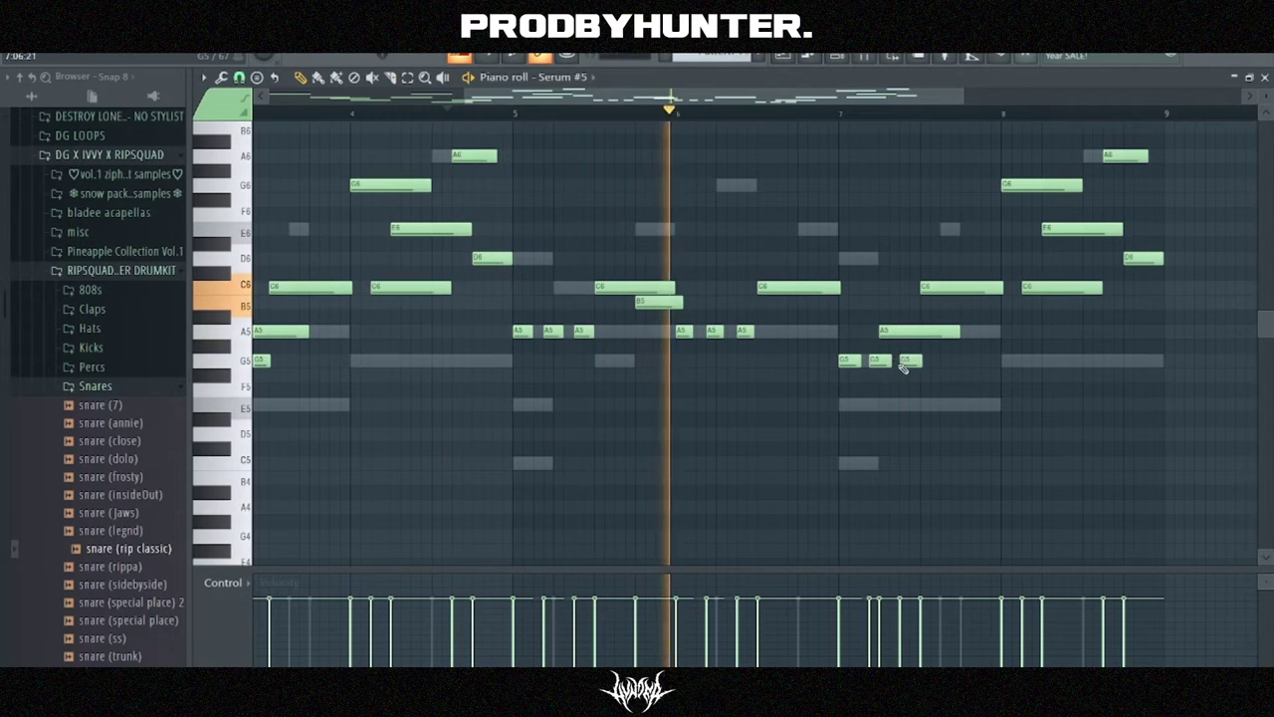
pyautogui.rightClick(904, 331)
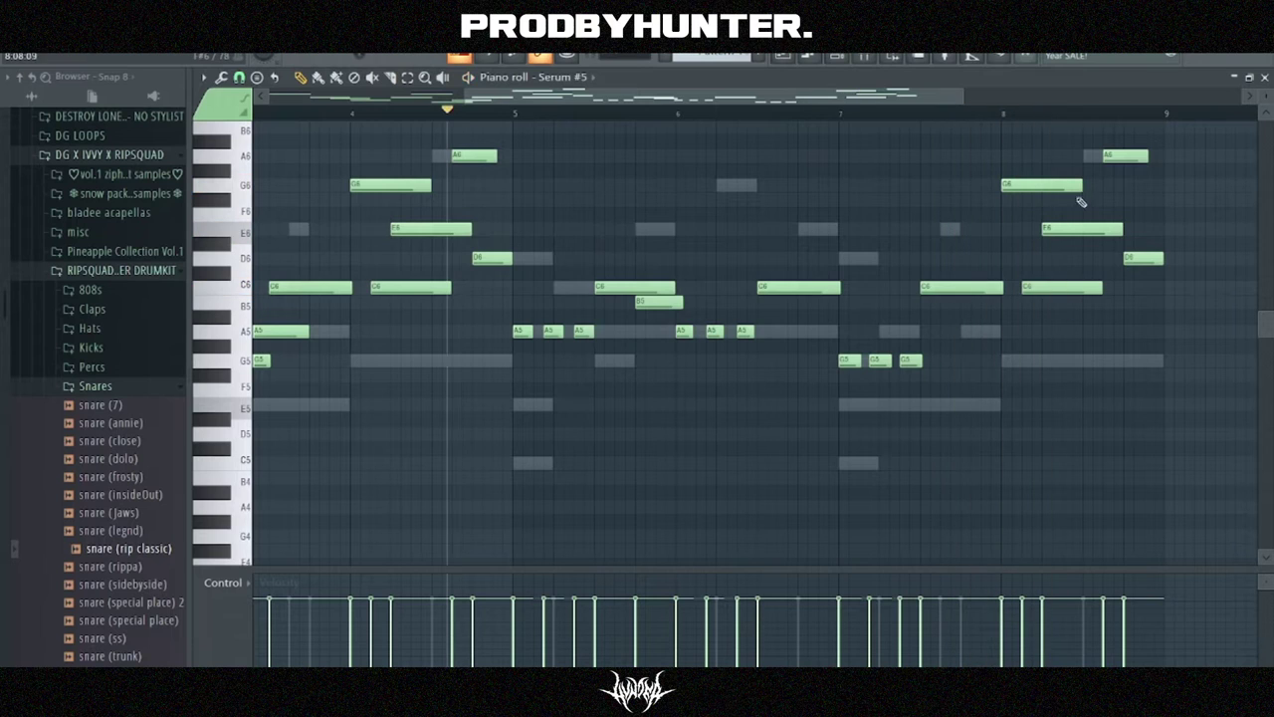
# - Shorten the G6 at the start of bar 8 and add two short repeats of it
pyautogui.press('space')
pyautogui.moveTo(1080, 185); pyautogui.dragTo(1019, 207)
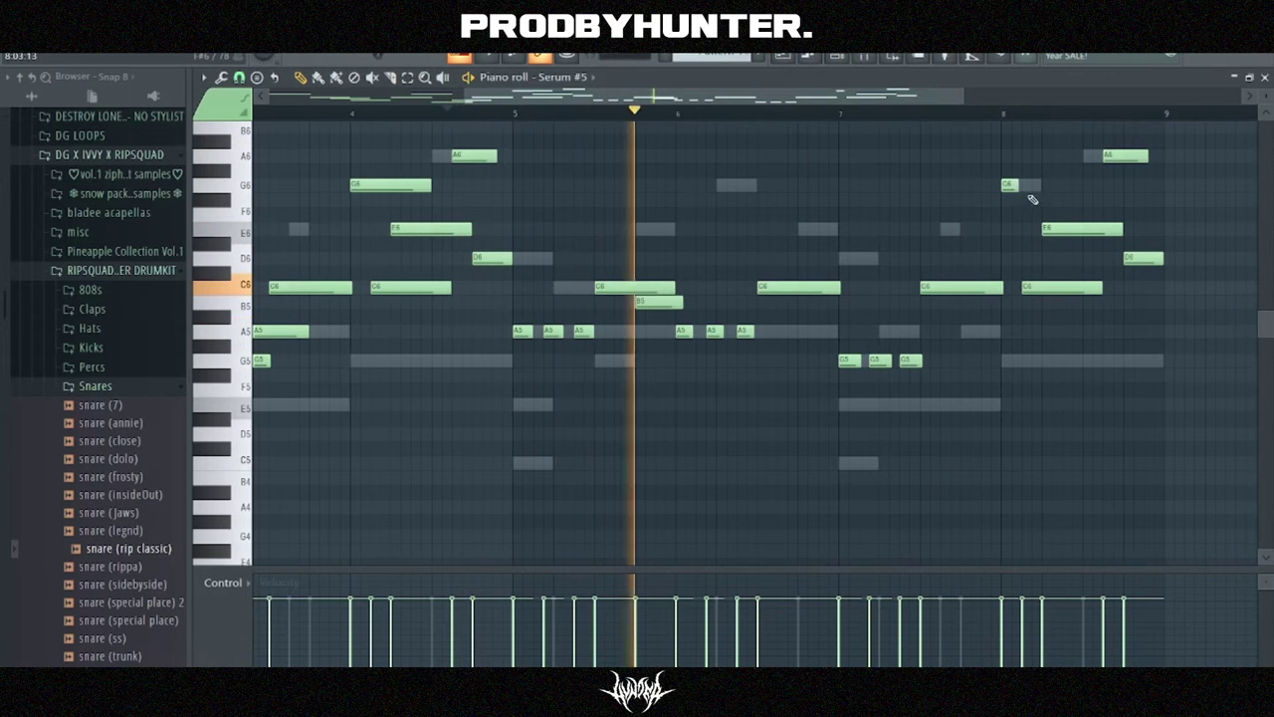
pyautogui.click(1033, 187)
pyautogui.click(1065, 187)
# - Delete the C6 and E6 notes in bar 8 and start the A6 note on beat 3
pyautogui.rightClick(1058, 288)
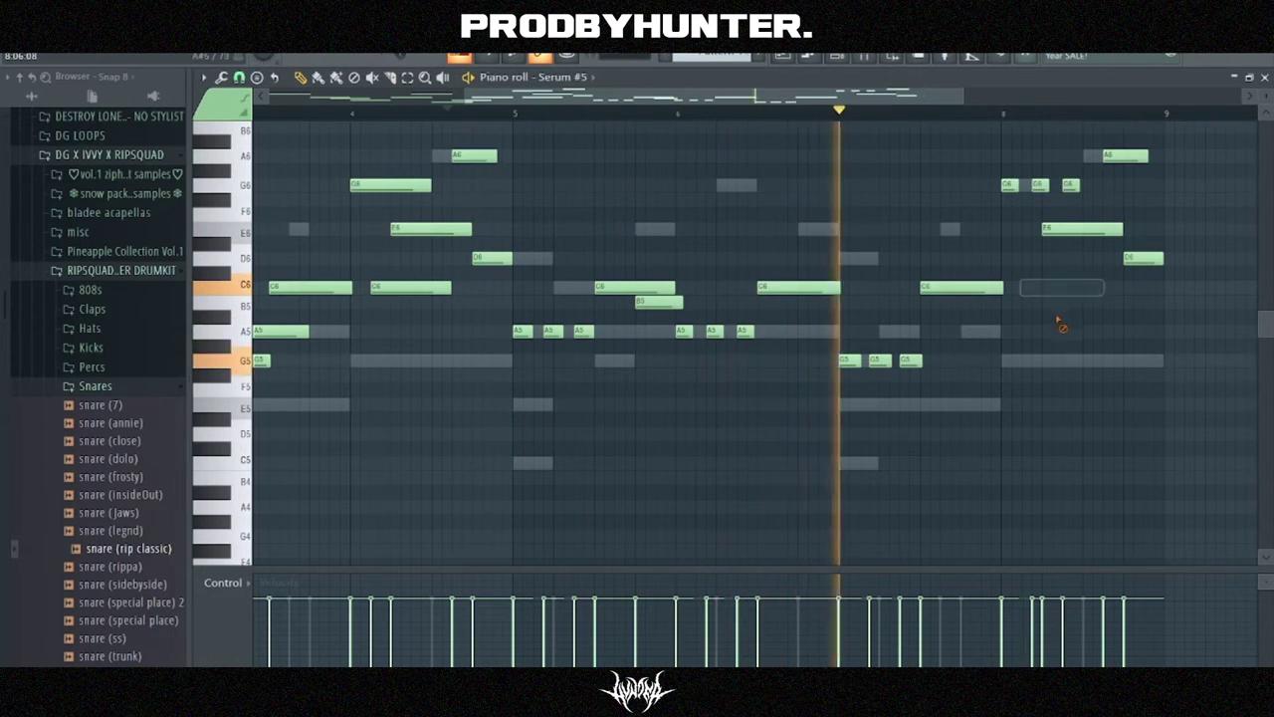
pyautogui.rightClick(1066, 230)
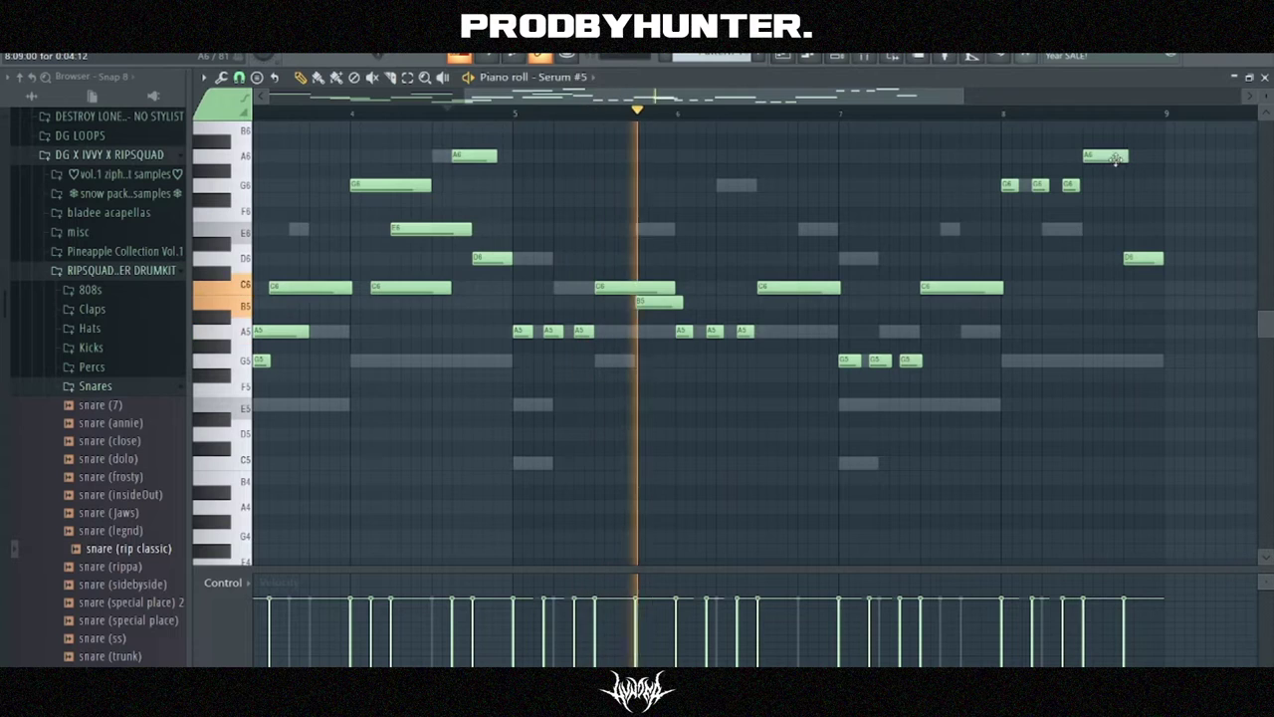
pyautogui.doubleClick(1116, 157)
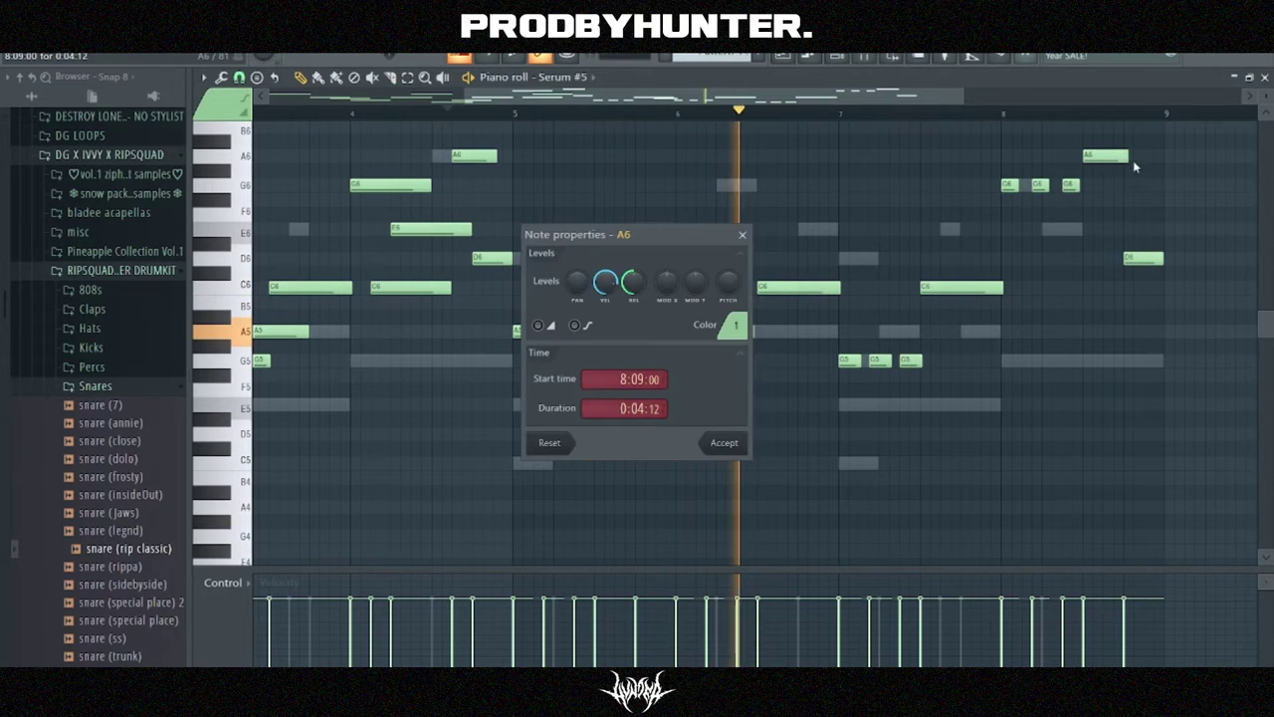
pyautogui.click(724, 442)
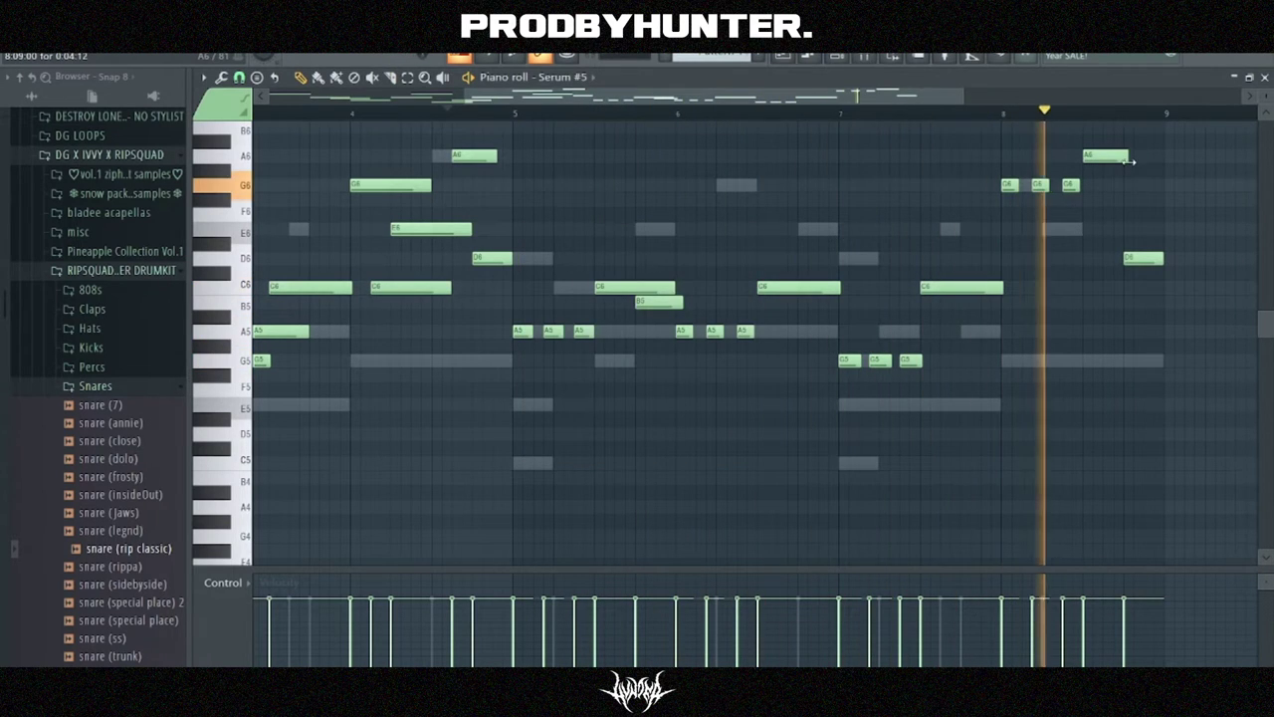
# - Close the Serum #5 piano roll and route the Serum #5 channel to mixer insert 5
pyautogui.scroll(1, 1095, 315)
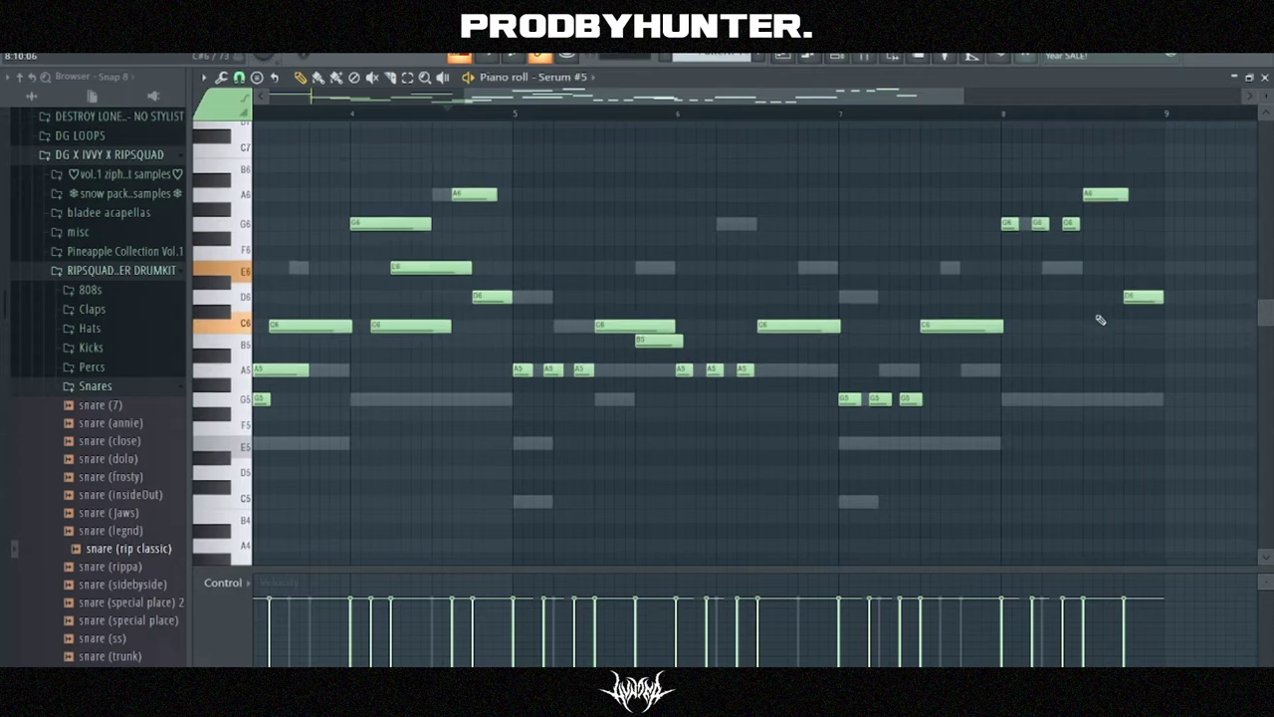
pyautogui.scroll(-2, 695, 105)
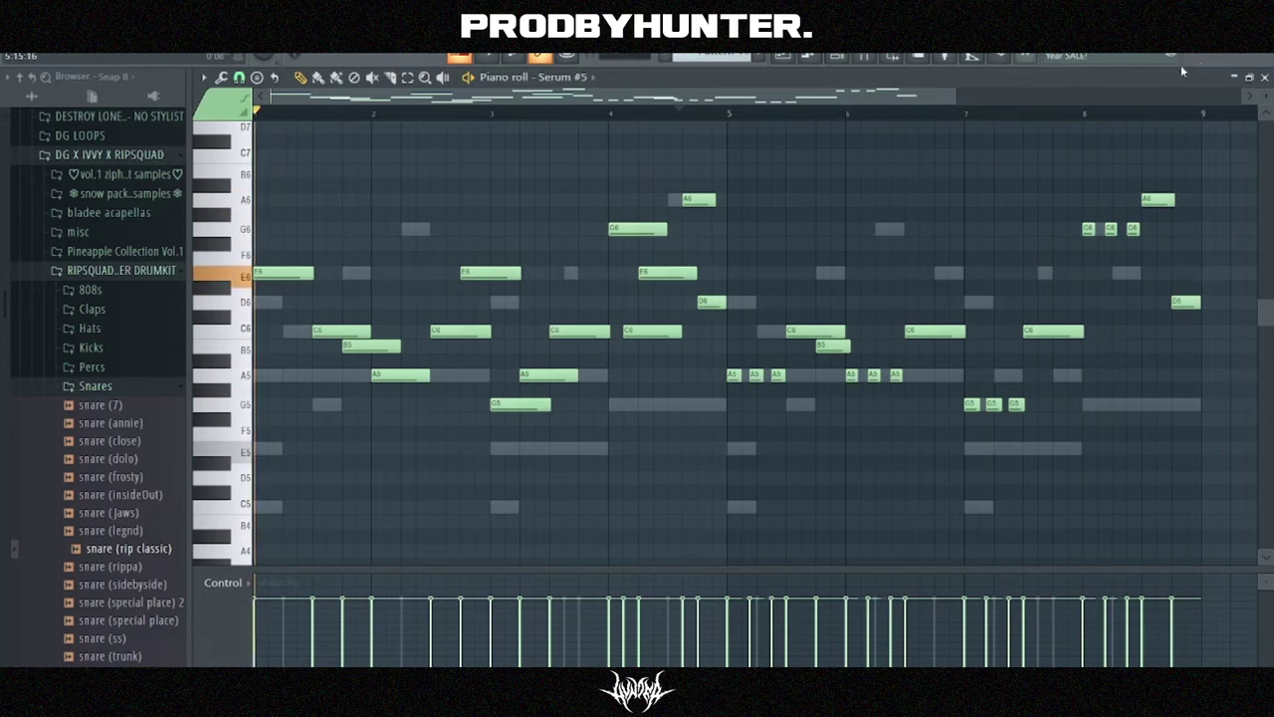
pyautogui.click(1265, 78)
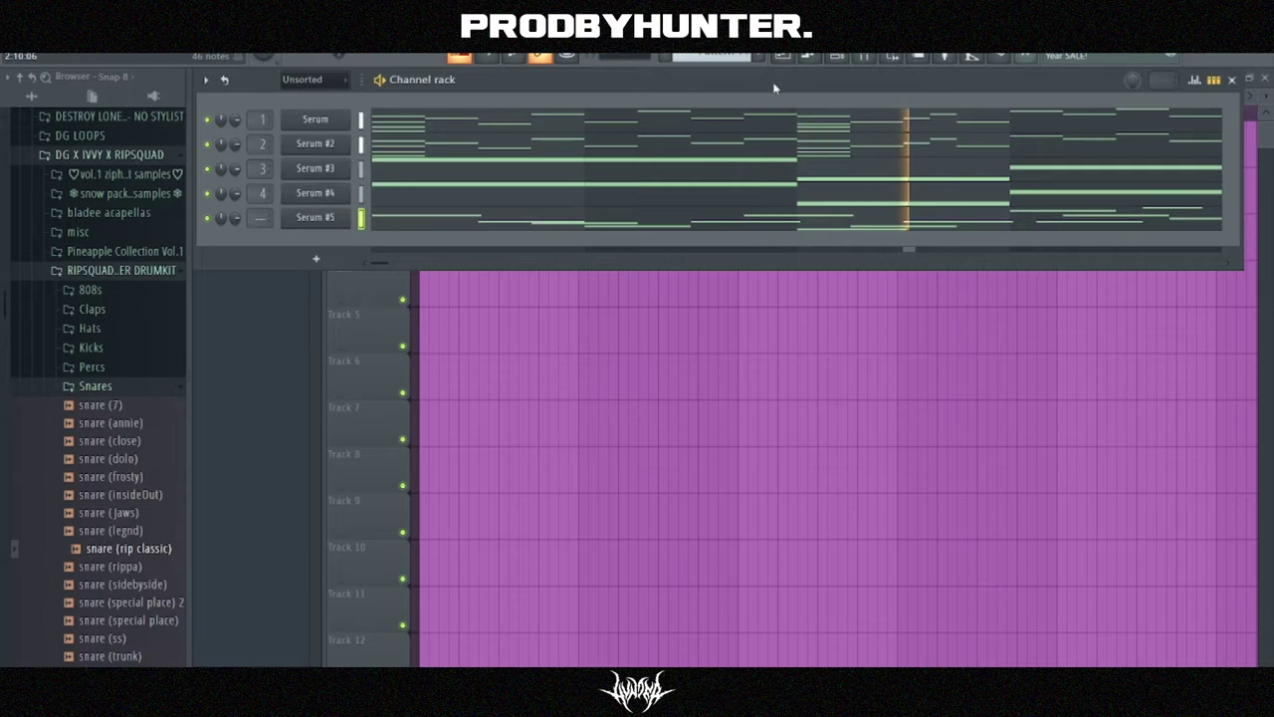
pyautogui.press('F9')
pyautogui.rightClick(321, 401)
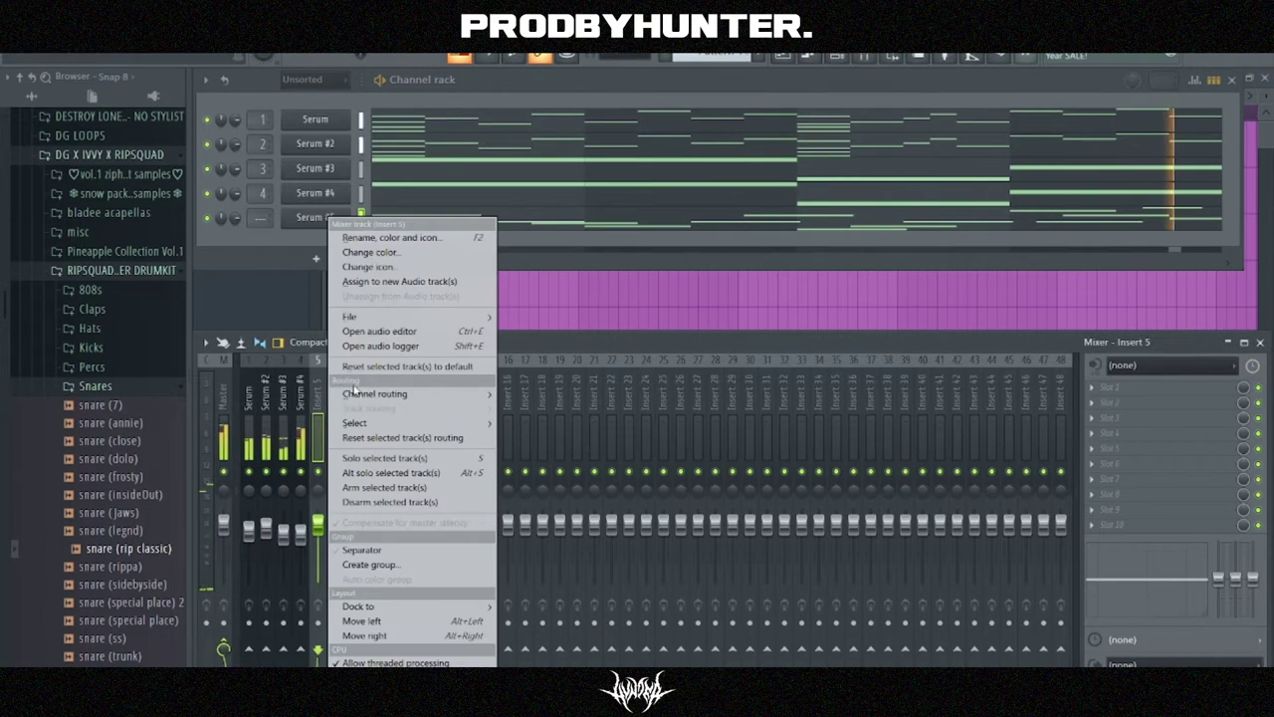
pyautogui.moveTo(428, 390)
pyautogui.click(518, 394)
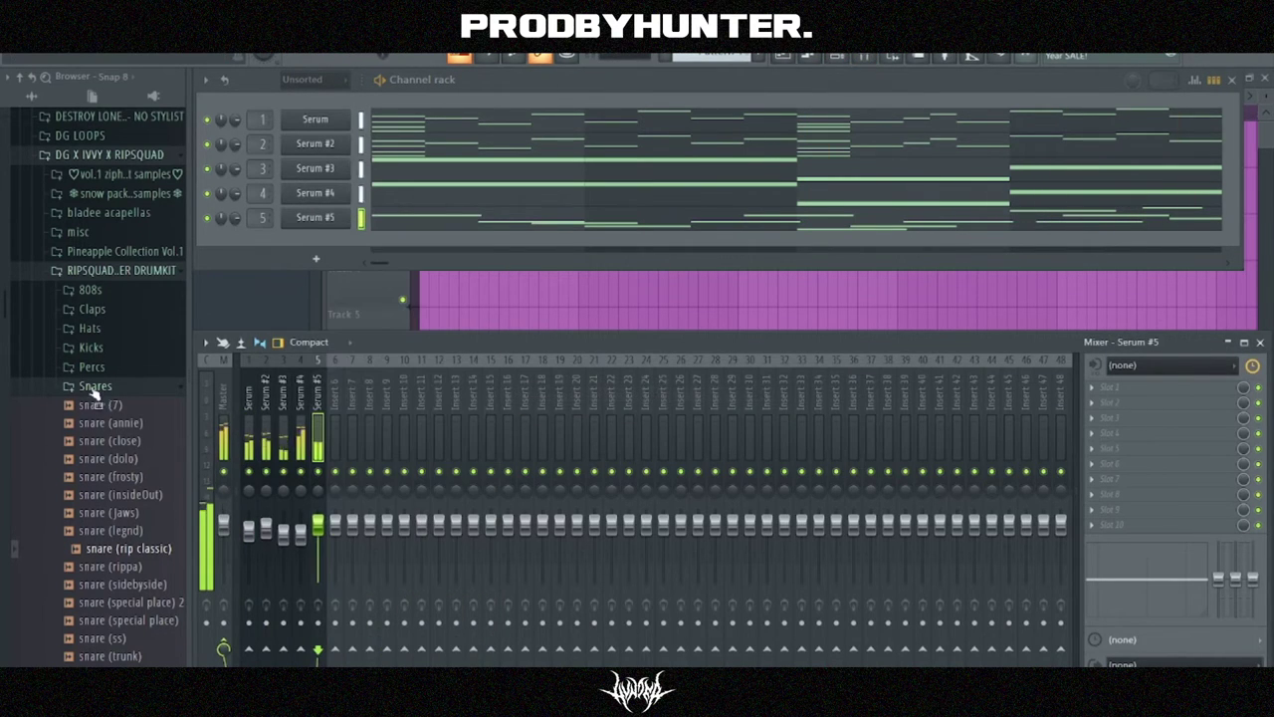
# - Add the 808 (anything) sample from the drum kit's 808s folder as a new channel and set it to cut itself
pyautogui.click(90, 290)
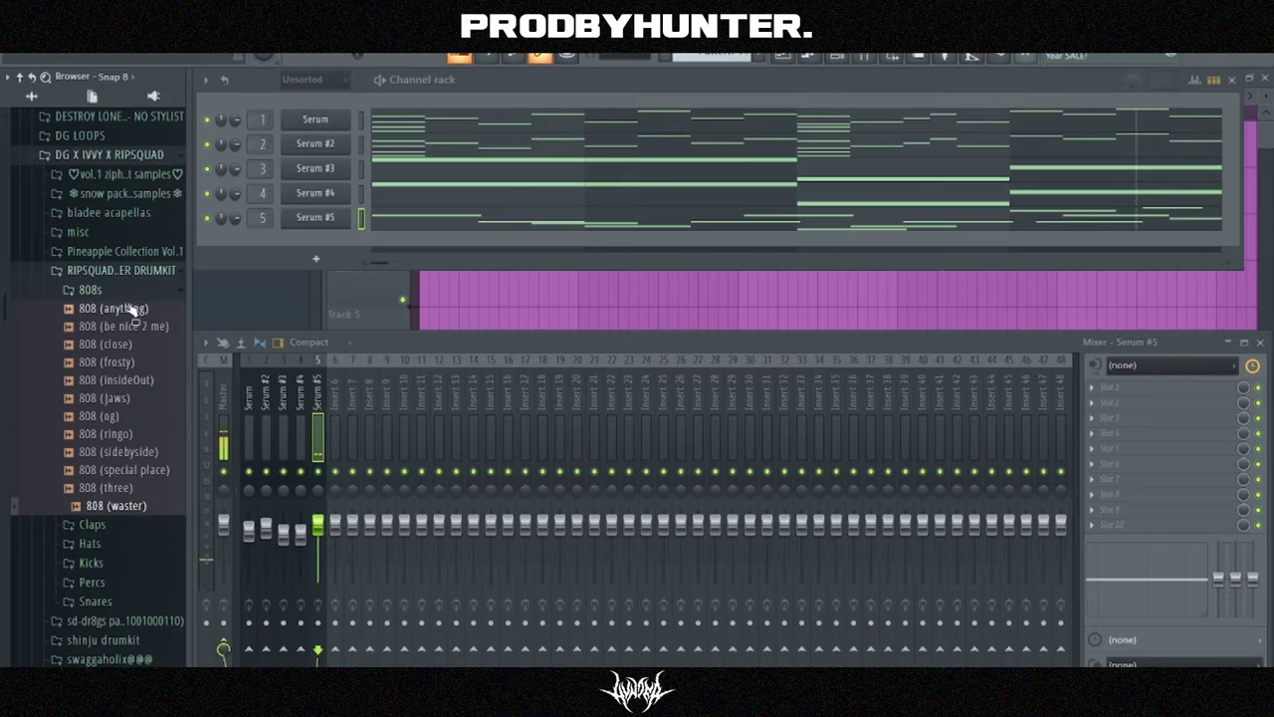
pyautogui.moveTo(317, 247); pyautogui.dragTo(333, 247)
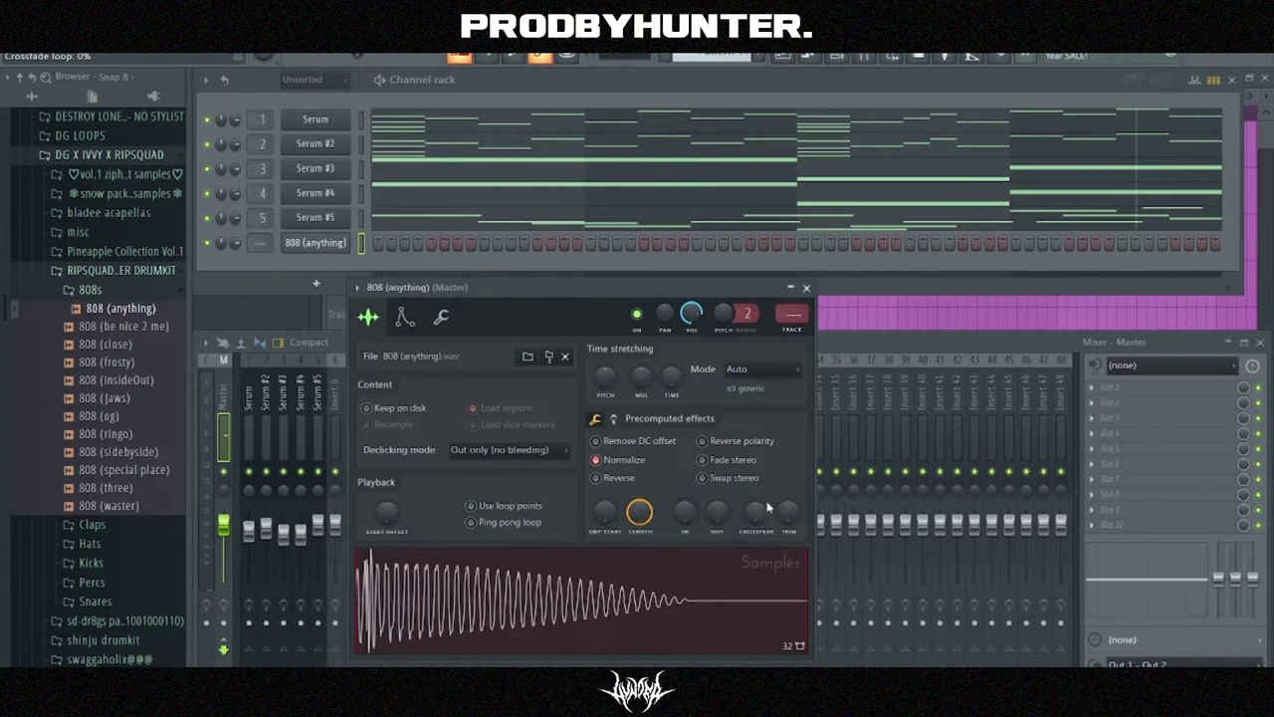
pyautogui.click(404, 316)
pyautogui.click(441, 316)
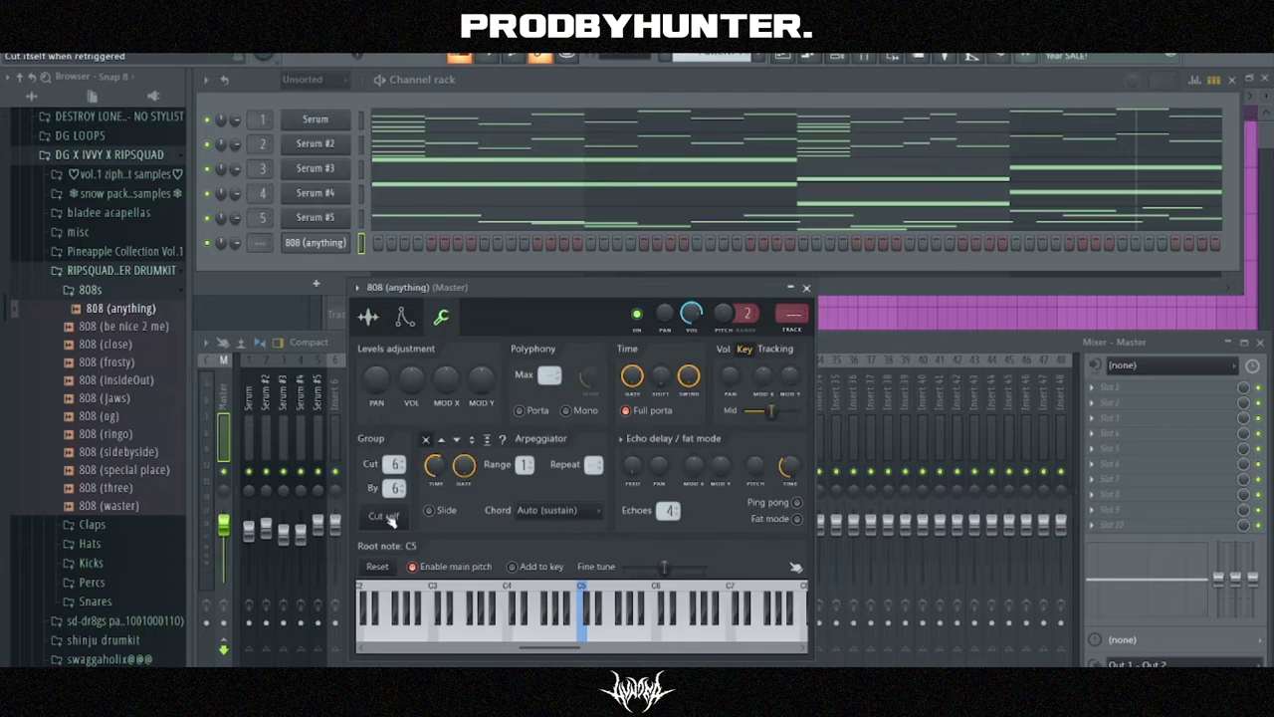
pyautogui.click(807, 288)
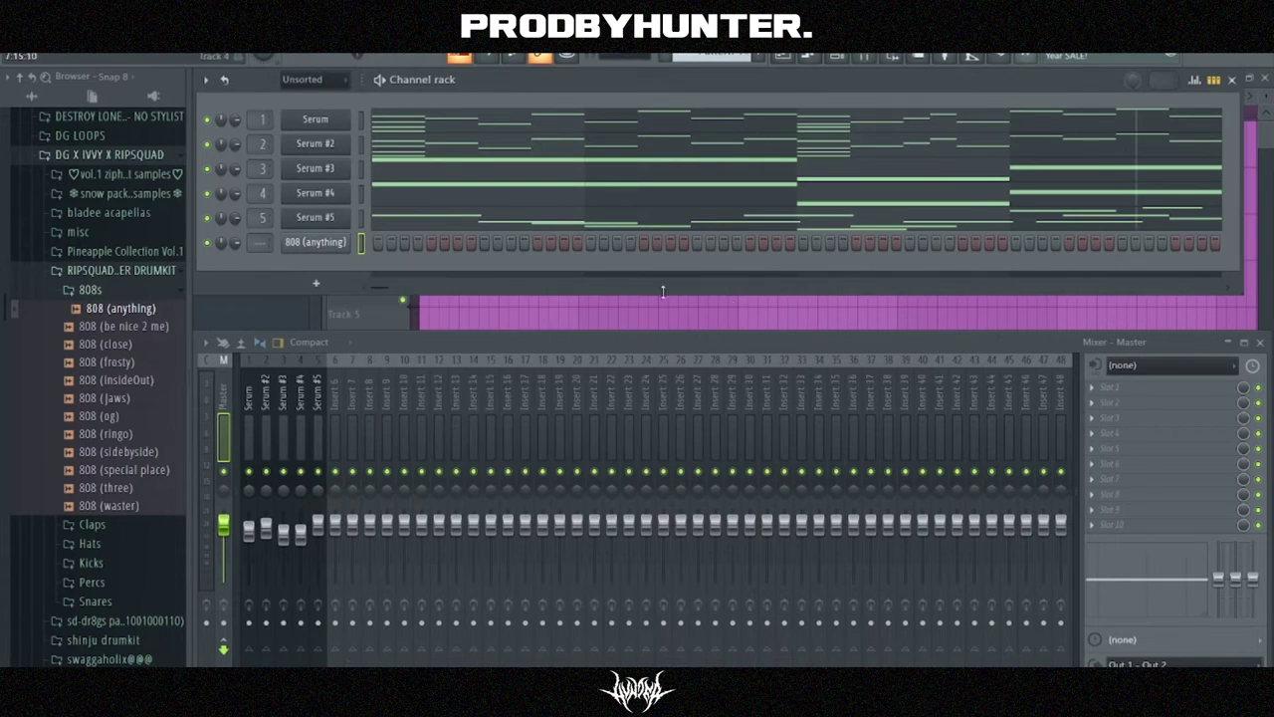
# - Draw two consecutive quarter-bar E6 notes at the start of bar 1 in the 808 (anything) piano roll, then close it
pyautogui.rightClick(325, 247)
pyautogui.click(360, 246)
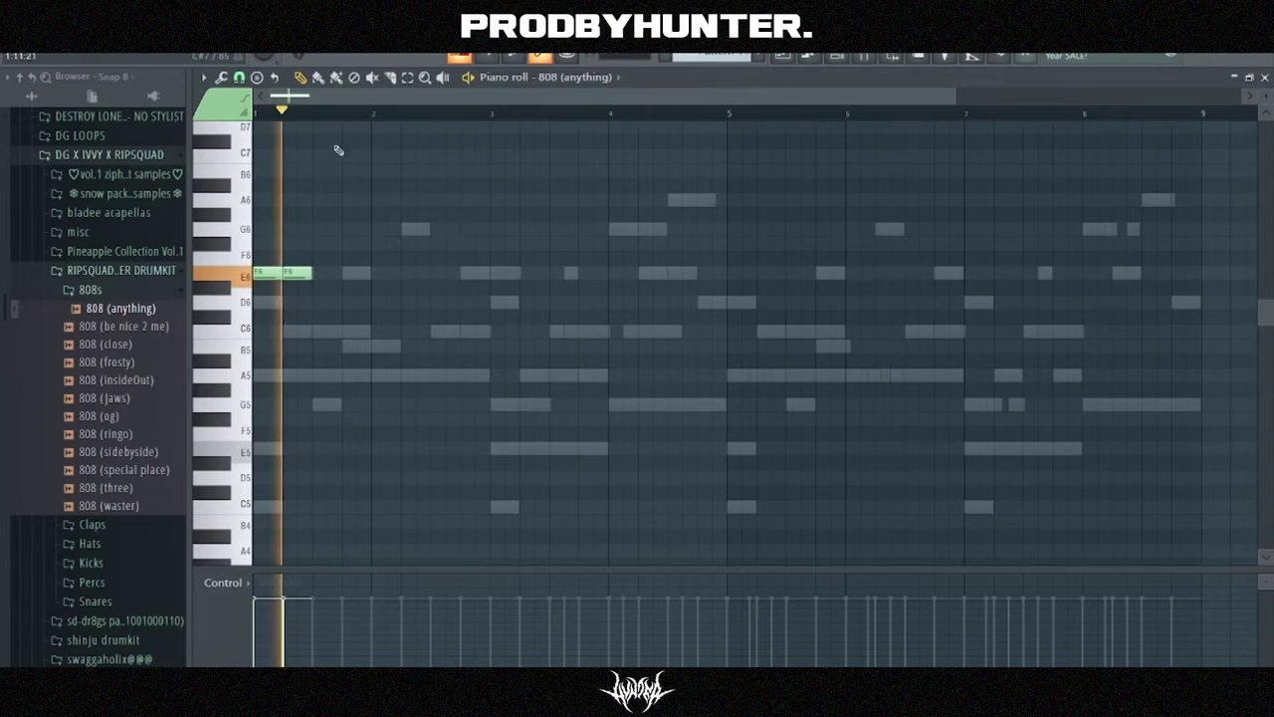
pyautogui.scroll(2, 333, 111)
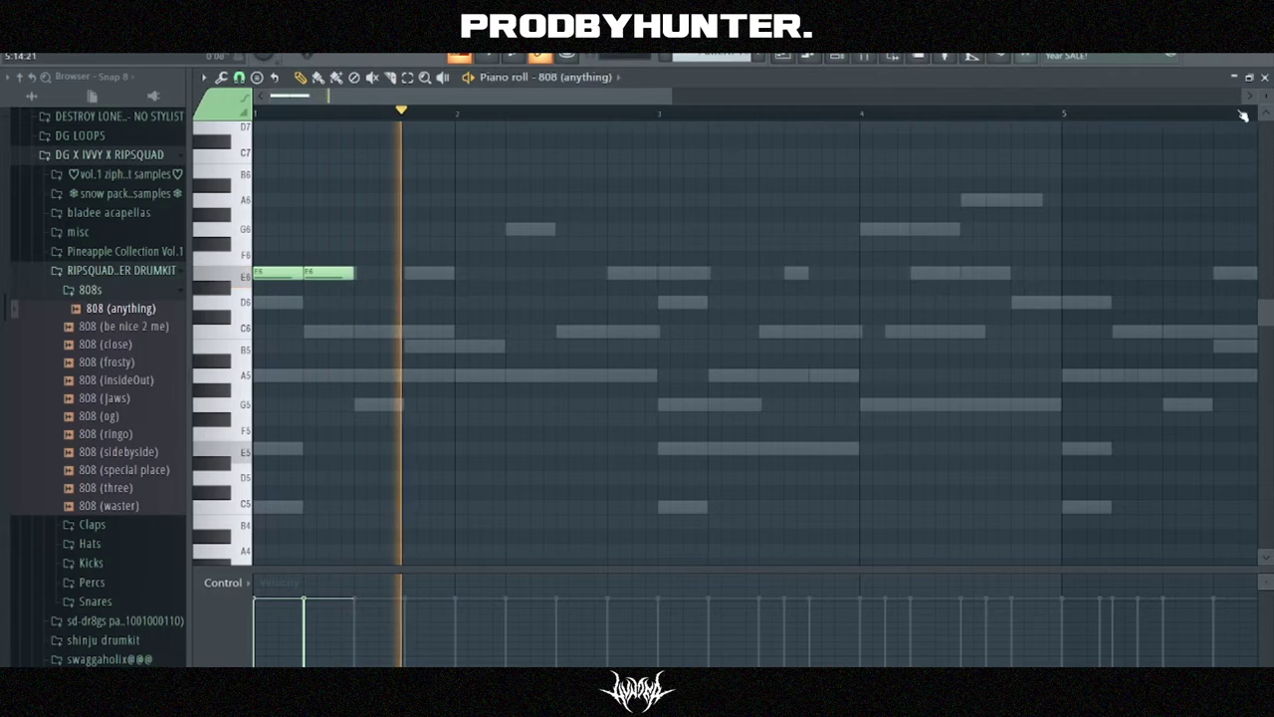
pyautogui.click(1264, 77)
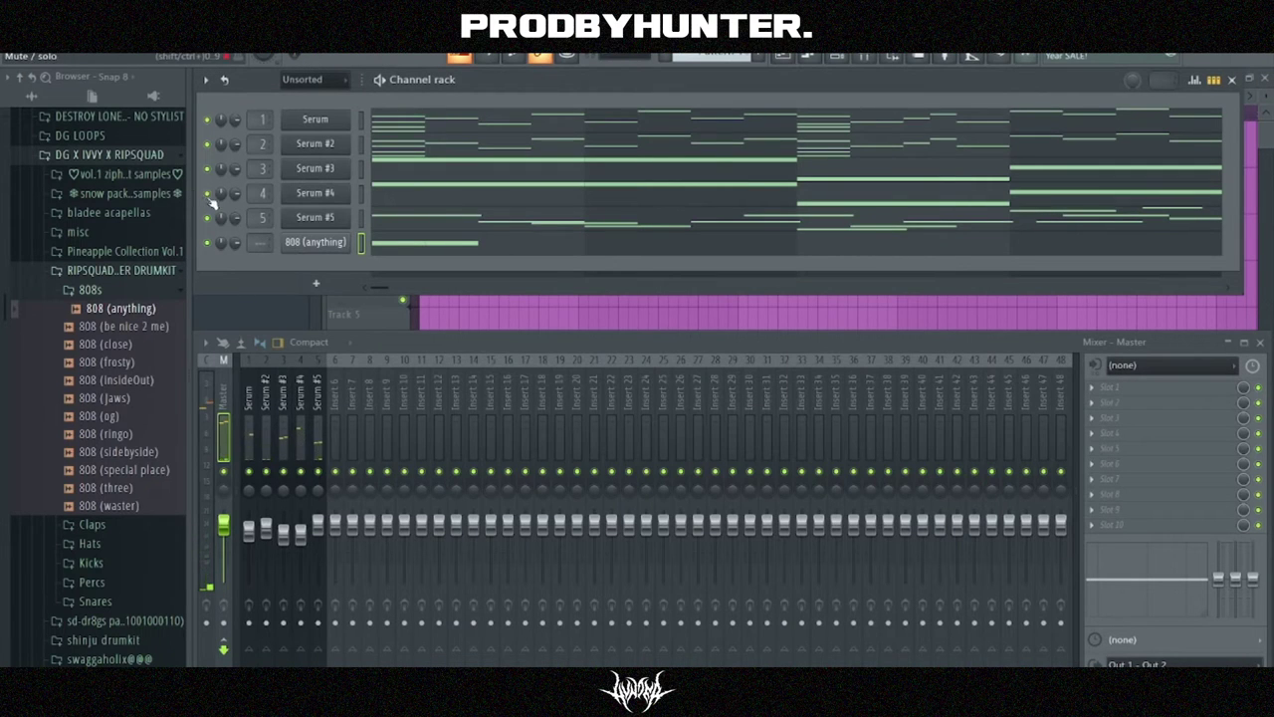
# - Open the 808 (anything) piano roll, set the first E6 note's length to a quarter bar and play the pattern
pyautogui.click(432, 251)
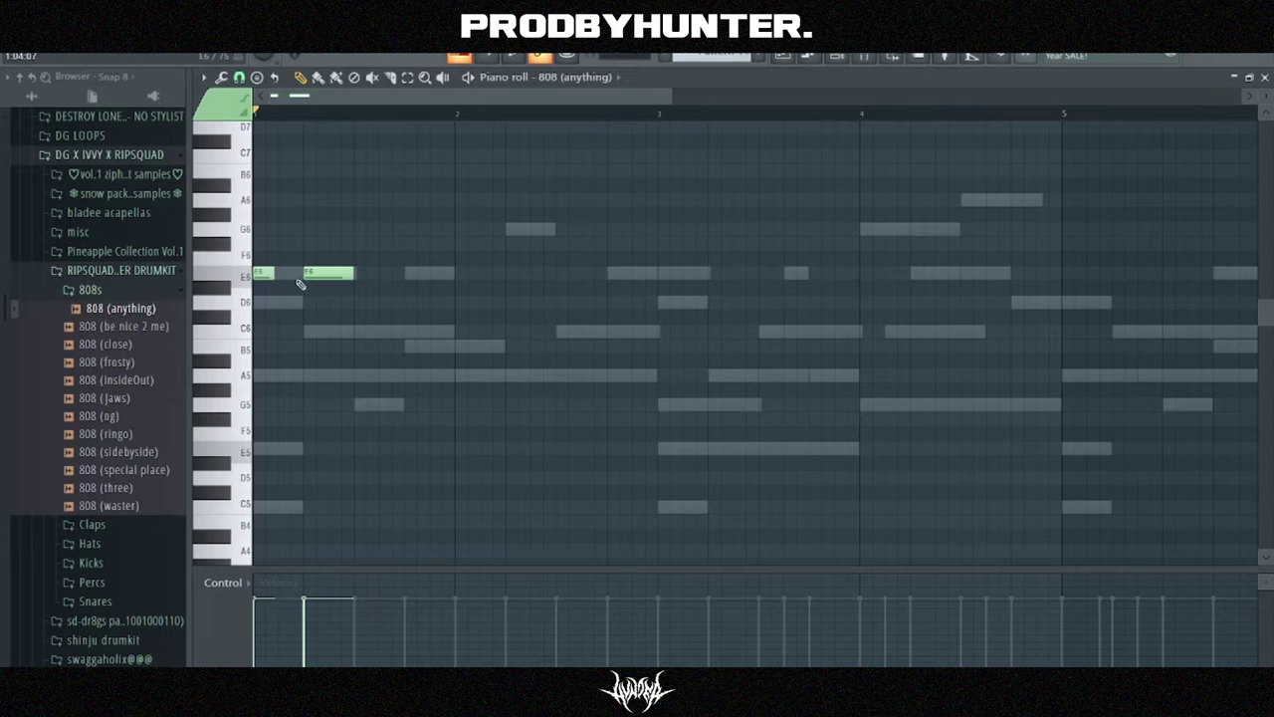
pyautogui.press('space')
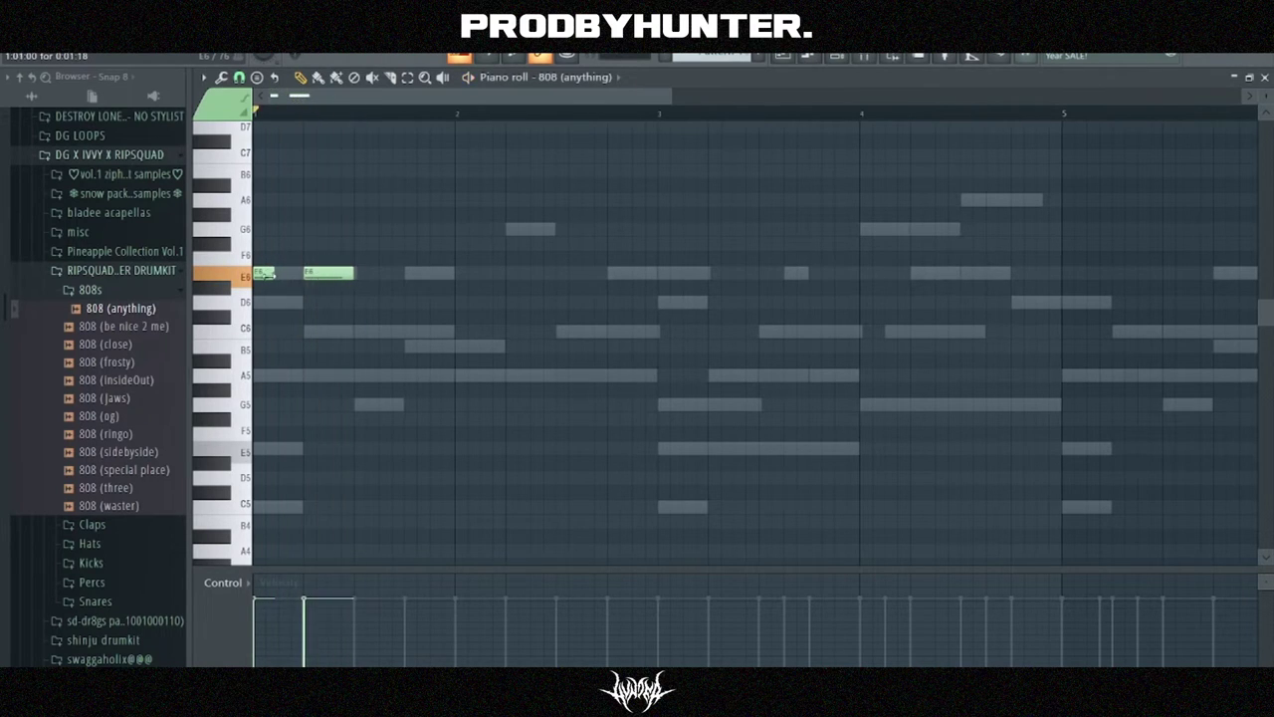
pyautogui.moveTo(282, 279); pyautogui.dragTo(258, 279)
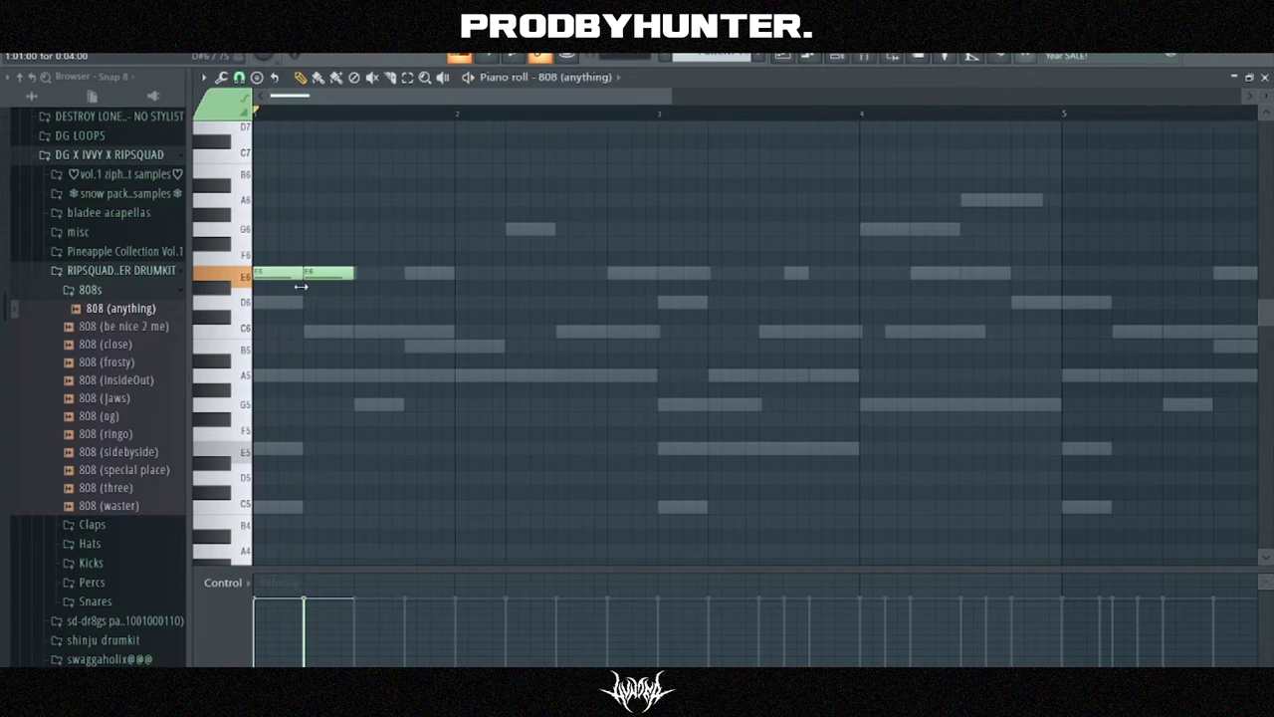
pyautogui.press('space')
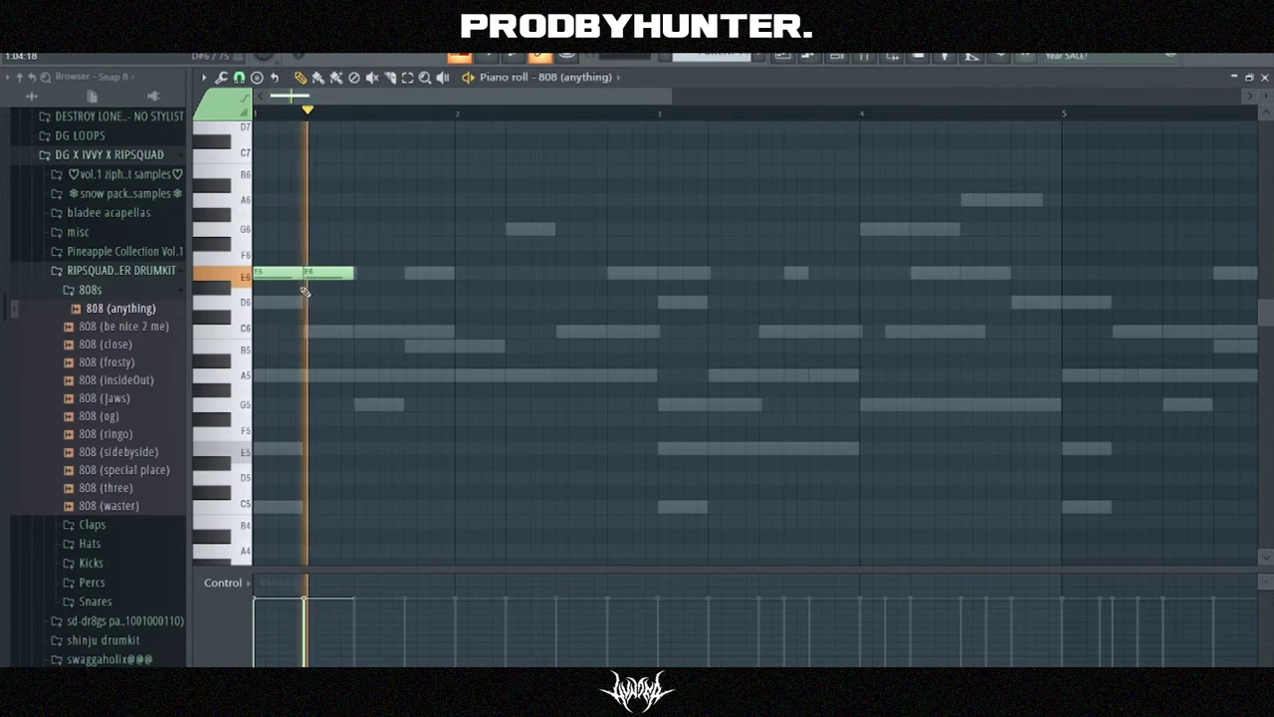
# - Add an E6 note on beat 4 of bar 1 and lengthen it slightly past the end of the bar
pyautogui.click(378, 331)
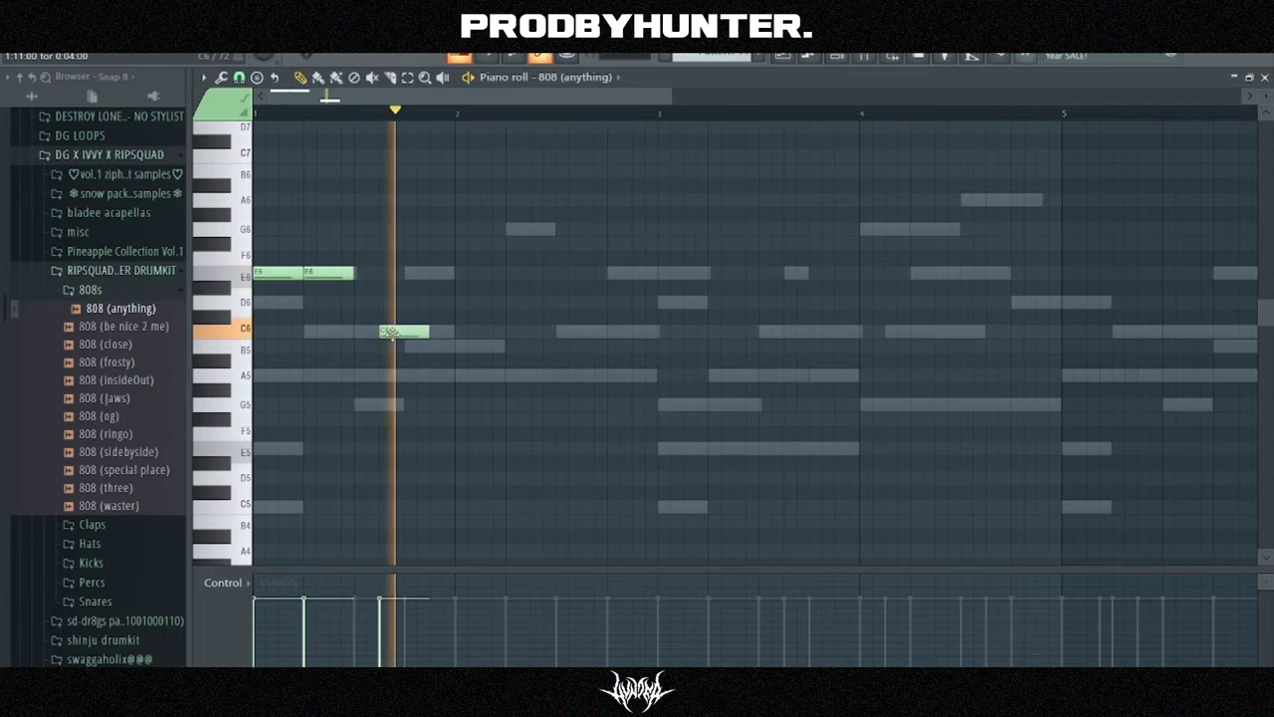
pyautogui.rightClick(393, 331)
pyautogui.click(408, 274)
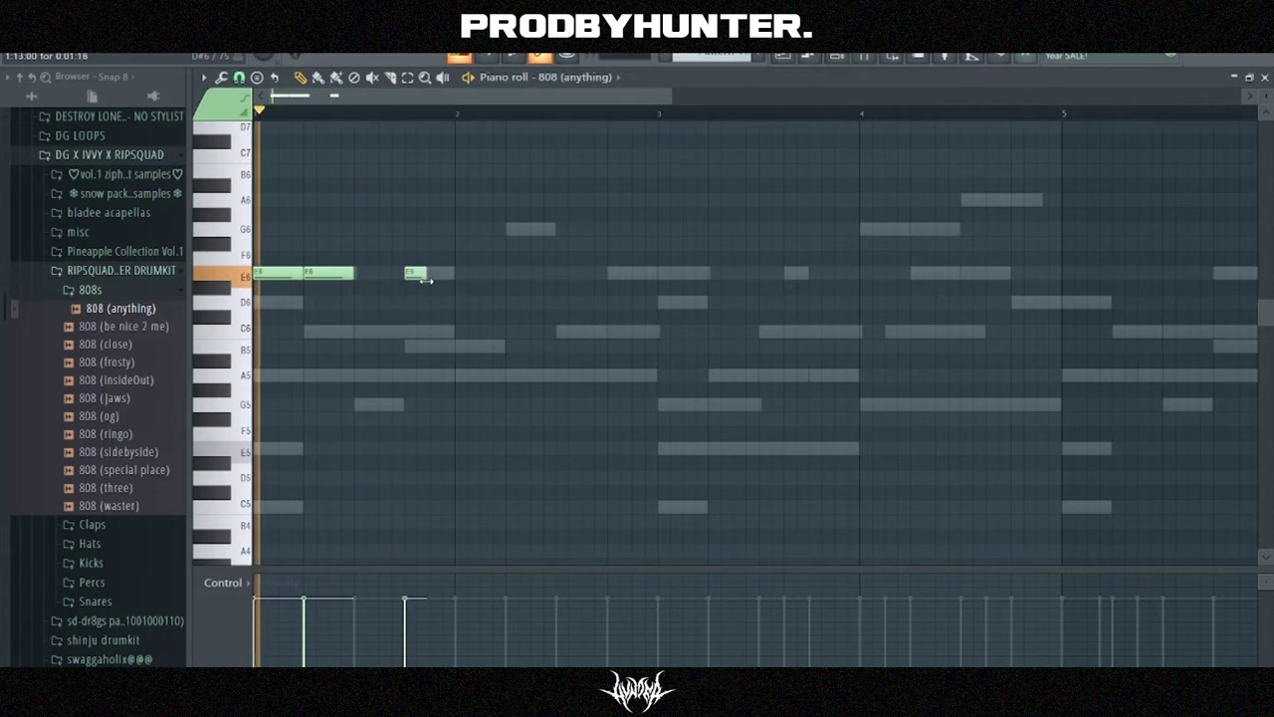
pyautogui.moveTo(426, 280); pyautogui.dragTo(459, 287)
# - Draw two G6 notes in bar 2, starting on steps 5 and 11
pyautogui.click(509, 240)
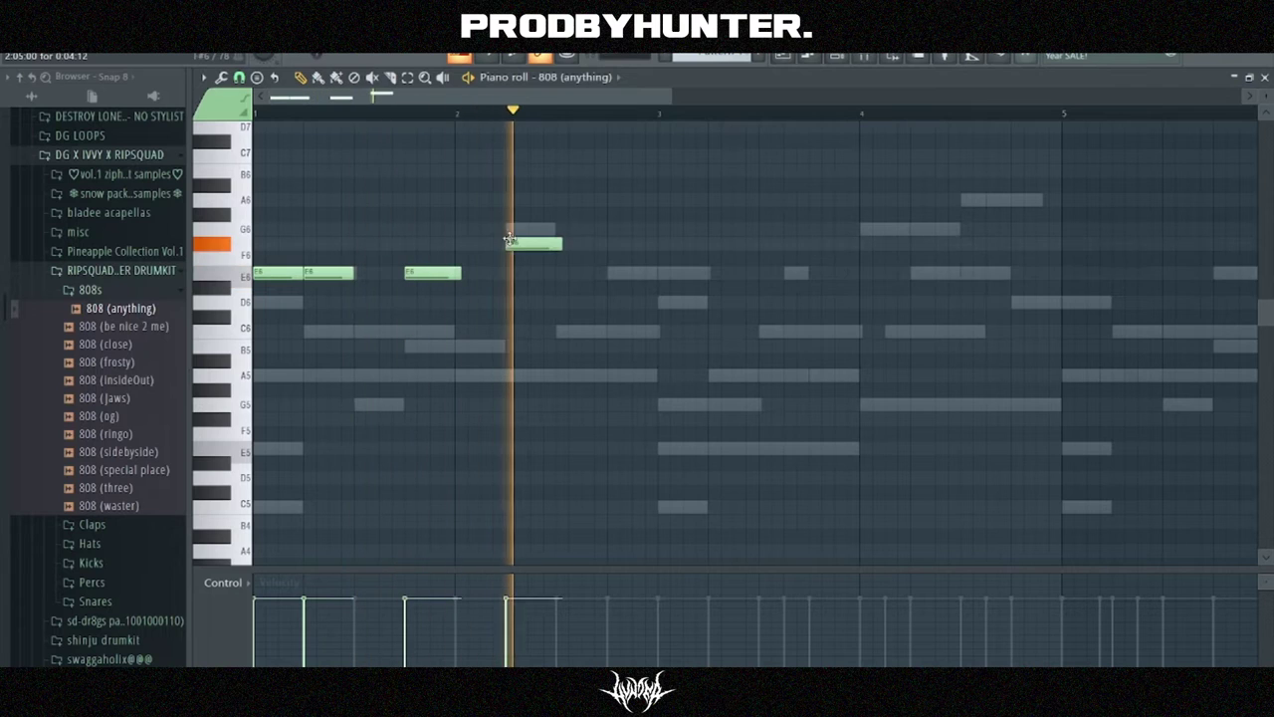
pyautogui.moveTo(509, 240); pyautogui.dragTo(509, 226)
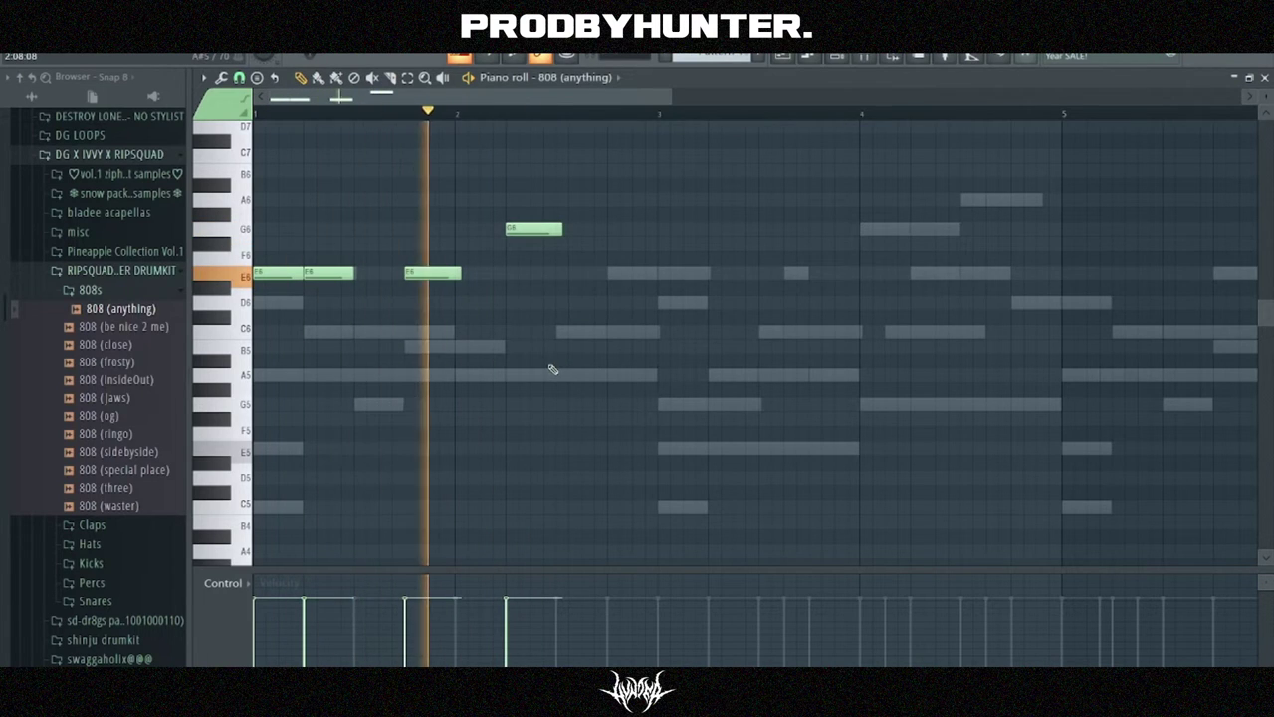
pyautogui.click(587, 229)
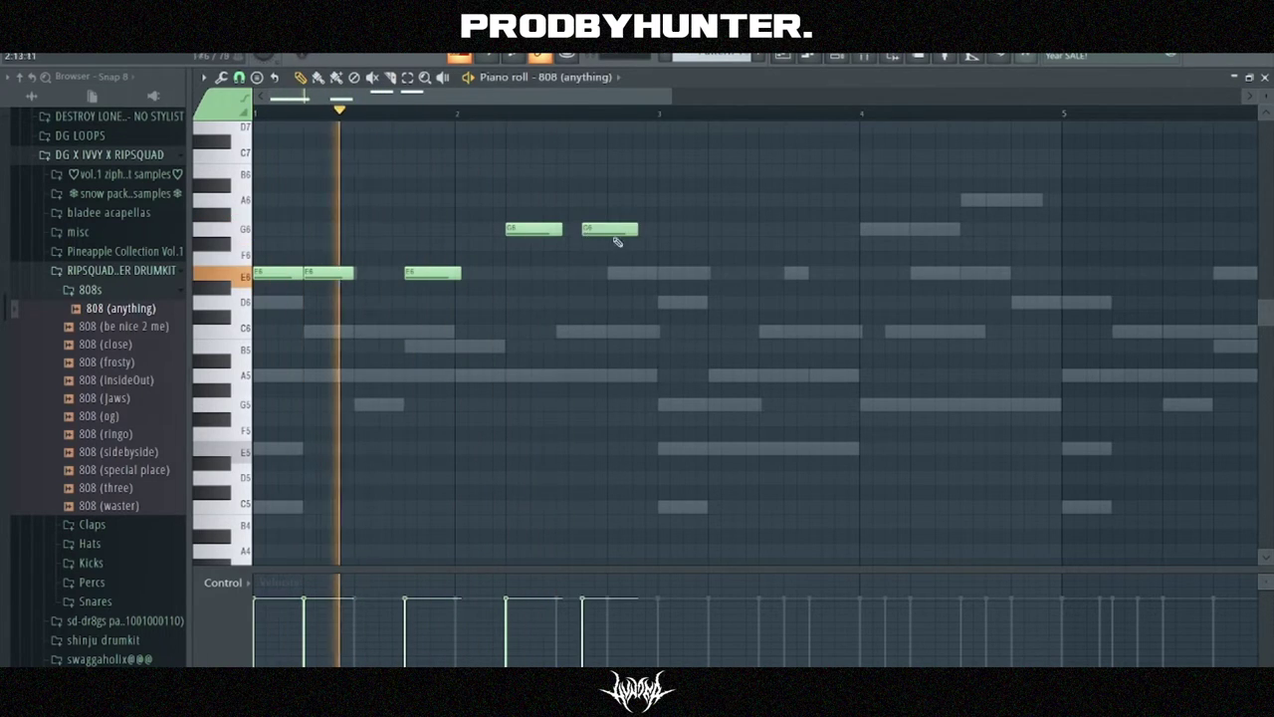
pyautogui.moveTo(633, 230); pyautogui.dragTo(595, 230)
pyautogui.click(611, 273)
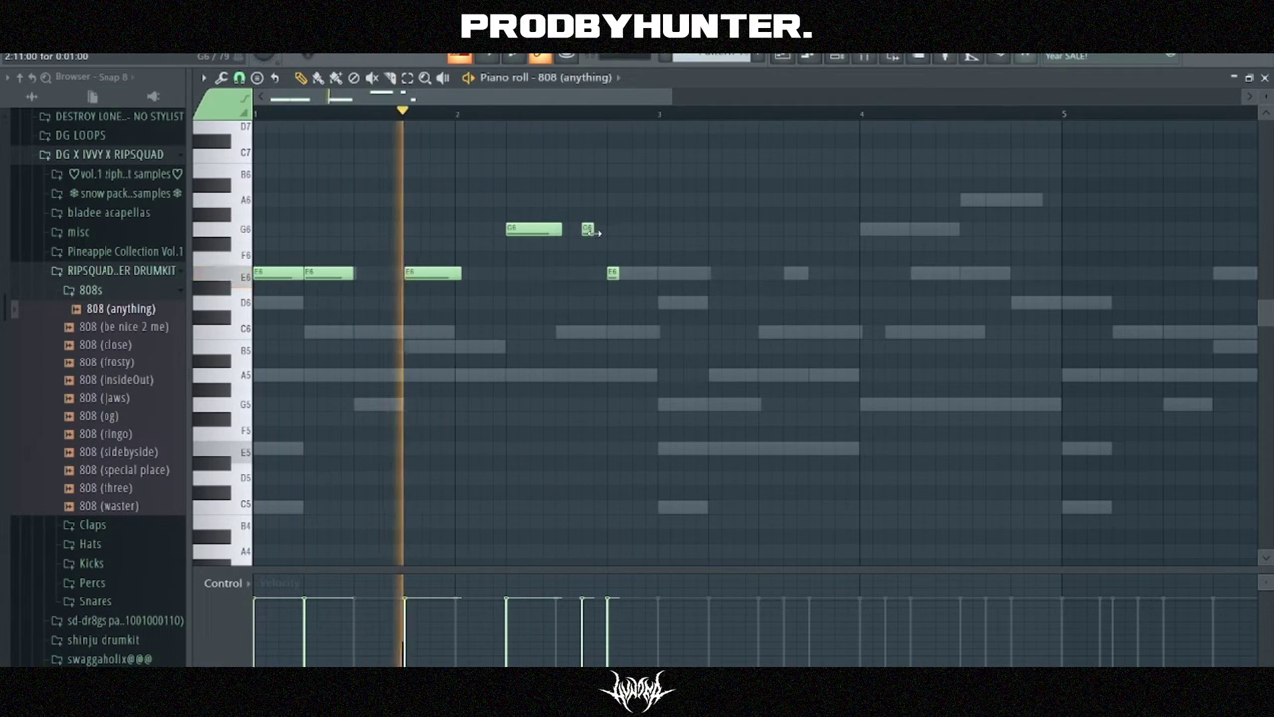
pyautogui.click(601, 230)
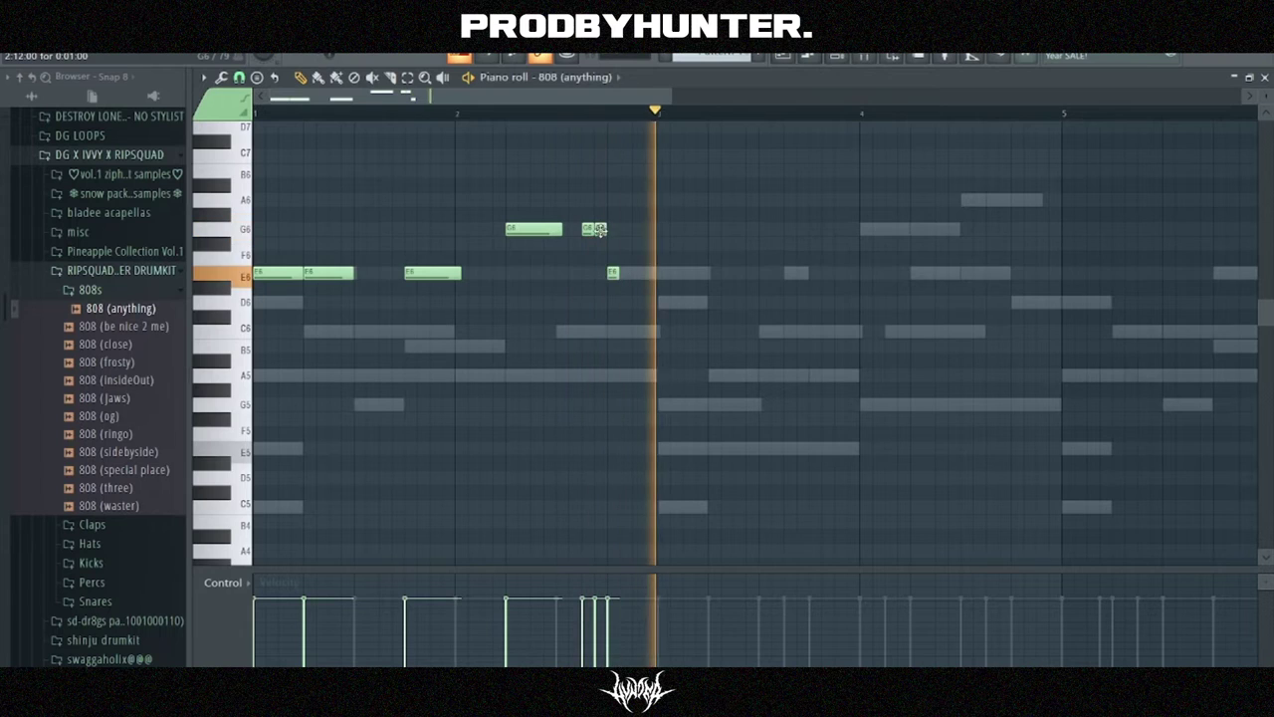
pyautogui.rightClick(602, 230)
# - Extend the second G6 note to the end of bar 2 and place two consecutive six-step G6 notes from the start of bar 3
pyautogui.moveTo(594, 230); pyautogui.dragTo(678, 310)
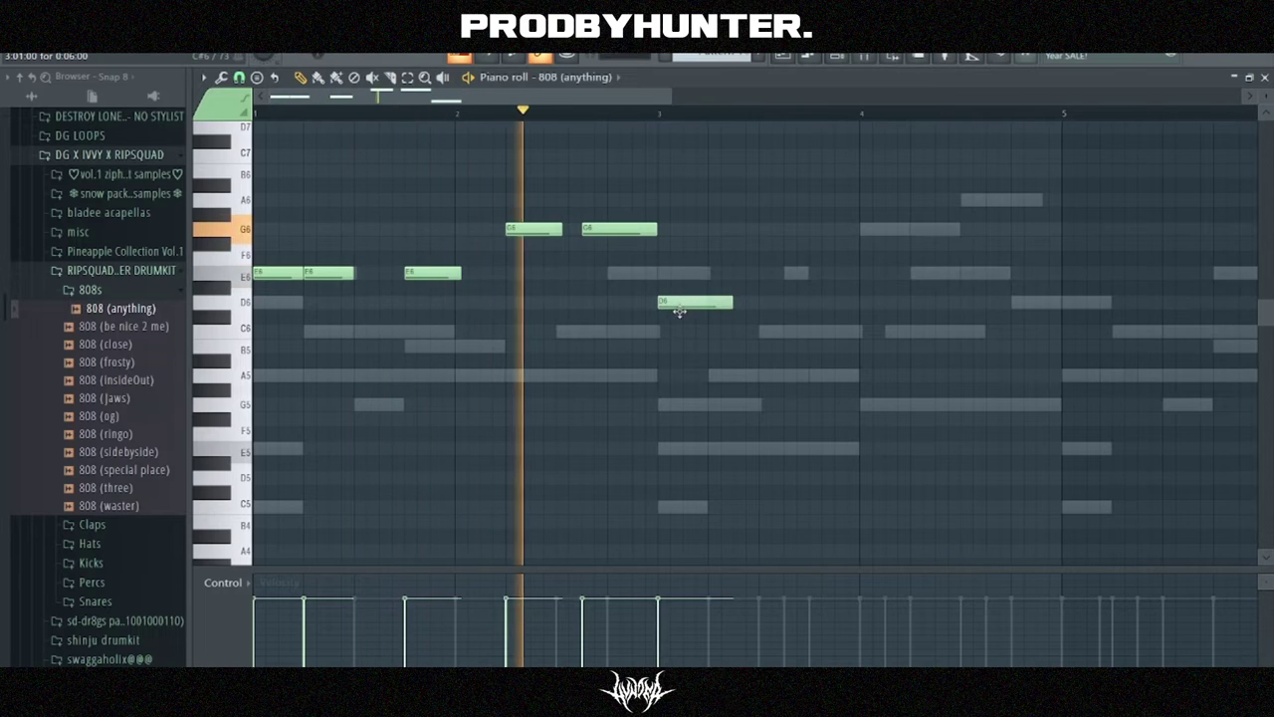
pyautogui.click(737, 302)
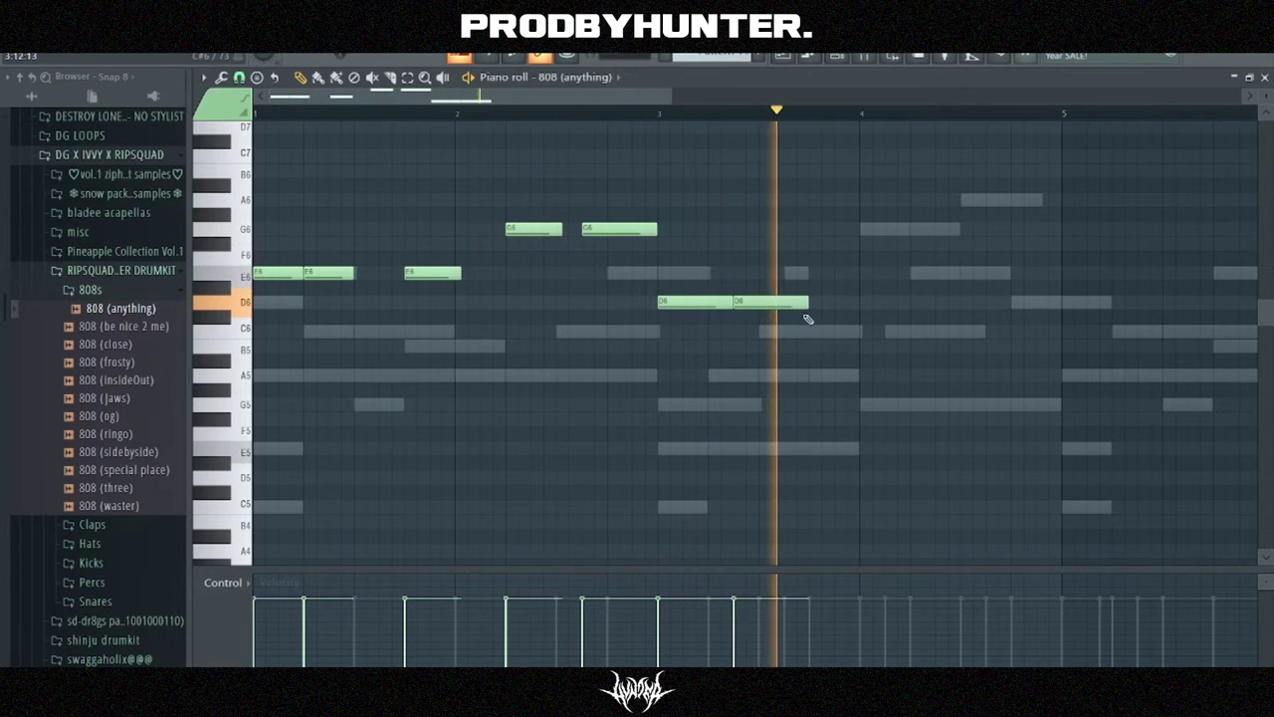
pyautogui.moveTo(681, 306); pyautogui.dragTo(782, 310)
pyautogui.moveTo(686, 385); pyautogui.dragTo(692, 401)
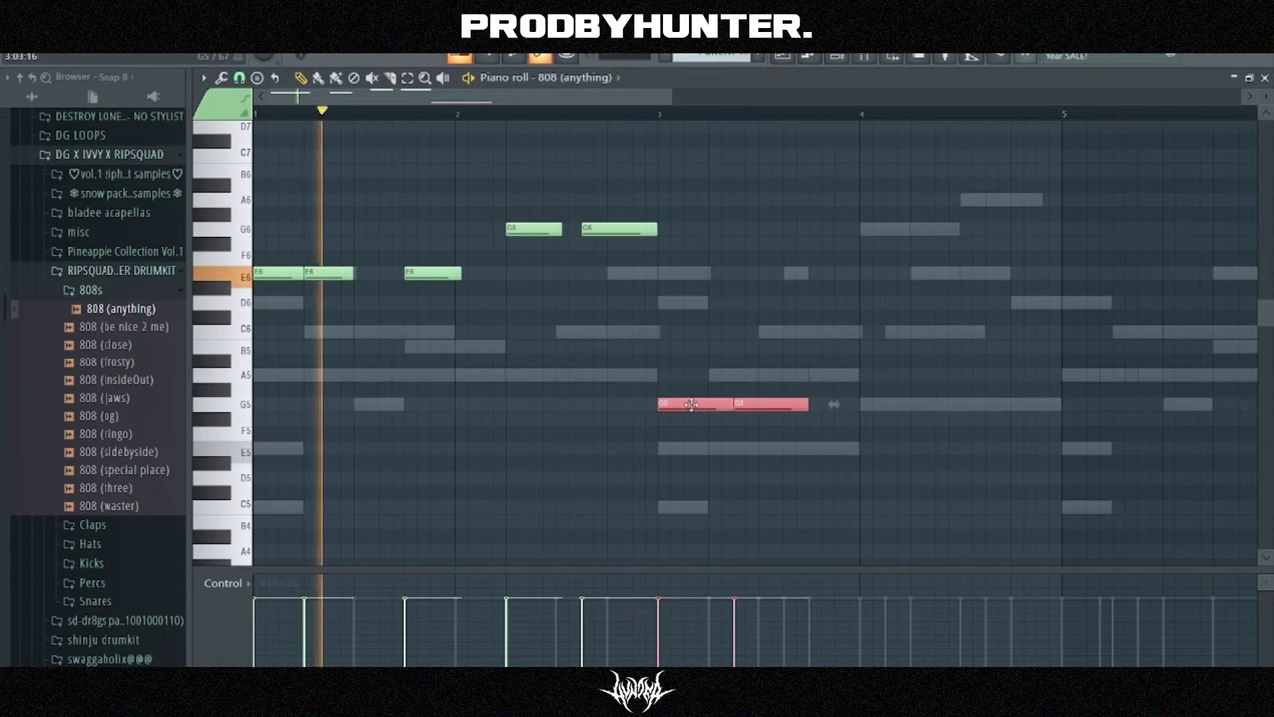
pyautogui.hotkey('ctrl', 'Up')
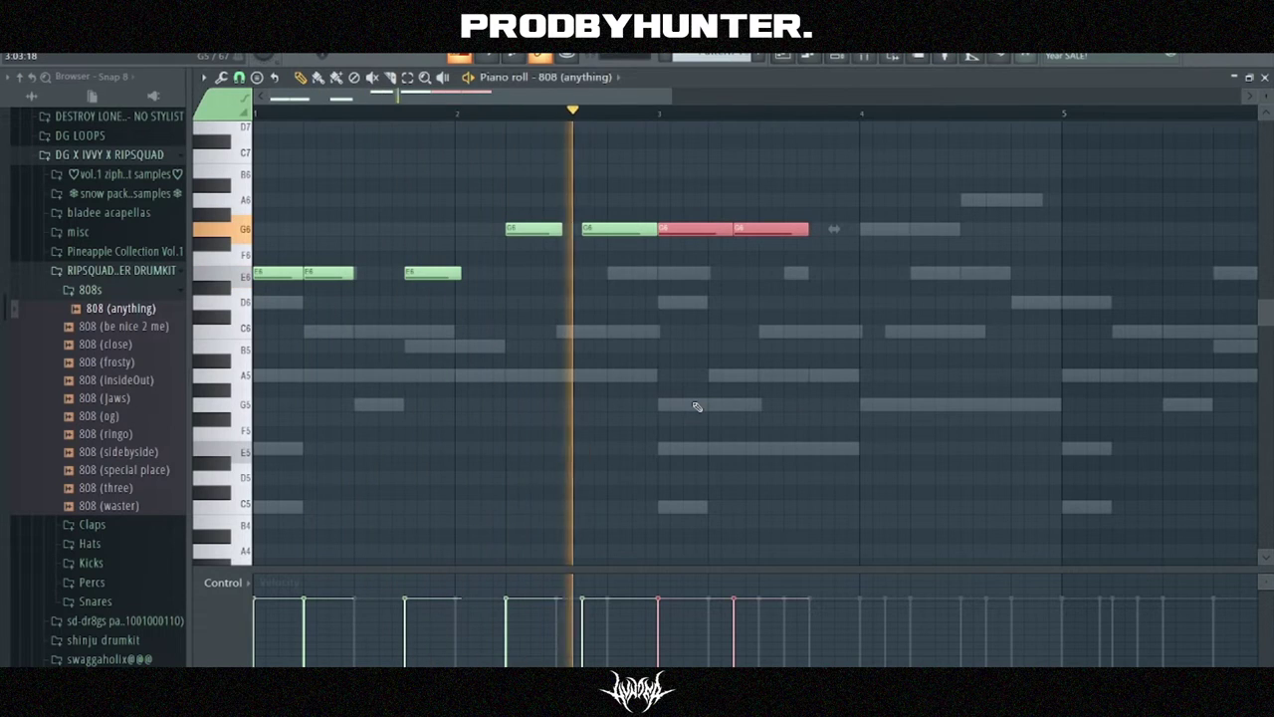
# - Replace the second G6 note in bar 3 with two two-step G6 notes on steps 11 and 13
pyautogui.click(729, 395)
pyautogui.rightClick(729, 395)
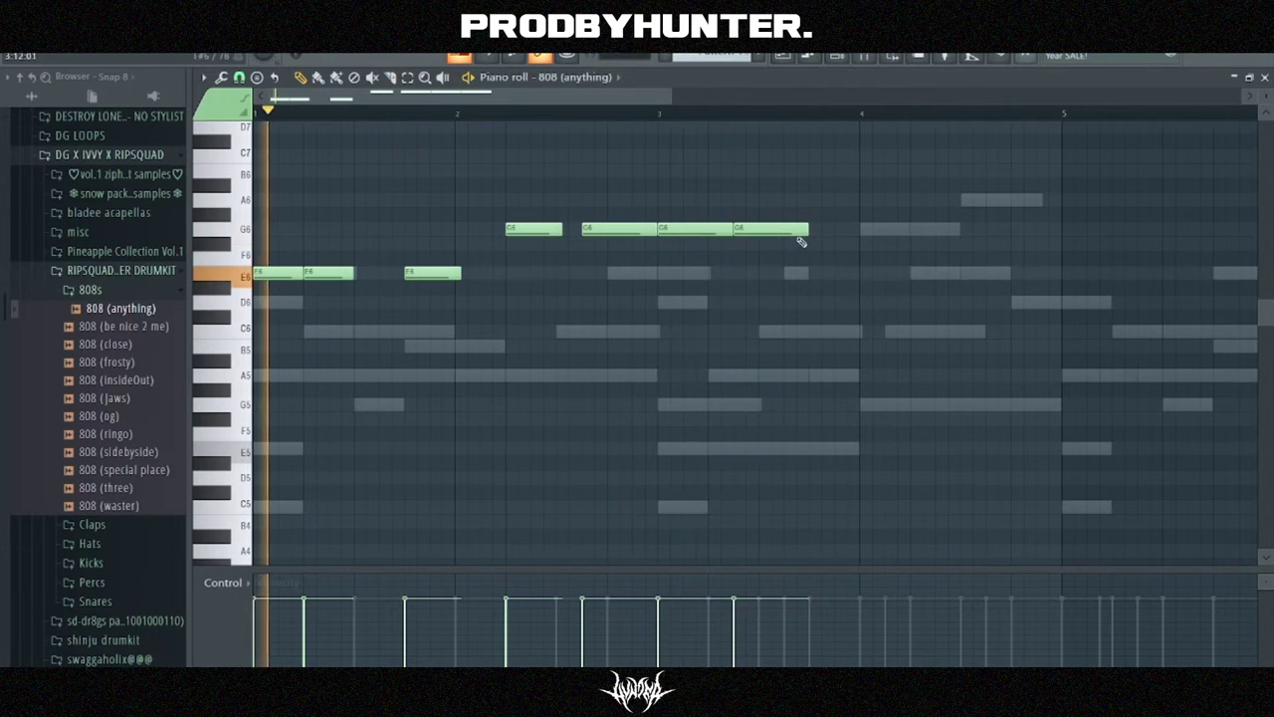
pyautogui.rightClick(781, 232)
pyautogui.click(793, 234)
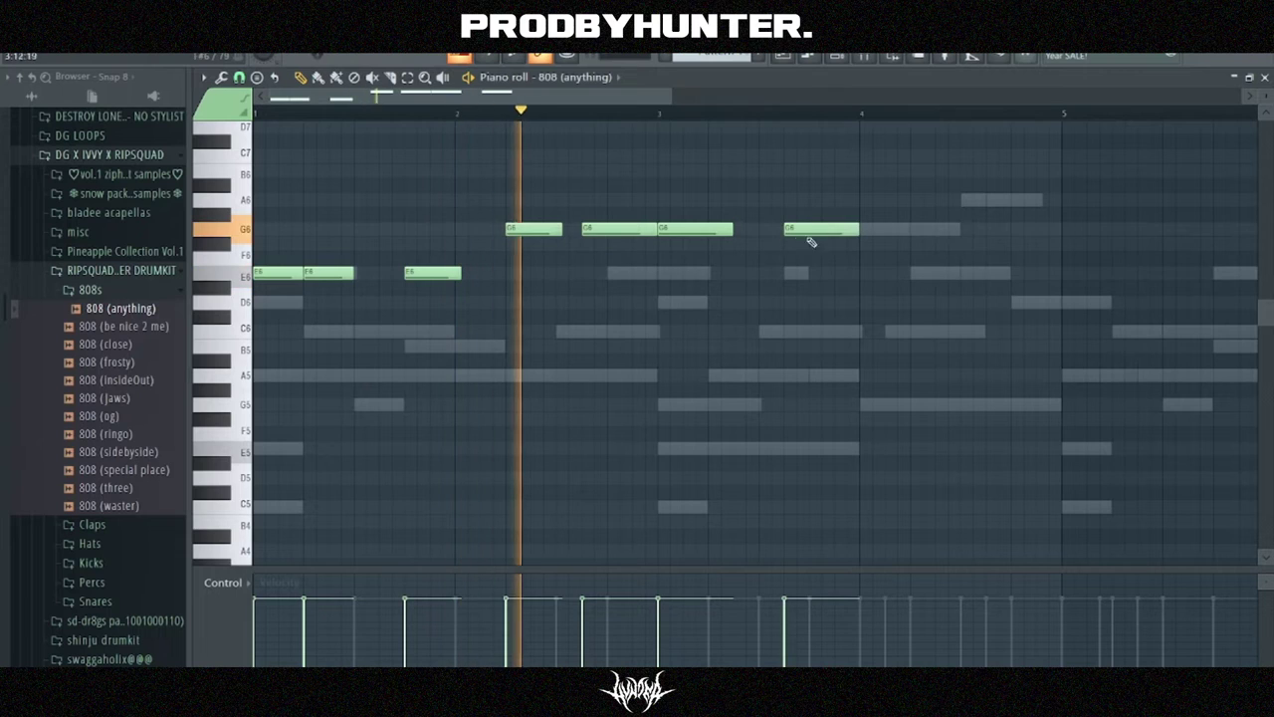
pyautogui.moveTo(855, 231); pyautogui.dragTo(807, 252)
pyautogui.click(813, 230)
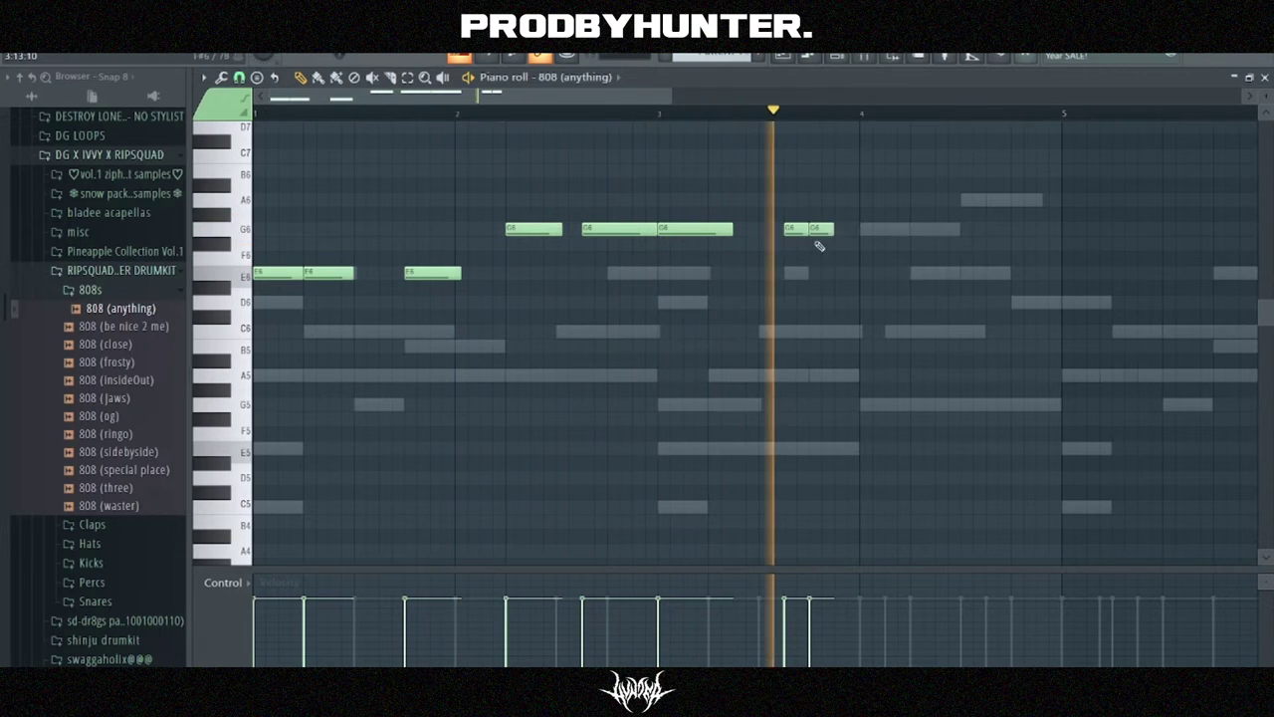
# - Draw two-step notes in bar 4: E6 on steps 1 and 7, and D6 on step 13
pyautogui.click(868, 271)
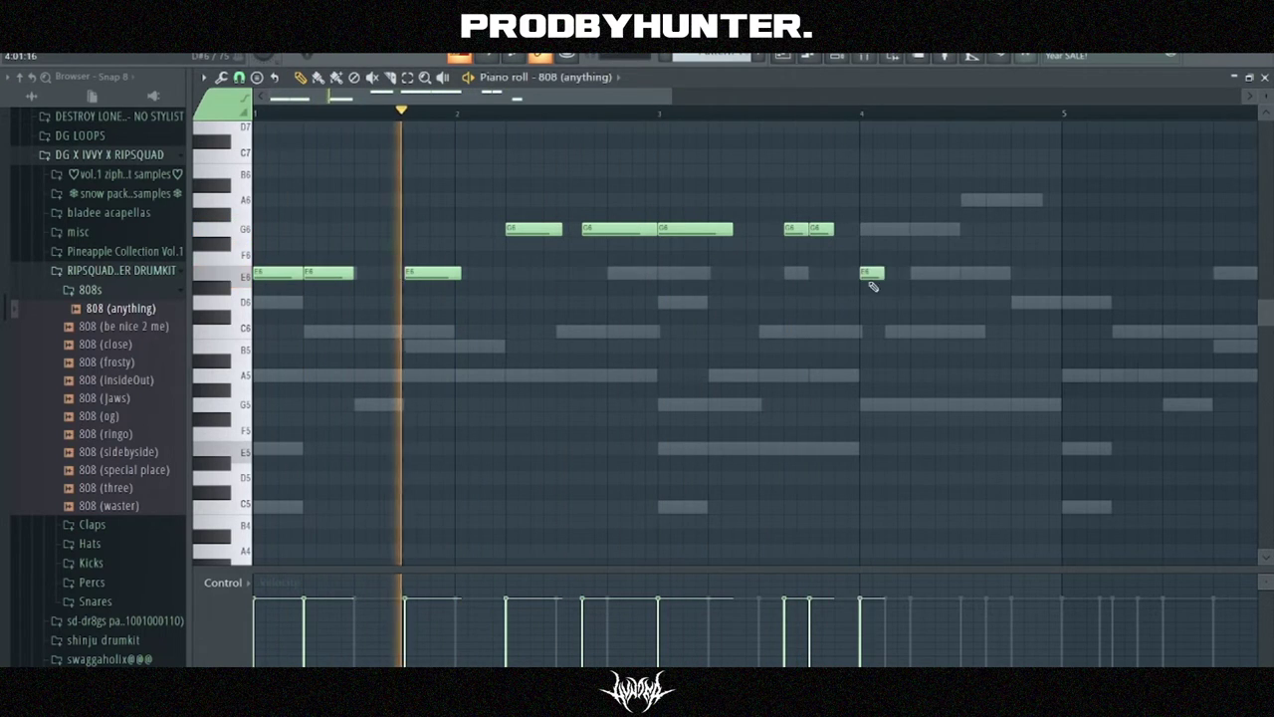
pyautogui.click(941, 272)
pyautogui.scroll(-2, 941, 283)
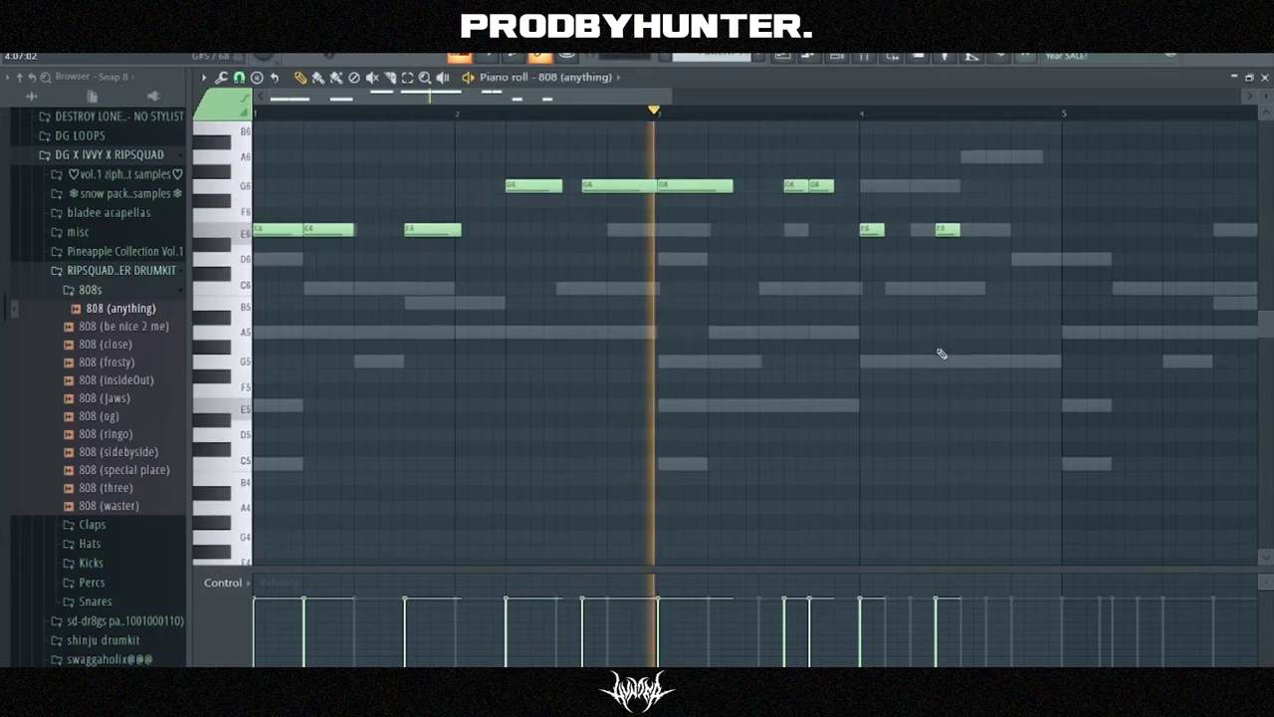
pyautogui.scroll(4, 999, 355)
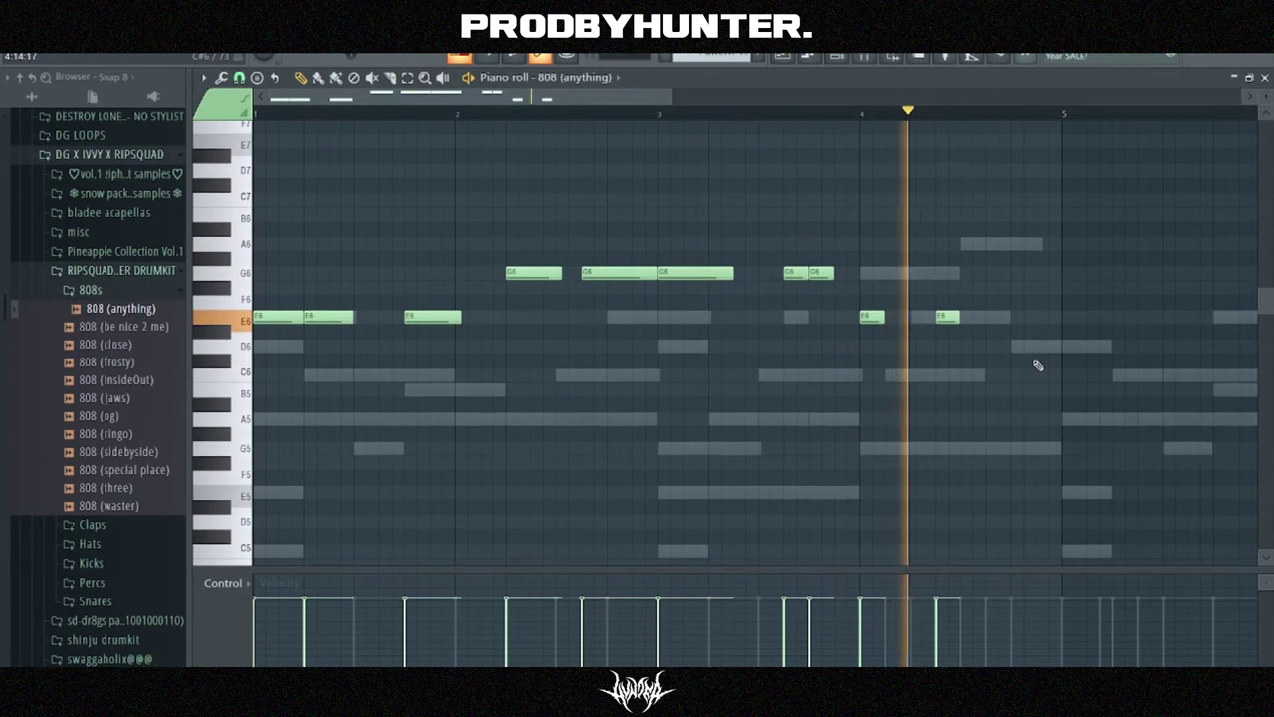
pyautogui.click(1017, 331)
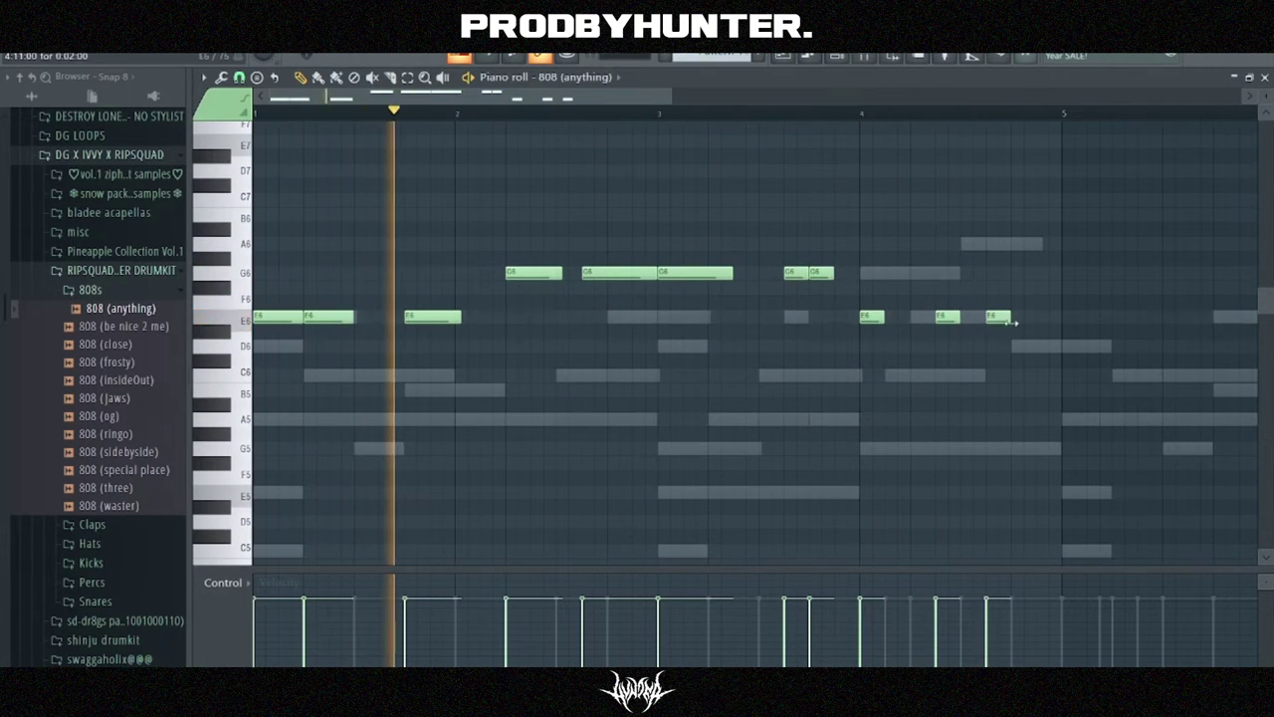
pyautogui.moveTo(1023, 348); pyautogui.dragTo(1024, 347)
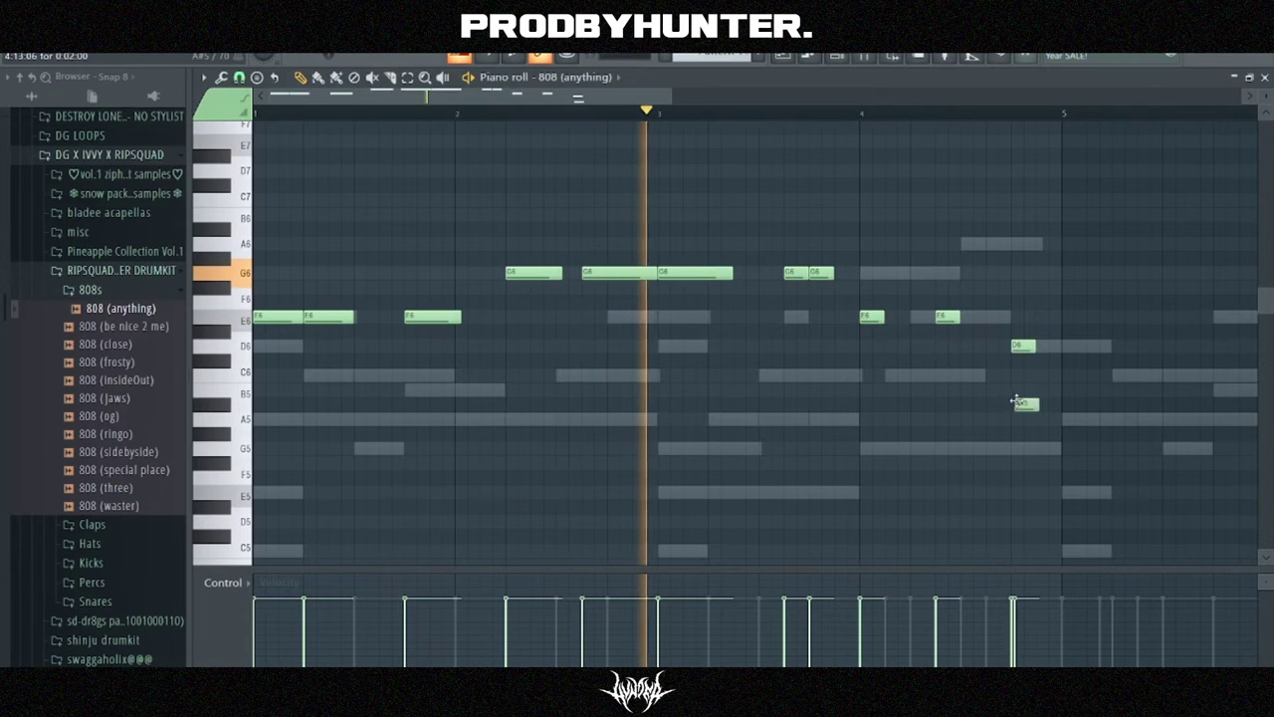
# - Make the 808 notes legato, and move bar 4's last note up to A6, extended to the bar's end
pyautogui.hotkey('ctrl', 'l')
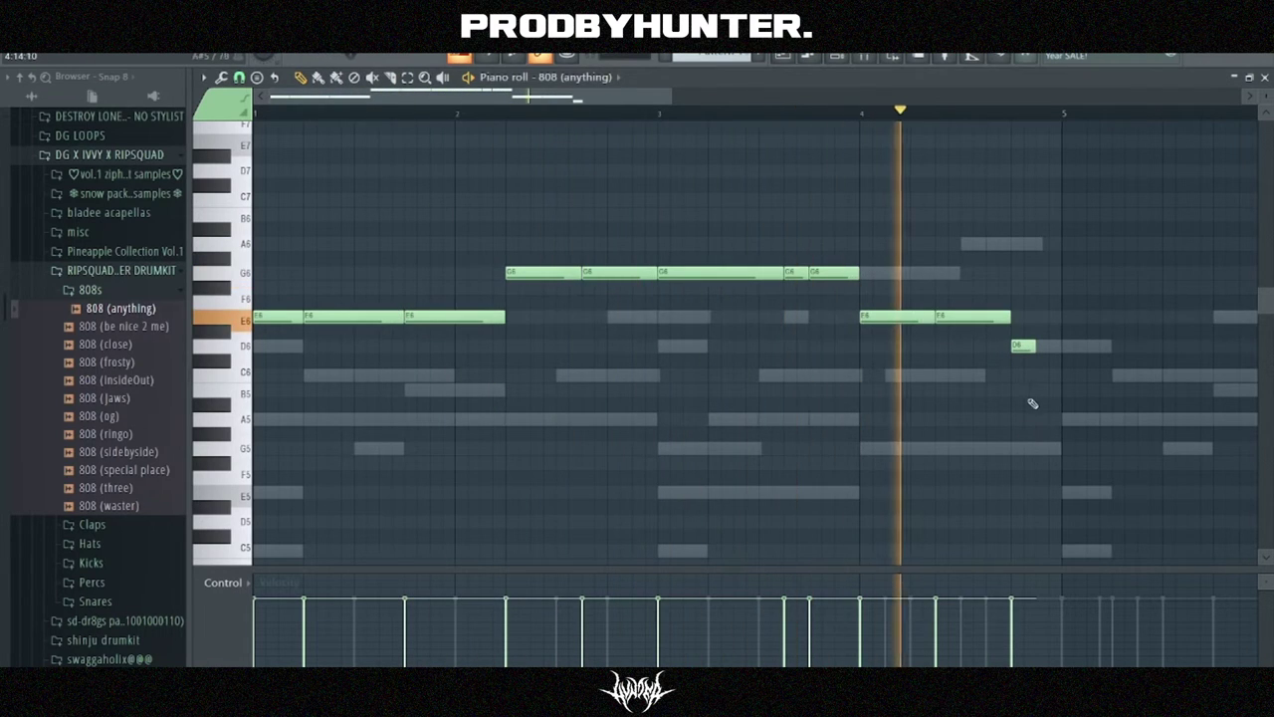
pyautogui.moveTo(1035, 347); pyautogui.dragTo(1038, 245)
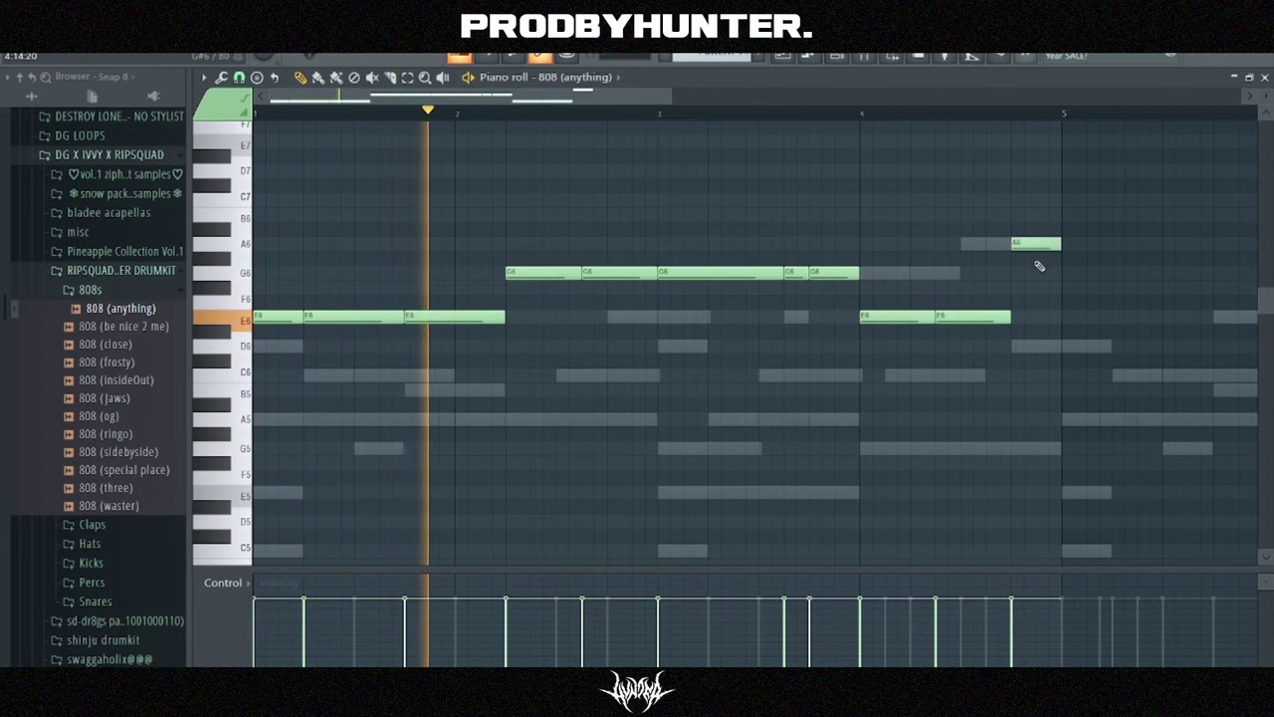
# - Transpose all 808 notes down an octave, and repitch bar 2's second note to A5 and bar 3's first note to E5
pyautogui.hotkey('ctrl', 'Down')
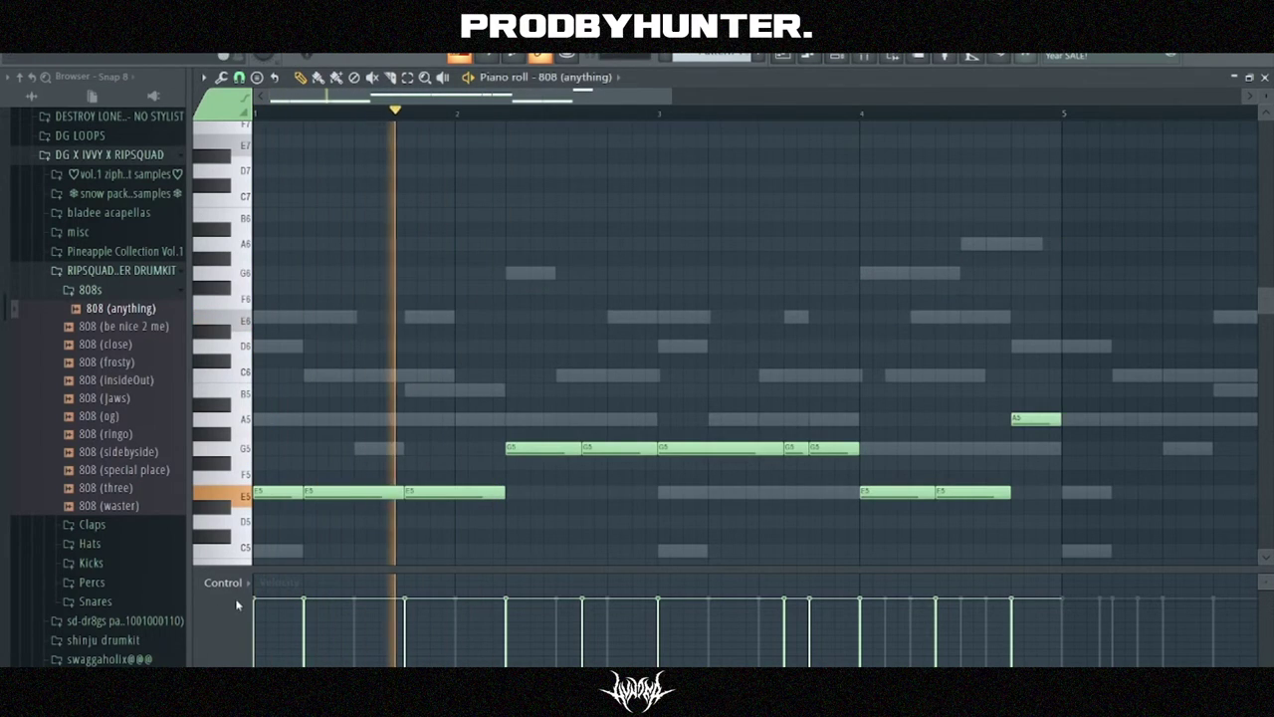
pyautogui.scroll(-3, 406, 348)
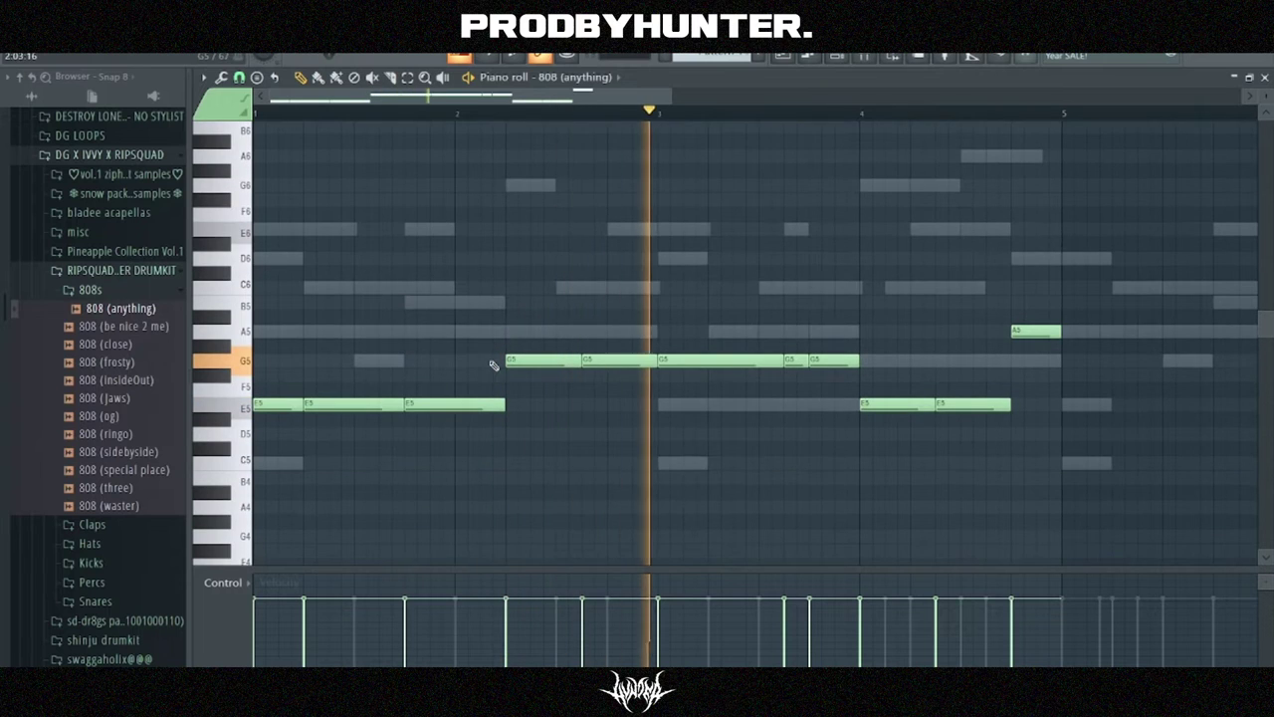
pyautogui.moveTo(627, 368); pyautogui.dragTo(627, 334)
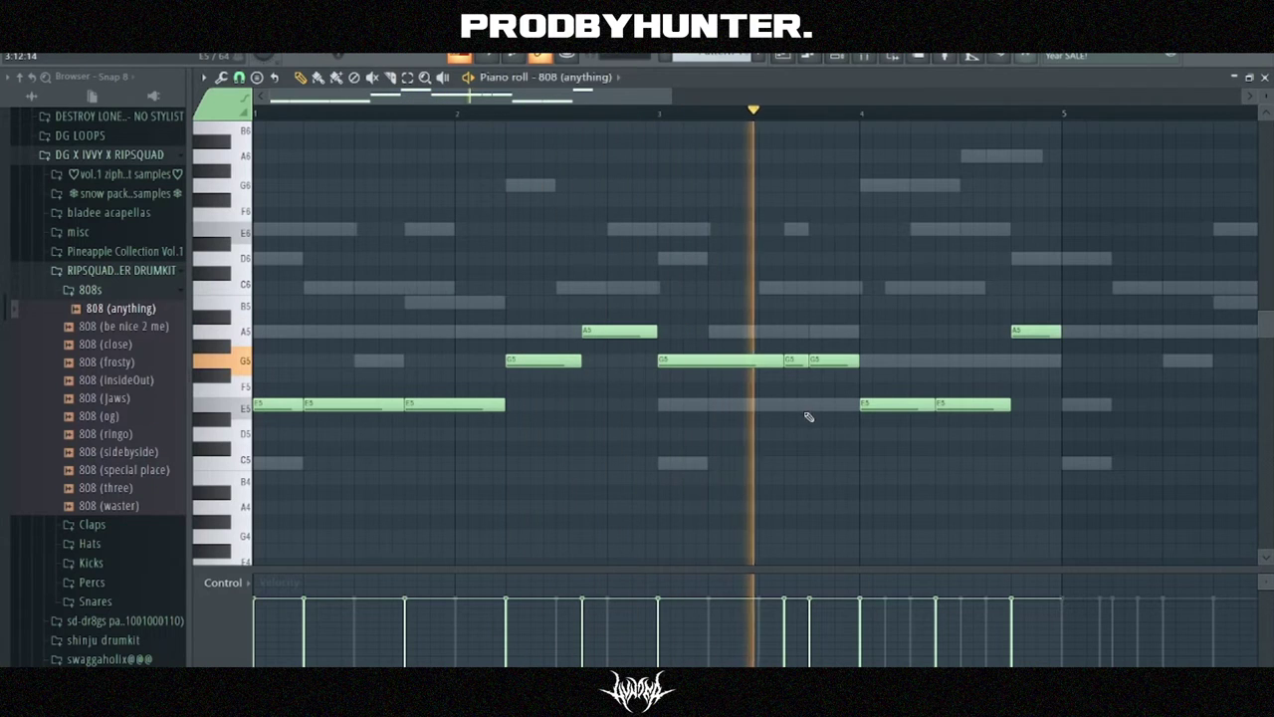
pyautogui.moveTo(719, 360); pyautogui.dragTo(718, 404)
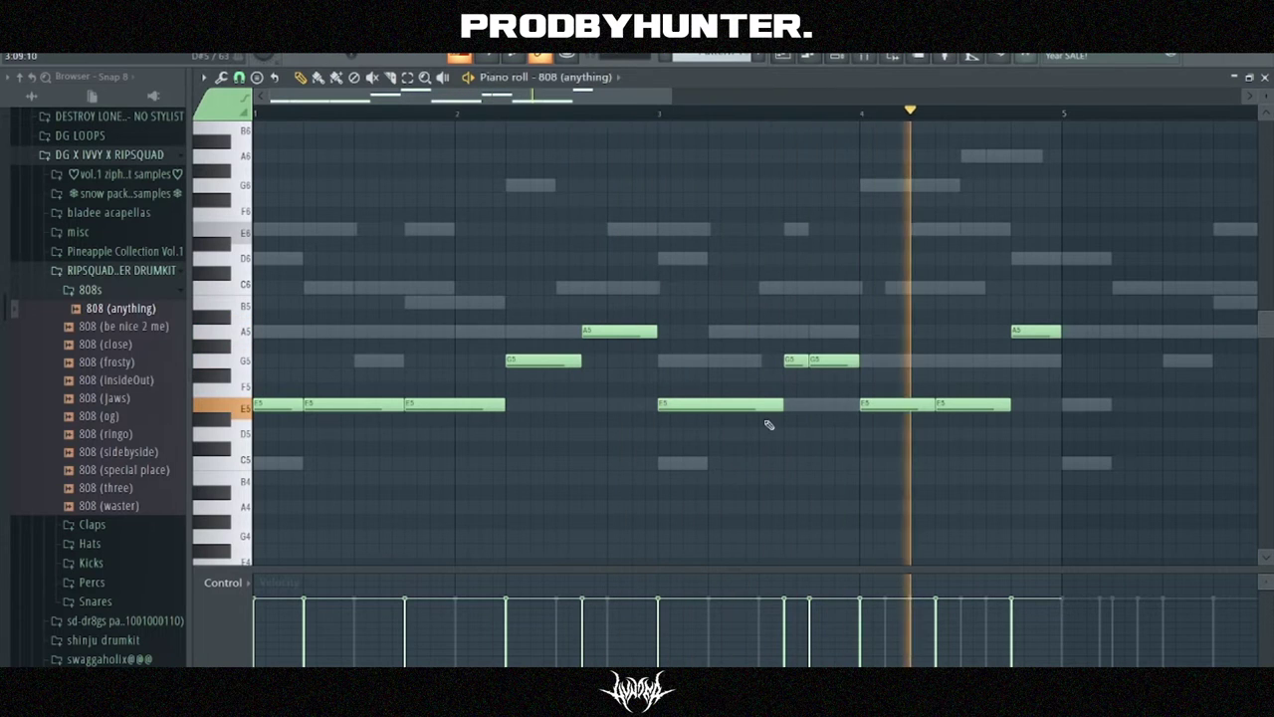
# - Draw quarter-bar 808 notes: E5 on steps 1, 7 and 13 of bar 5, G5 on steps 5 and 11 of bar 6, E5 opening bar 7
pyautogui.moveTo(671, 96); pyautogui.dragTo(806, 95)
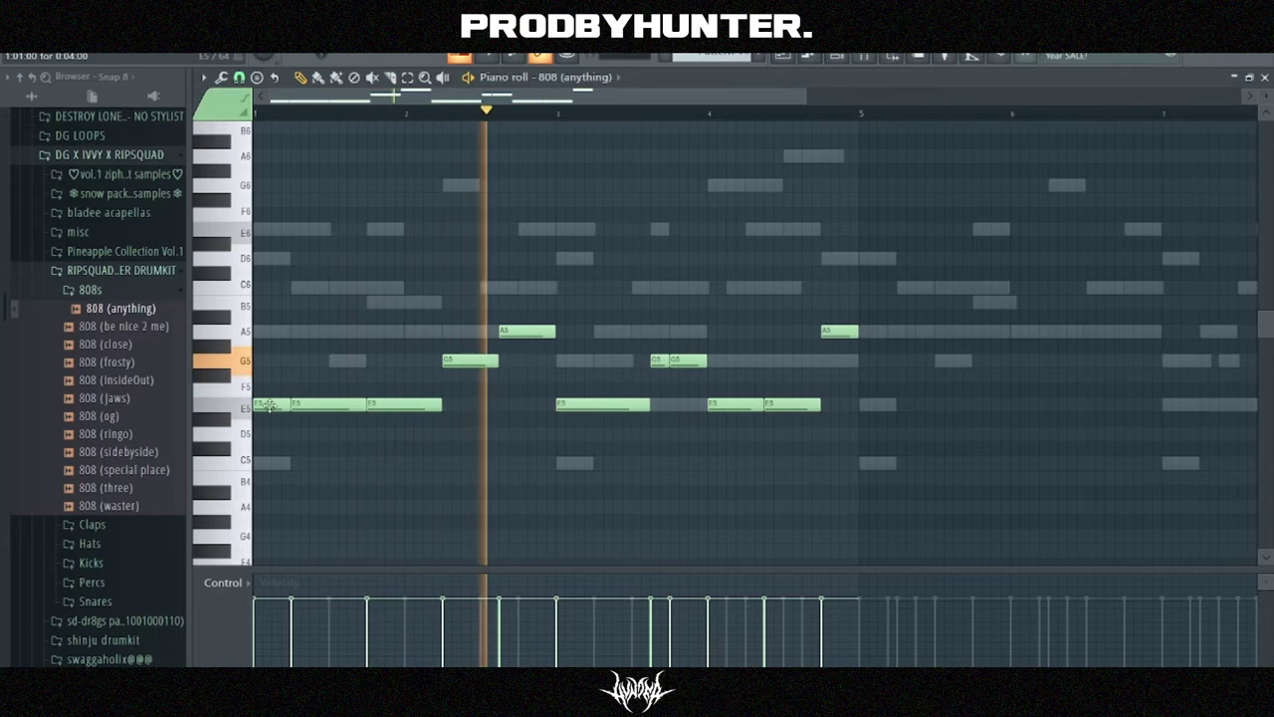
pyautogui.click(862, 404)
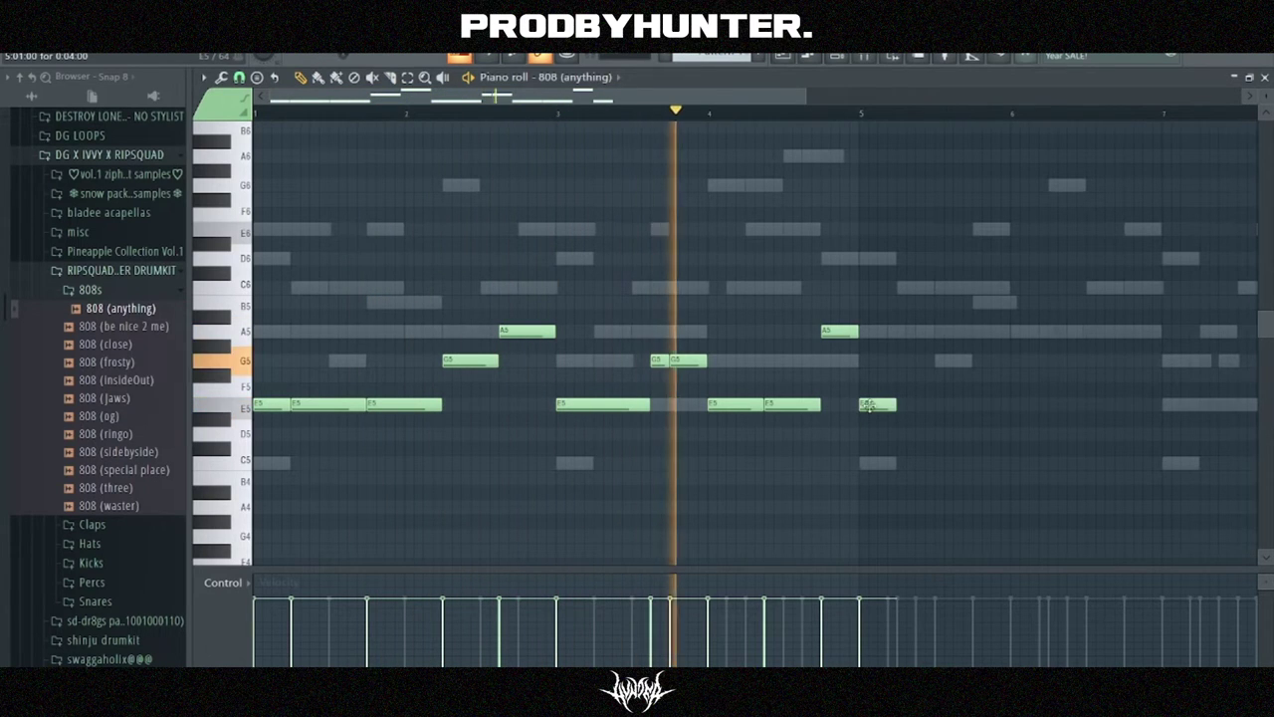
pyautogui.scroll(2, 675, 94)
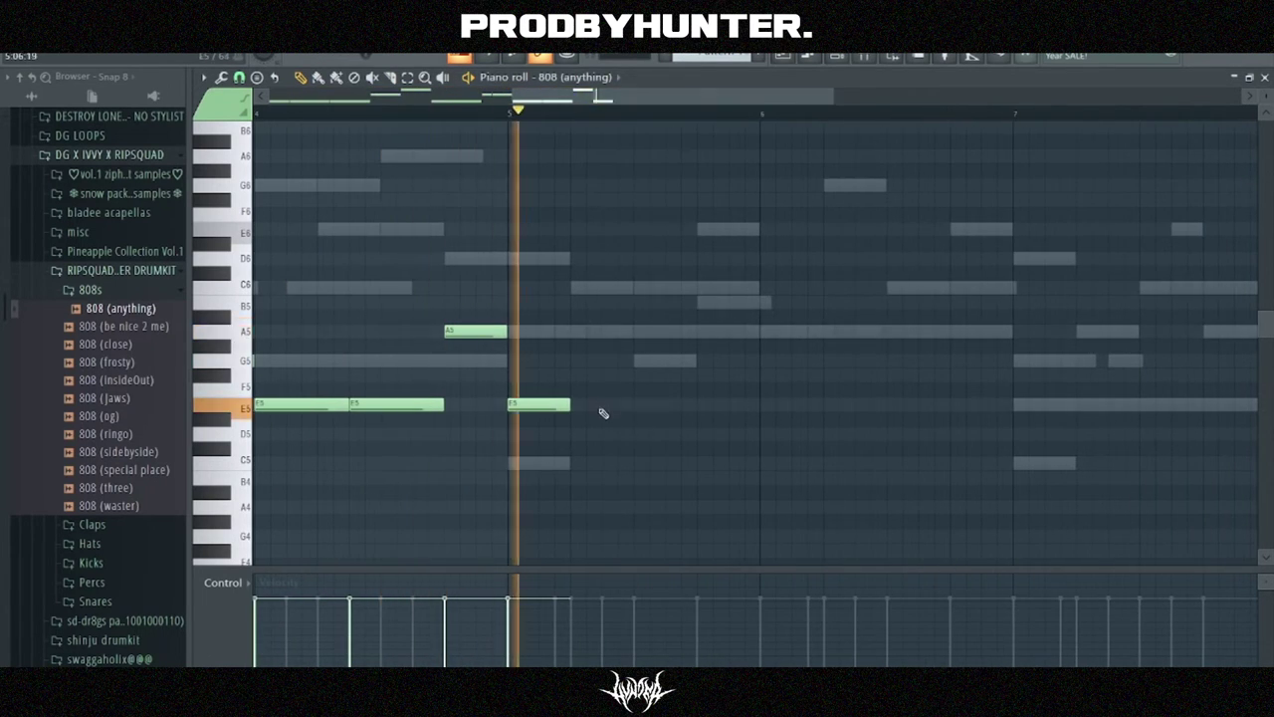
pyautogui.click(600, 405)
pyautogui.click(706, 404)
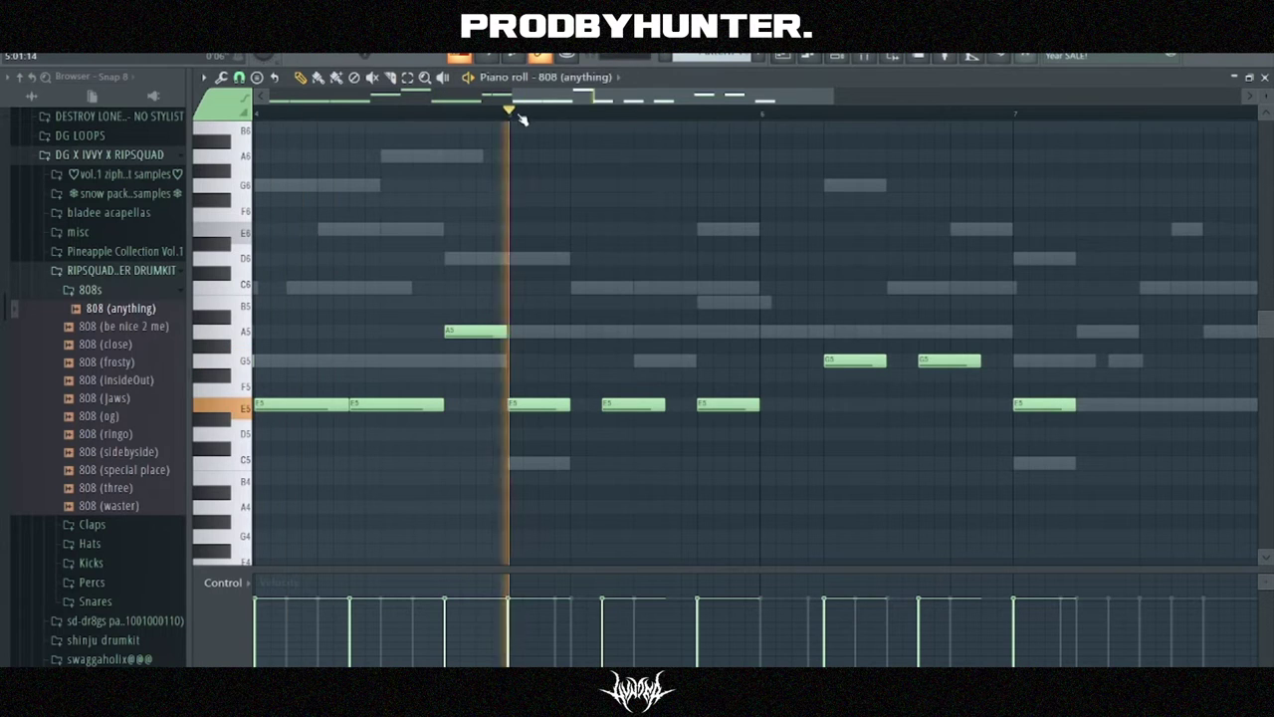
# - Draw quarter-bar 808 notes in bar 7: E5 on step 11 and A5 on step 15
pyautogui.moveTo(588, 96); pyautogui.dragTo(669, 96)
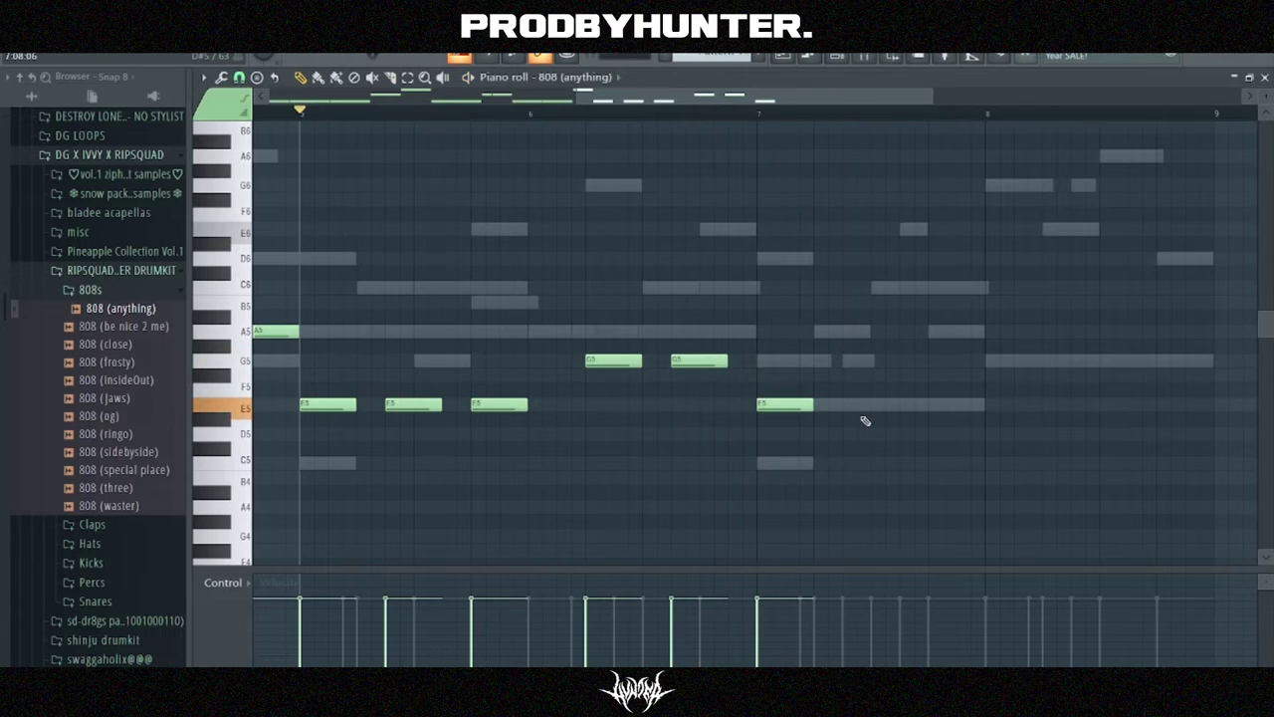
pyautogui.click(908, 404)
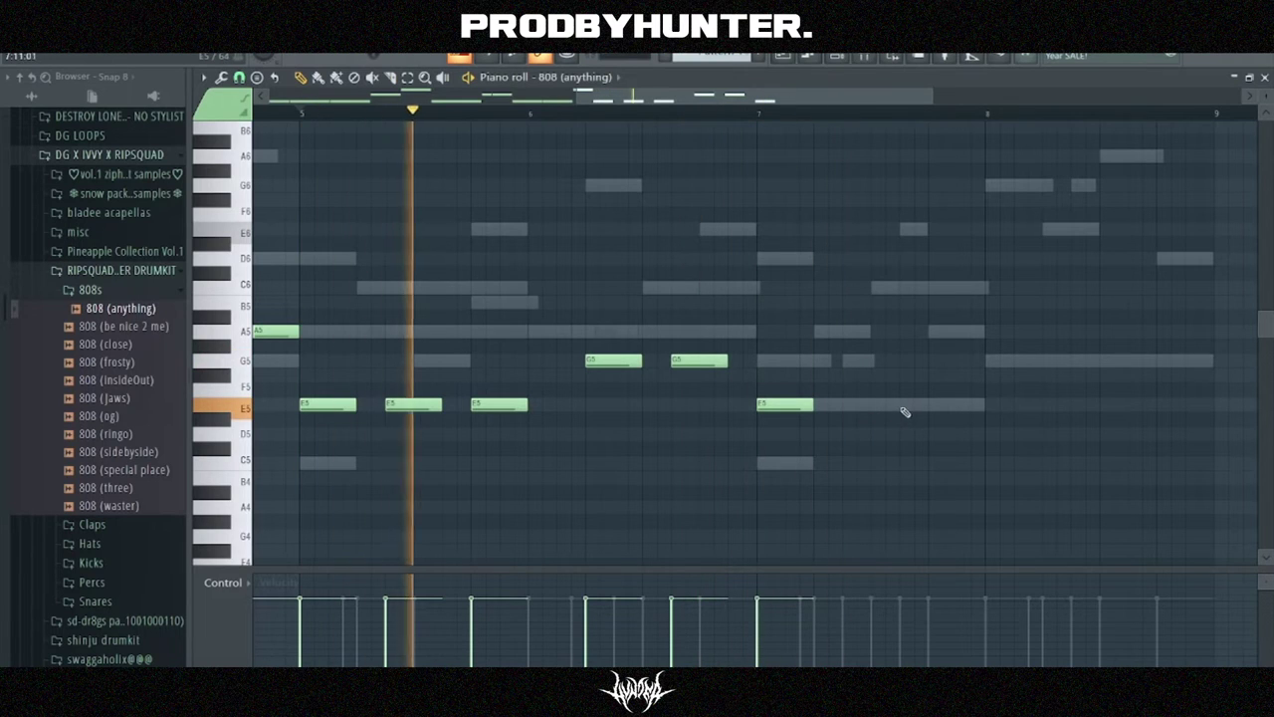
pyautogui.click(962, 334)
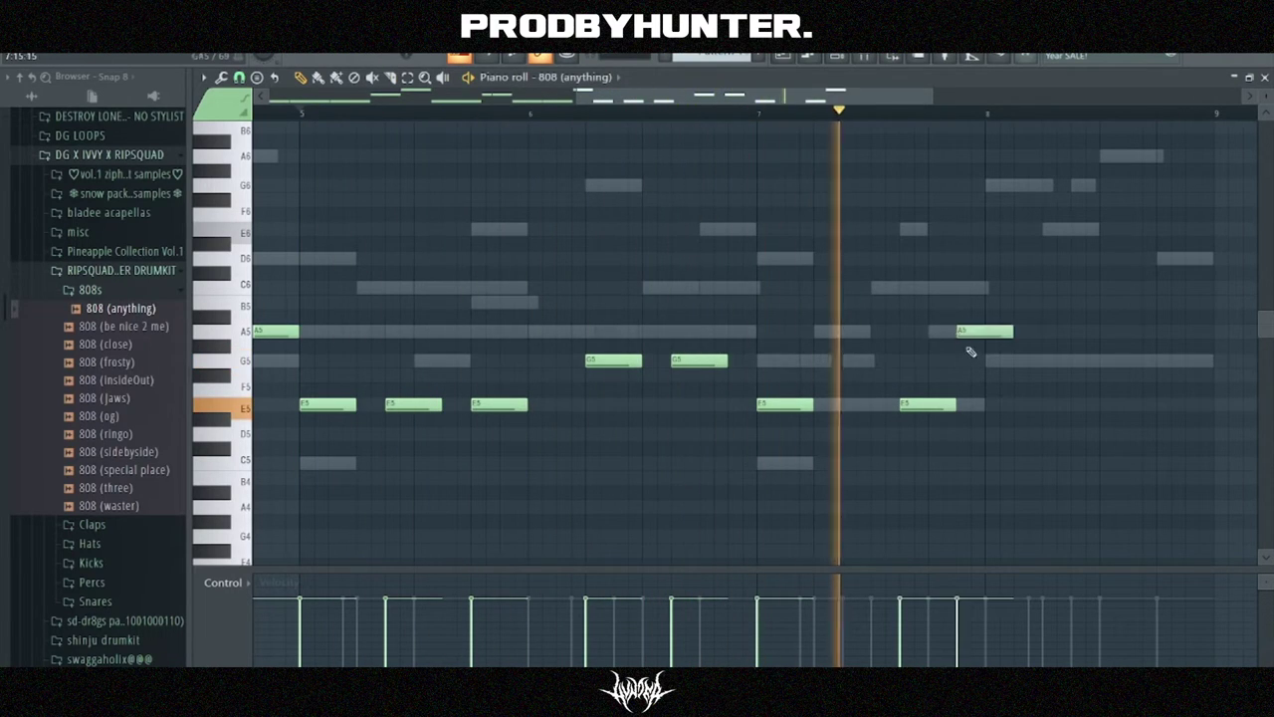
# - Trim bar 7's A5 note to the bar's end, and place quarter-bar C6 808 notes on steps 1, 7 and 13 of bar 8
pyautogui.click(990, 361)
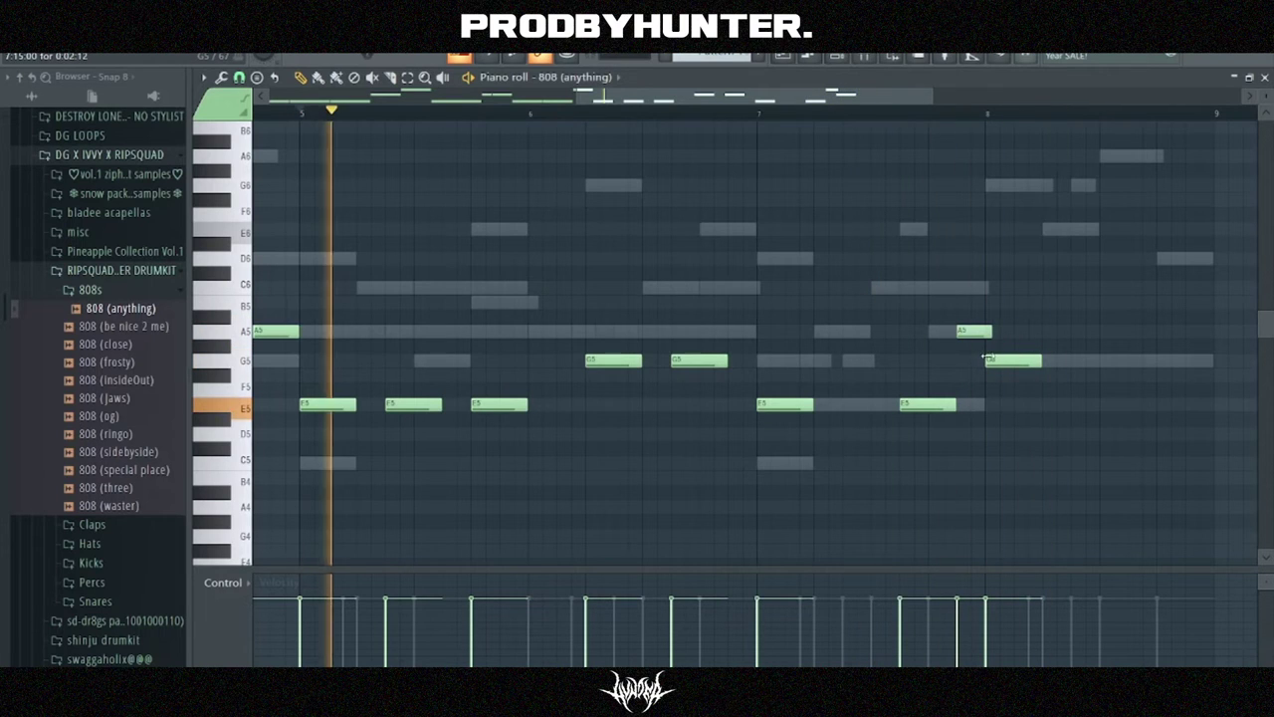
pyautogui.moveTo(988, 358); pyautogui.dragTo(1025, 291)
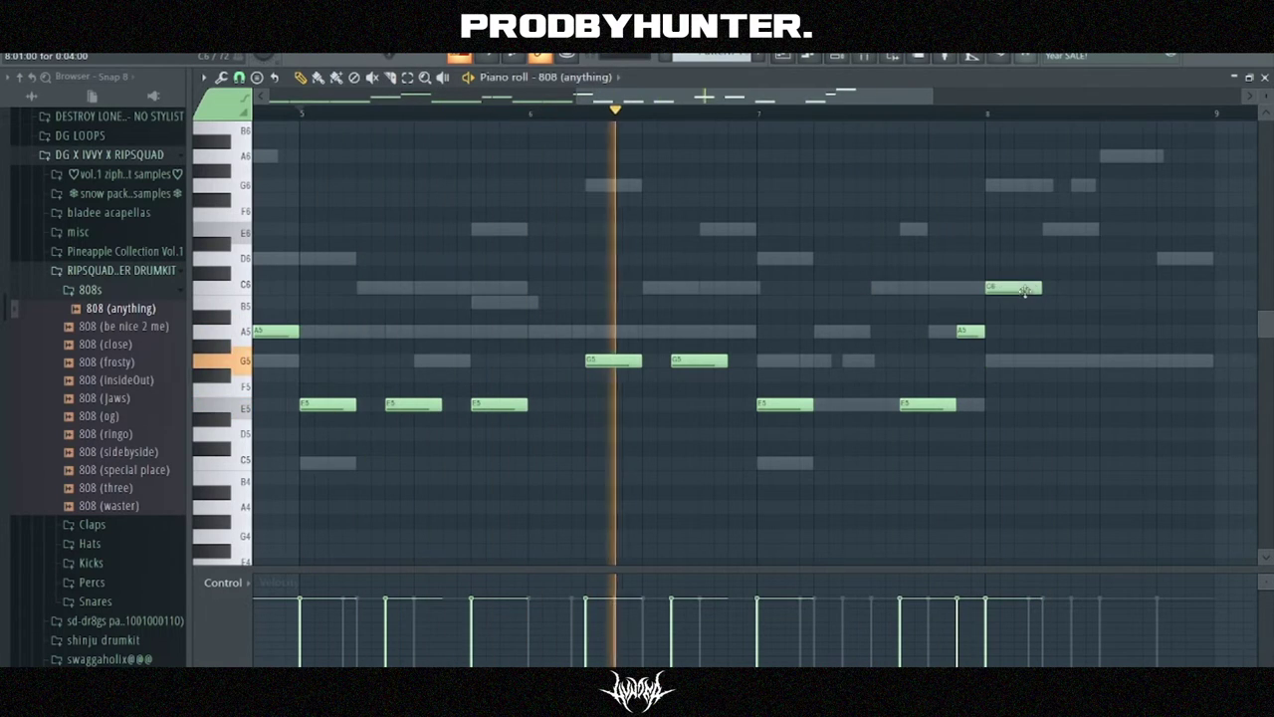
pyautogui.click(1074, 288)
pyautogui.click(1161, 290)
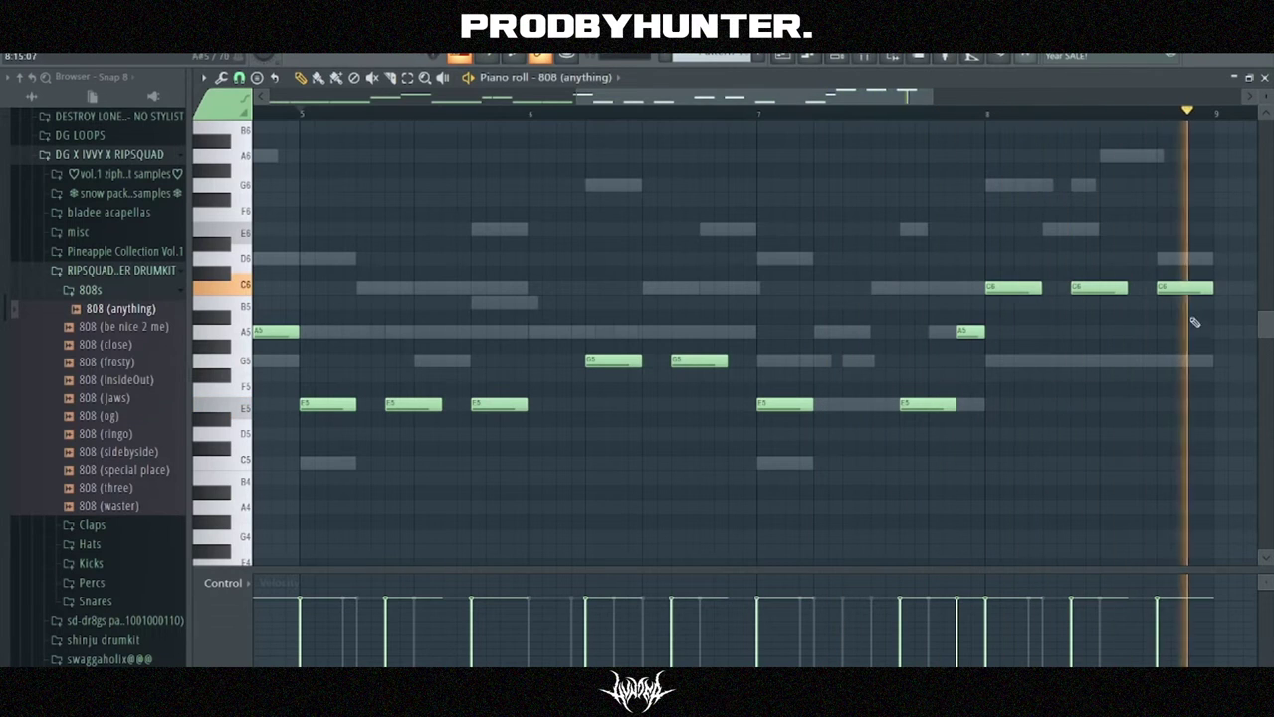
# - Make the eight-bar 808 notes legato and close the 808 piano roll
pyautogui.scroll(-2, 647, 101)
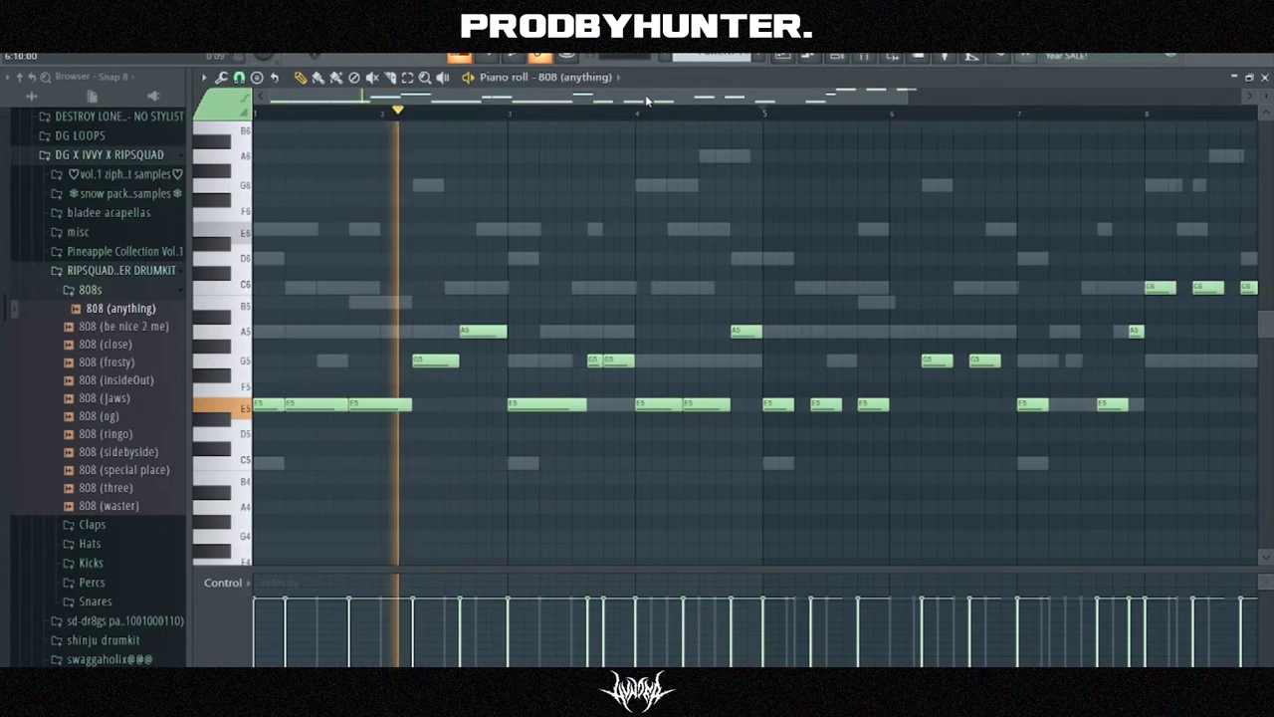
pyautogui.hotkey('ctrl', 'l')
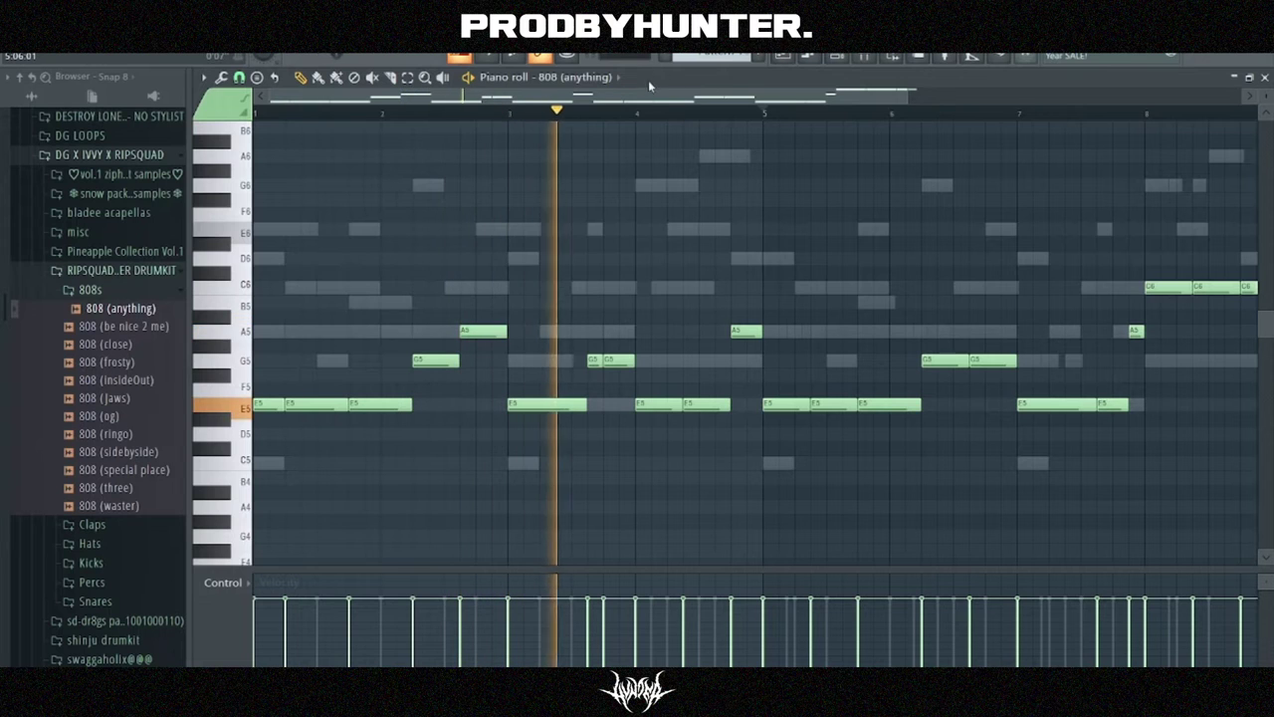
pyautogui.moveTo(906, 96); pyautogui.dragTo(929, 97)
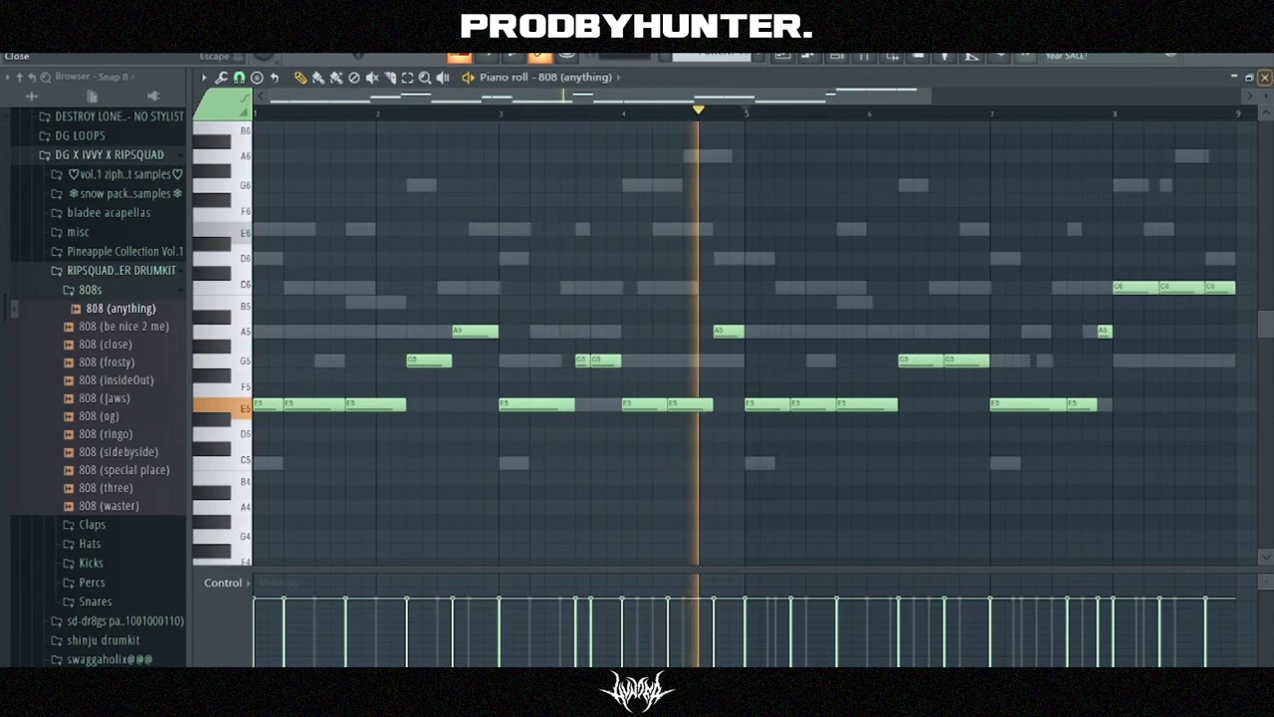
pyautogui.click(1265, 77)
# - Add clap (special place) from the drum kit's Claps folder as a new channel below the 808
pyautogui.click(116, 290)
pyautogui.click(99, 310)
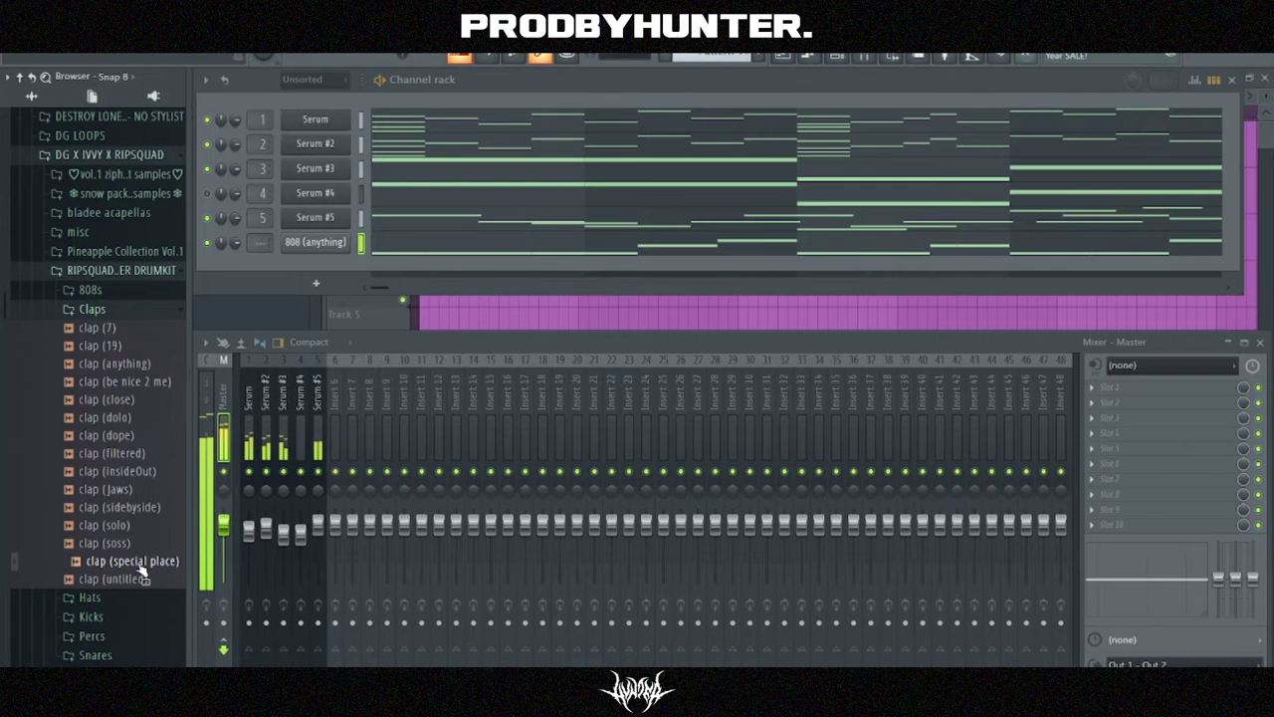
pyautogui.moveTo(323, 260); pyautogui.dragTo(324, 267)
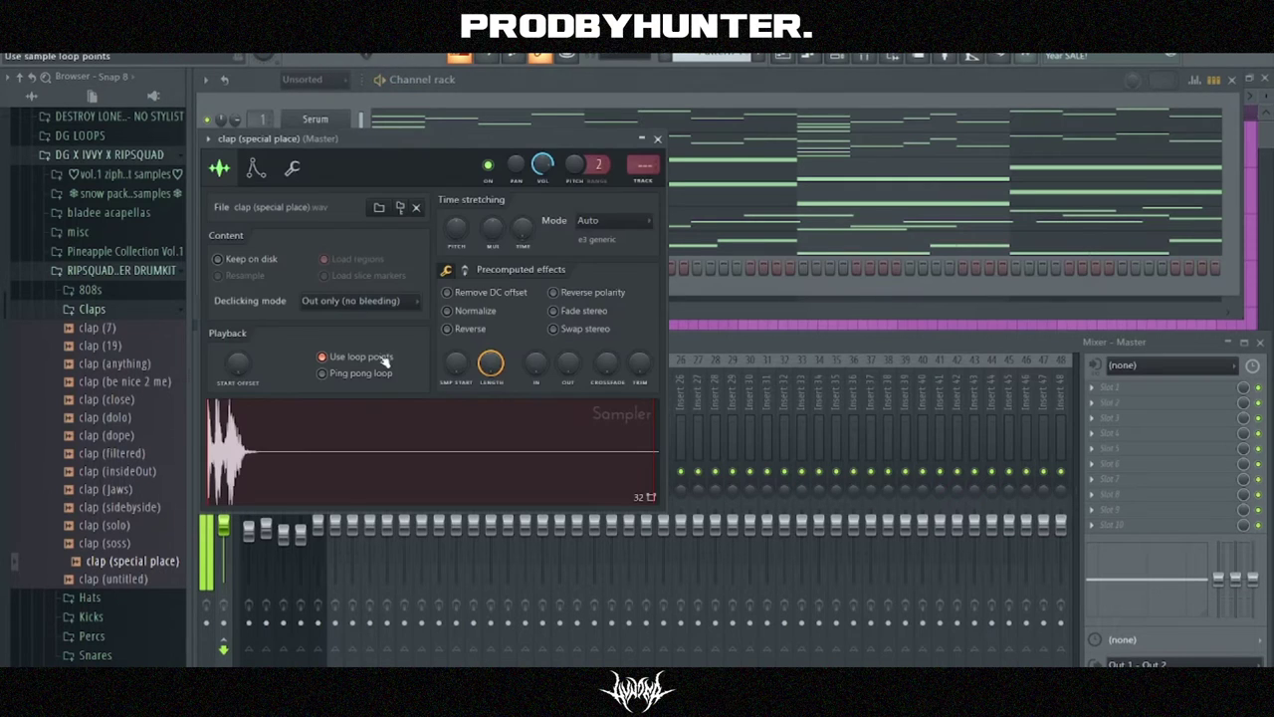
# - Change the clap sampler's time-stretching time setting, and place claps on step 9 of bars 1 to 4
pyautogui.rightClick(521, 233)
pyautogui.click(537, 245)
pyautogui.click(657, 138)
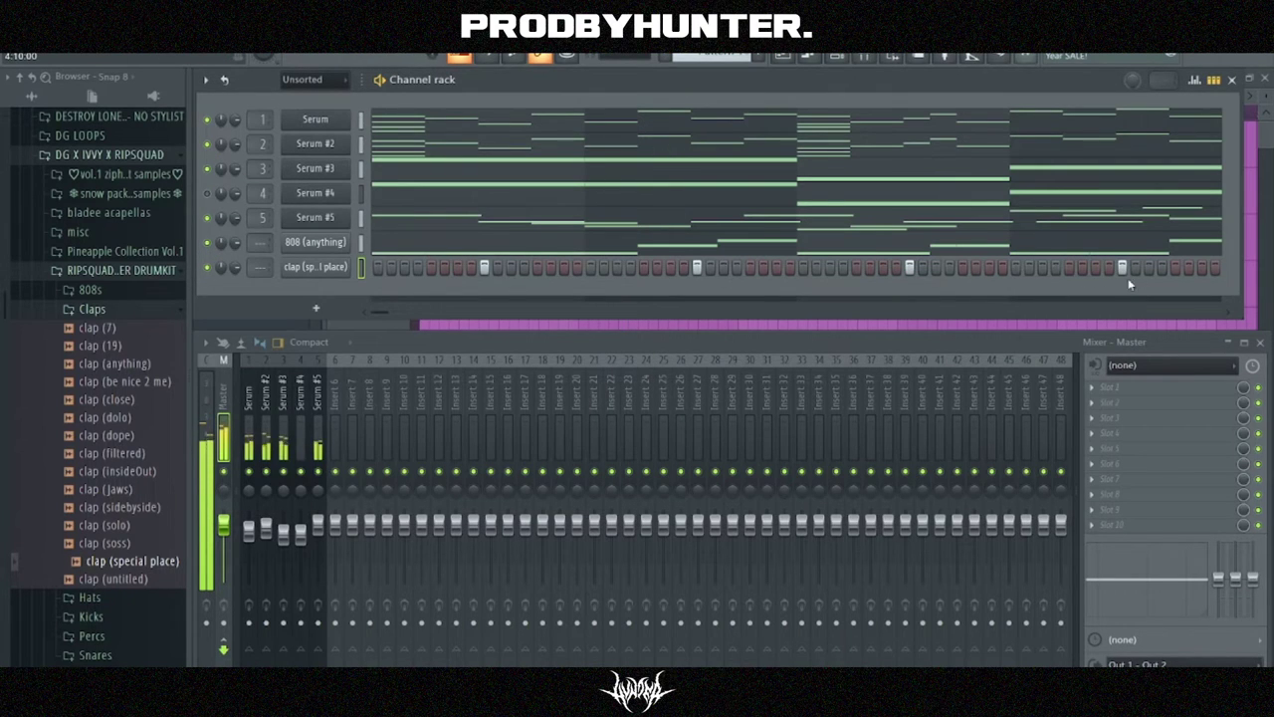
# - Duplicate the four claps into bars 5 to 8 in the piano roll, and align the copies on step 9 of each bar
pyautogui.rightClick(343, 264)
pyautogui.click(383, 264)
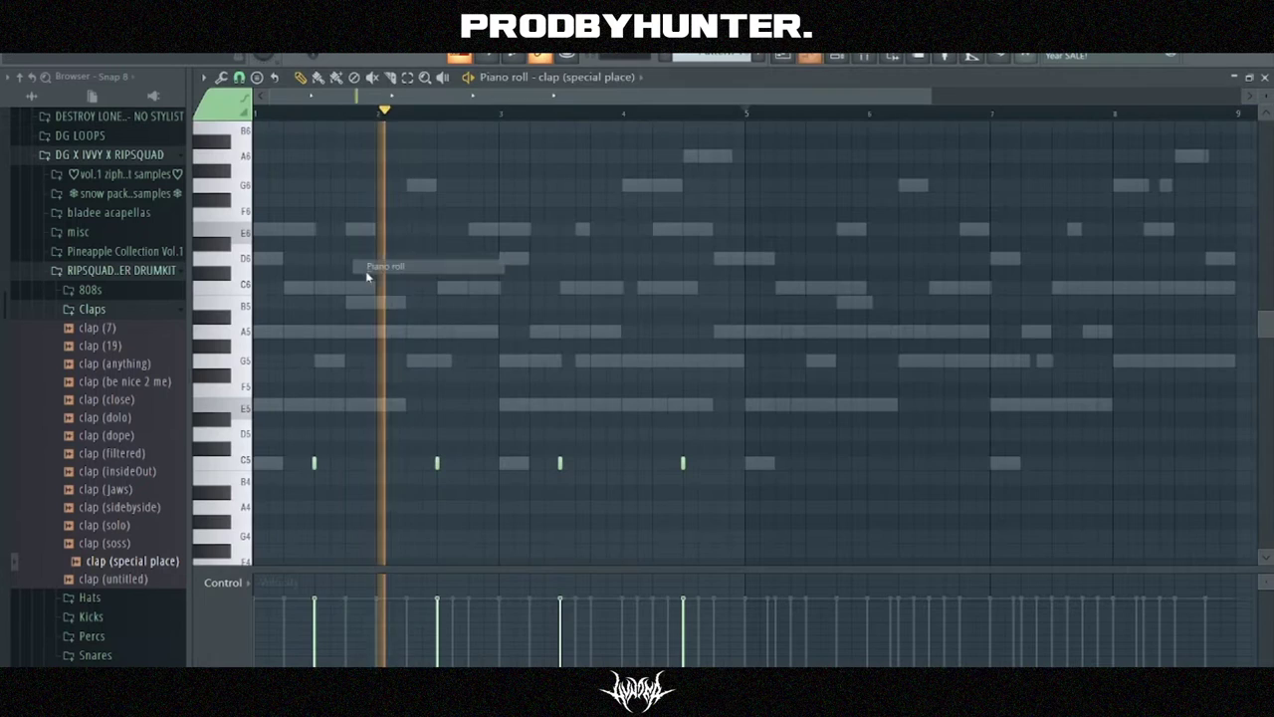
pyautogui.scroll(-2, 416, 111)
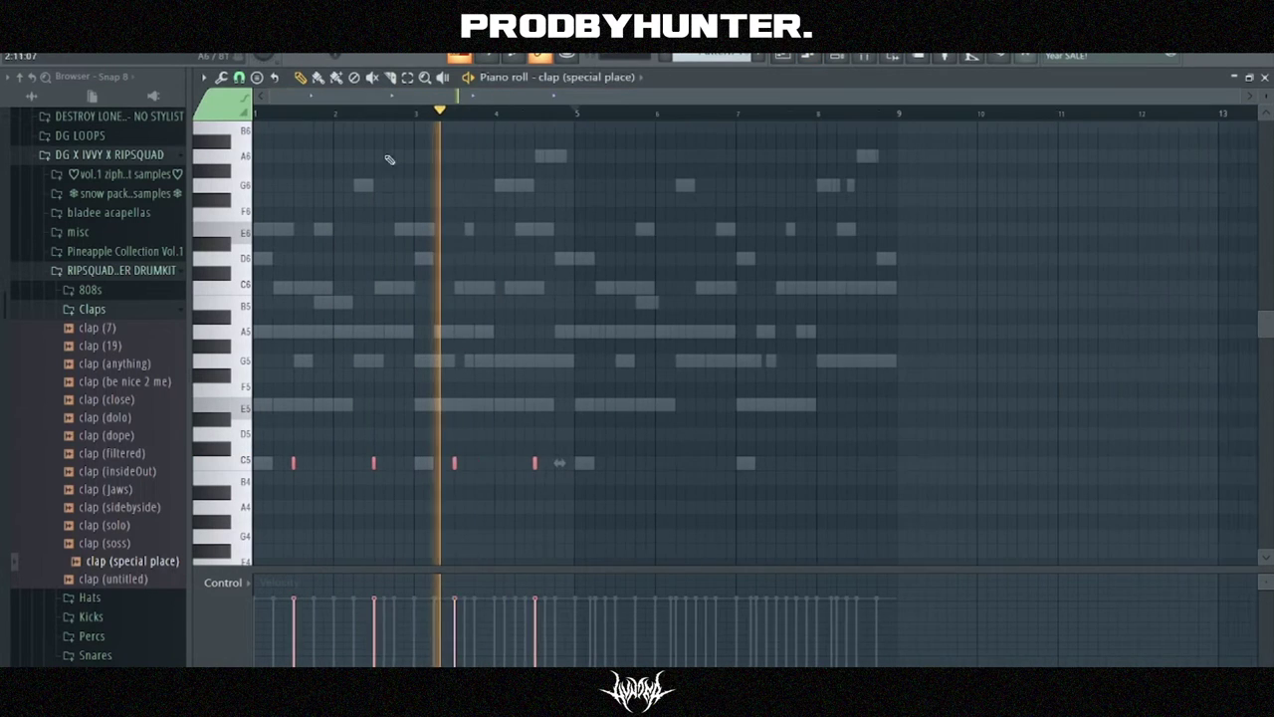
pyautogui.hotkey('ctrl', 'b')
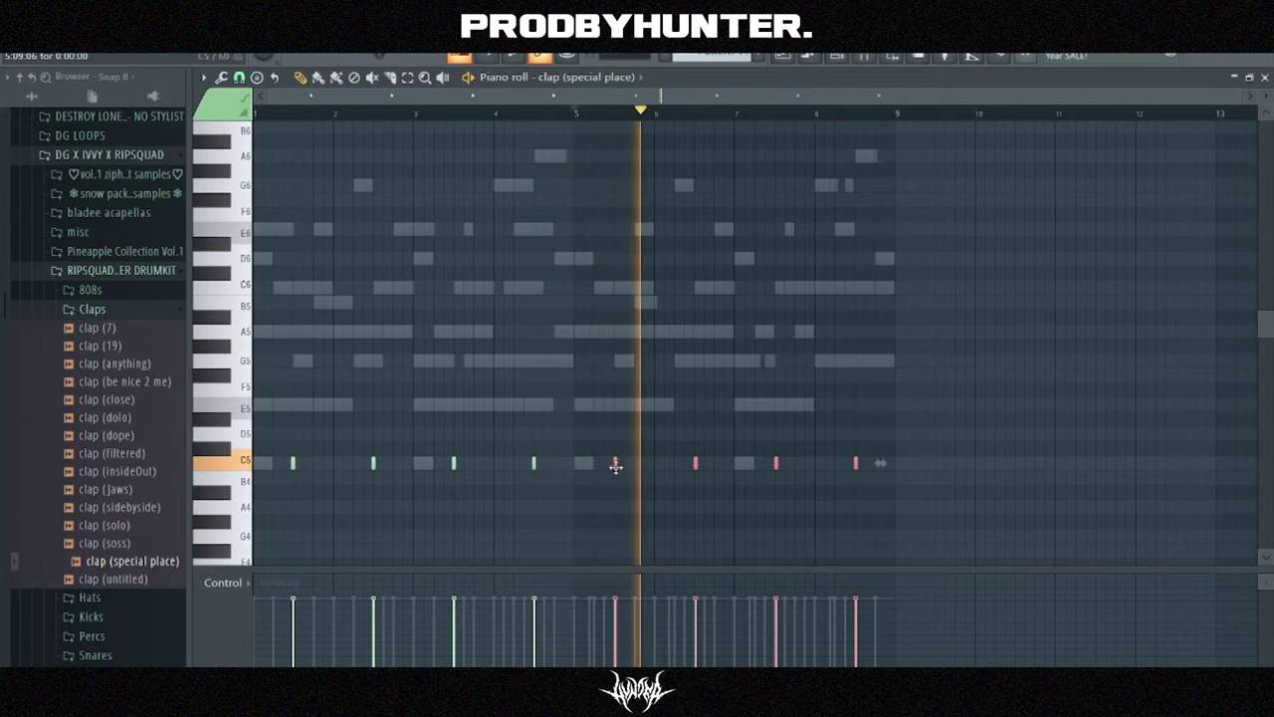
pyautogui.scroll(2, 611, 134)
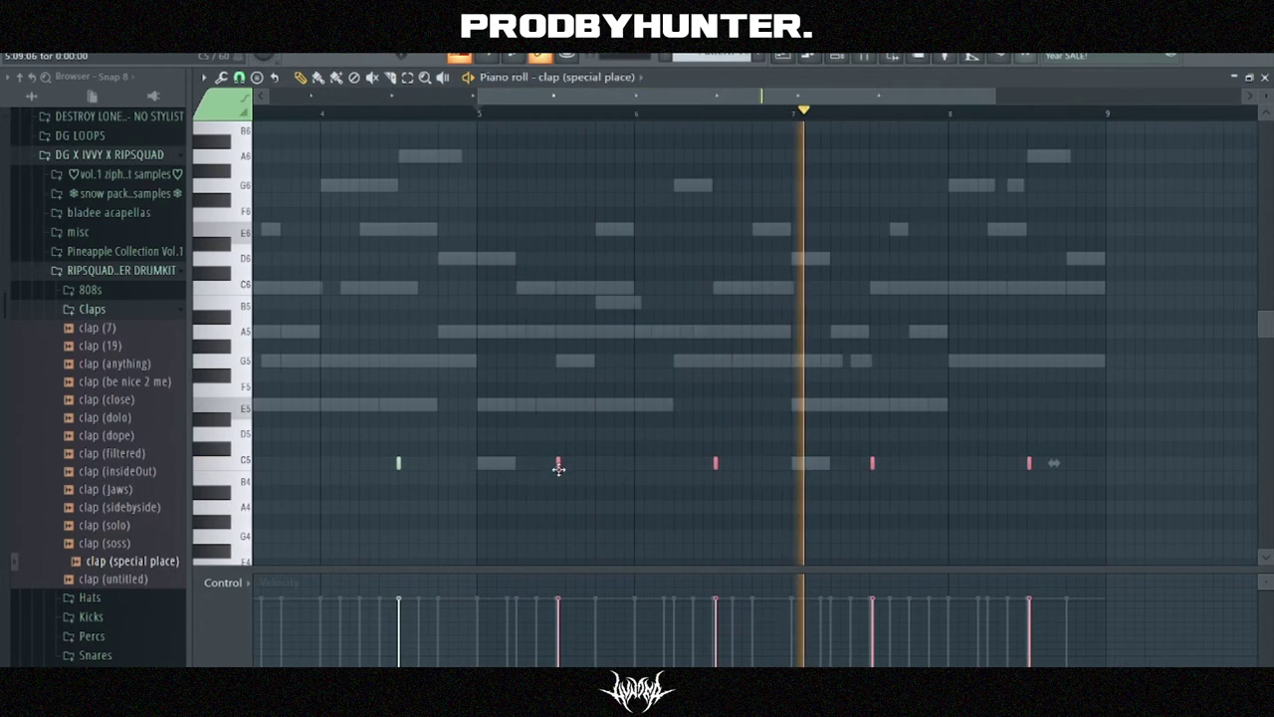
pyautogui.moveTo(560, 468); pyautogui.dragTo(556, 467)
pyautogui.keyDown('ctrl'); pyautogui.click(723, 518); pyautogui.keyUp('ctrl')
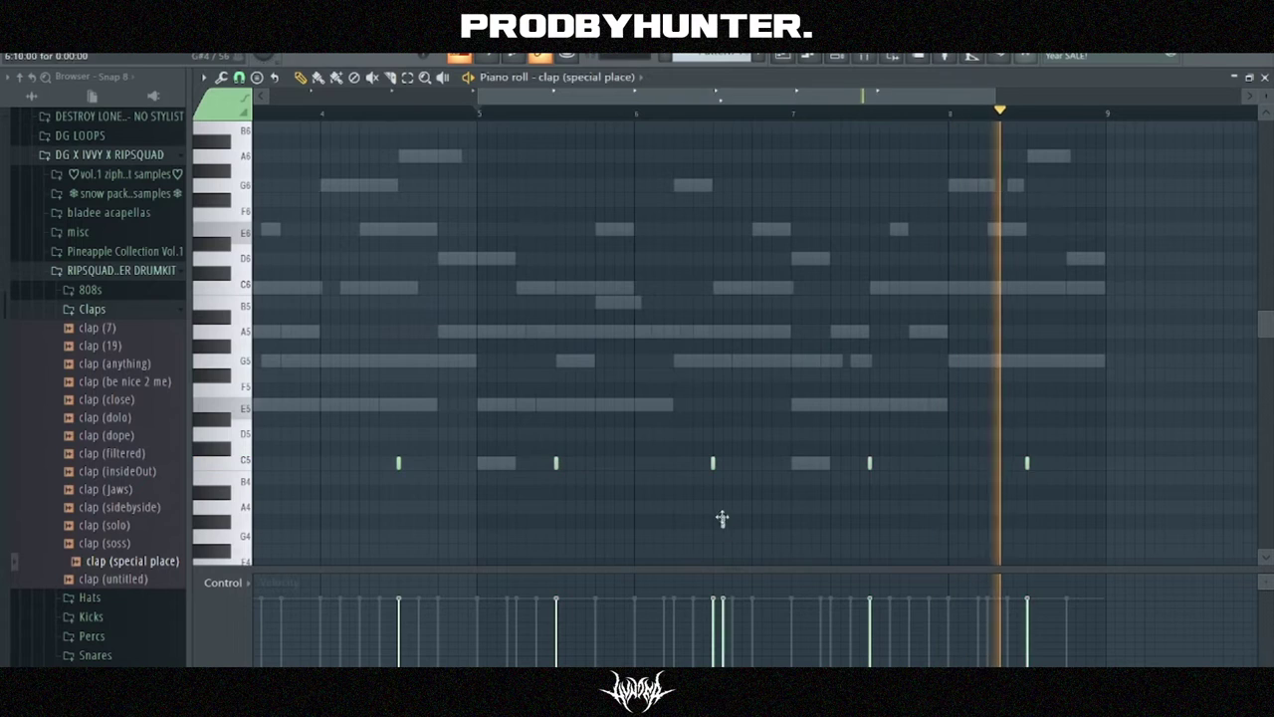
# - Restart playback, add claps on steps 11 and 15 of bar 8, and return to the channel rack
pyautogui.press('space')
pyautogui.press('space')
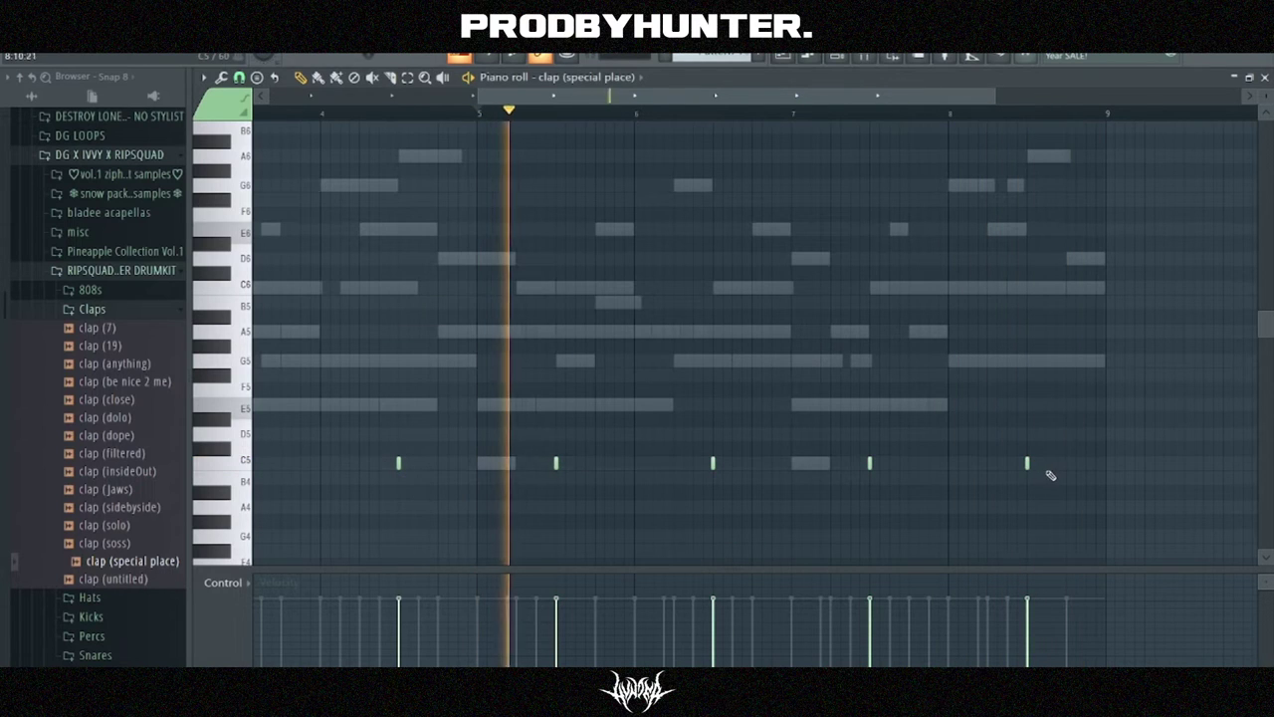
pyautogui.click(1048, 464)
pyautogui.click(1086, 464)
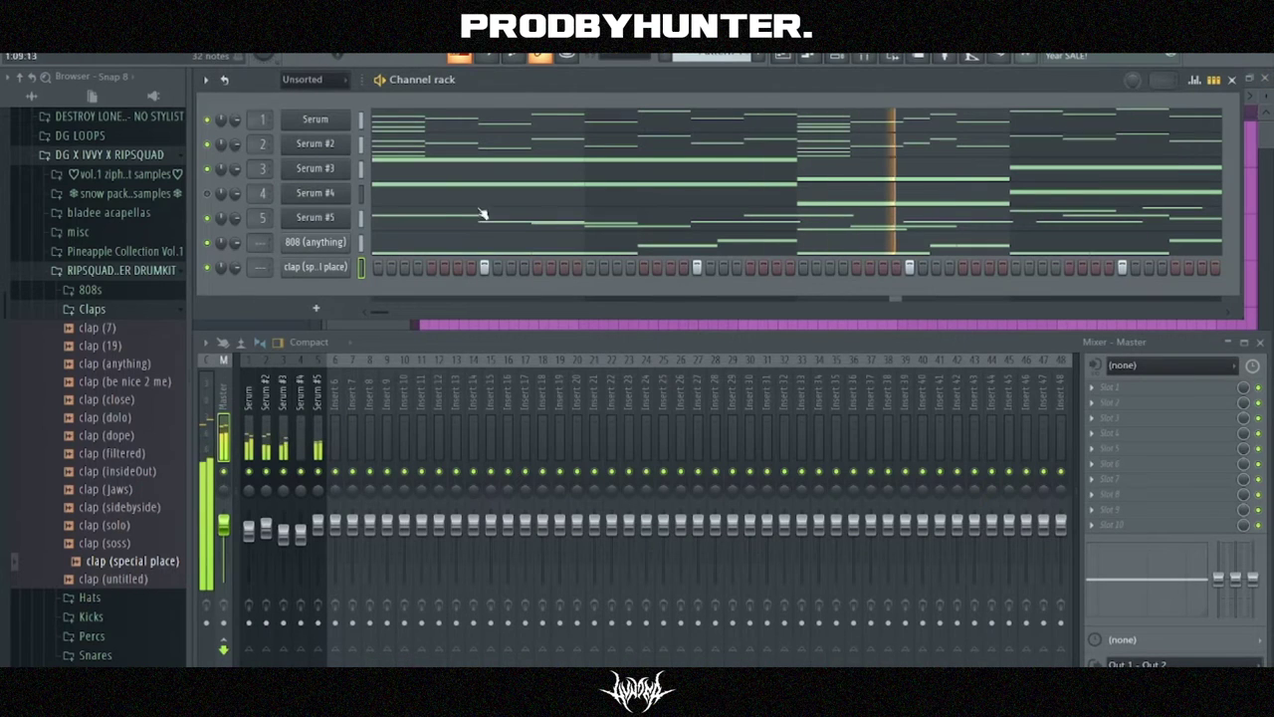
# - Add hat (anything) from the Hats folder as a new channel below the clap, and close the mixer
pyautogui.click(95, 310)
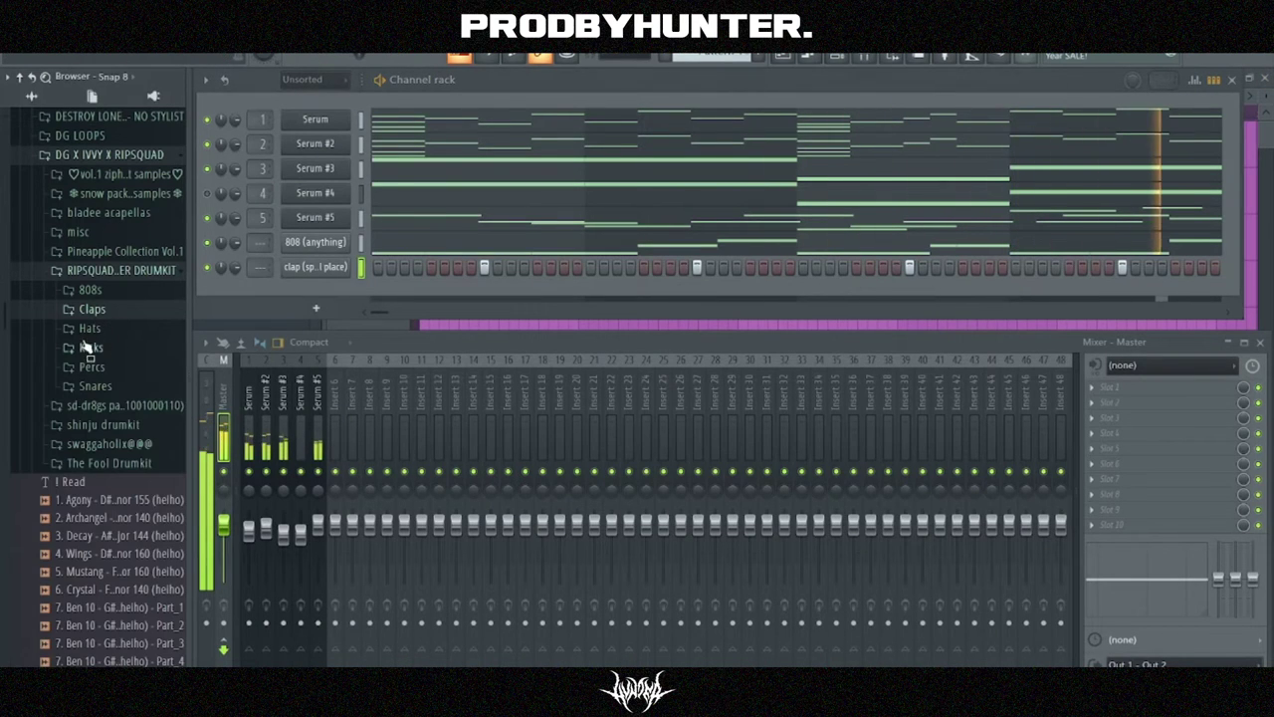
pyautogui.click(89, 328)
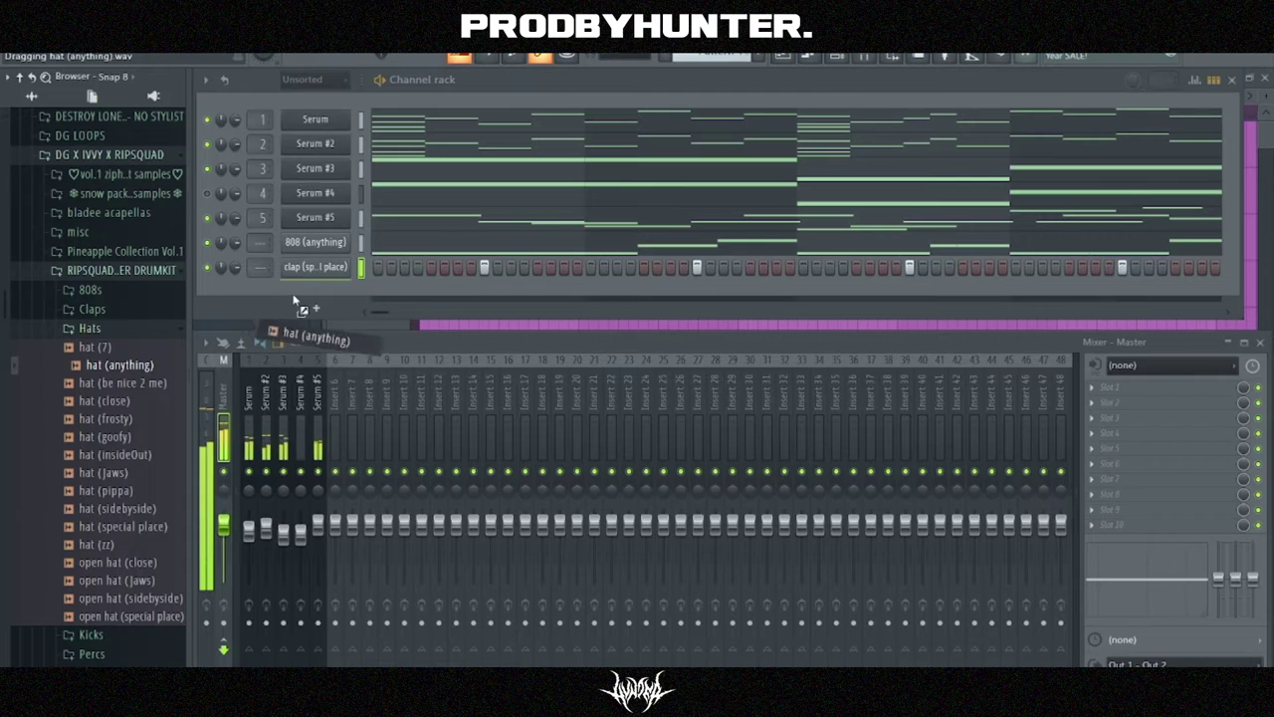
pyautogui.moveTo(294, 301); pyautogui.dragTo(299, 299)
pyautogui.click(1260, 344)
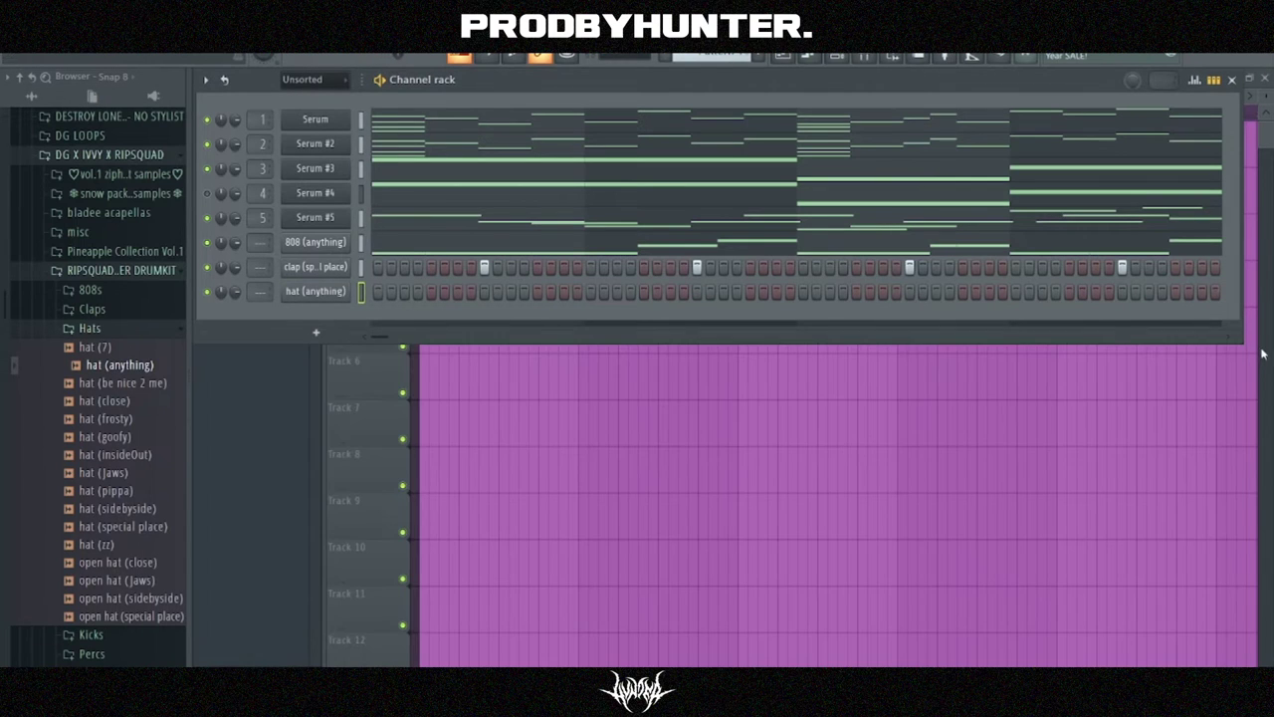
# - Fill the hat channel on every 2 steps and adjust the time-stretching time setting in its sampler
pyautogui.rightClick(326, 298)
pyautogui.click(589, 355)
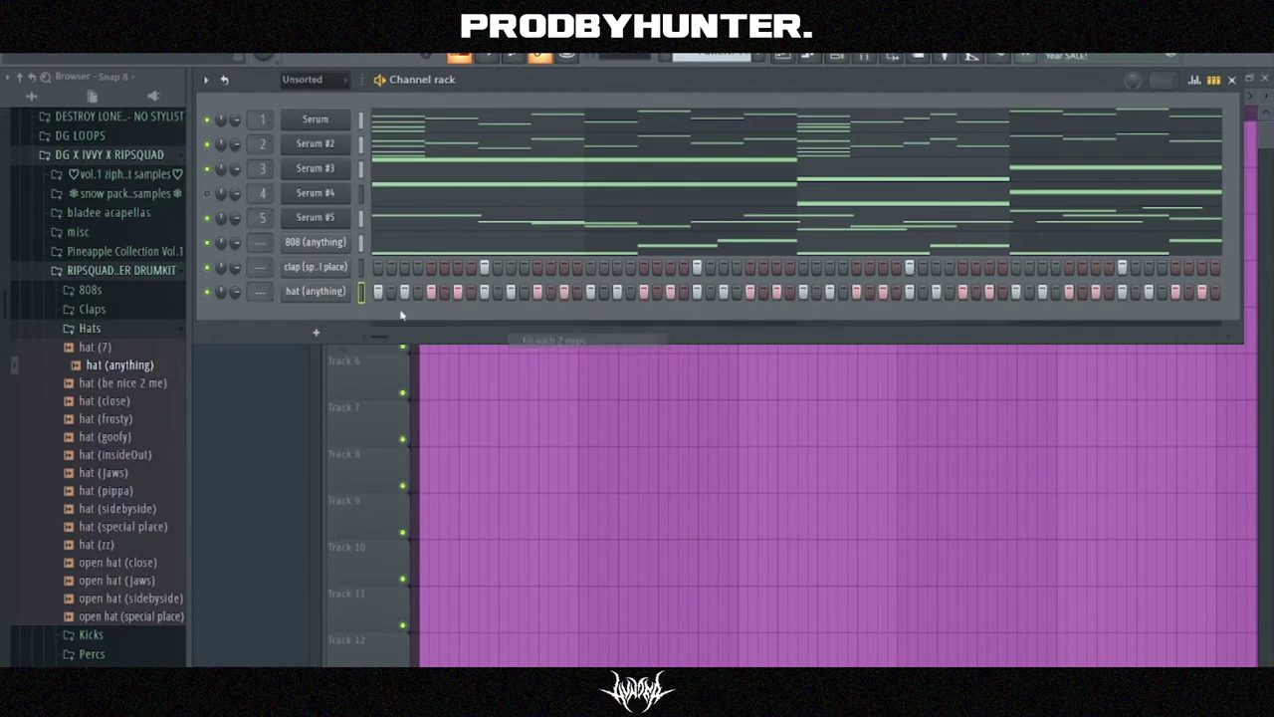
pyautogui.click(315, 291)
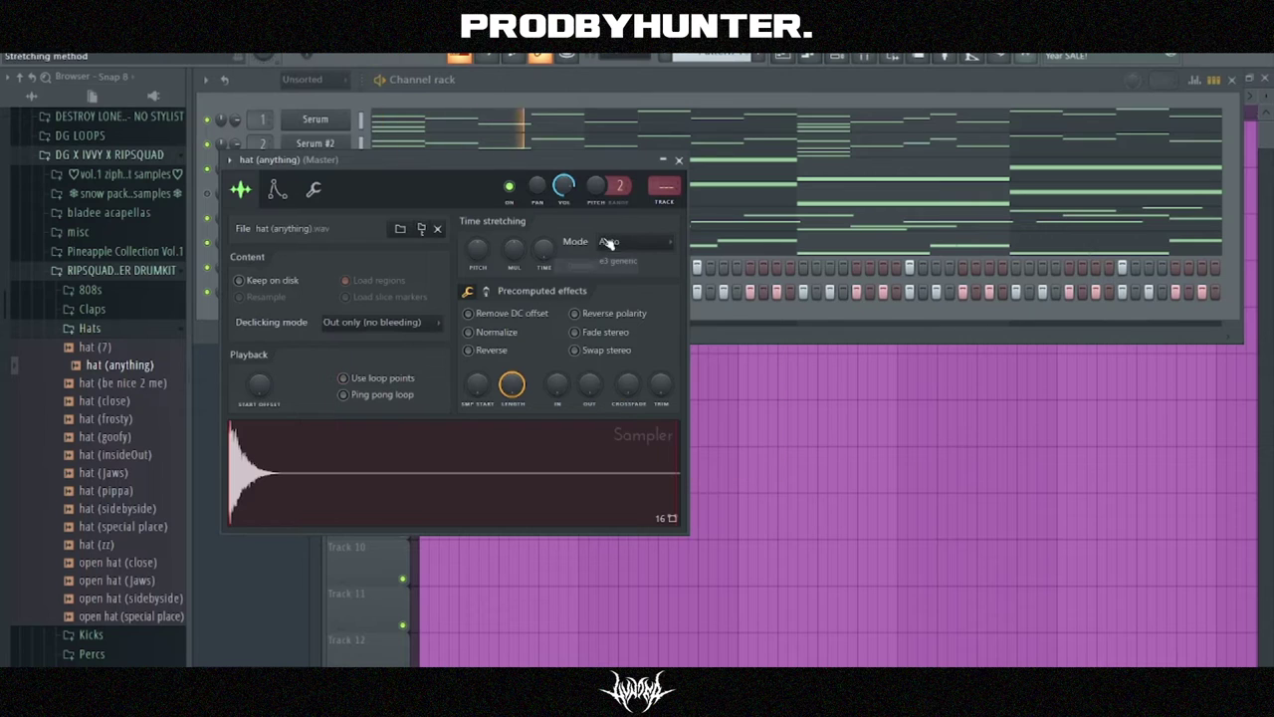
pyautogui.click(679, 160)
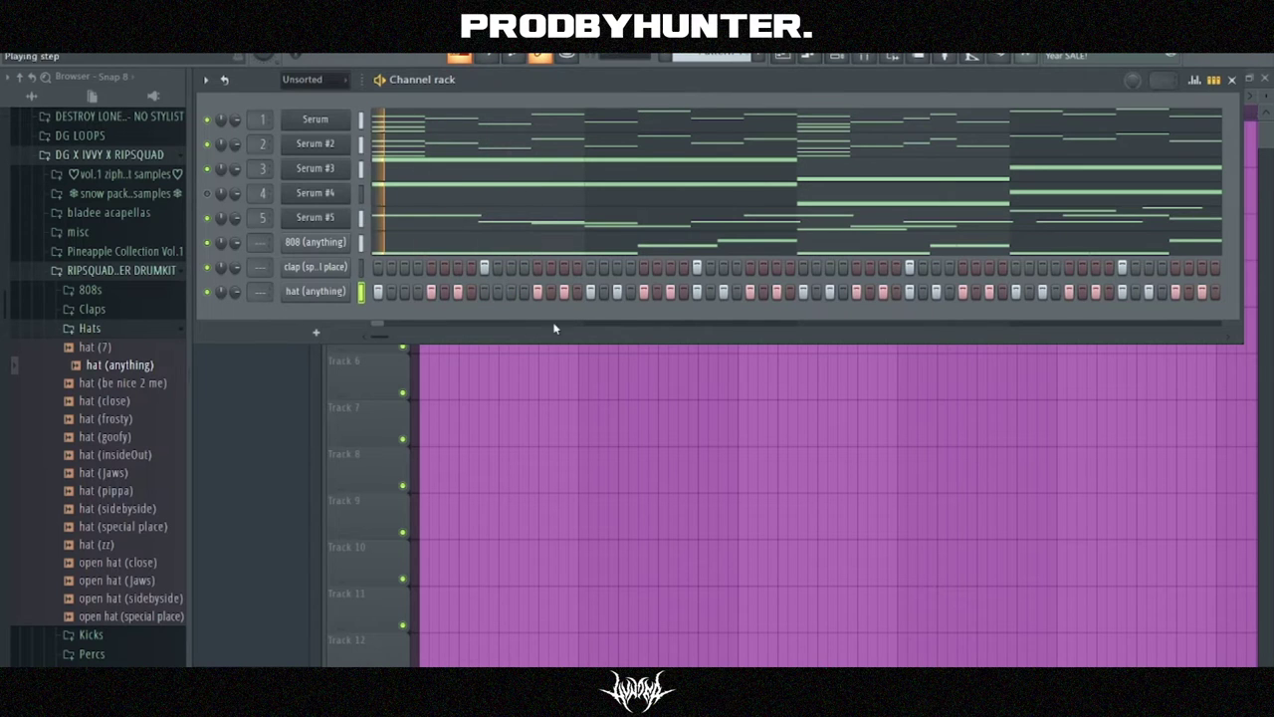
# - In the hat's piano roll, remove bar 1's hits on steps 3, 9 and 11, and add a fast five-hit roll from step 13
pyautogui.rightClick(325, 291)
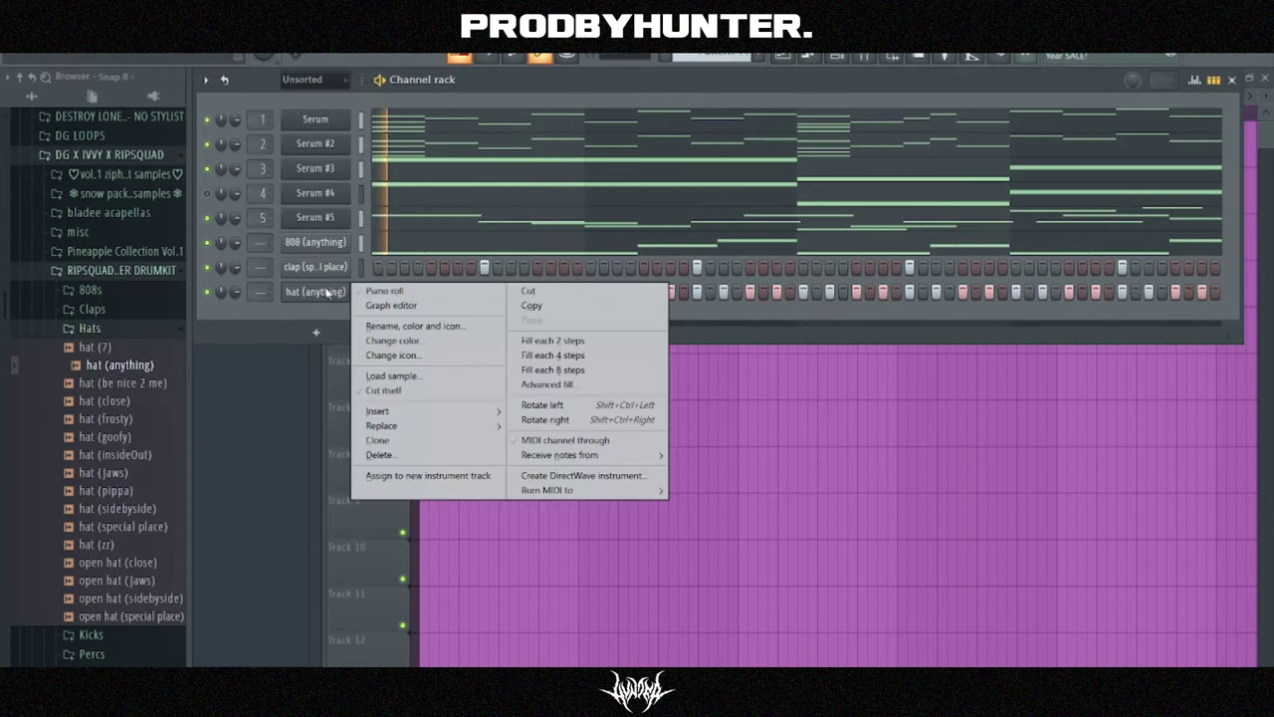
pyautogui.click(358, 288)
pyautogui.scroll(1, 494, 464)
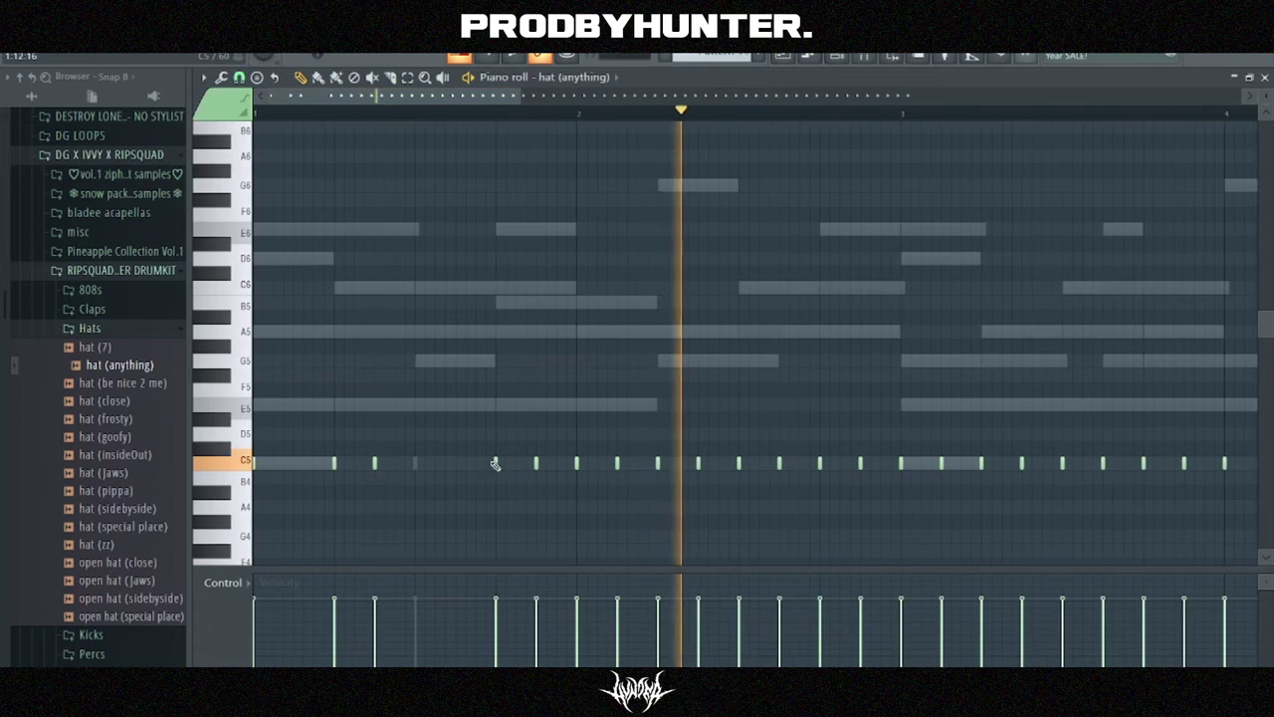
pyautogui.click(507, 463)
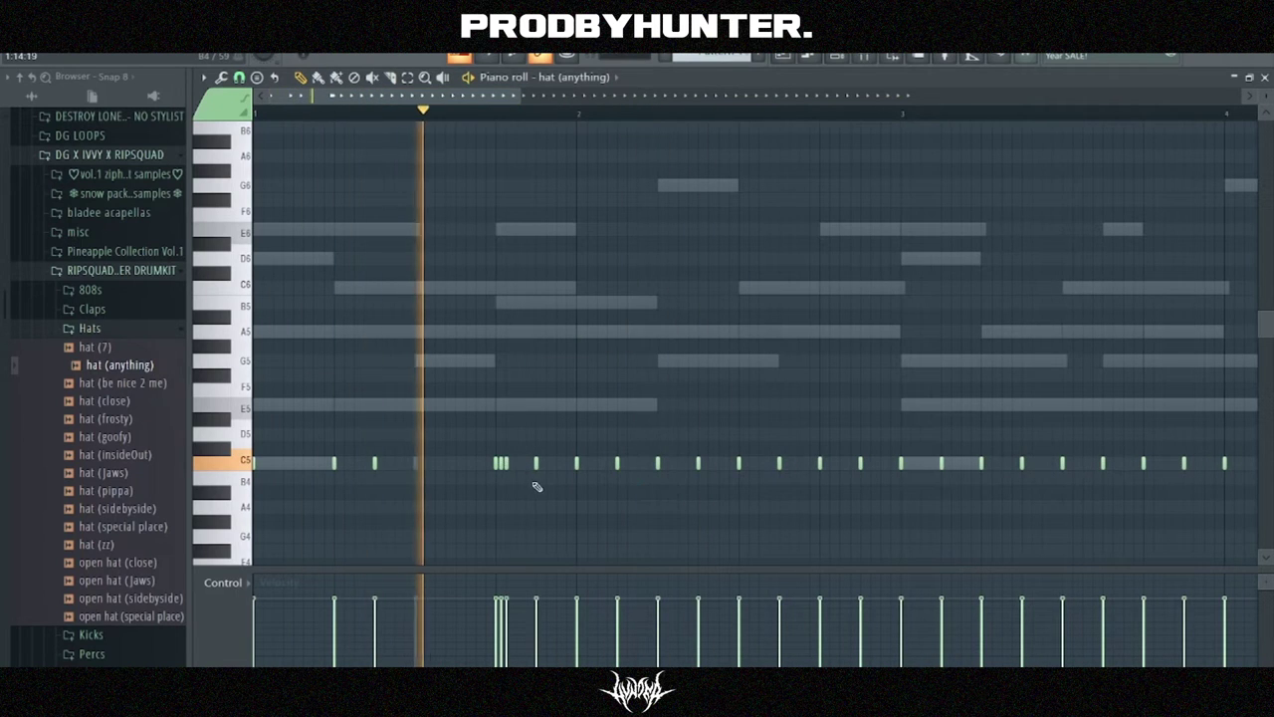
pyautogui.click(511, 463)
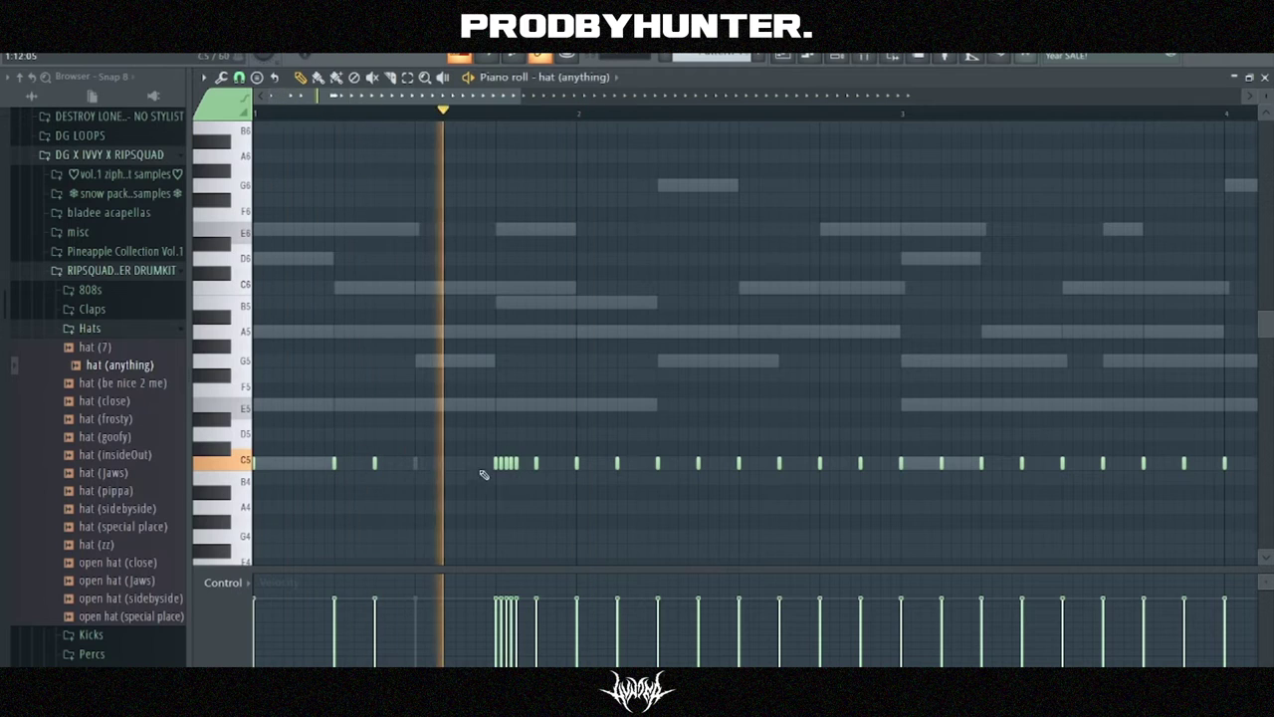
# - Remove bar 2's hat on step 3, try a three-hit roll on step 9, and delete that whole roll including its first hit
pyautogui.rightClick(617, 463)
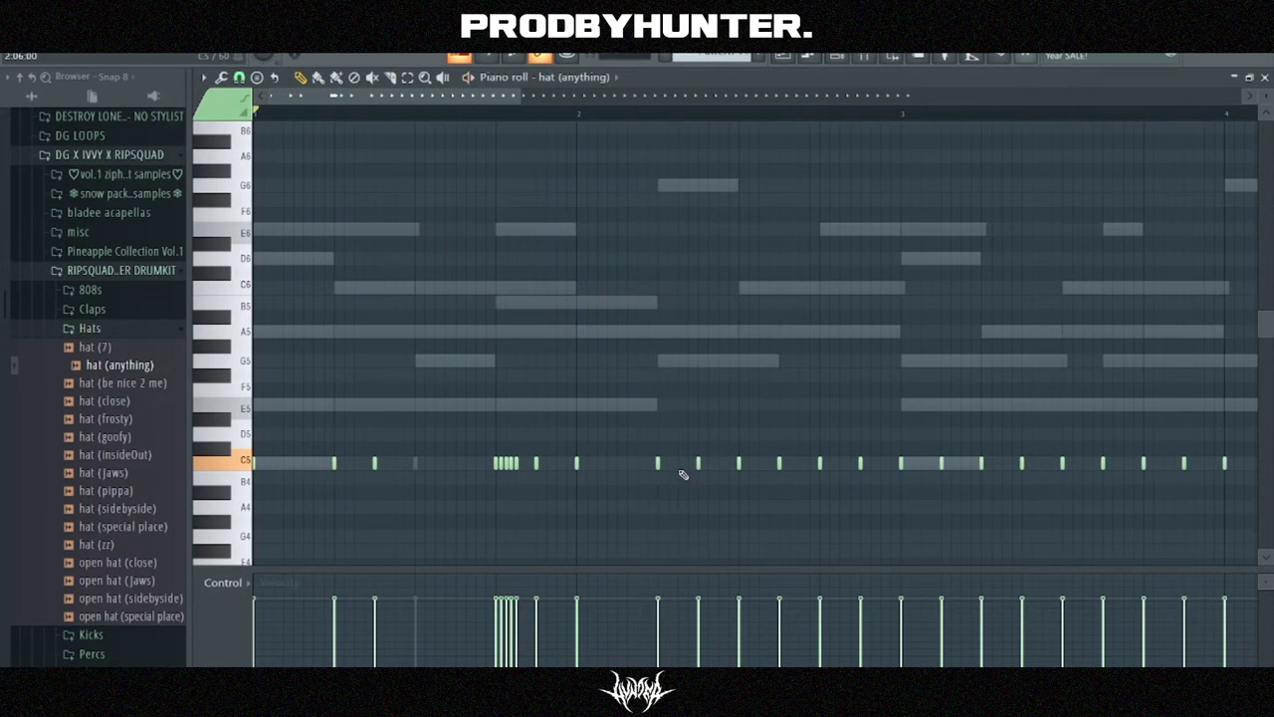
pyautogui.click(749, 468)
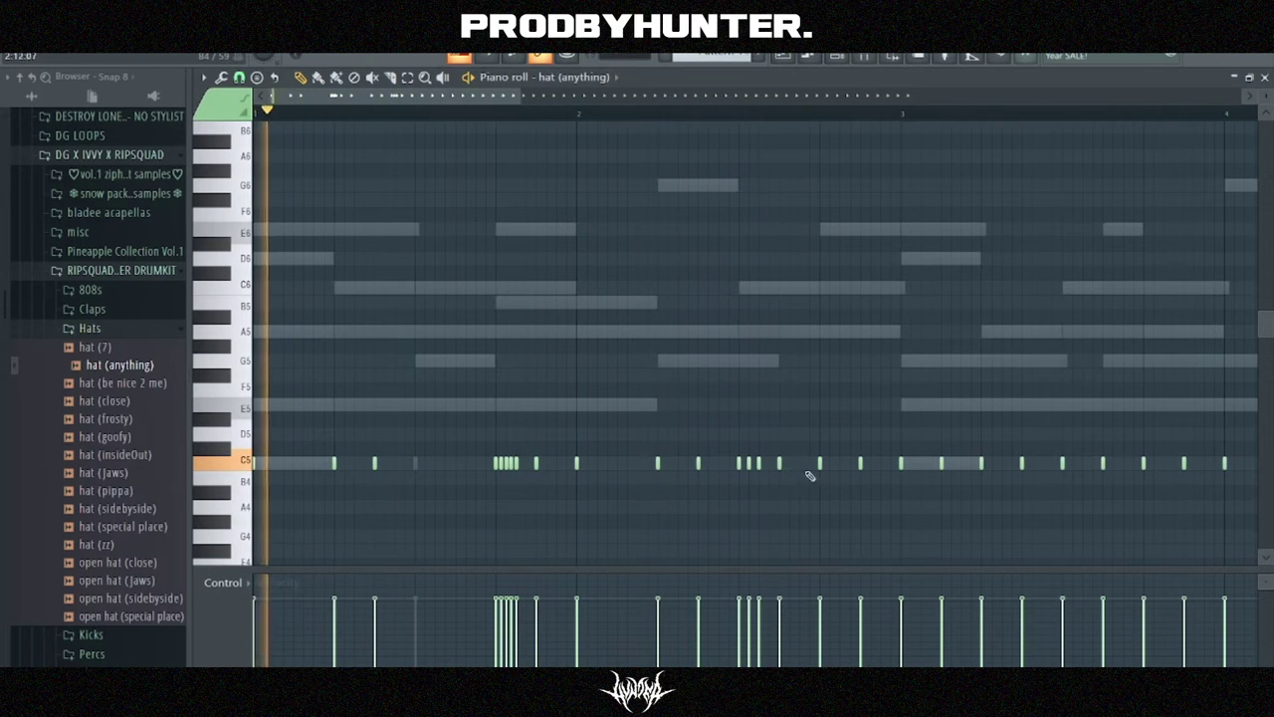
pyautogui.rightClick(759, 463)
pyautogui.rightClick(749, 463)
pyautogui.rightClick(739, 463)
# - Add hat rolls in bar 2: three hits from step 11 and a faster five-hit roll from step 13
pyautogui.click(800, 475)
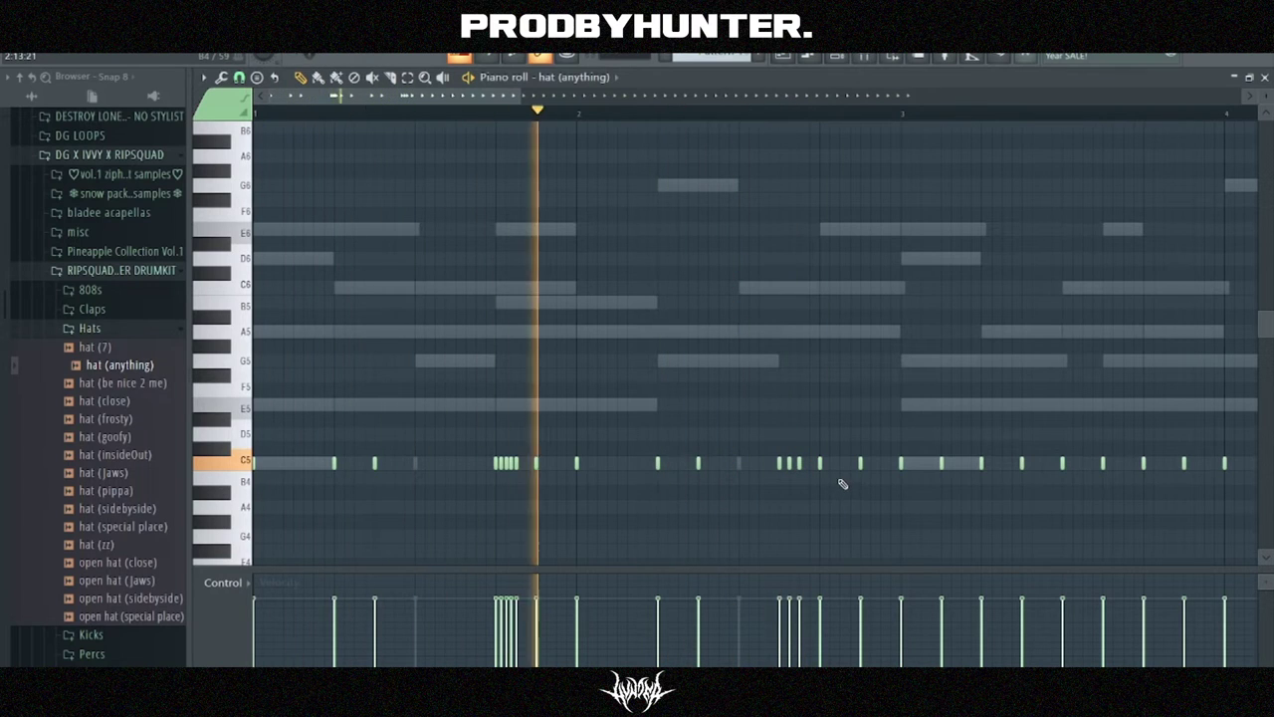
pyautogui.click(834, 475)
pyautogui.click(844, 476)
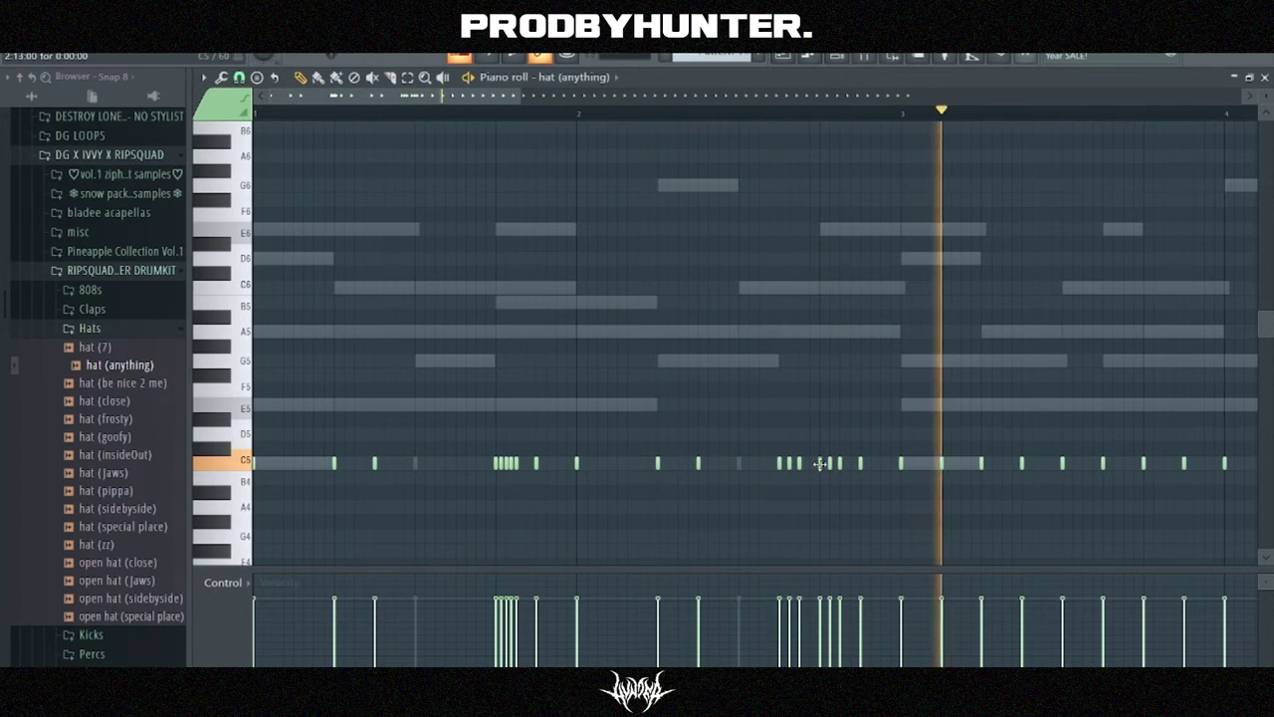
pyautogui.click(825, 465)
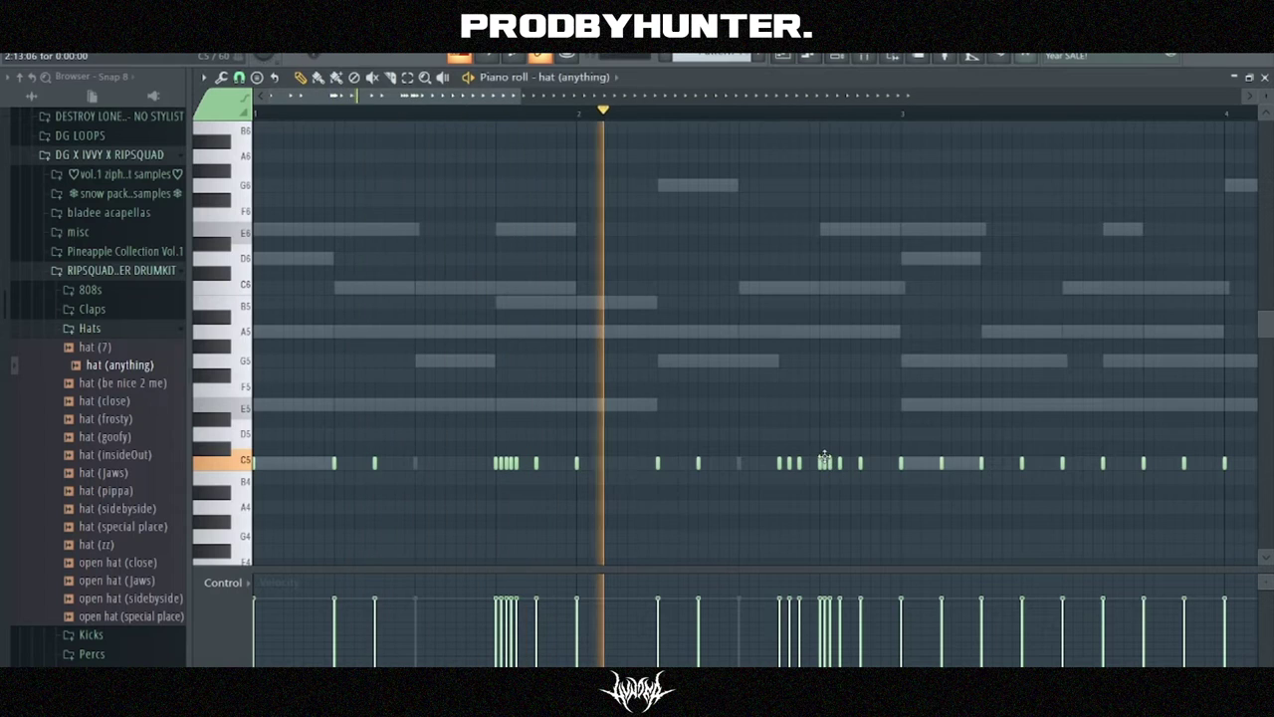
pyautogui.click(836, 468)
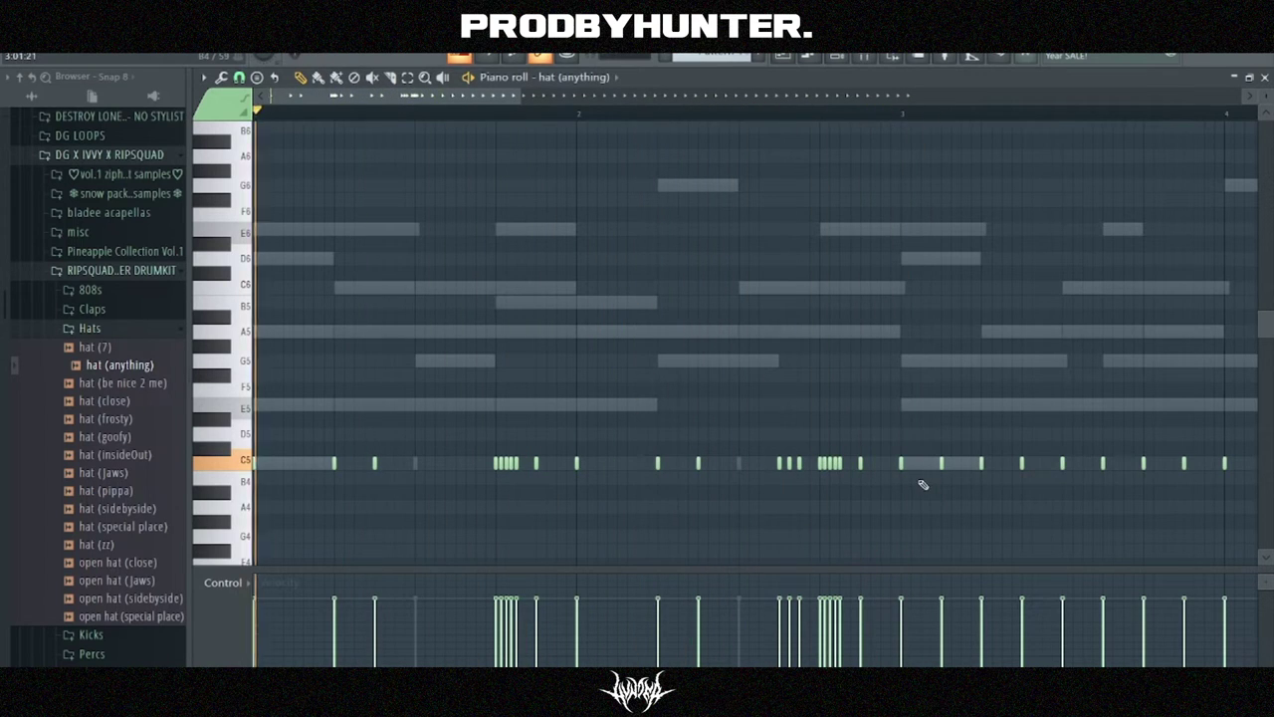
# - Add a fast five-hit hat roll from step 5 of bar 3 and lower it to G4
pyautogui.click(993, 471)
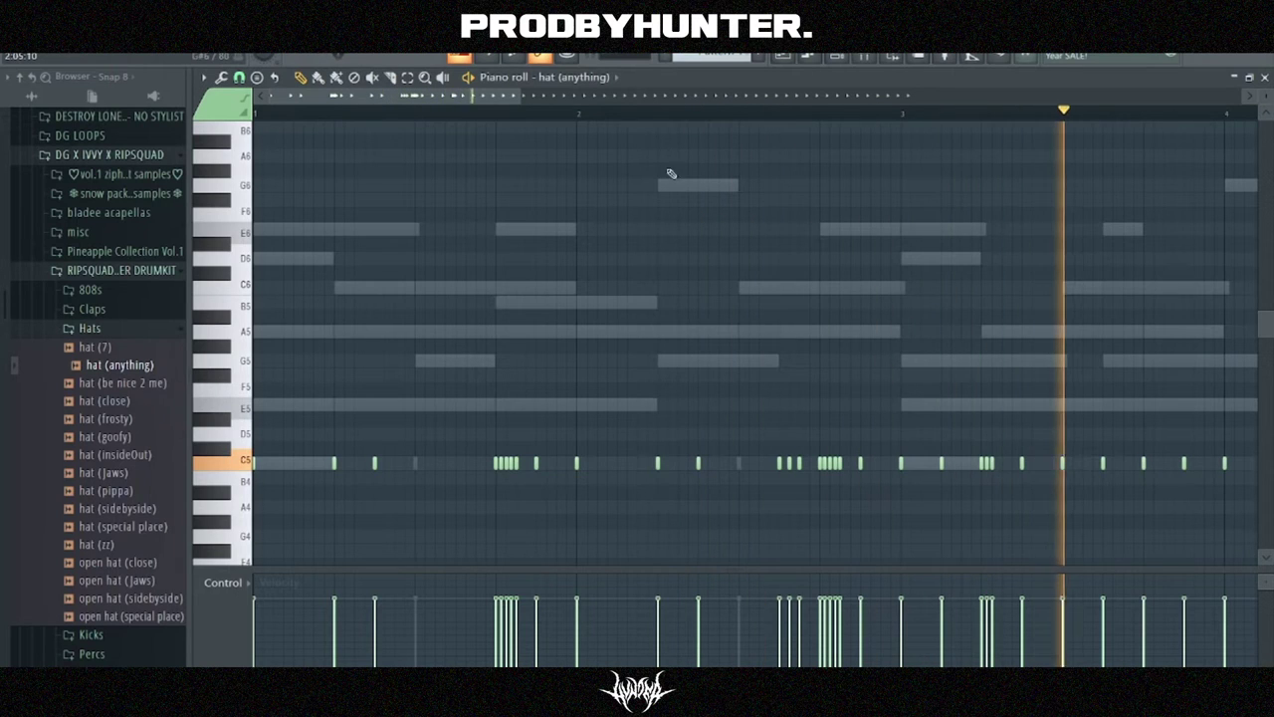
pyautogui.press('space')
pyautogui.press('space')
pyautogui.moveTo(515, 98); pyautogui.dragTo(556, 98)
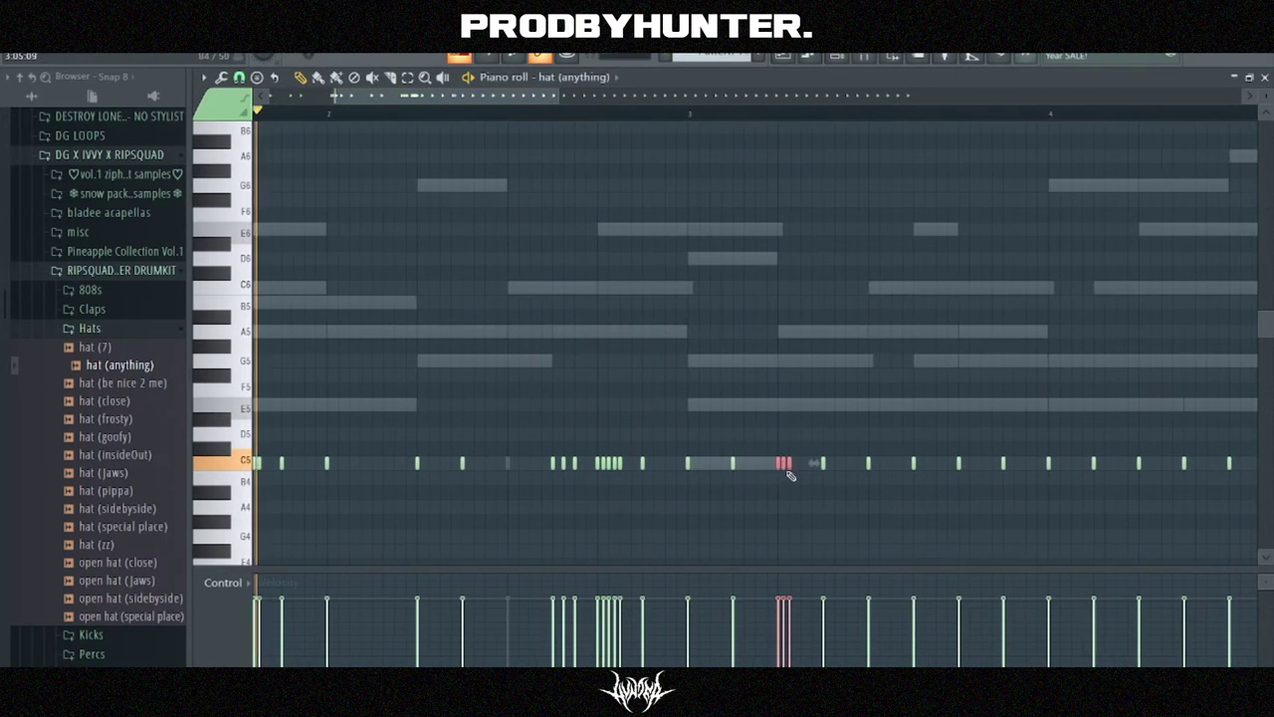
pyautogui.press('space')
pyautogui.moveTo(791, 476); pyautogui.dragTo(785, 552)
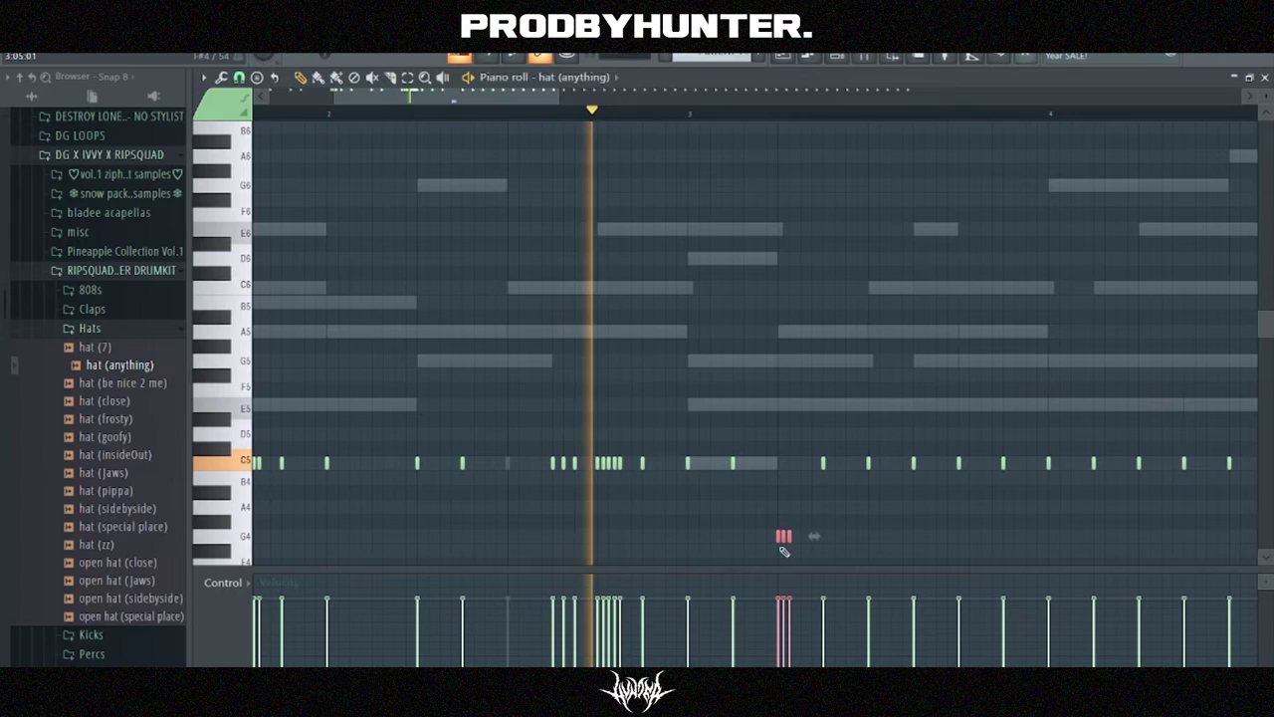
pyautogui.click(838, 541)
pyautogui.rightClick(837, 540)
pyautogui.press('space')
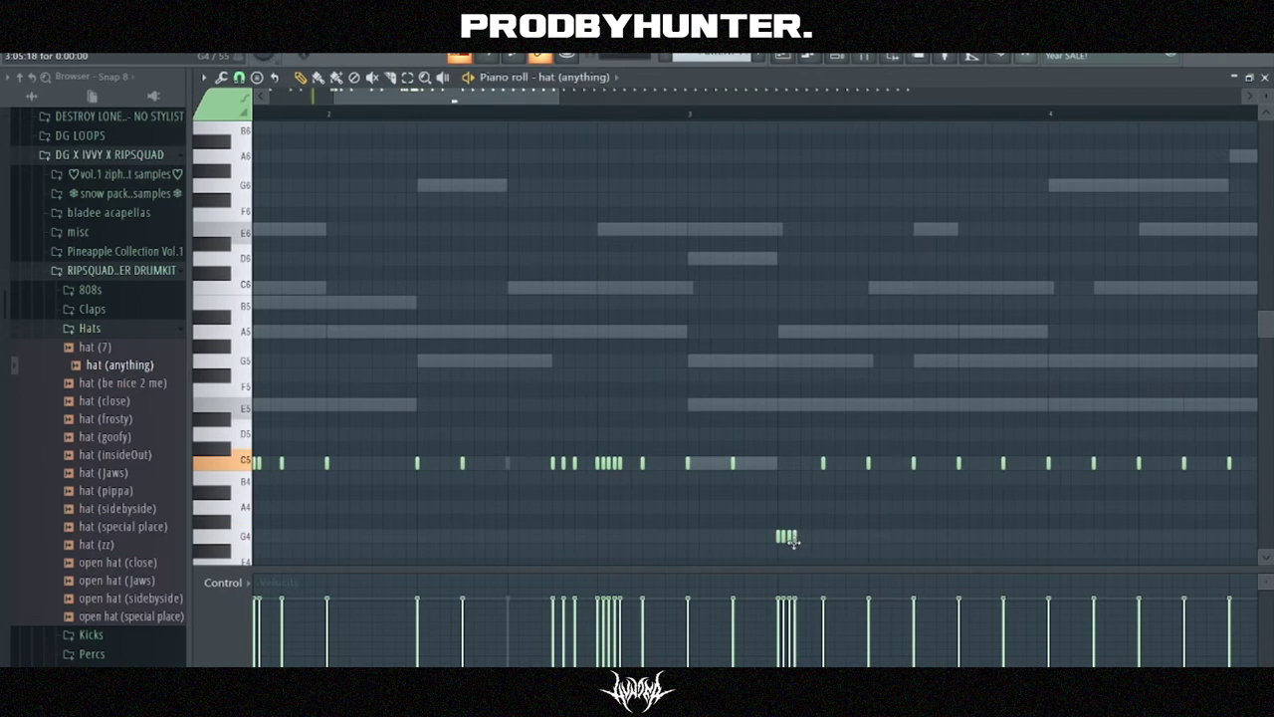
pyautogui.click(802, 538)
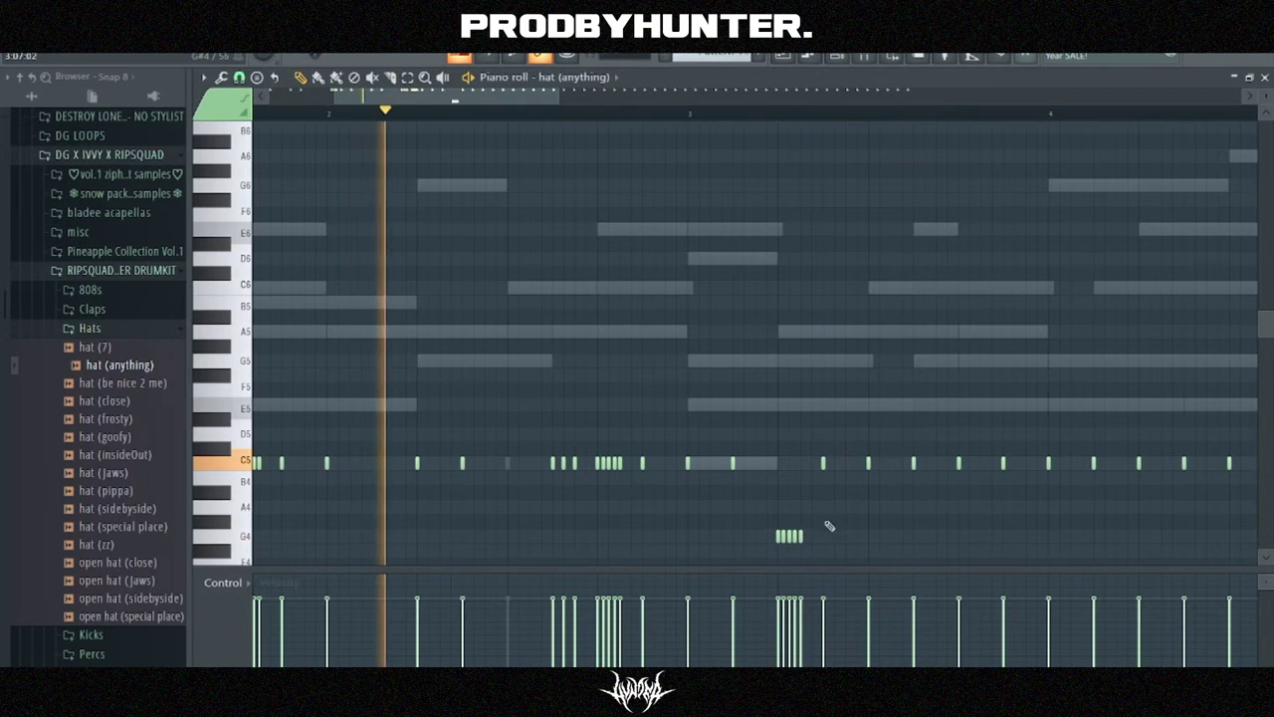
# - In bar 3, remove the hats on steps 9 and 11 and build a rising roll from step 13 through C4, D4, E4, F#4 and G4
pyautogui.rightClick(868, 464)
pyautogui.rightClick(915, 466)
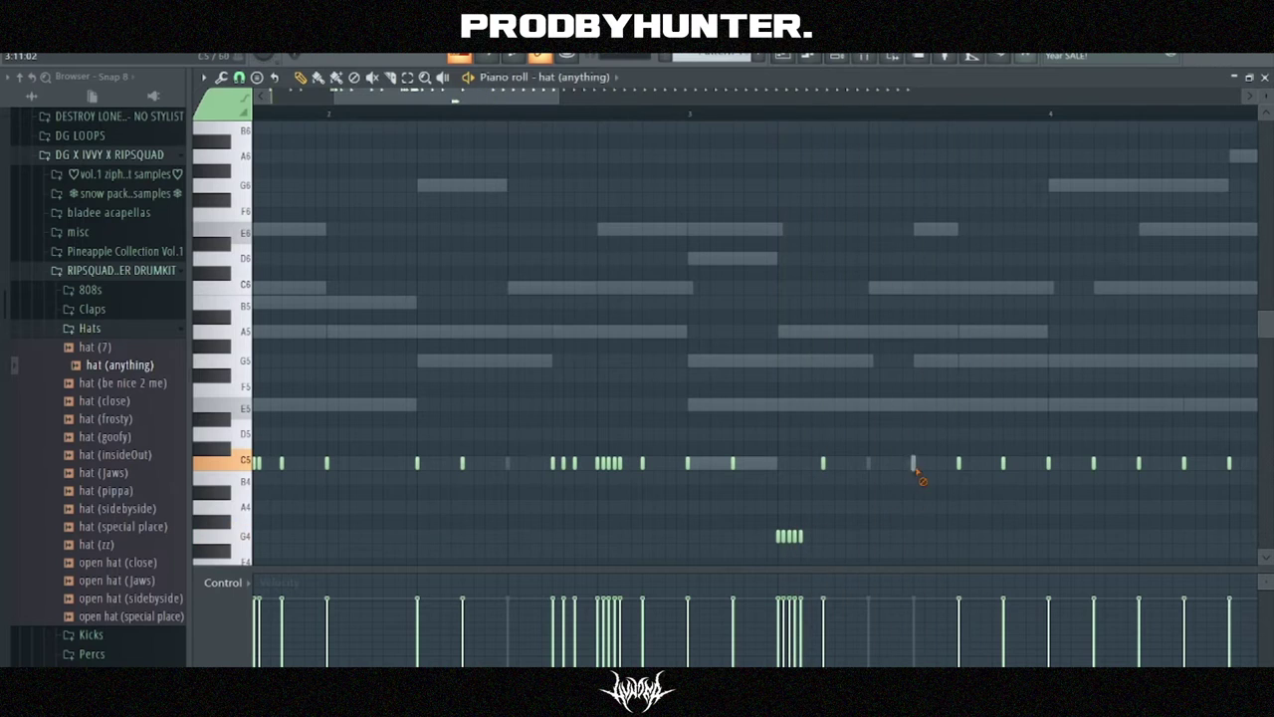
pyautogui.moveTo(963, 560); pyautogui.dragTo(960, 498)
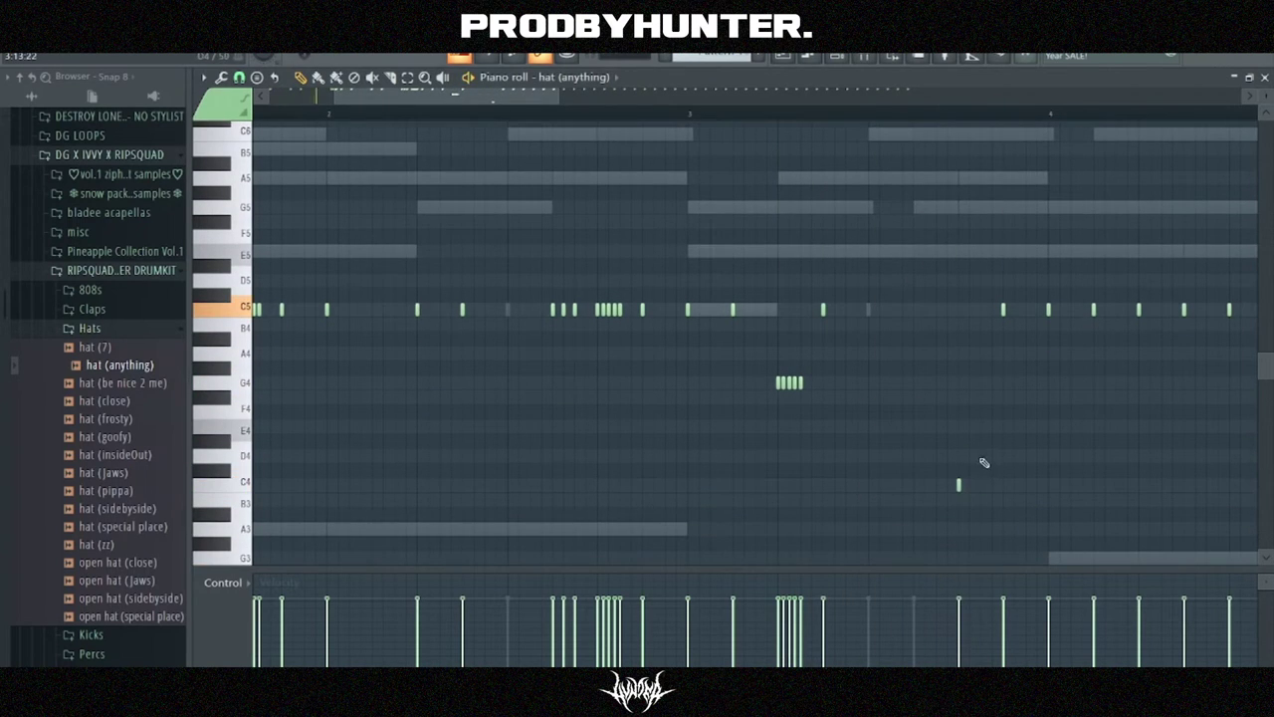
pyautogui.click(970, 455)
pyautogui.click(980, 427)
pyautogui.click(992, 398)
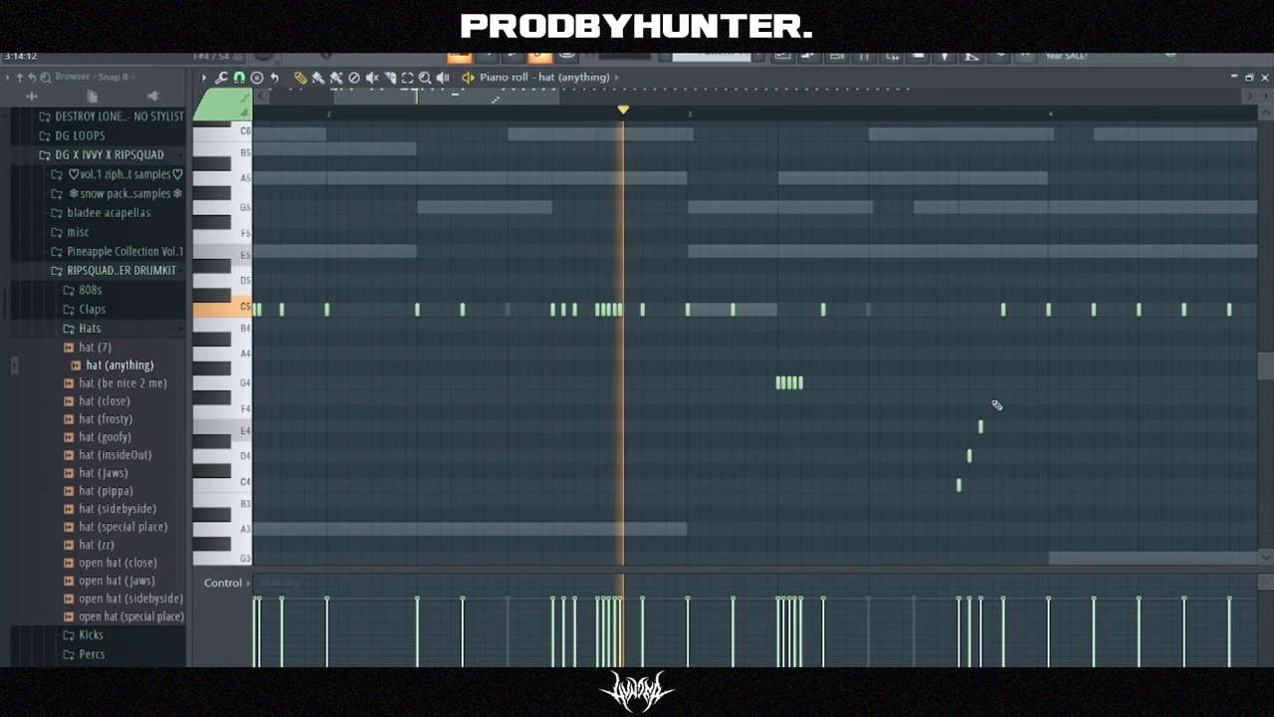
pyautogui.rightClick(1003, 310)
pyautogui.press('space')
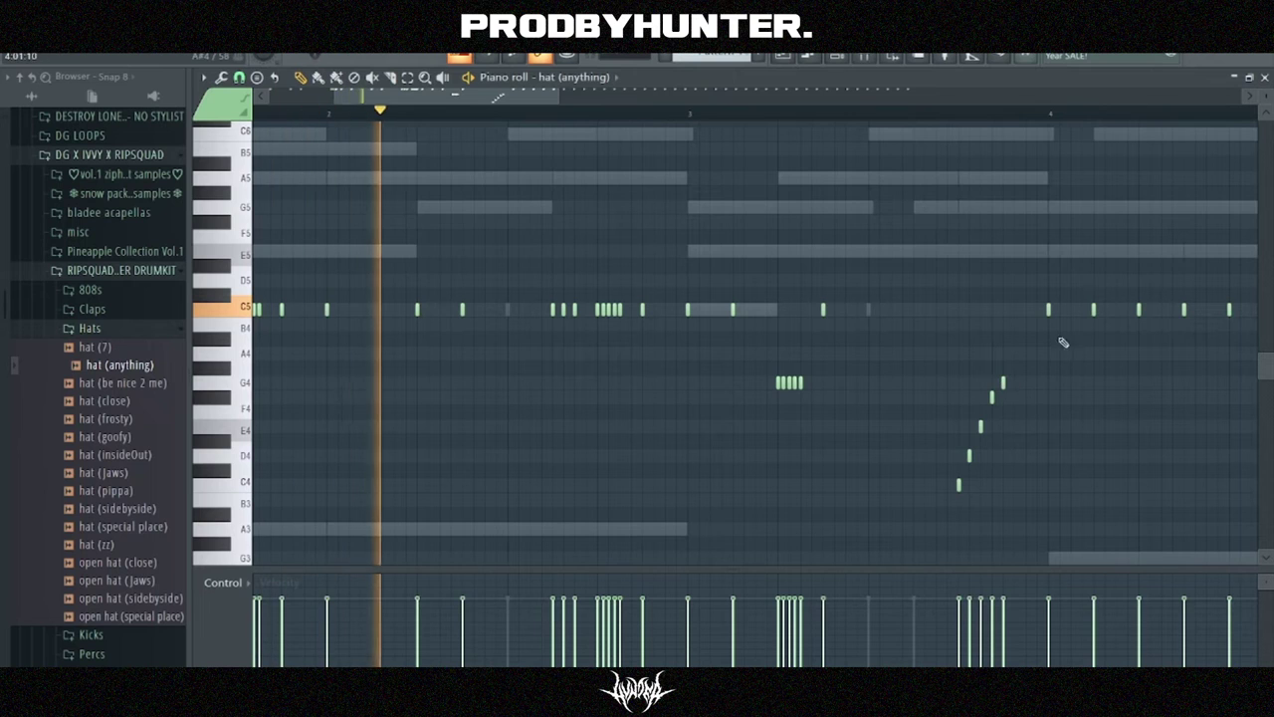
# - Remove bar 4's hat on step 3 and add a fast five-hit C5 roll from step 5
pyautogui.scroll(-2, 518, 100)
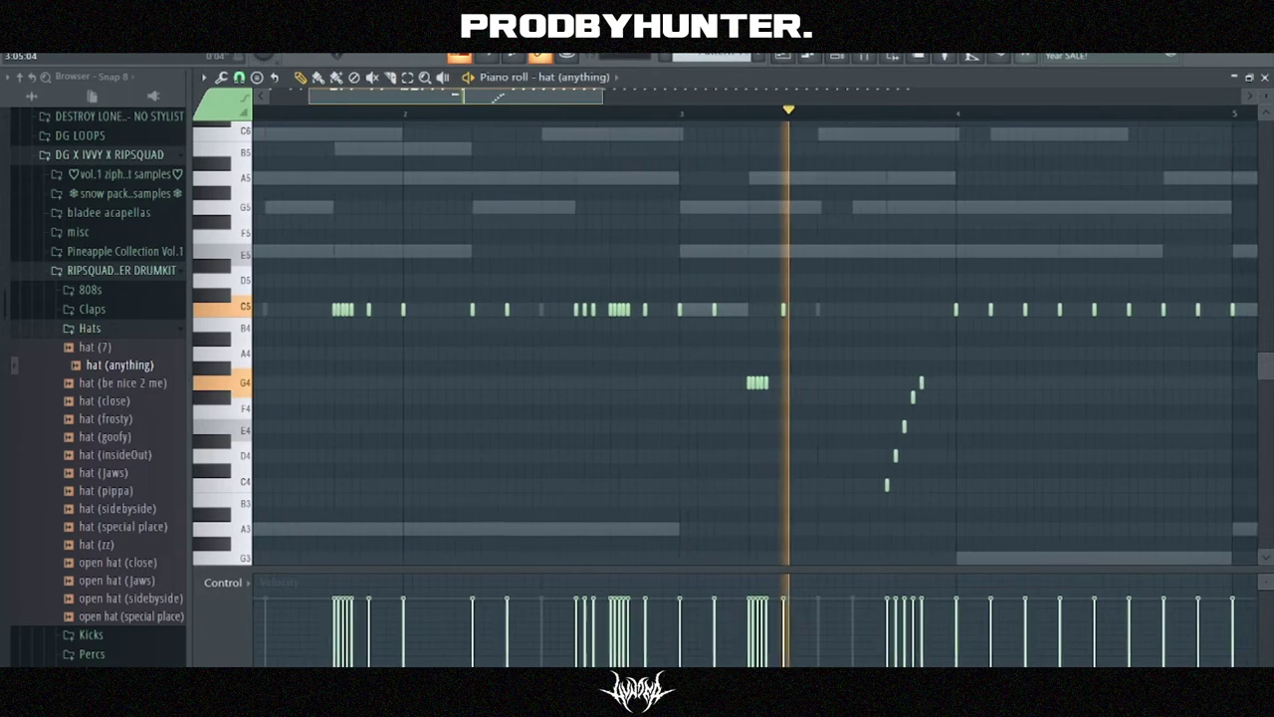
pyautogui.scroll(1, 721, 267)
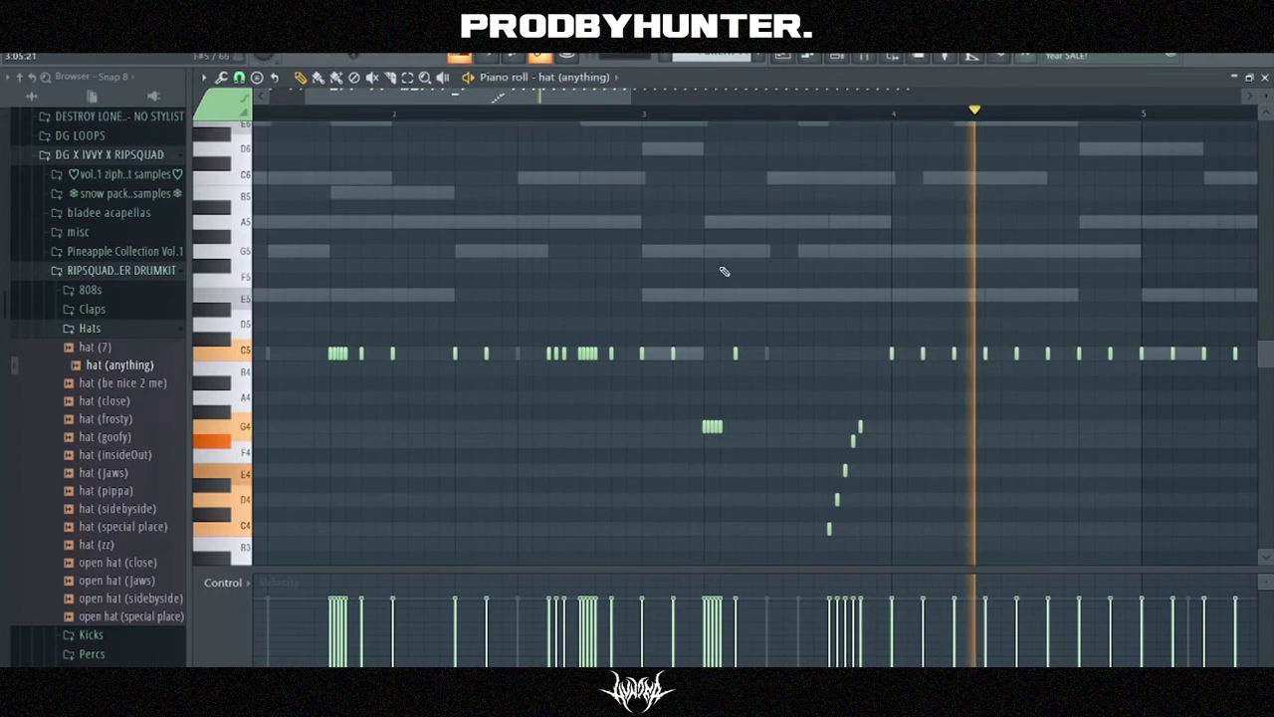
pyautogui.rightClick(923, 356)
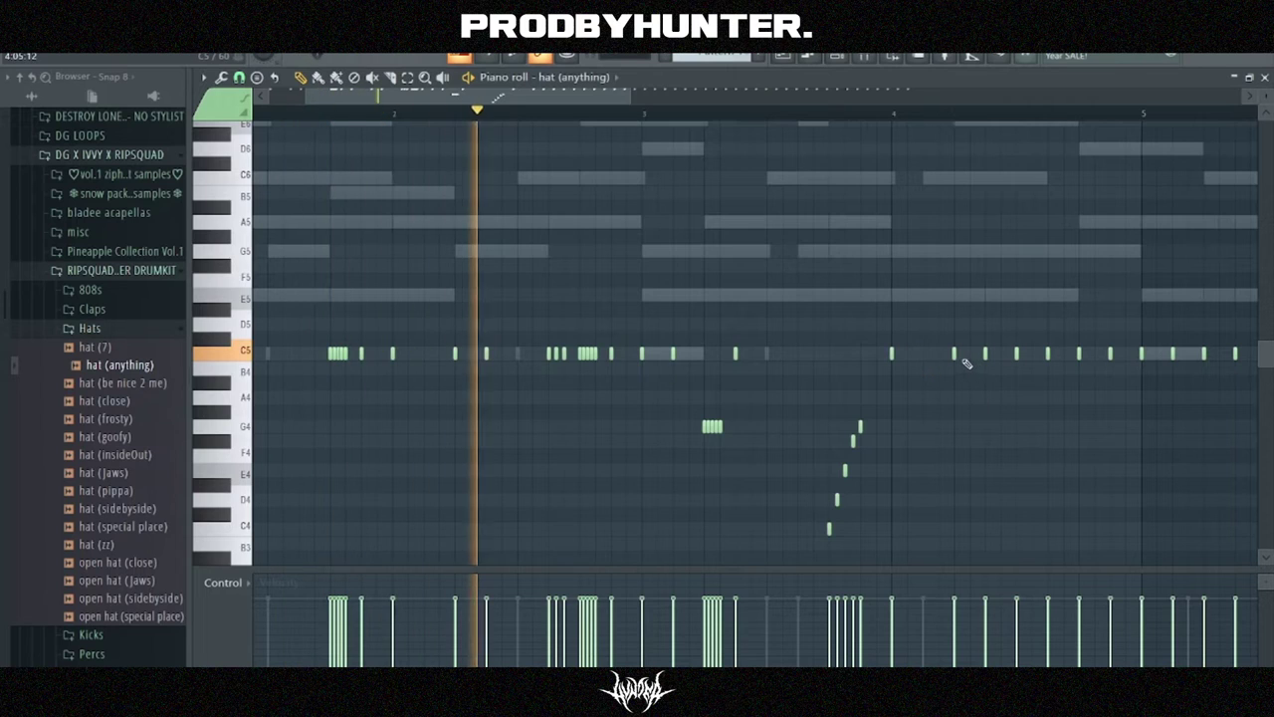
pyautogui.click(958, 355)
pyautogui.click(961, 355)
pyautogui.click(966, 354)
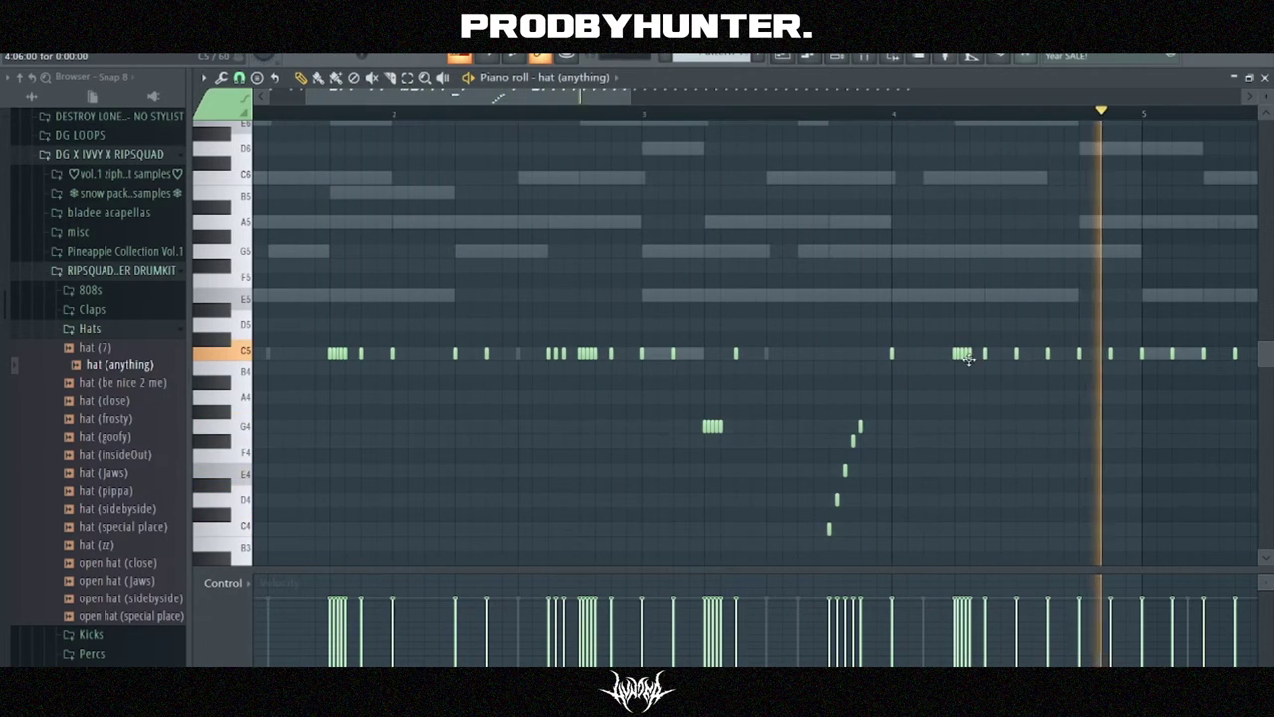
# - Delete all hats in bars 5 to 8 and lengthen the remaining hits with quick legato
pyautogui.scroll(-4, 612, 101)
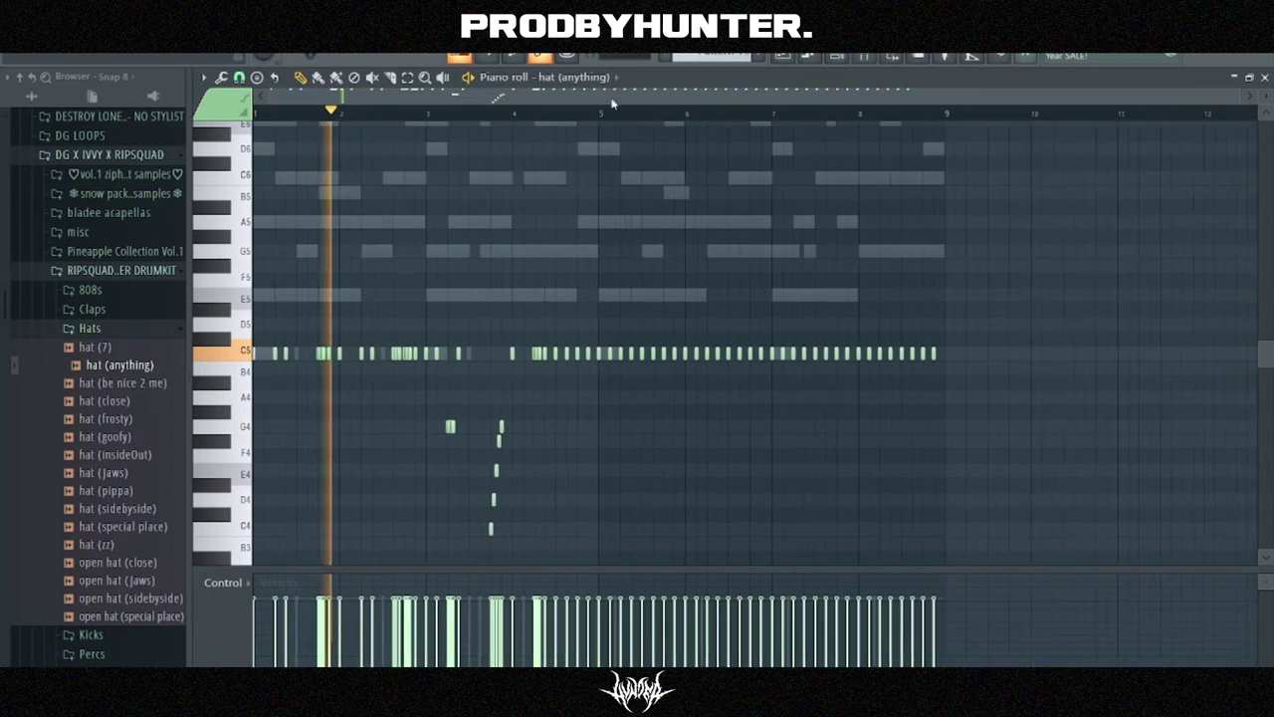
pyautogui.moveTo(576, 352); pyautogui.dragTo(902, 353)
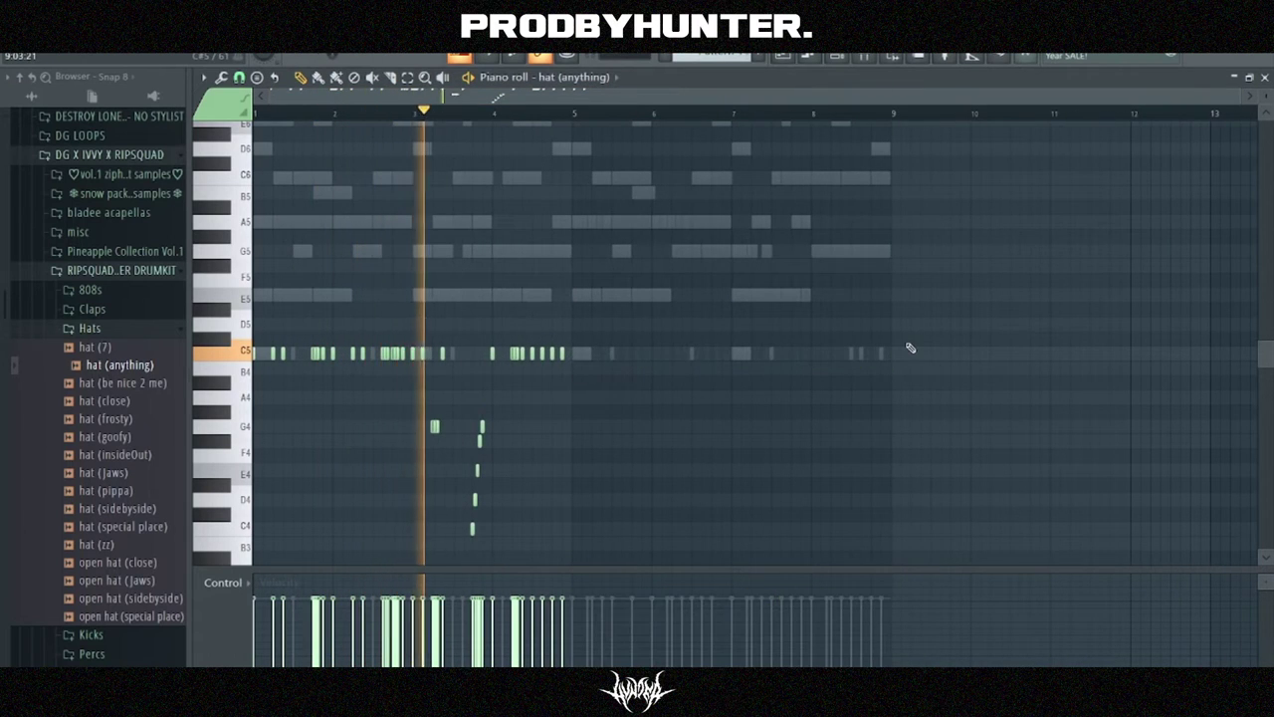
pyautogui.hotkey('ctrl', 'l')
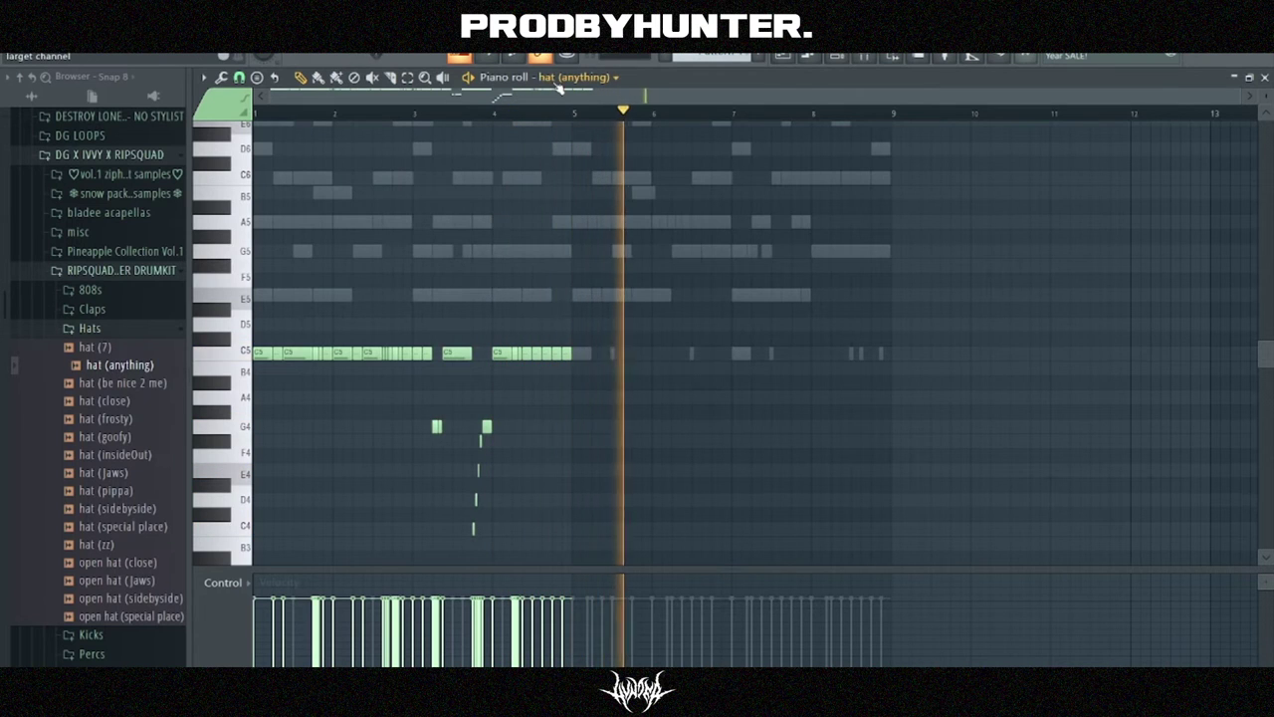
# - Duplicate the four-bar hat pattern into bars 5 to 8 and delete the stray C6 note
pyautogui.hotkey('ctrl', 'b')
pyautogui.click(562, 179)
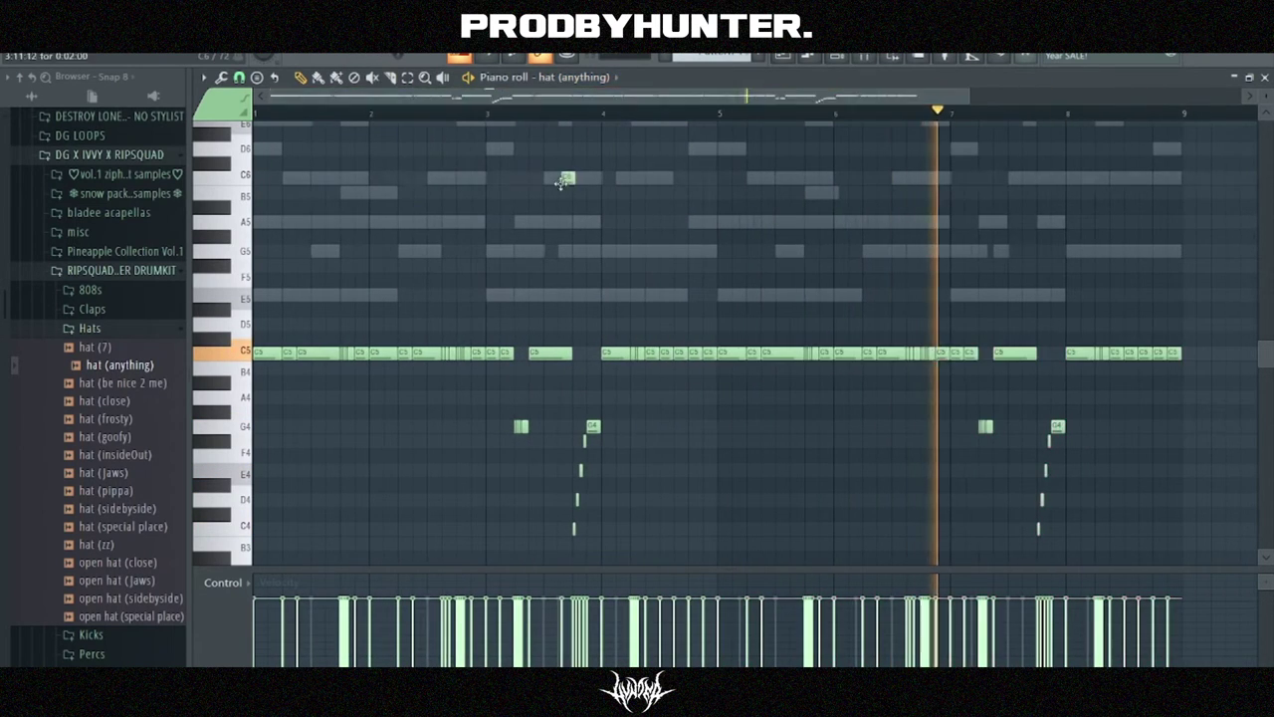
pyautogui.rightClick(563, 178)
pyautogui.scroll(1, 540, 94)
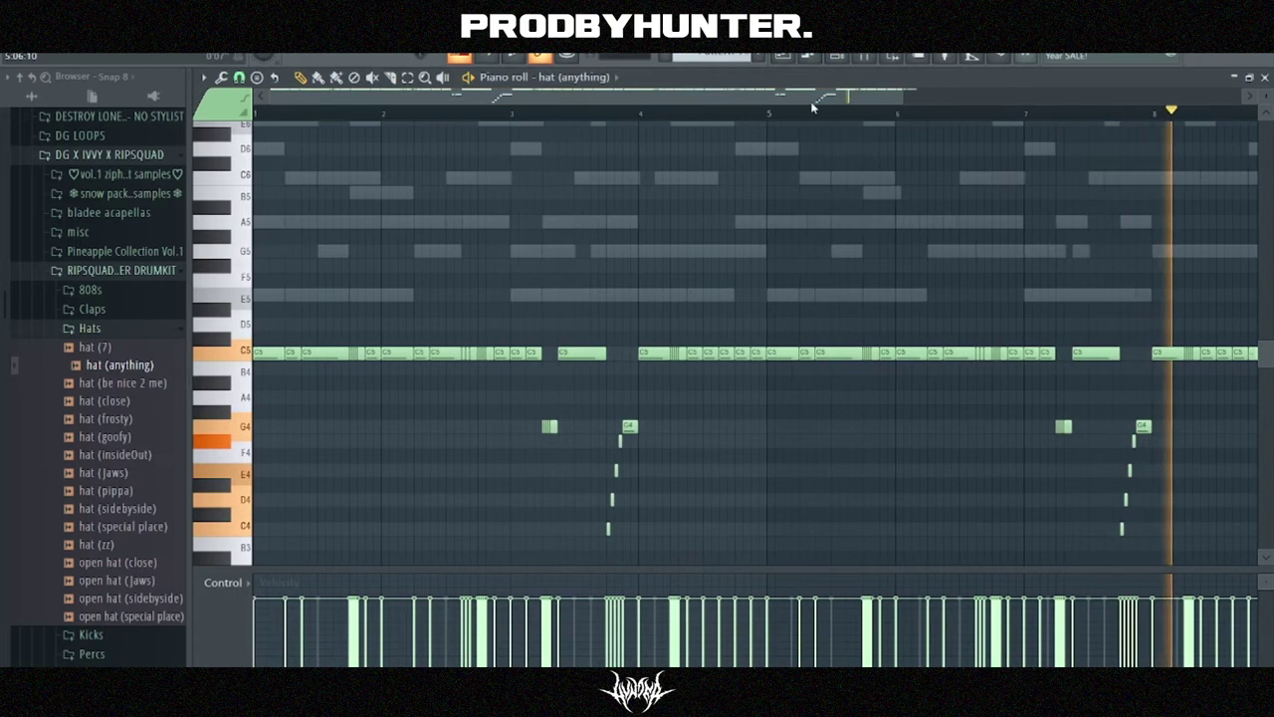
pyautogui.scroll(-1, 541, 92)
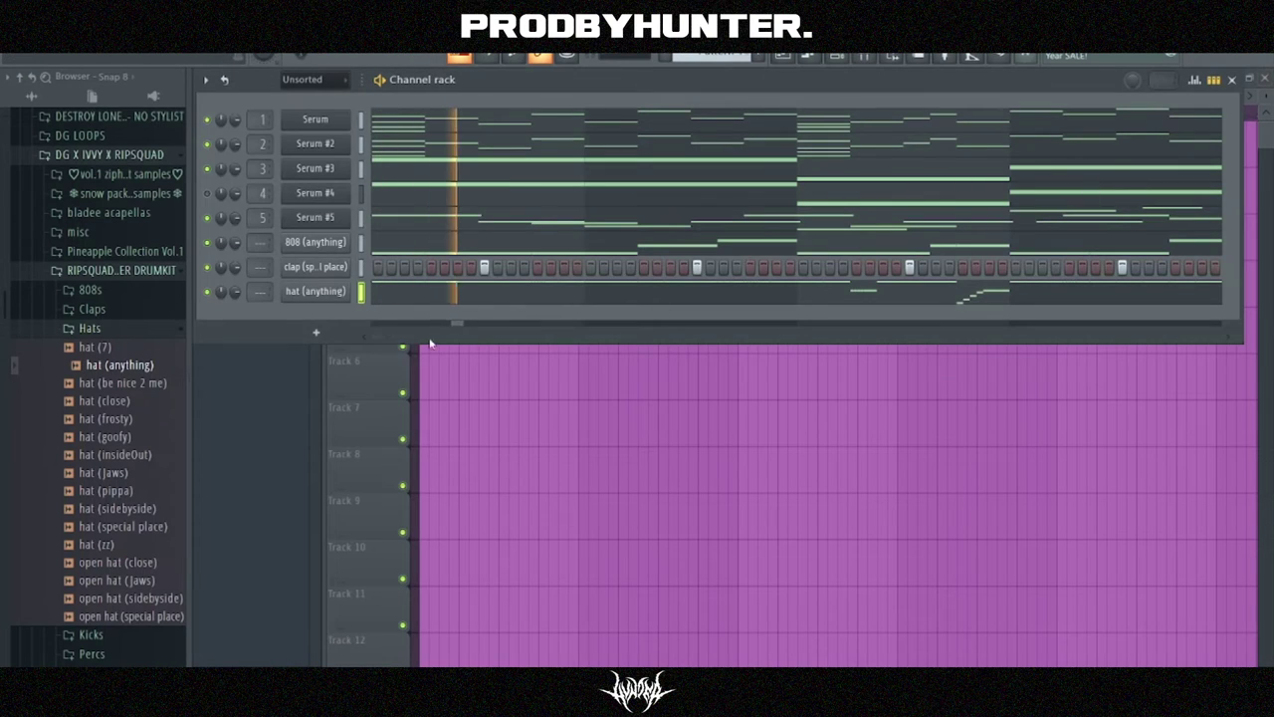
# - Load cym (Jaws) from the kit's Percs folder into a new channel and adjust its time-stretching time setting
pyautogui.click(95, 329)
pyautogui.click(123, 367)
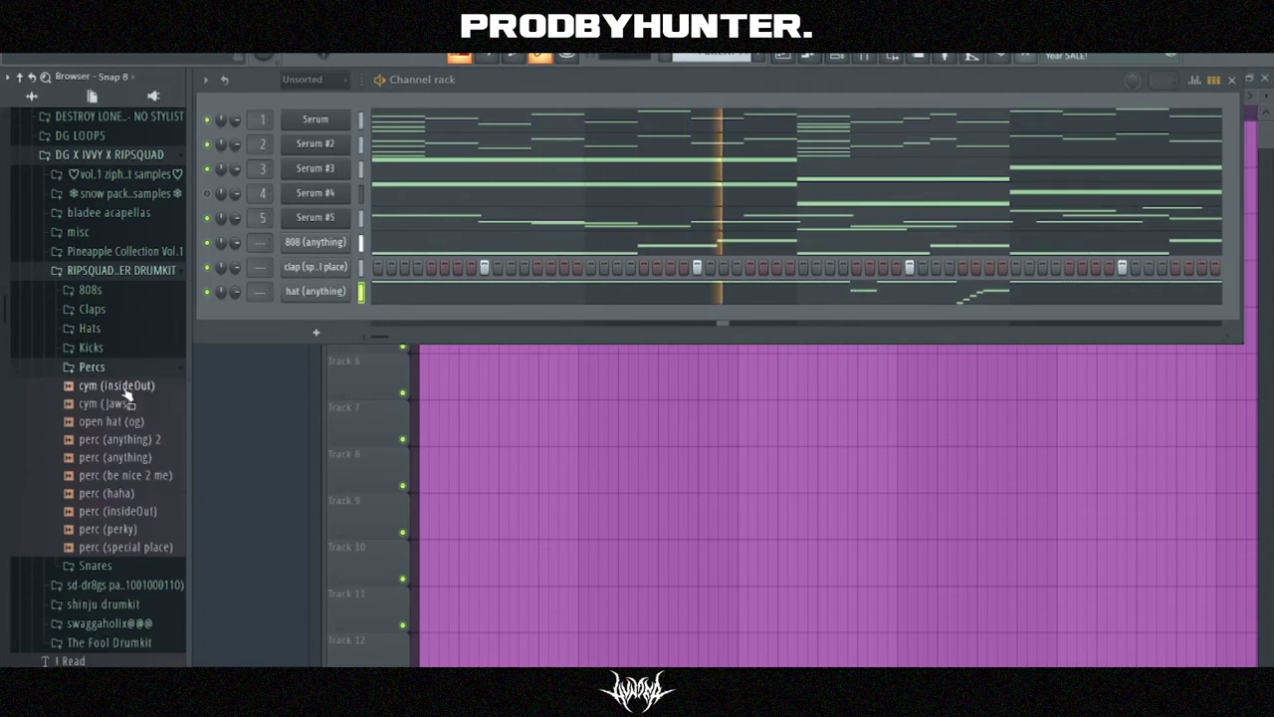
pyautogui.moveTo(315, 323); pyautogui.dragTo(319, 318)
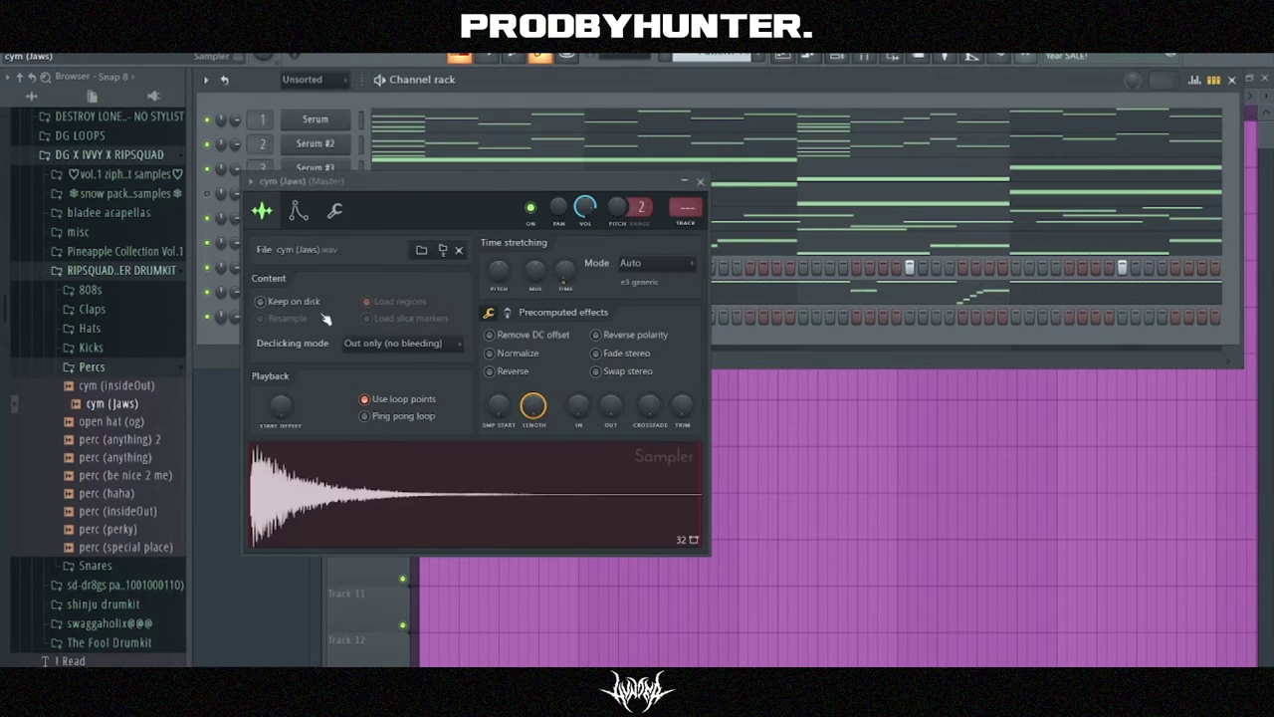
pyautogui.rightClick(565, 270)
pyautogui.click(587, 277)
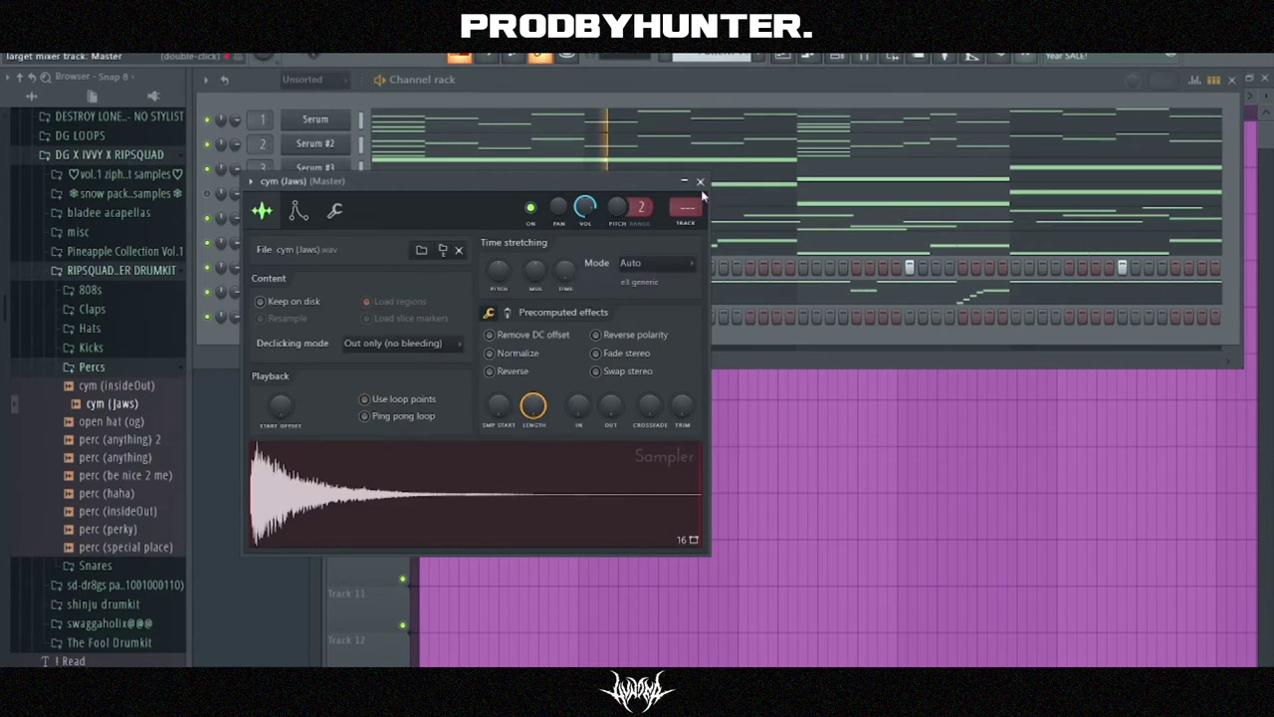
pyautogui.click(701, 182)
# - Place cymbal hits at the start of bar 1 and bar 5
pyautogui.press('space')
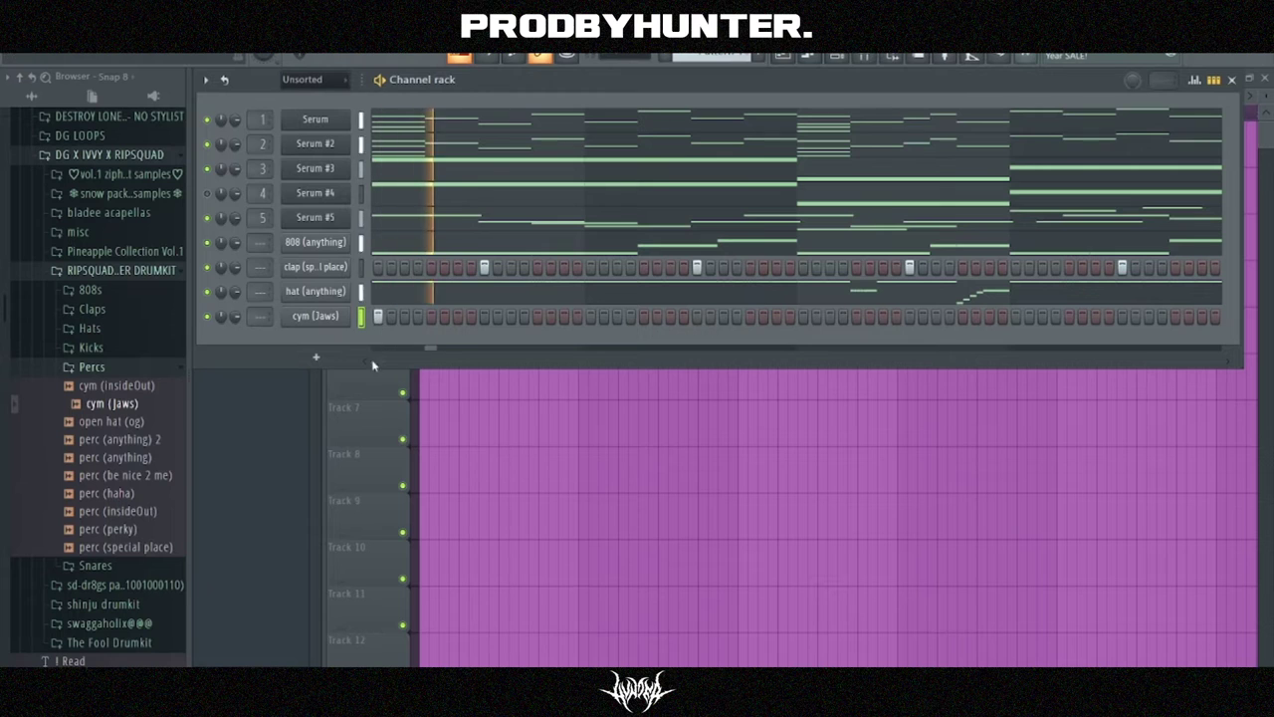
pyautogui.rightClick(347, 308)
pyautogui.click(370, 314)
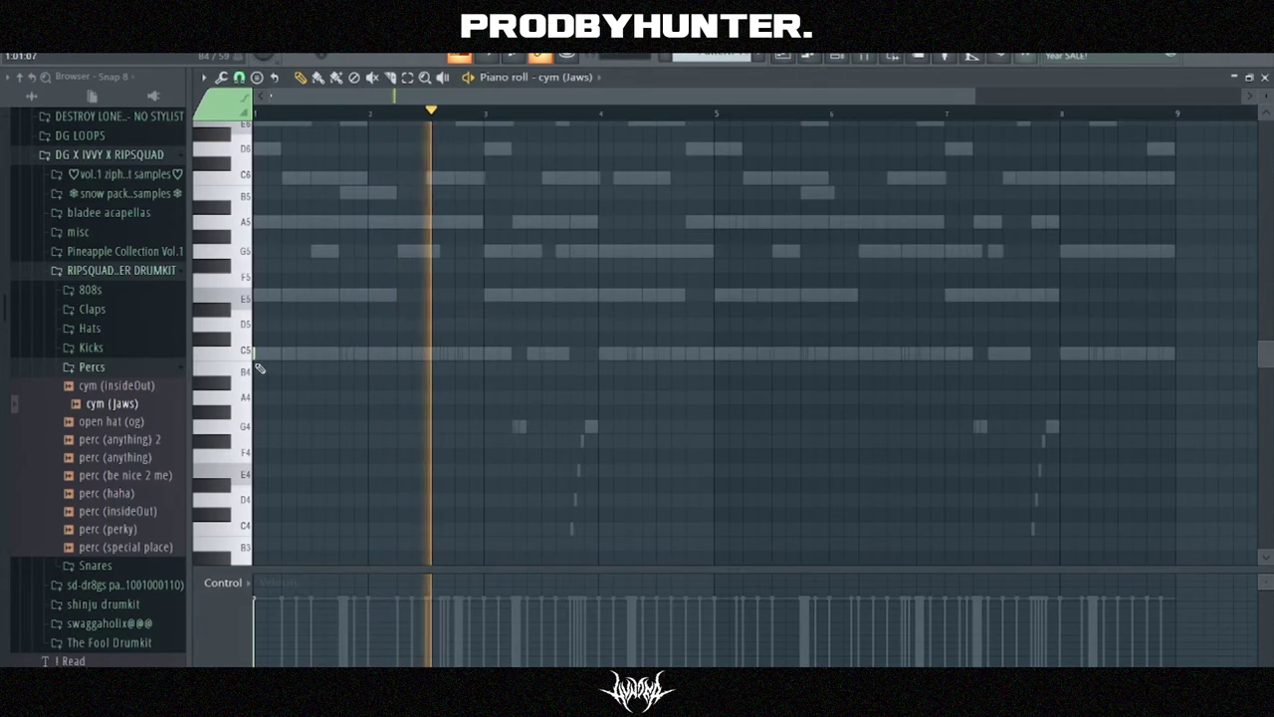
pyautogui.click(715, 354)
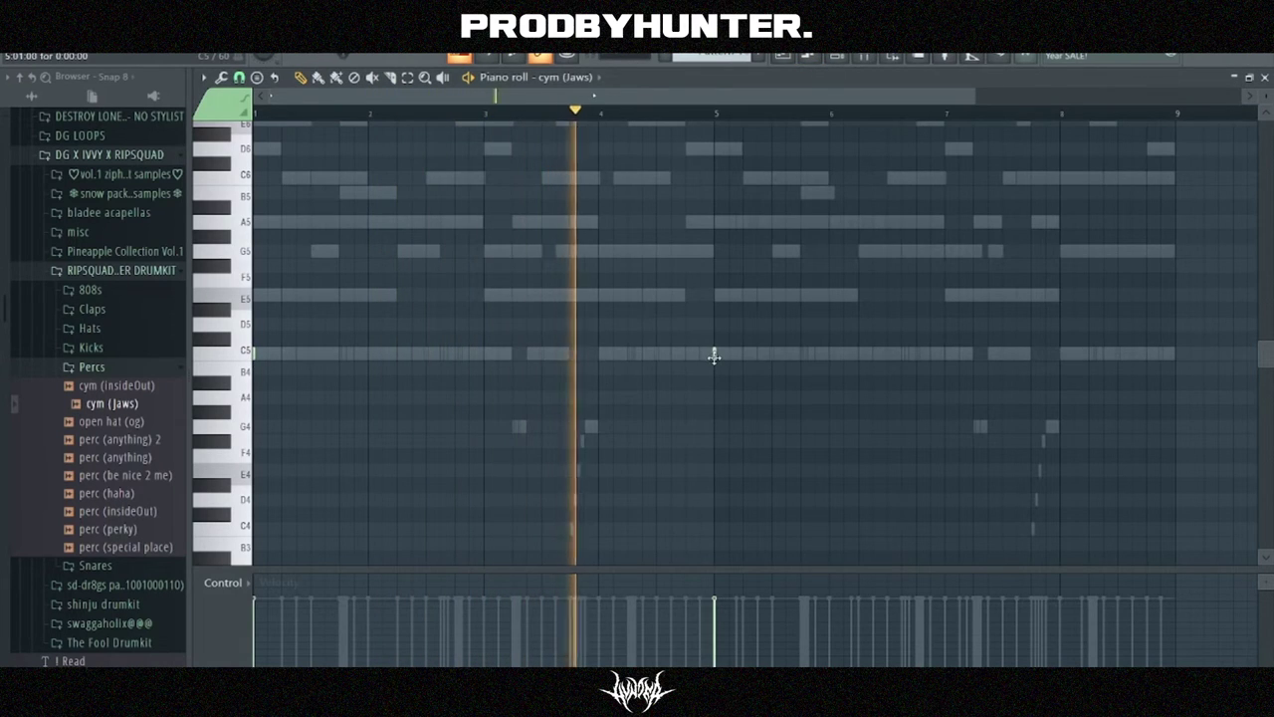
pyautogui.click(1264, 78)
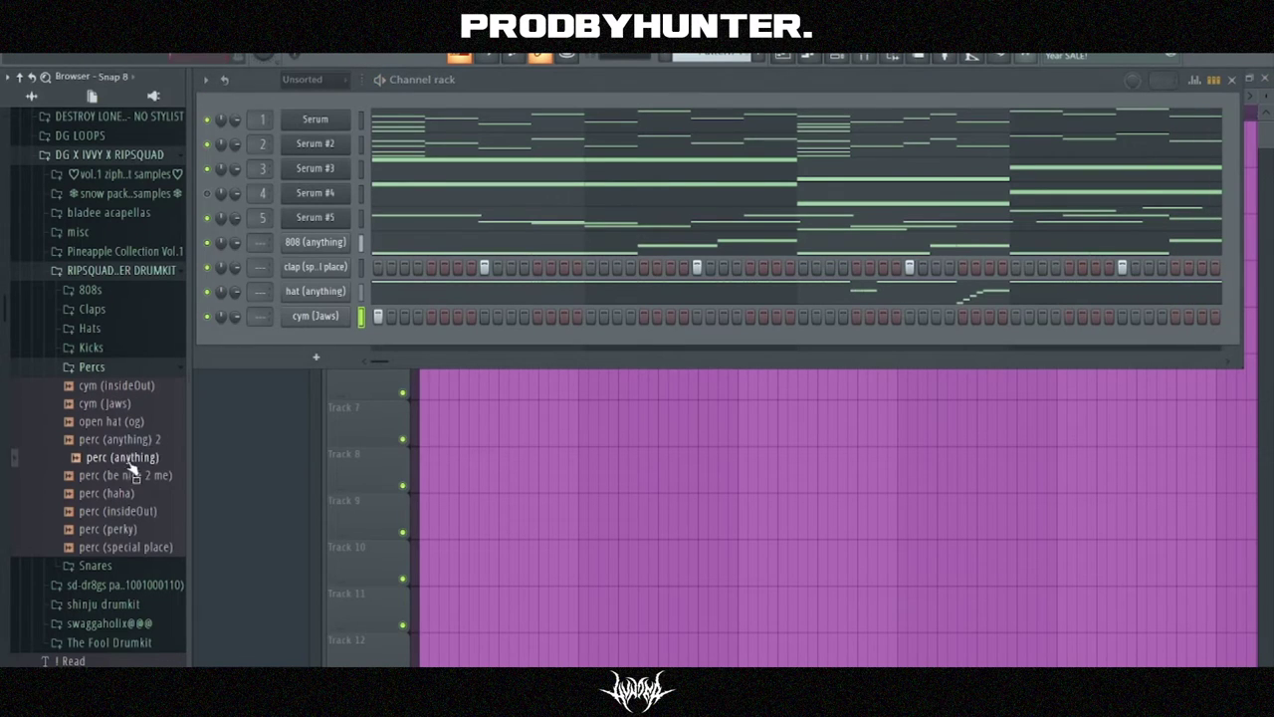
# - Load snare (rip classic) from the Snares folder into a new channel and adjust its time-stretching time setting
pyautogui.click(94, 367)
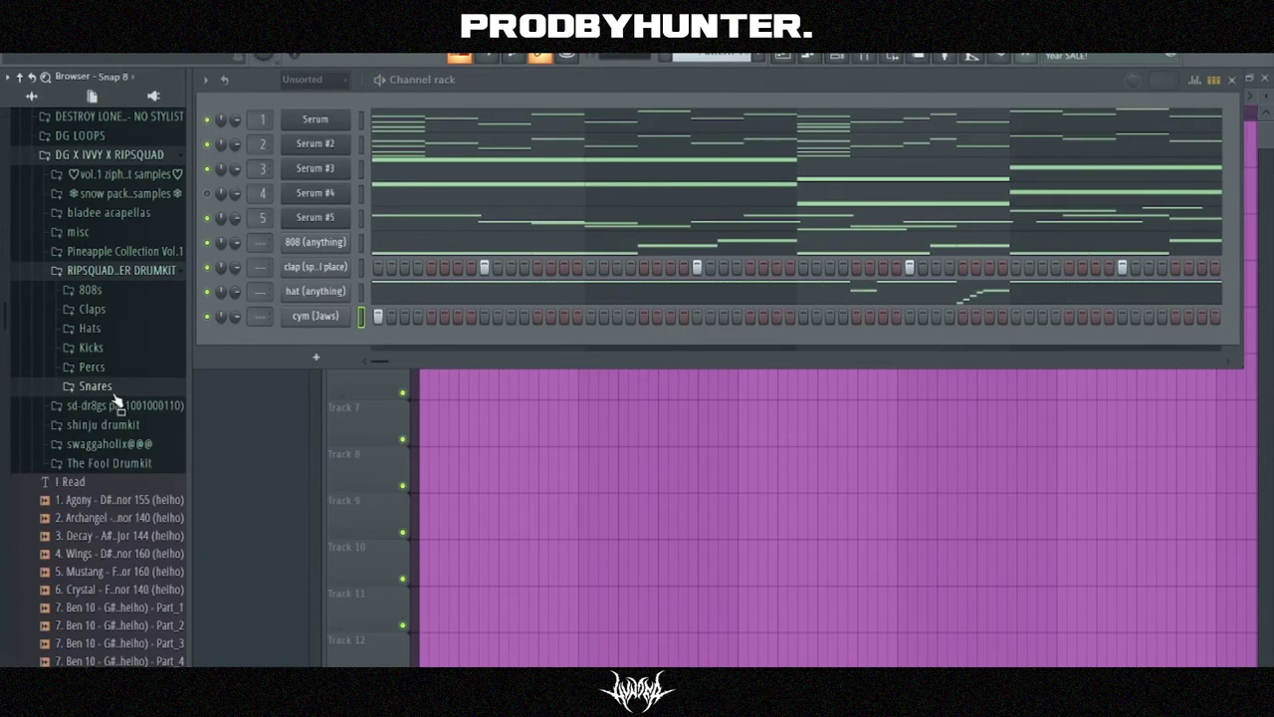
pyautogui.click(92, 385)
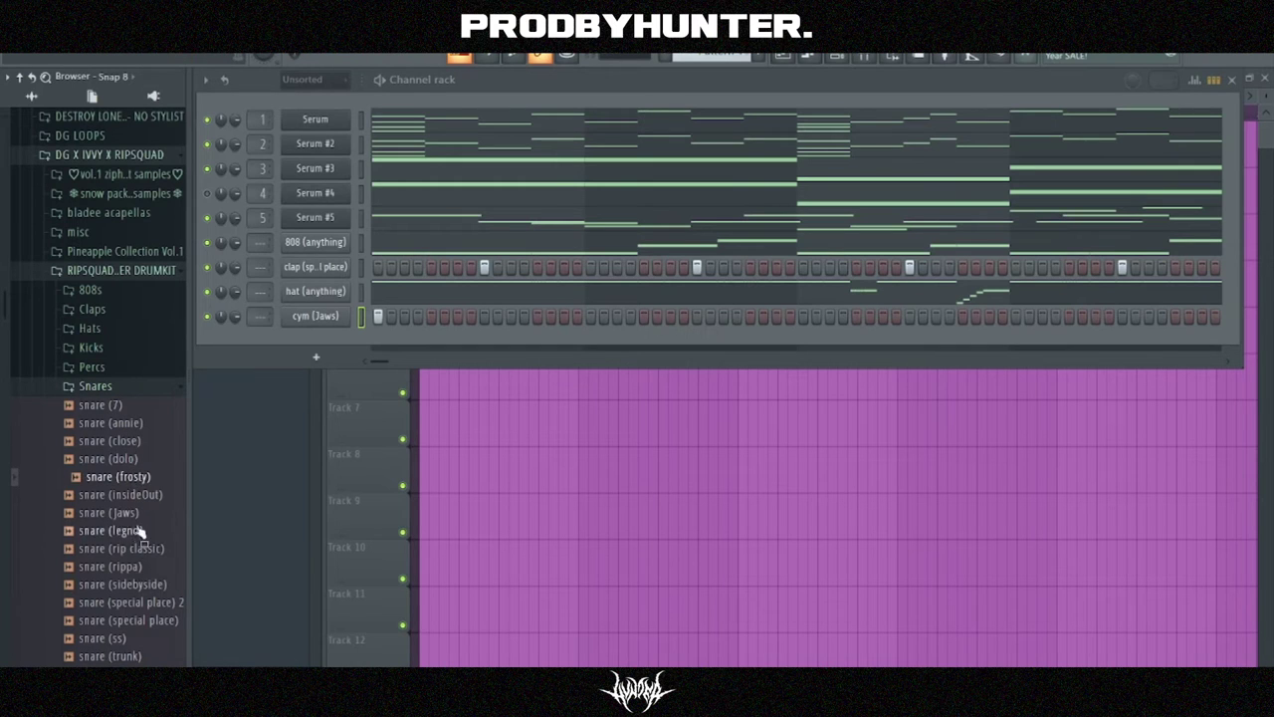
pyautogui.moveTo(279, 349); pyautogui.dragTo(304, 345)
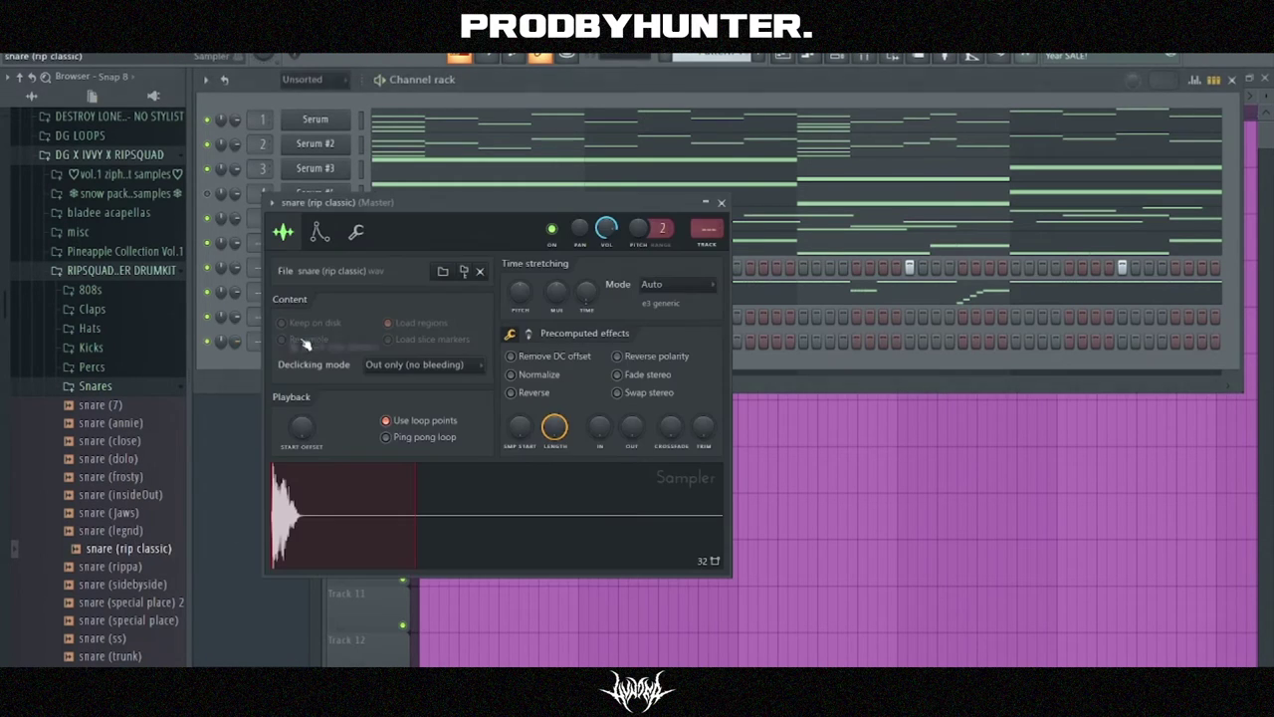
pyautogui.rightClick(589, 296)
pyautogui.click(620, 304)
pyautogui.click(722, 203)
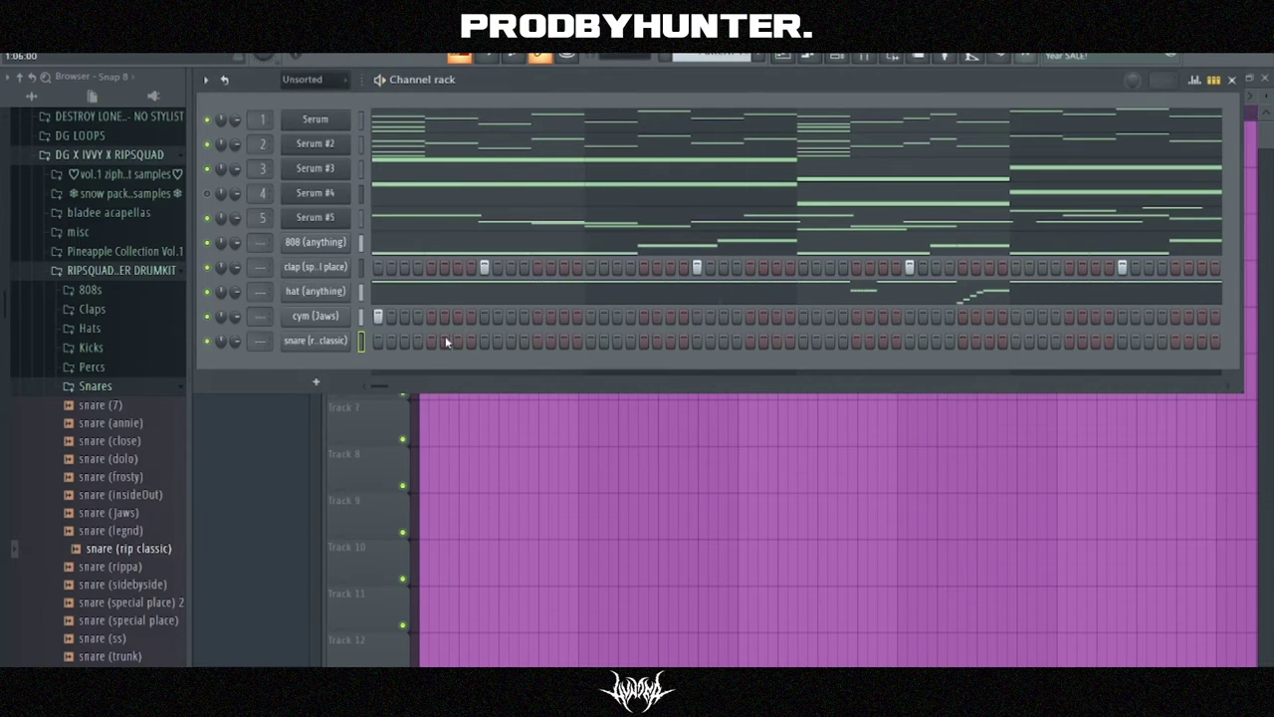
# - Place snare hits on steps 3 and 15 of bar 1 and steps 3, 13 and 15 of bar 2
pyautogui.press('space')
pyautogui.press('space')
pyautogui.press('space')
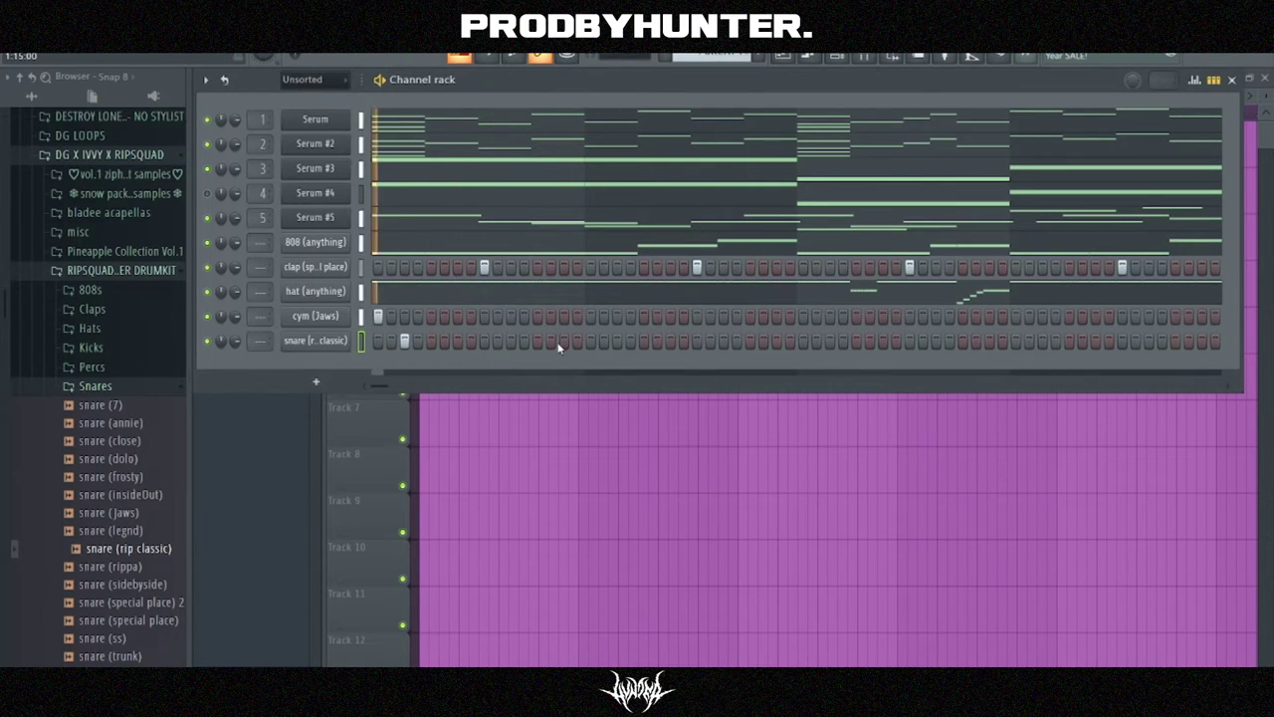
pyautogui.click(563, 341)
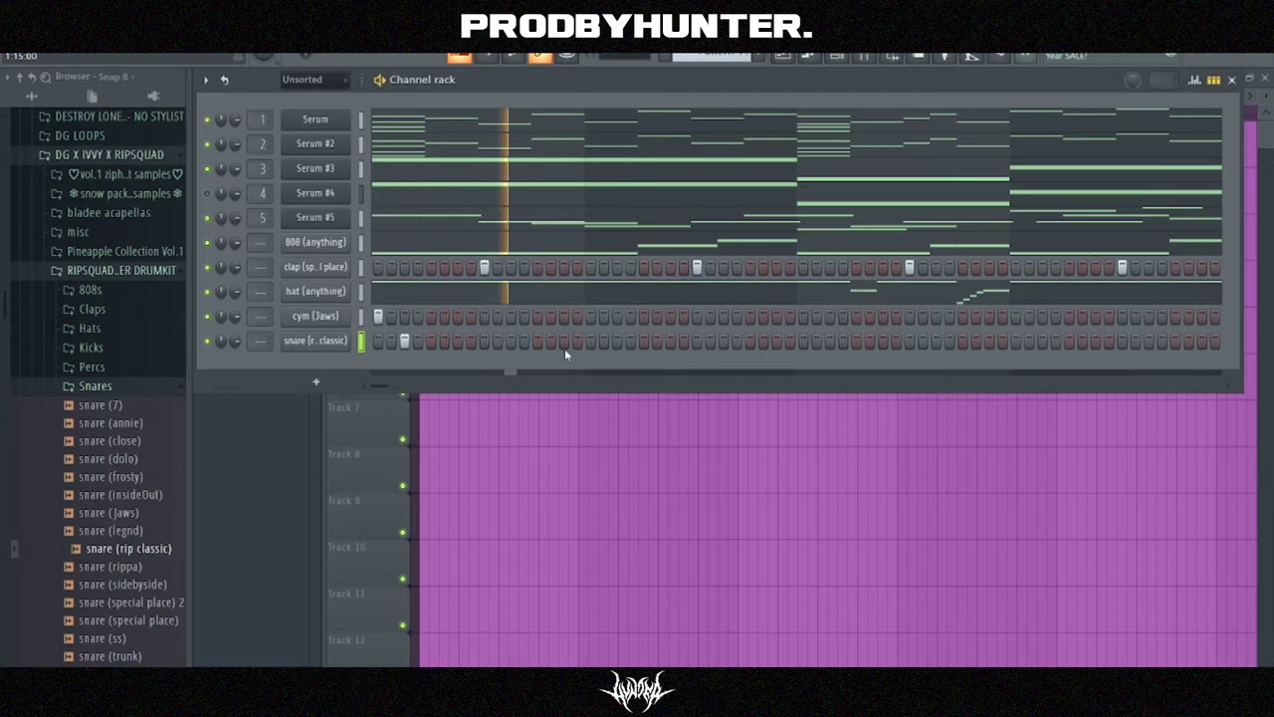
pyautogui.click(617, 341)
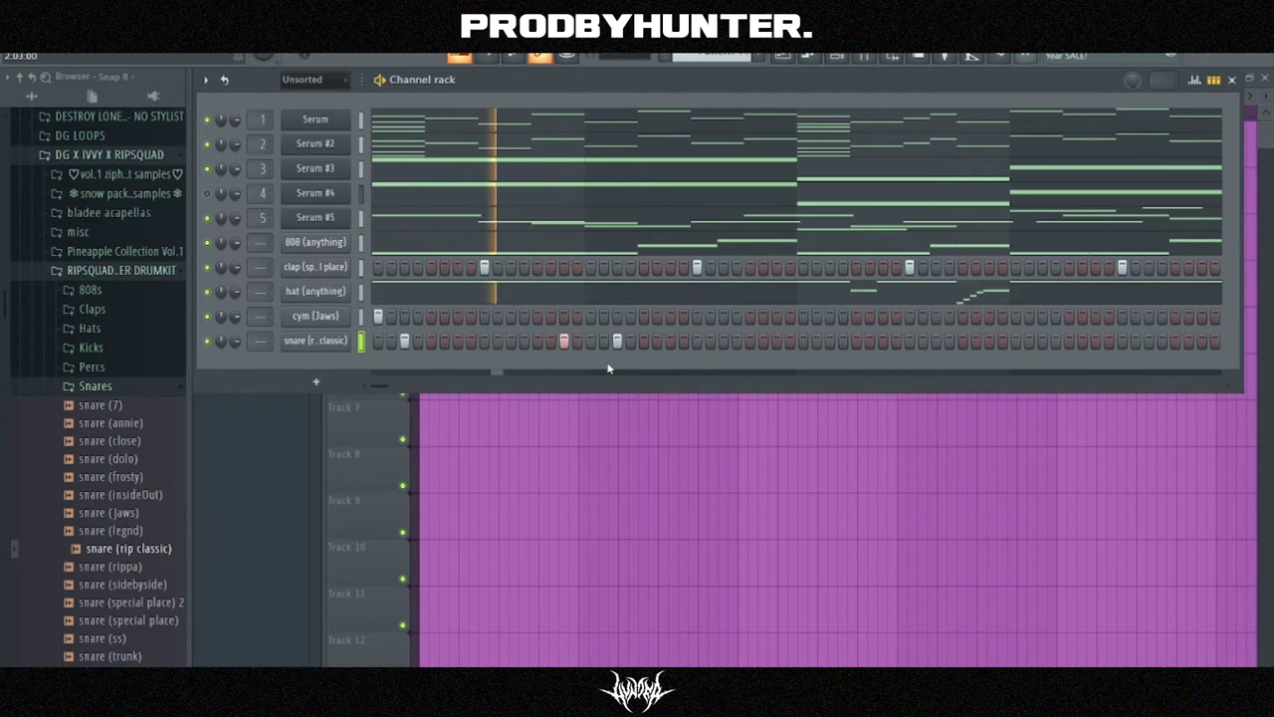
pyautogui.moveTo(750, 341); pyautogui.dragTo(777, 342)
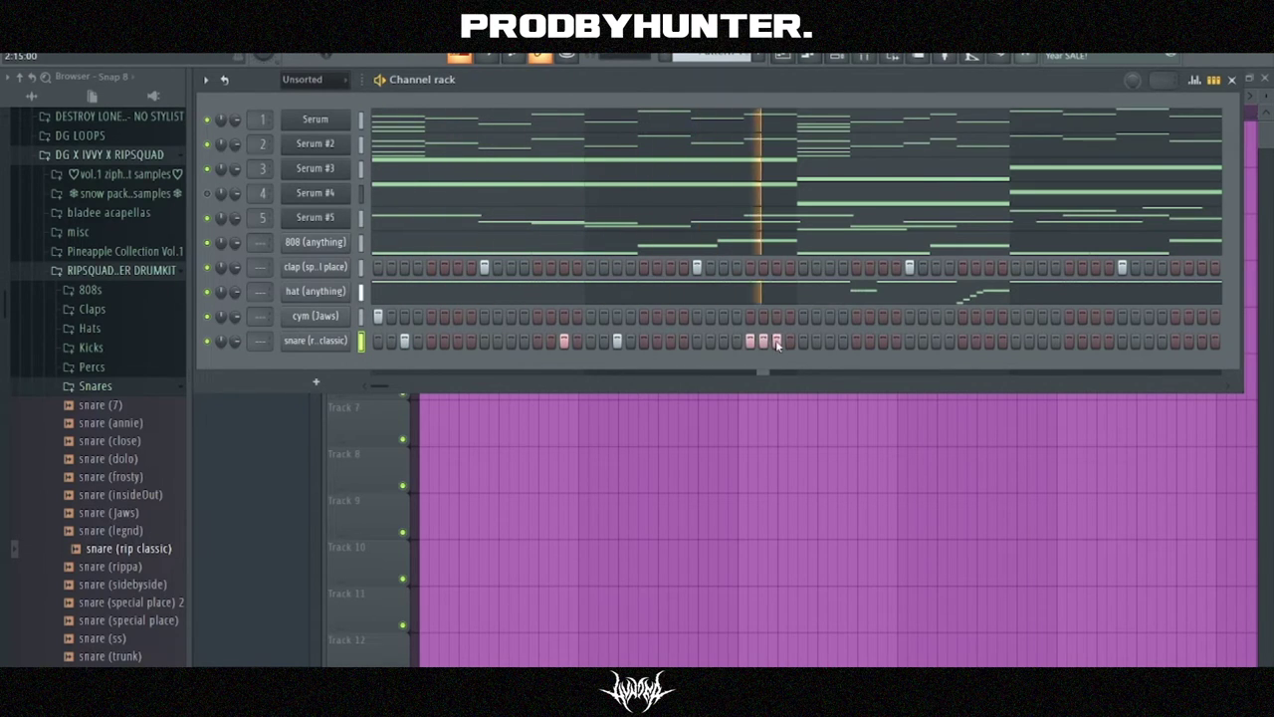
pyautogui.rightClick(763, 343)
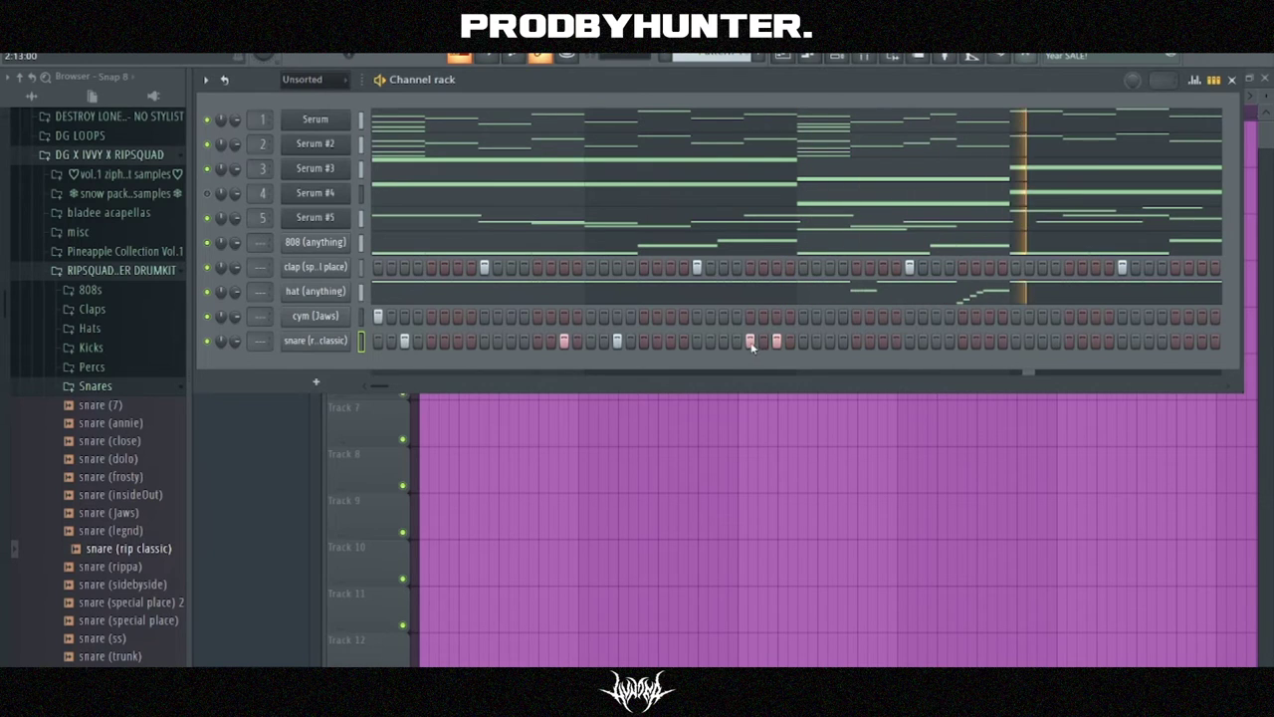
# - Remove the snare (rip classic) hits from steps 13 and 15 of bar 2
pyautogui.rightClick(751, 342)
pyautogui.rightClick(777, 343)
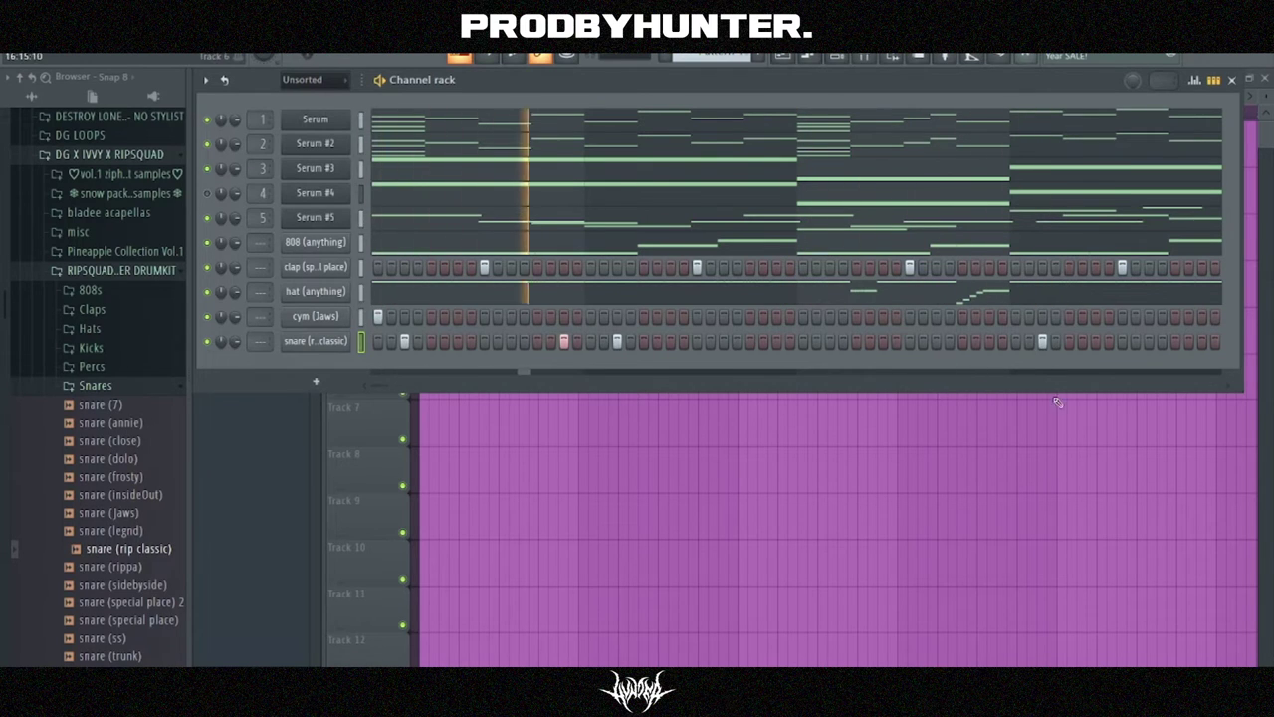
# - Try snare (rip classic) hits on steps 3 and 5 of bar 4 and remove them again
pyautogui.click(1042, 341)
pyautogui.click(1069, 342)
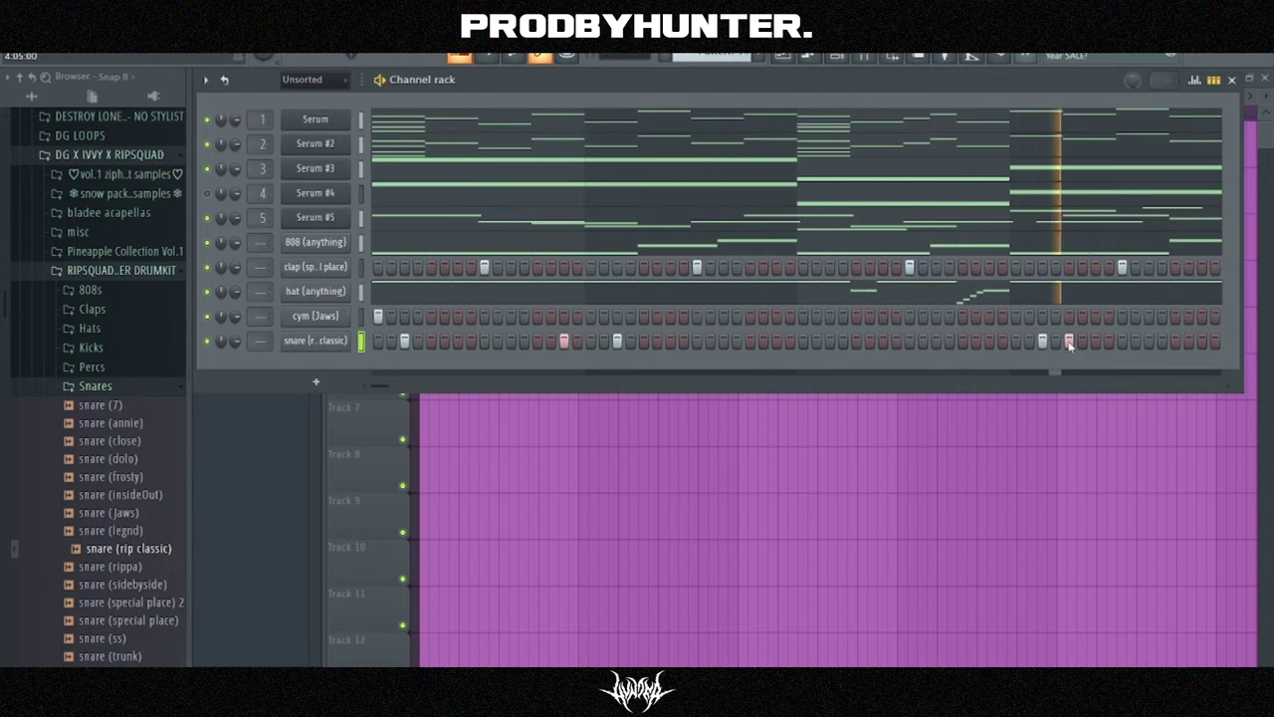
pyautogui.rightClick(1042, 341)
pyautogui.rightClick(1069, 342)
pyautogui.press('space')
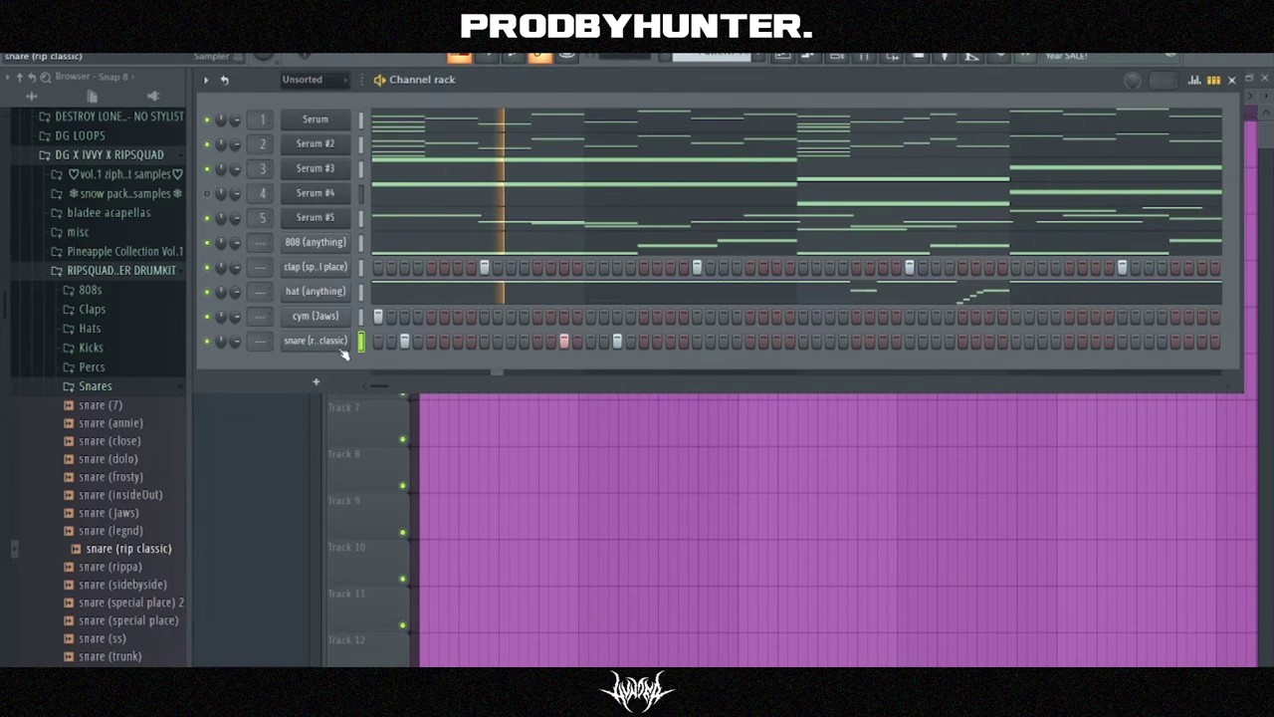
# - Add snare (rip classic) notes on steps 3 and 7 of bar 5 and step 3 of bar 8 in the piano roll
pyautogui.rightClick(339, 342)
pyautogui.click(373, 351)
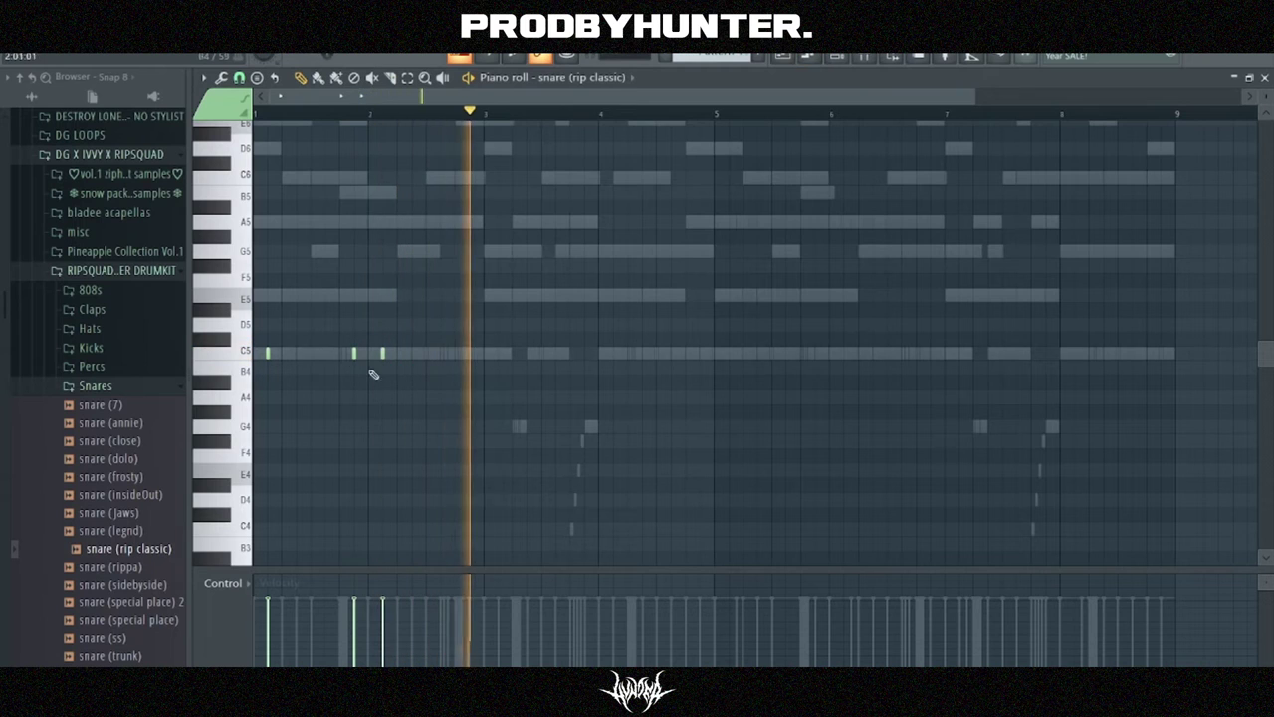
pyautogui.click(729, 353)
pyautogui.click(756, 352)
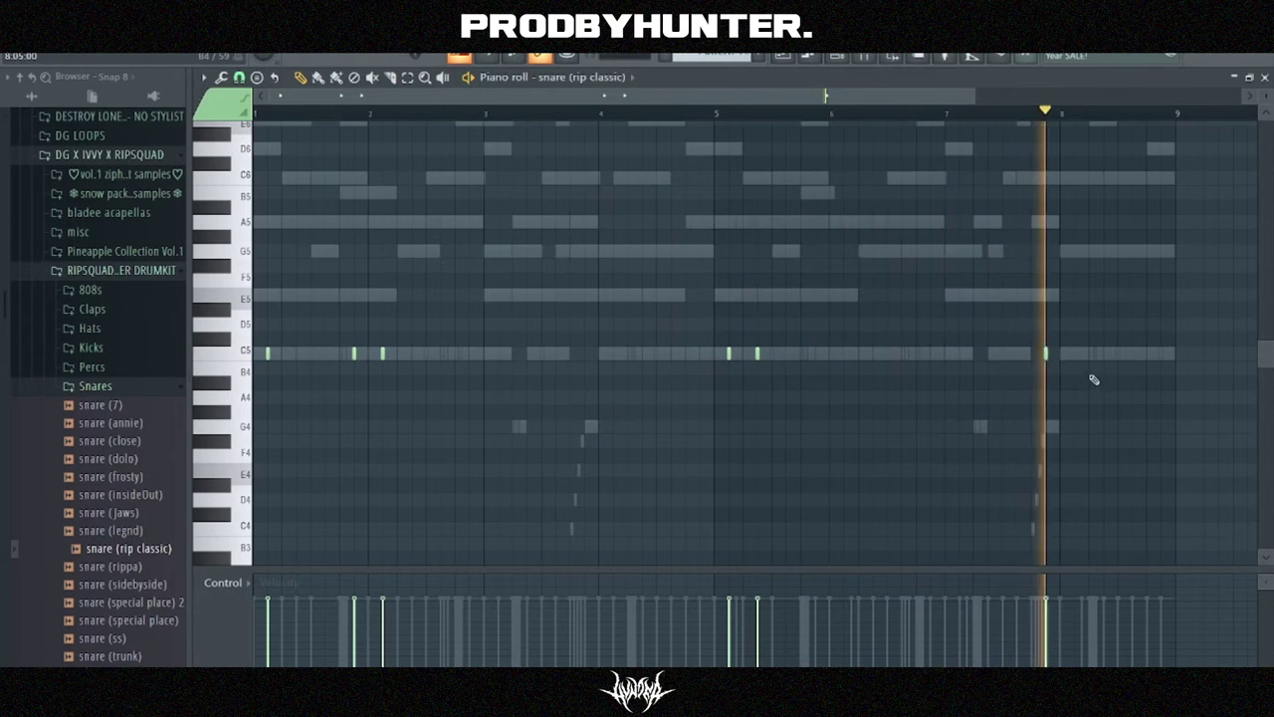
pyautogui.click(1045, 355)
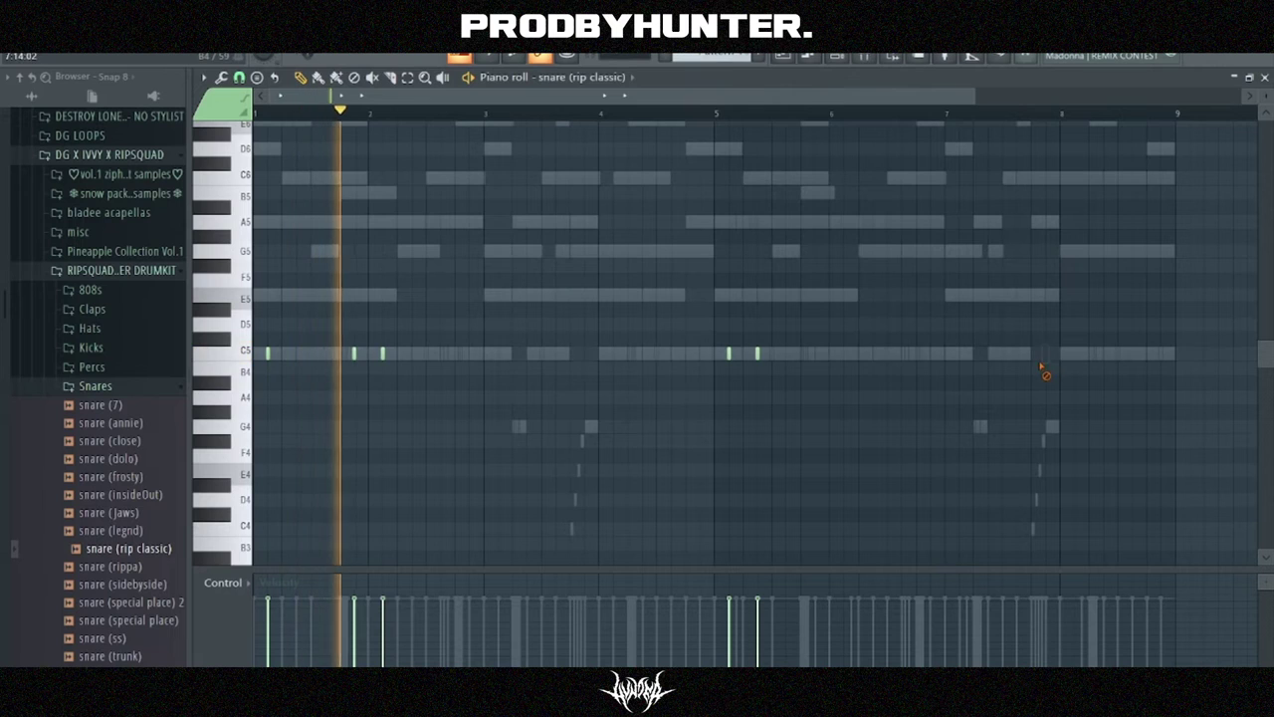
pyautogui.moveTo(1046, 355); pyautogui.dragTo(1075, 354)
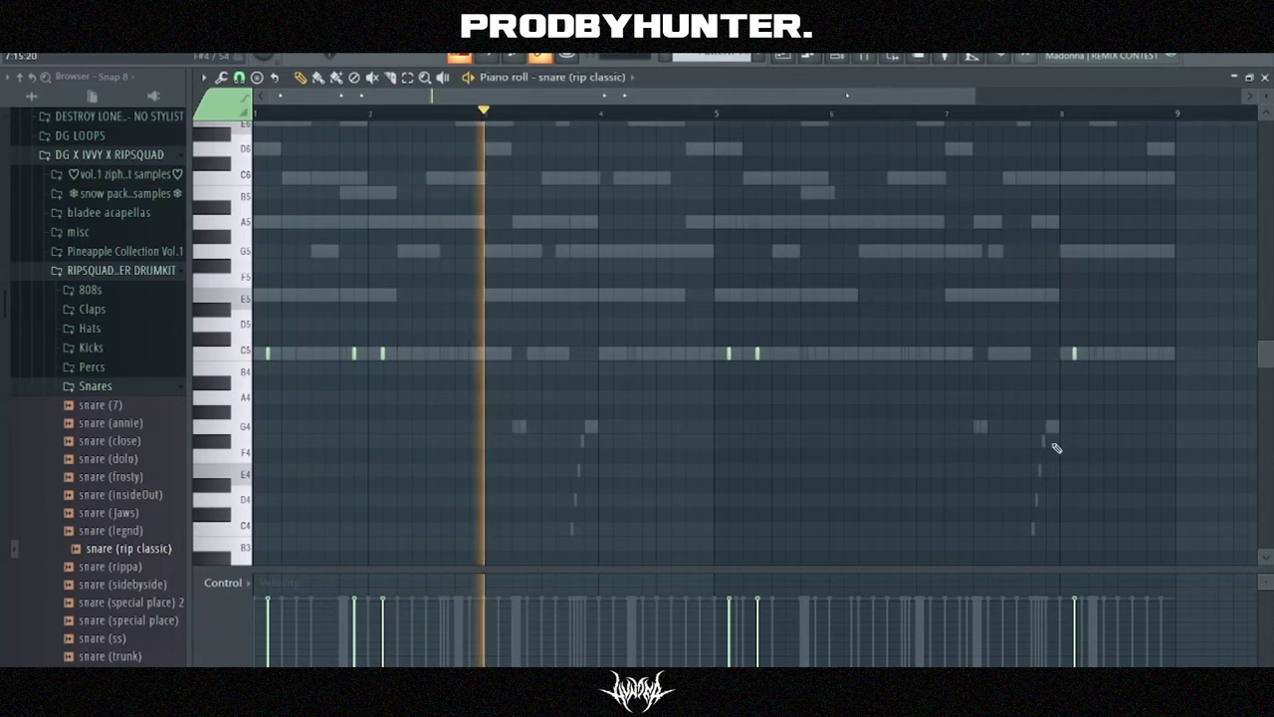
pyautogui.click(915, 114)
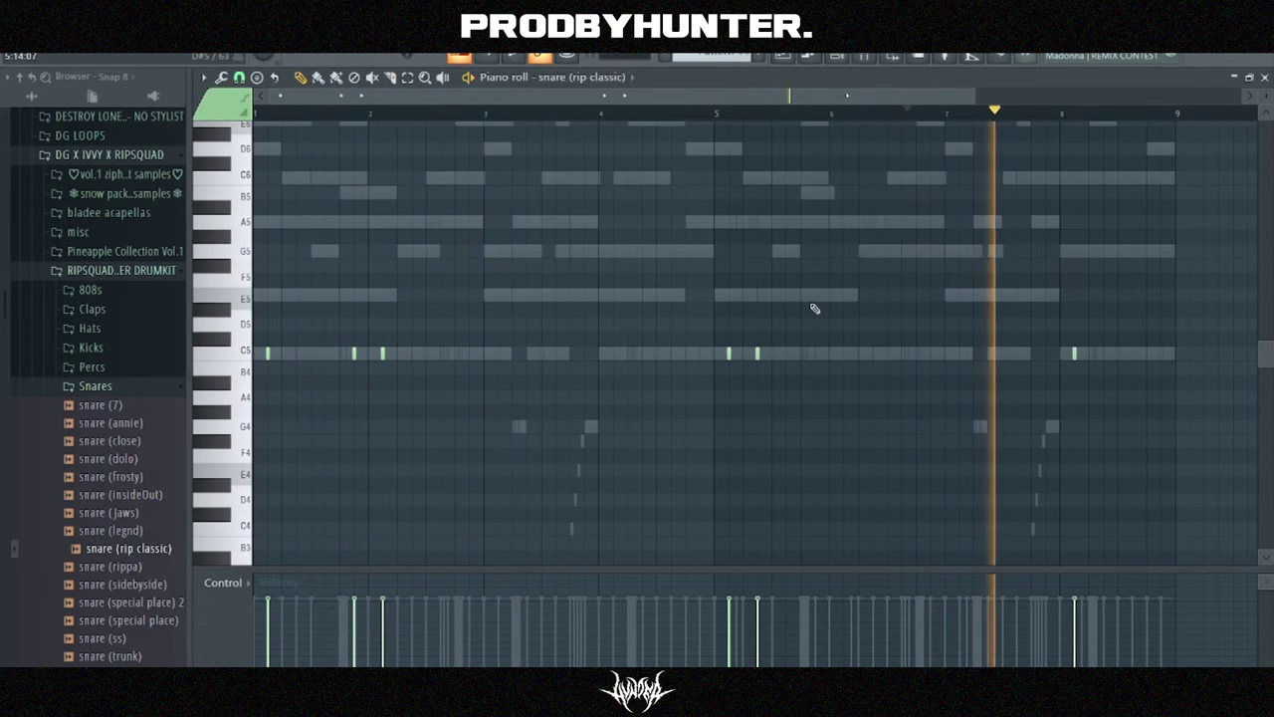
pyautogui.click(1264, 77)
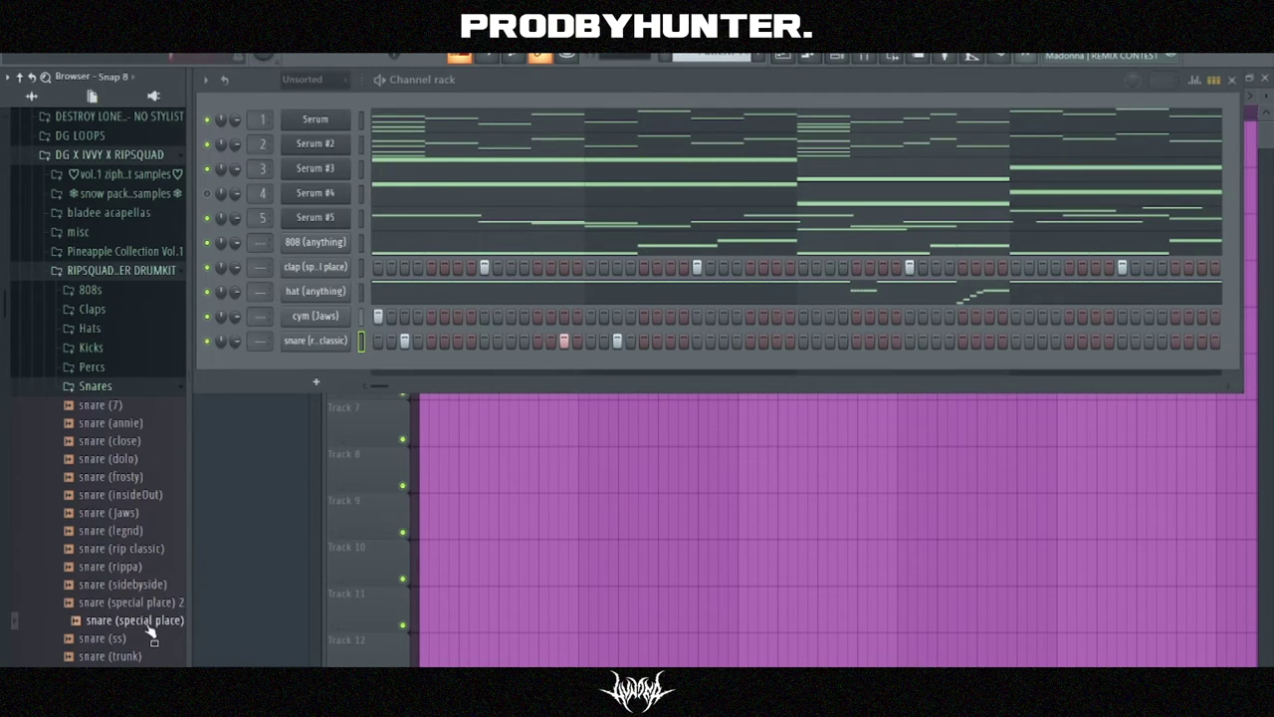
# - Load snare (special place) from the Snares folder into a new channel and adjust its time-stretching time setting
pyautogui.moveTo(239, 515); pyautogui.dragTo(321, 370)
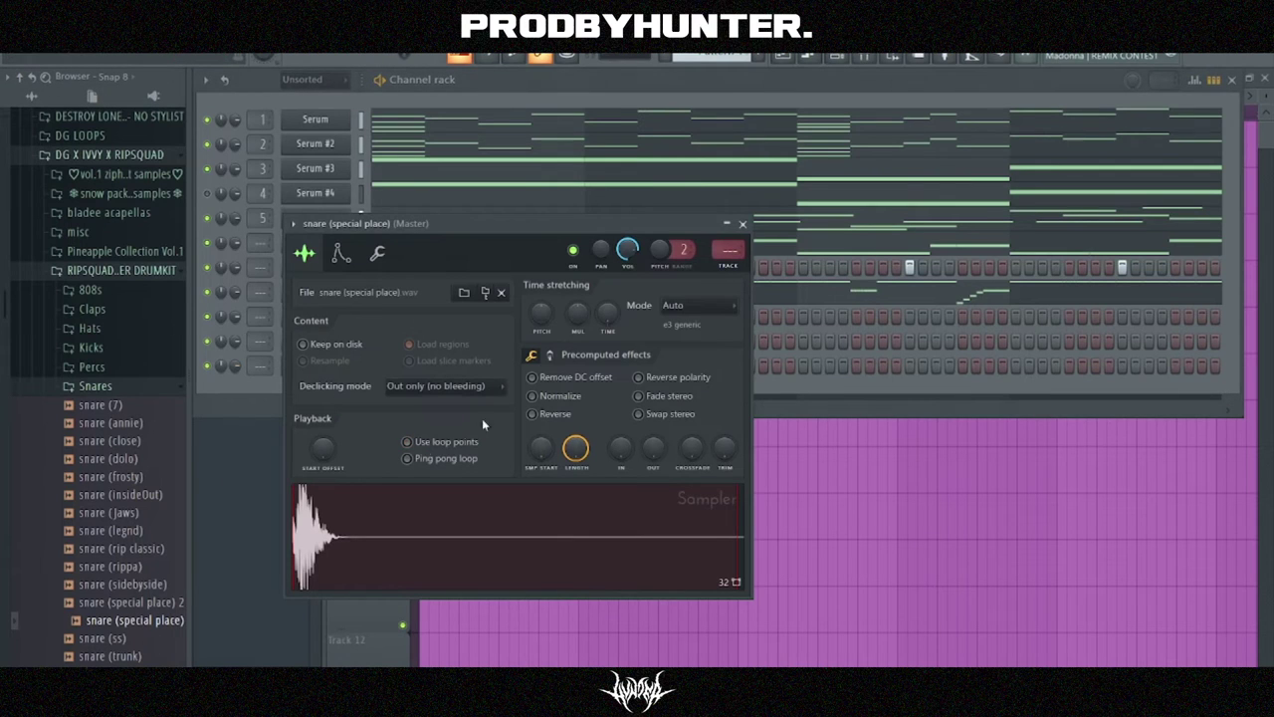
pyautogui.rightClick(611, 313)
pyautogui.click(642, 323)
pyautogui.click(743, 224)
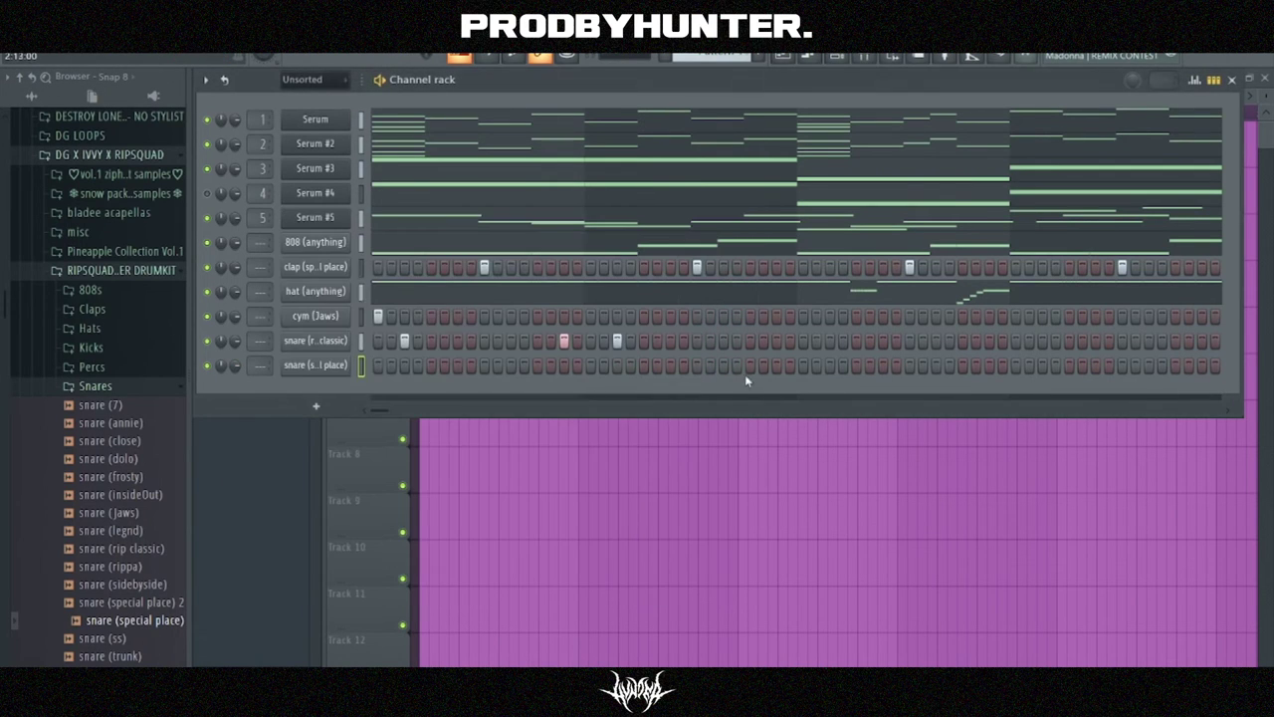
# - Place snare (special place) hits on steps 13, 14 and 15 of bar 2 and set the channel's Cut itself option
pyautogui.rightClick(267, 365)
pyautogui.rightClick(317, 362)
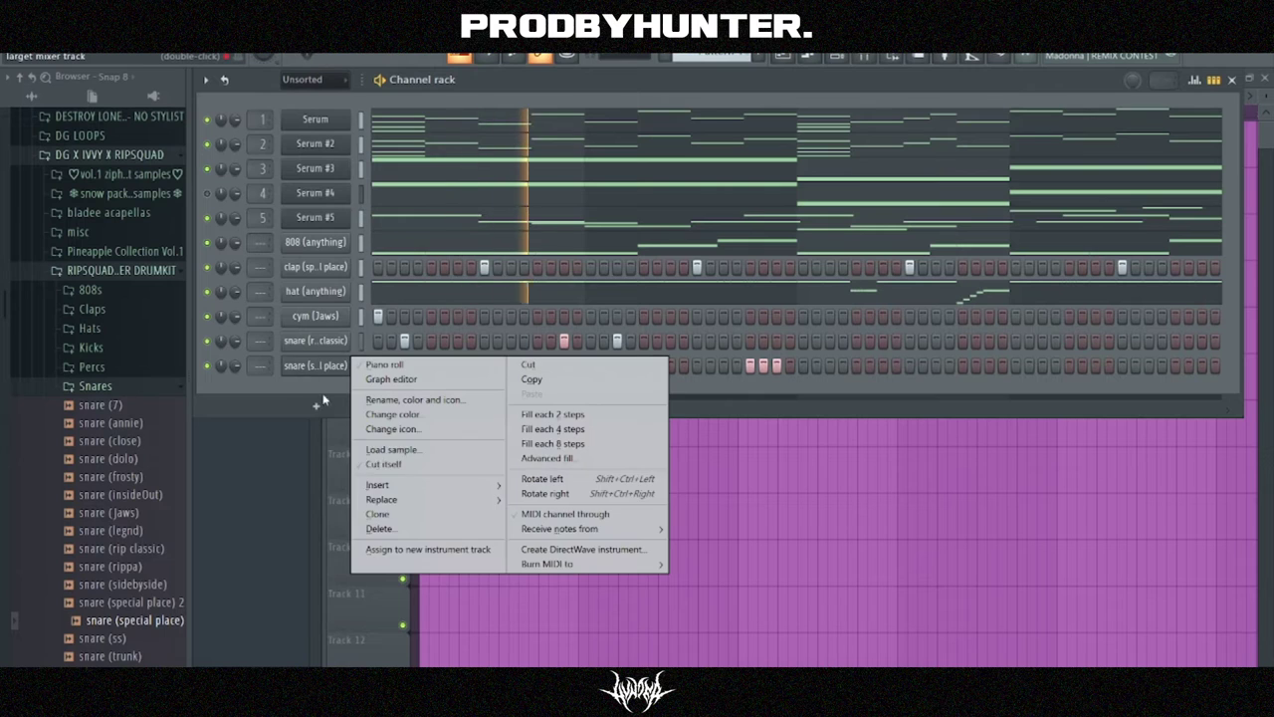
pyautogui.click(385, 464)
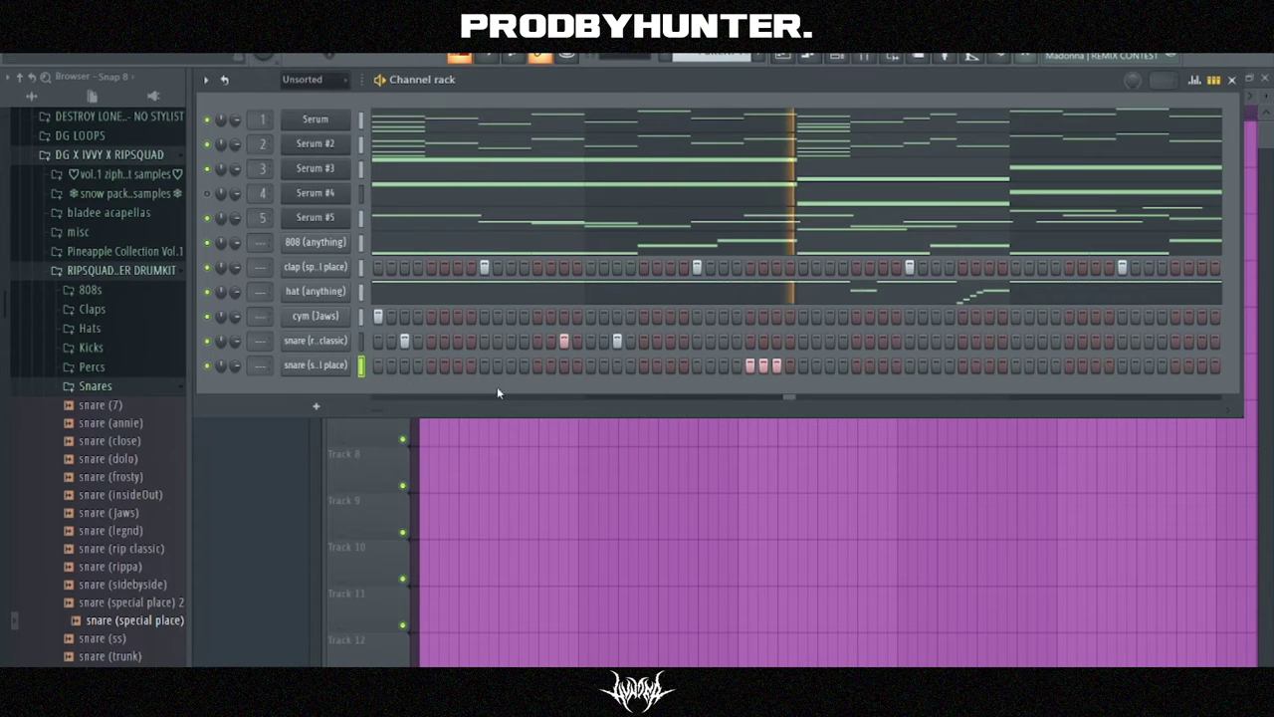
# - Replace the sample in the snare (special place) channel with snare (sidebyside)
pyautogui.press('space')
pyautogui.click(135, 584)
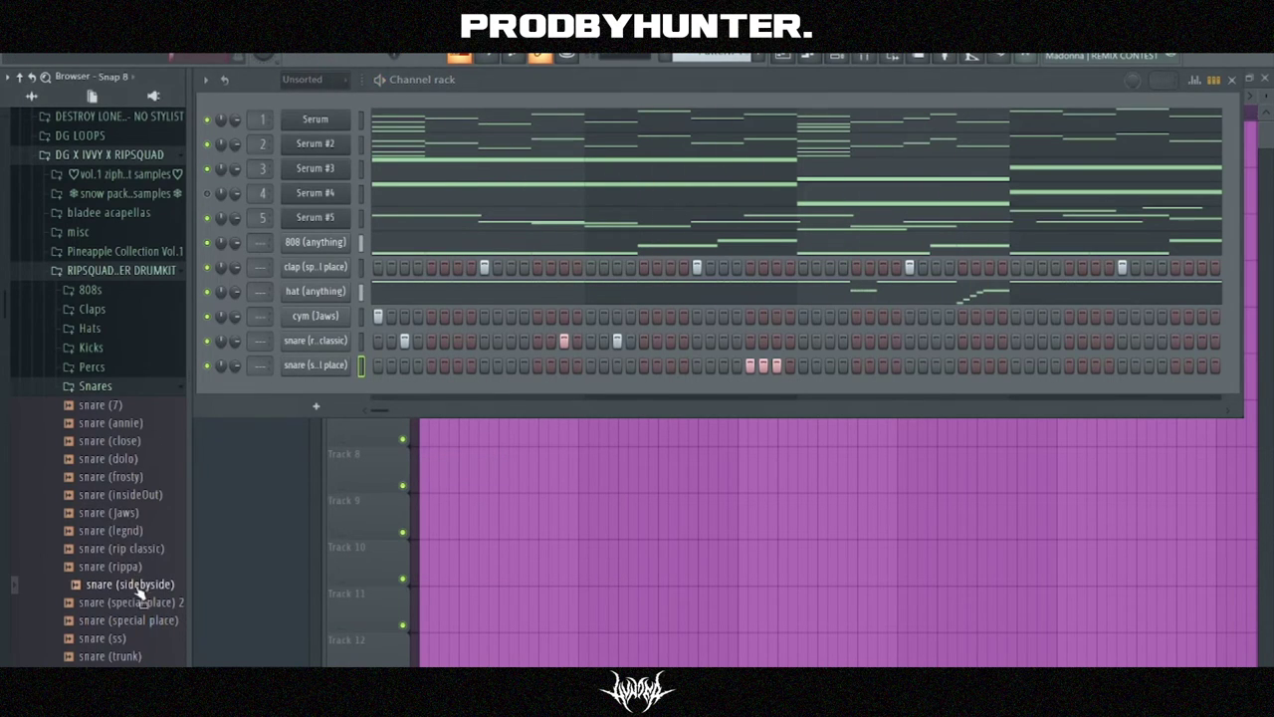
pyautogui.moveTo(298, 381); pyautogui.dragTo(299, 378)
# - Load kick (fool intro) from The Fool Drumkit's kick folder into a new channel
pyautogui.scroll(-4, 139, 497)
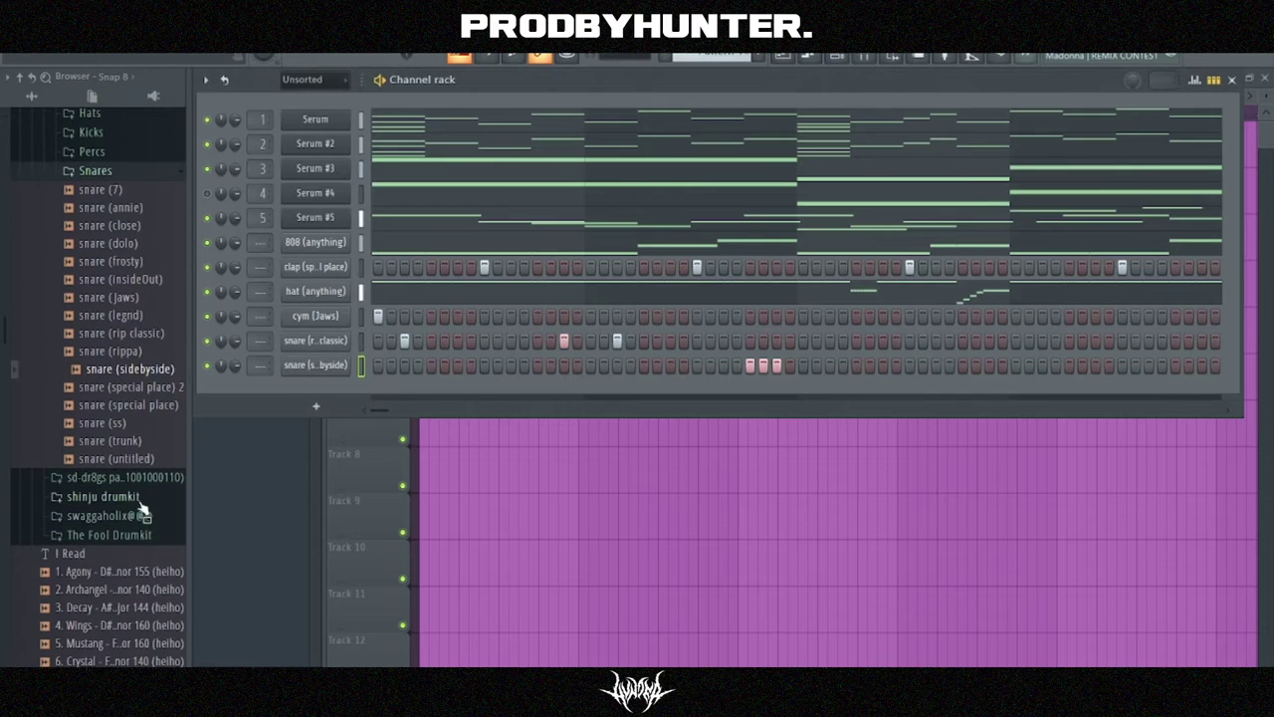
pyautogui.scroll(4, 139, 495)
pyautogui.click(97, 390)
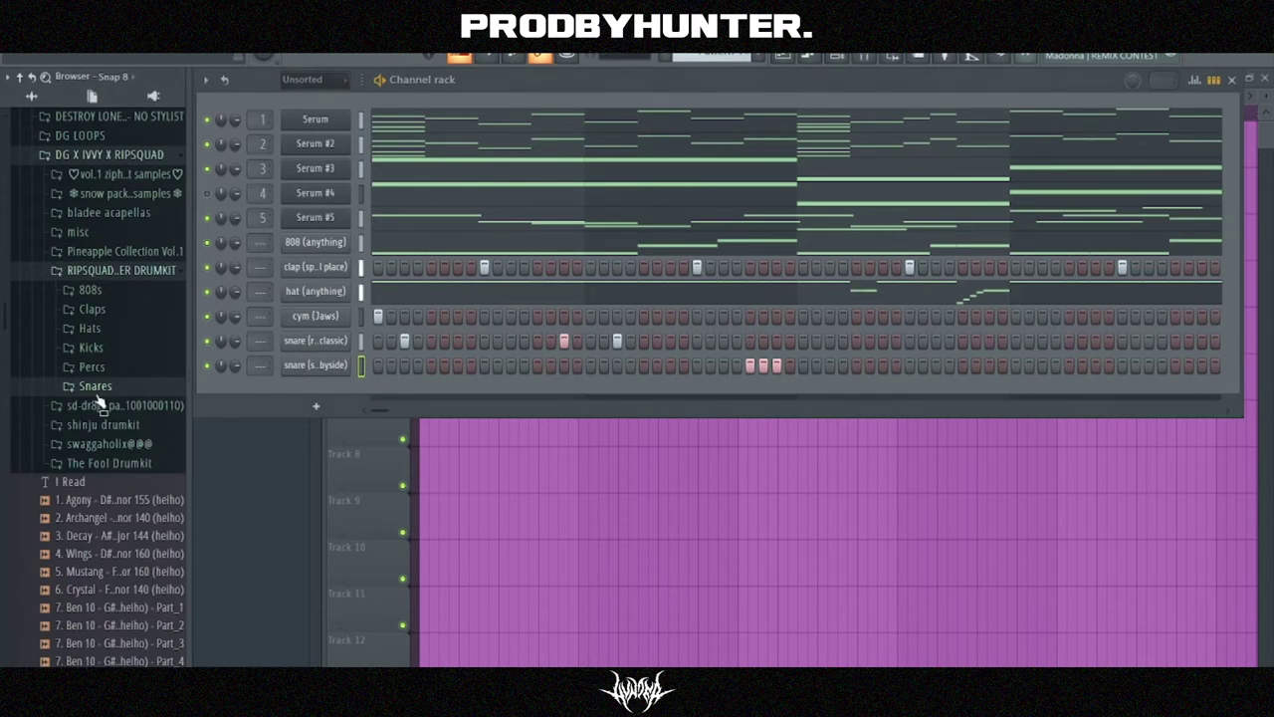
pyautogui.press('space')
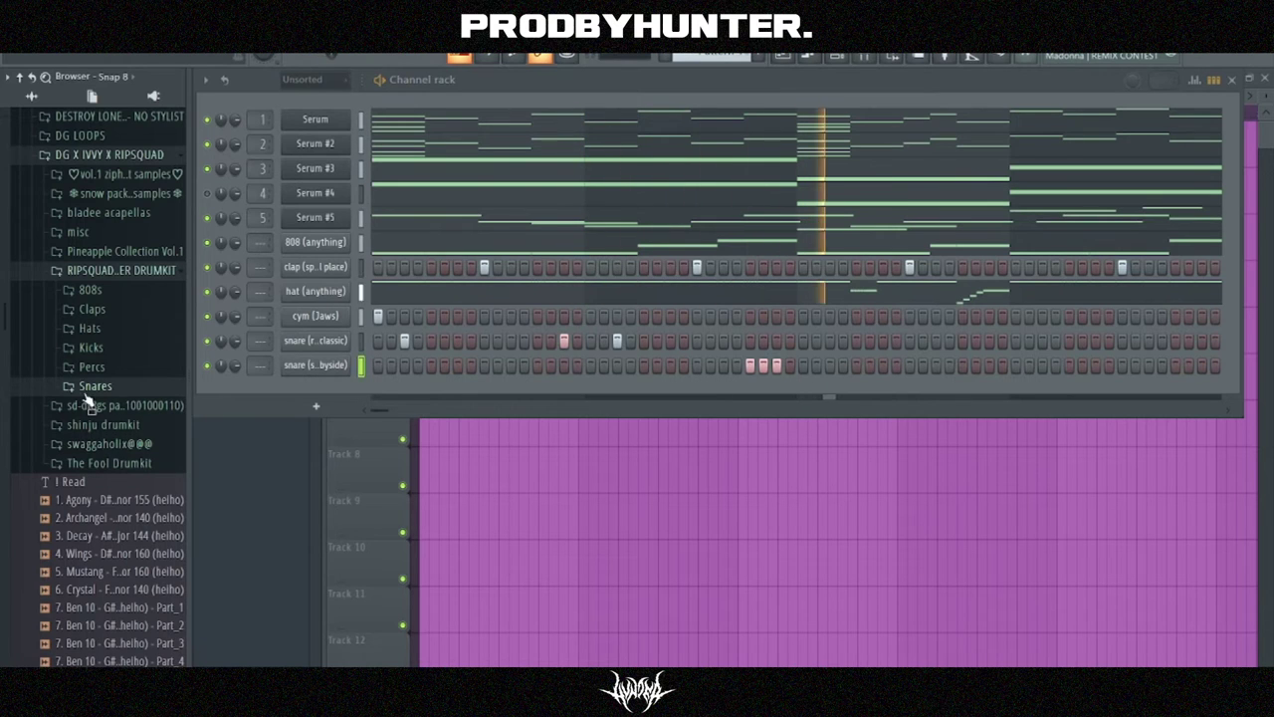
pyautogui.click(91, 348)
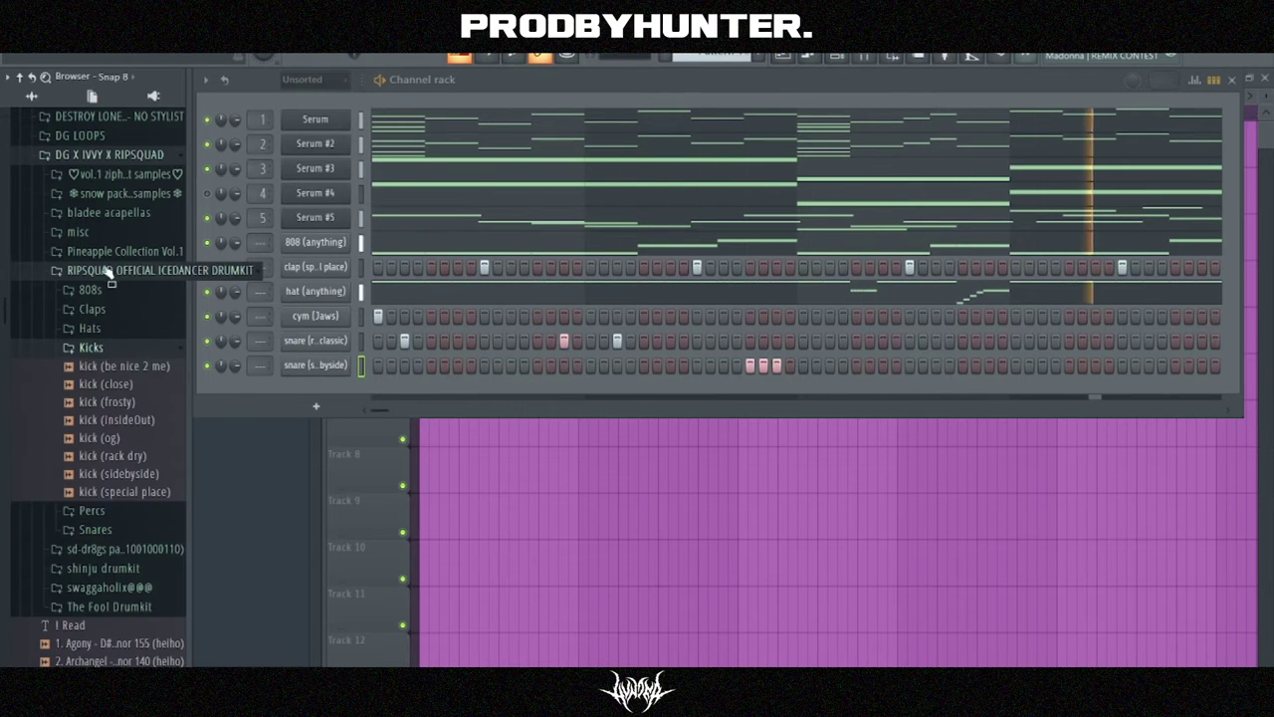
pyautogui.click(114, 270)
pyautogui.click(105, 346)
pyautogui.click(104, 426)
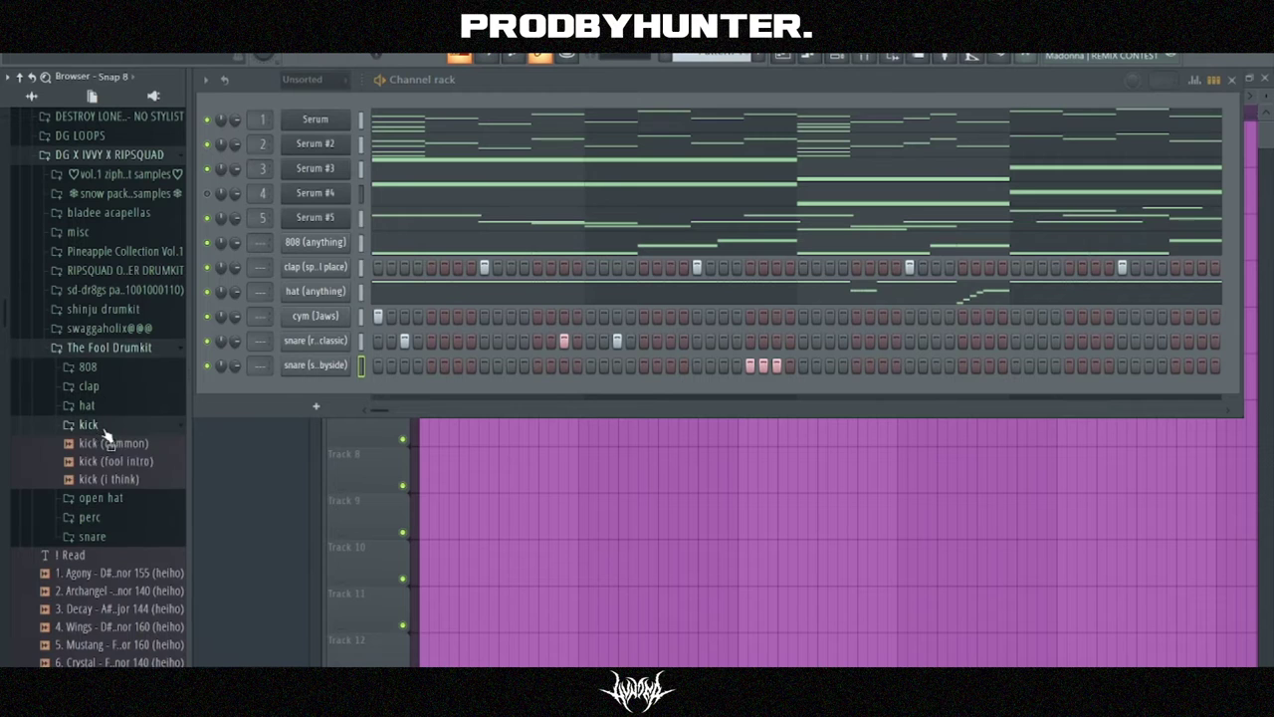
pyautogui.moveTo(297, 394); pyautogui.dragTo(315, 390)
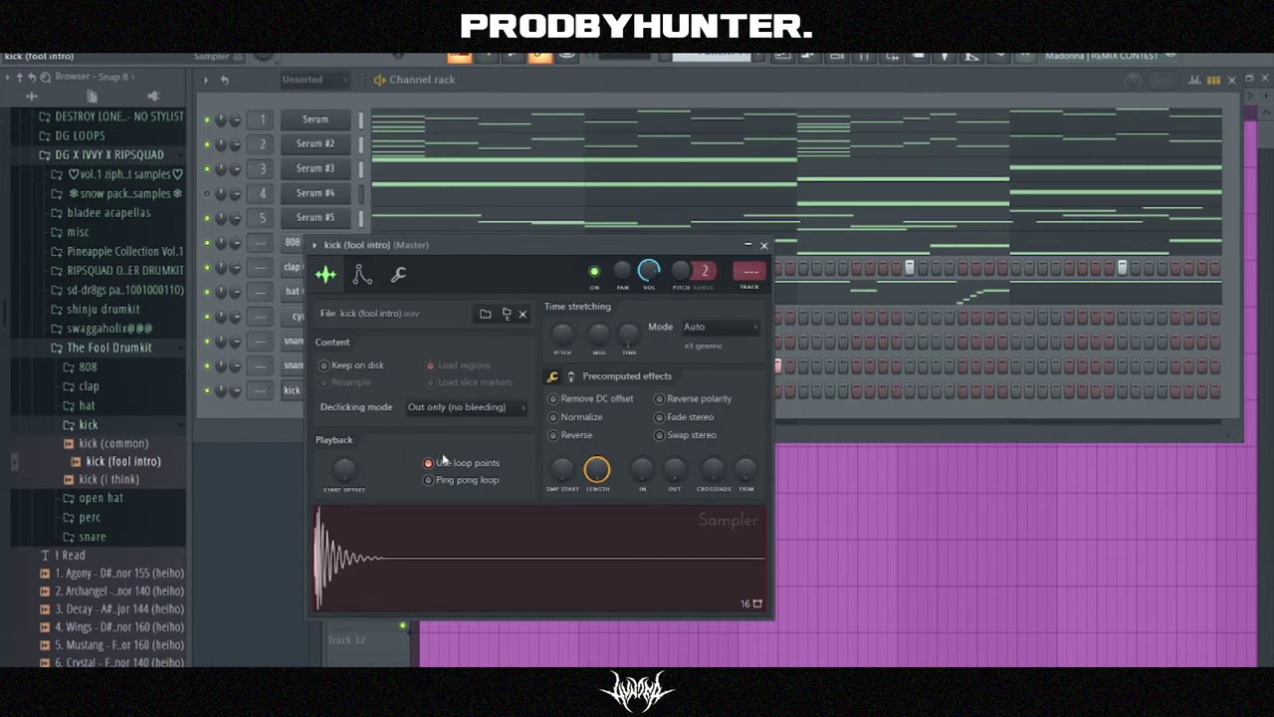
pyautogui.click(764, 246)
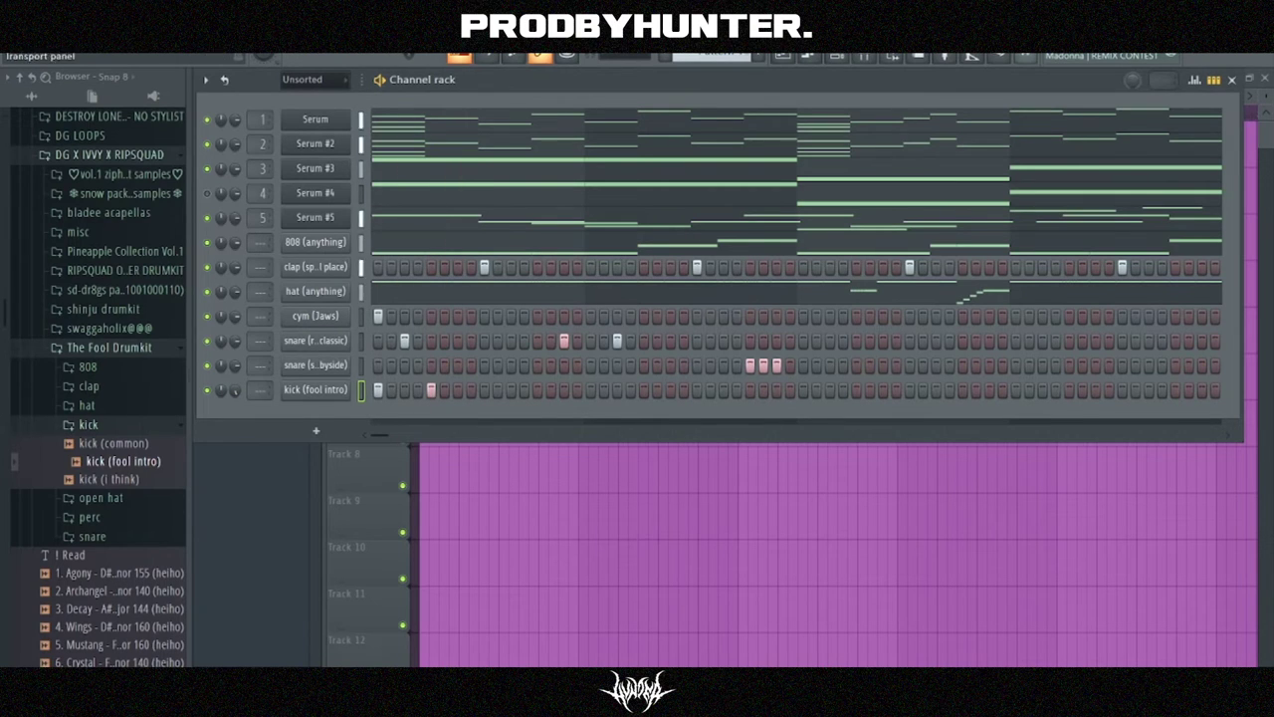
# - Place kick (fool intro) hits on steps 1, 5 and 13 of bar 1 and raise their velocities
pyautogui.rightClick(284, 382)
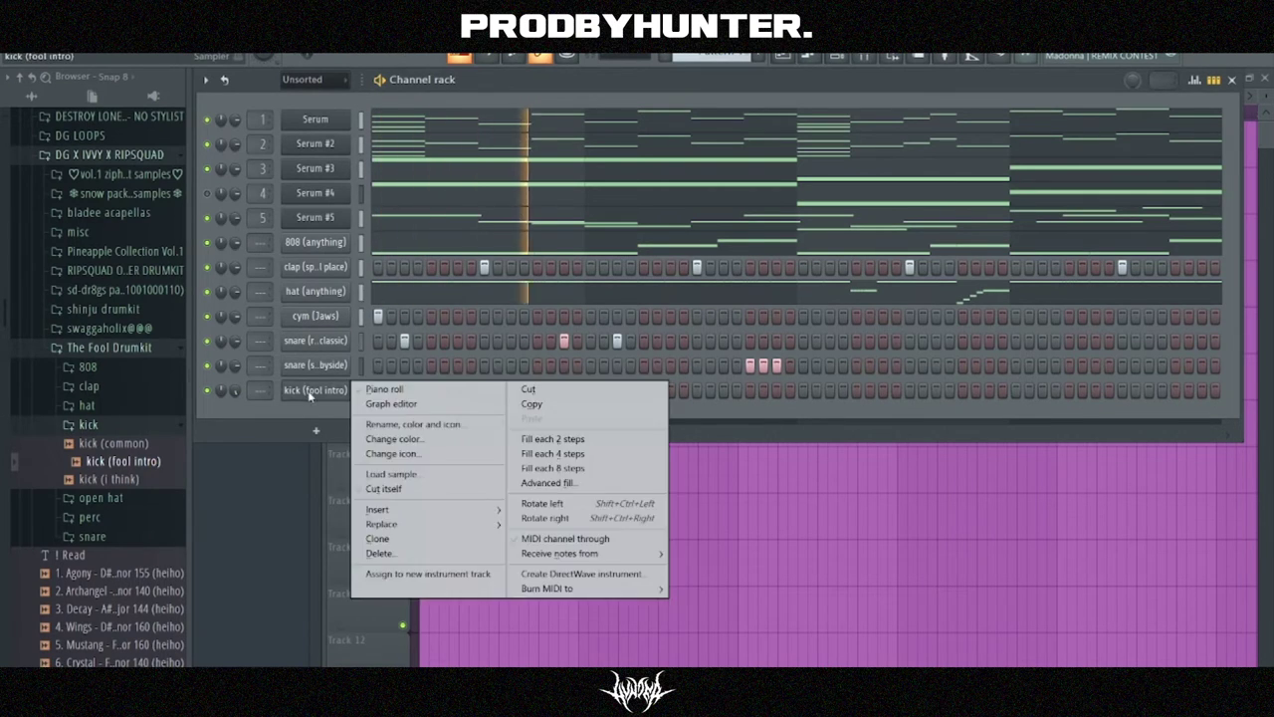
pyautogui.click(309, 388)
pyautogui.press('space')
pyautogui.scroll(1, 323, 92)
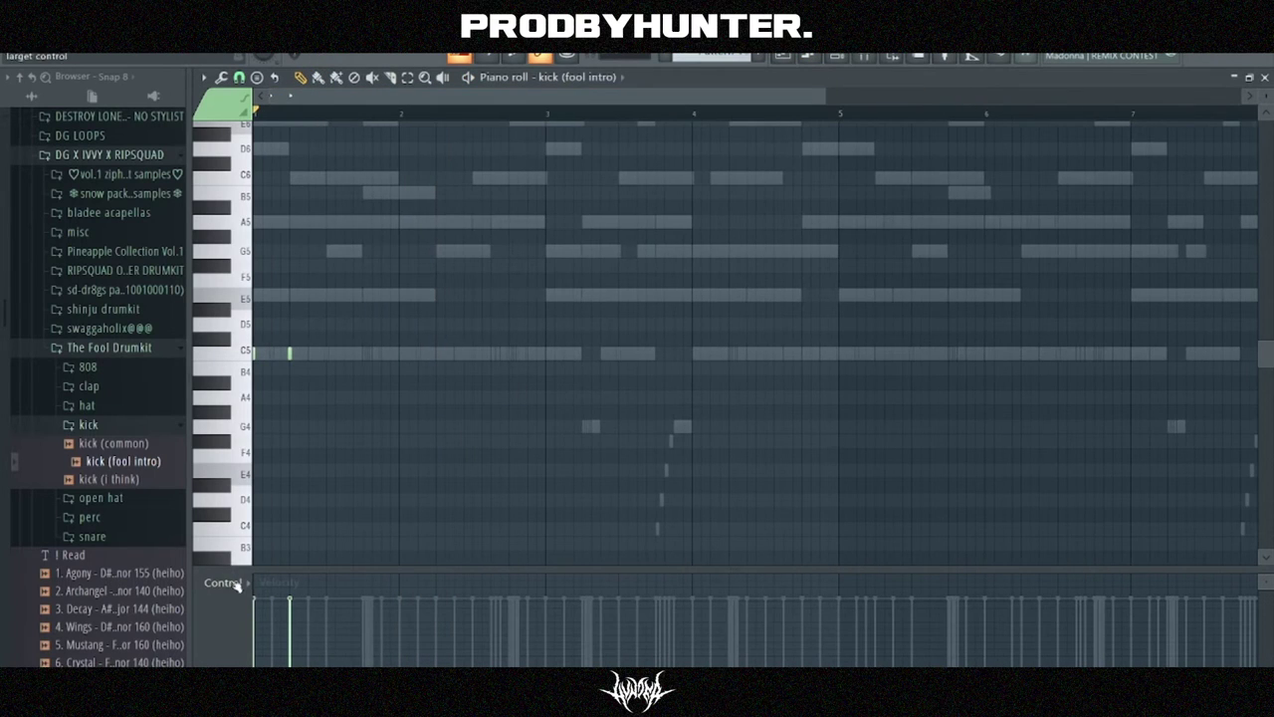
pyautogui.press('space')
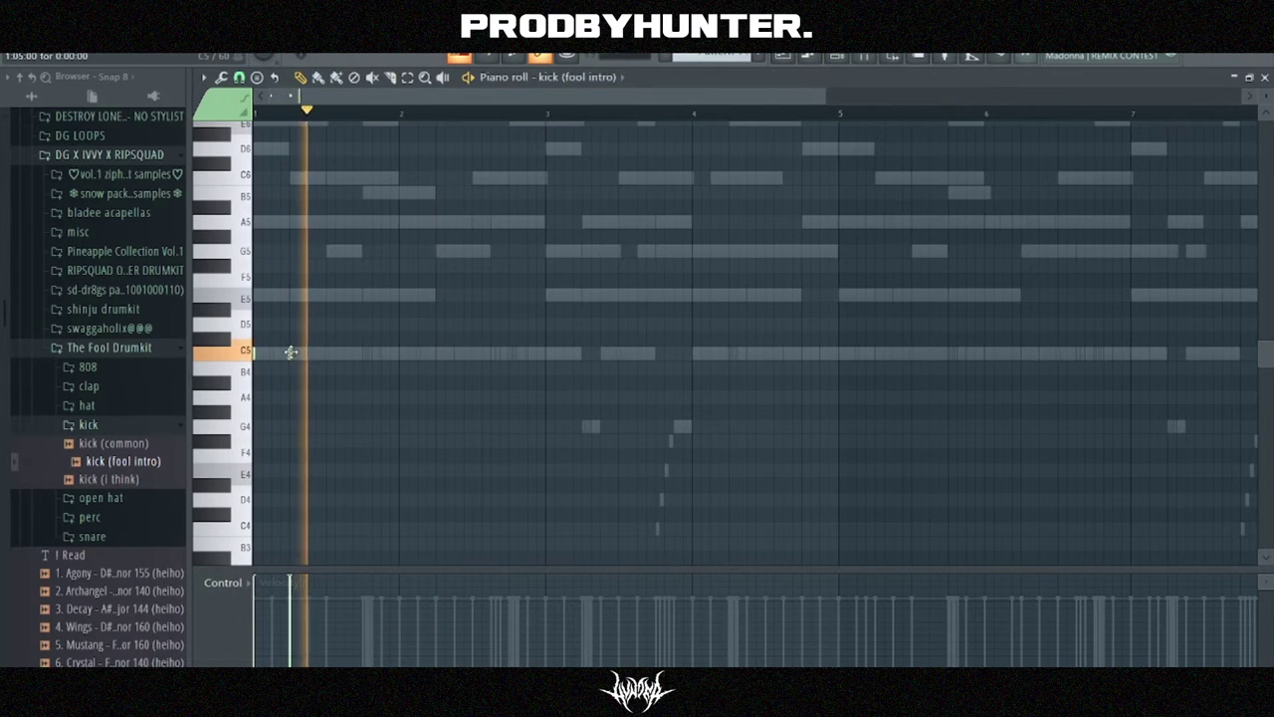
pyautogui.click(363, 354)
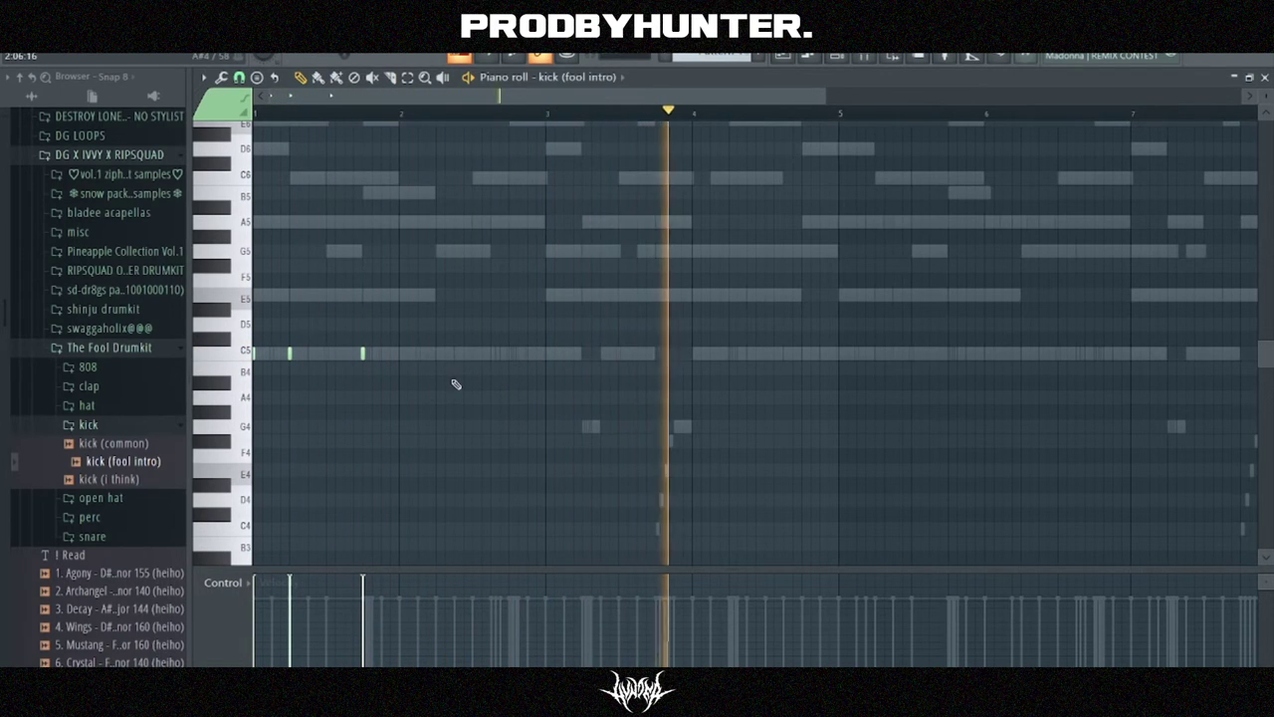
# - Remove all kick (fool intro) notes and delete the kick channel
pyautogui.rightClick(362, 353)
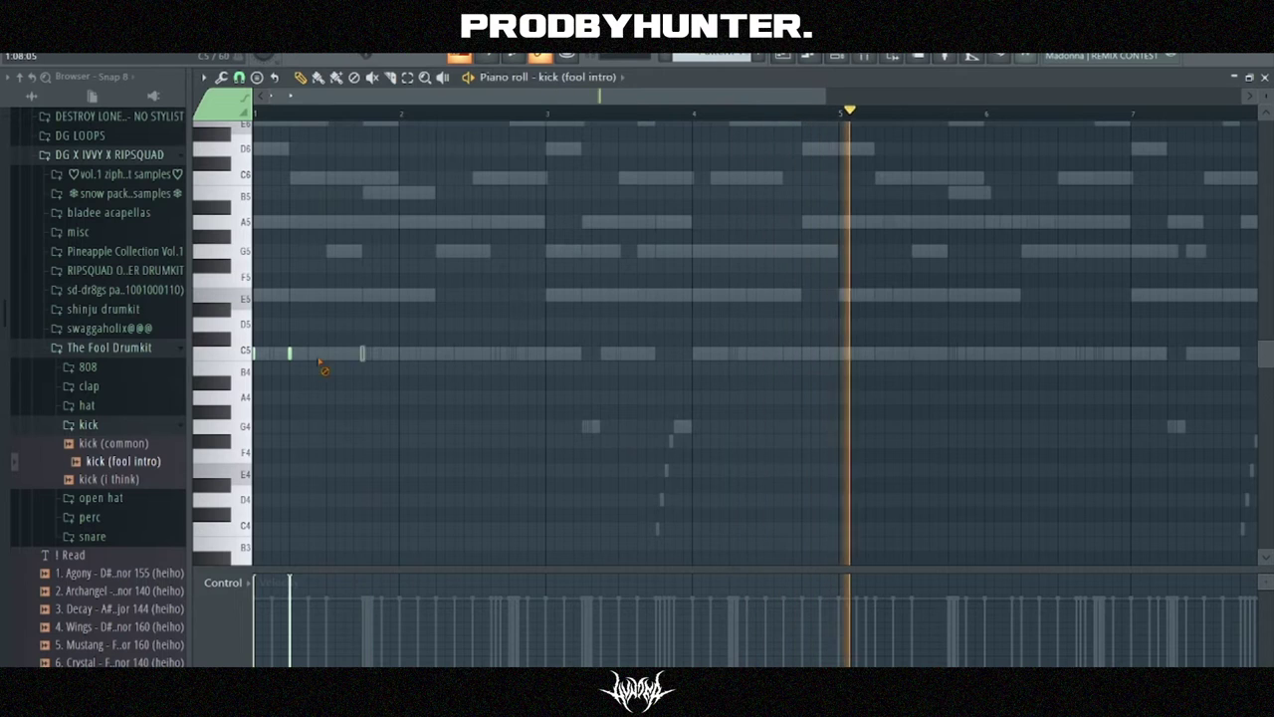
pyautogui.rightClick(290, 353)
pyautogui.rightClick(255, 353)
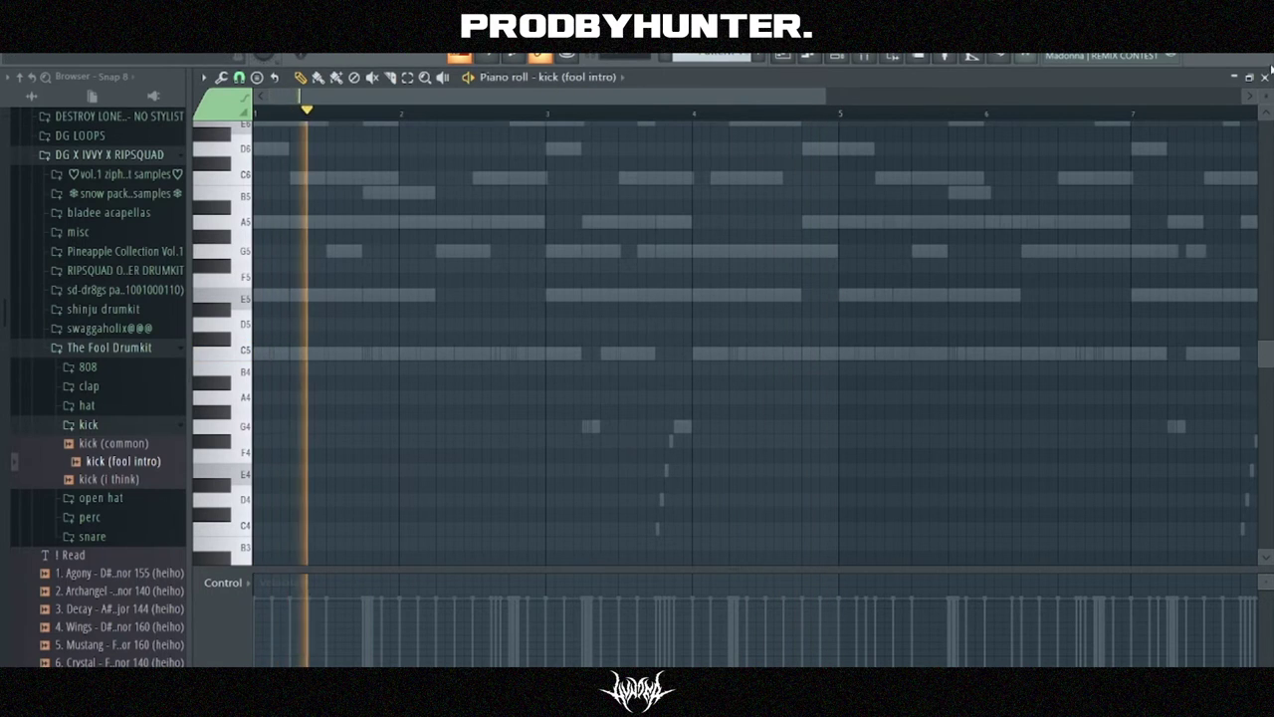
pyautogui.click(1263, 78)
pyautogui.rightClick(352, 396)
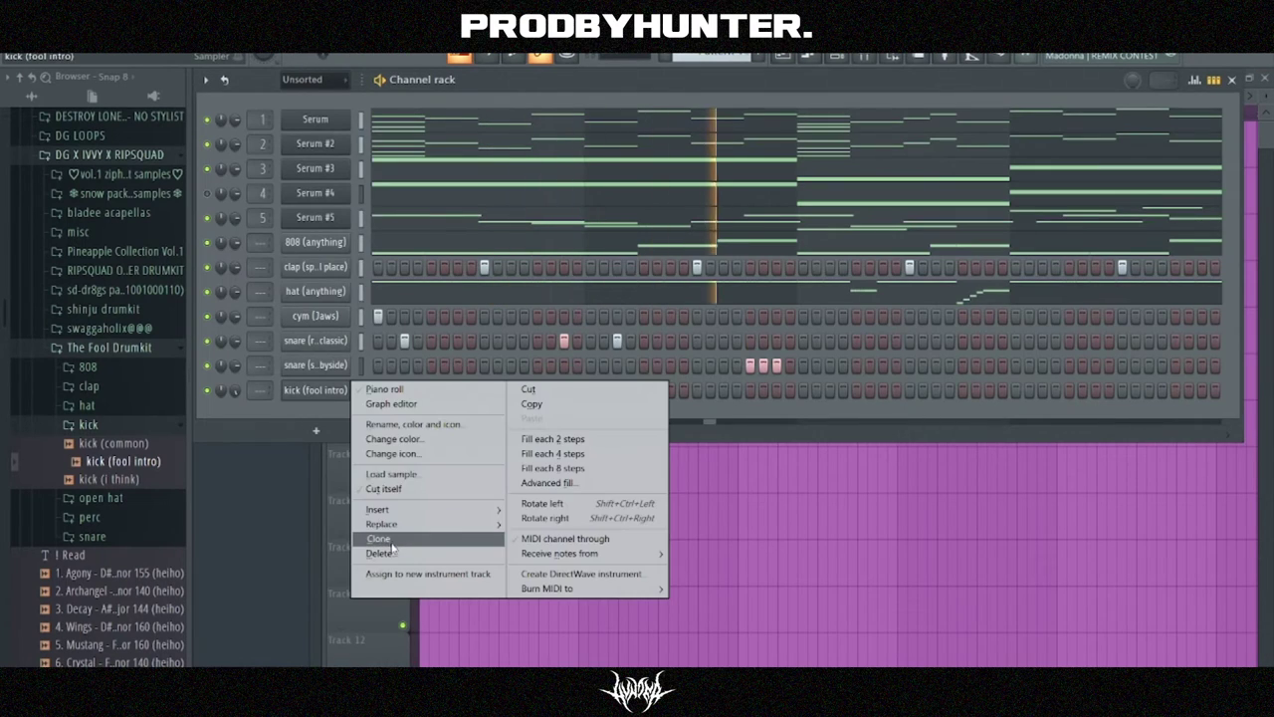
pyautogui.click(343, 554)
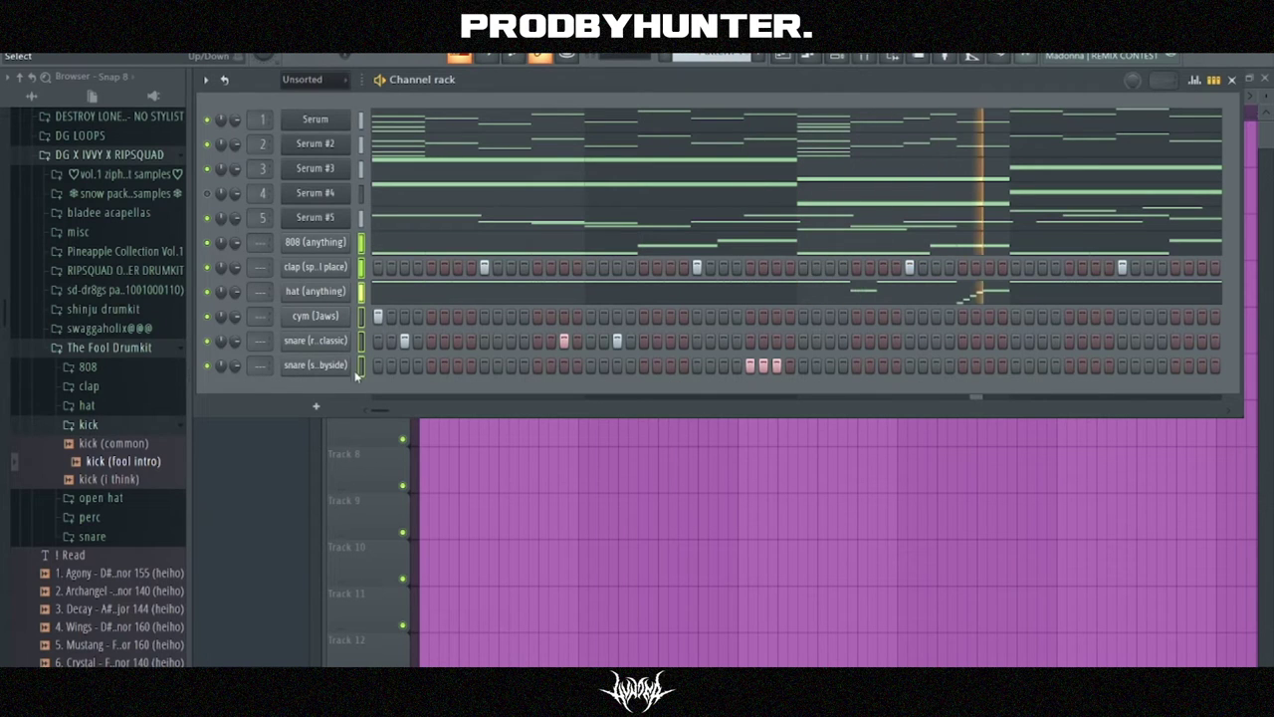
# - Route the 808, clap, hat, cymbal and both snare channels to consecutive mixer tracks 7 to 12
pyautogui.click(866, 56)
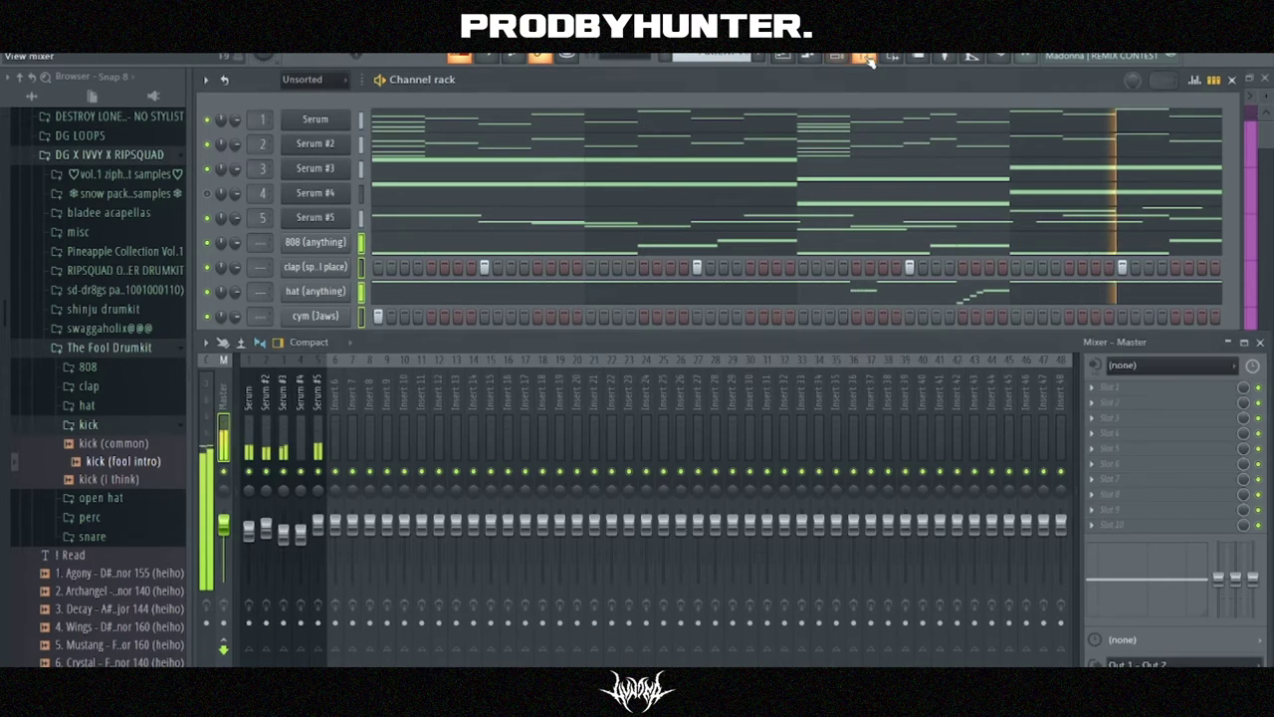
pyautogui.rightClick(353, 418)
pyautogui.moveTo(398, 398)
pyautogui.click(642, 408)
pyautogui.press('space')
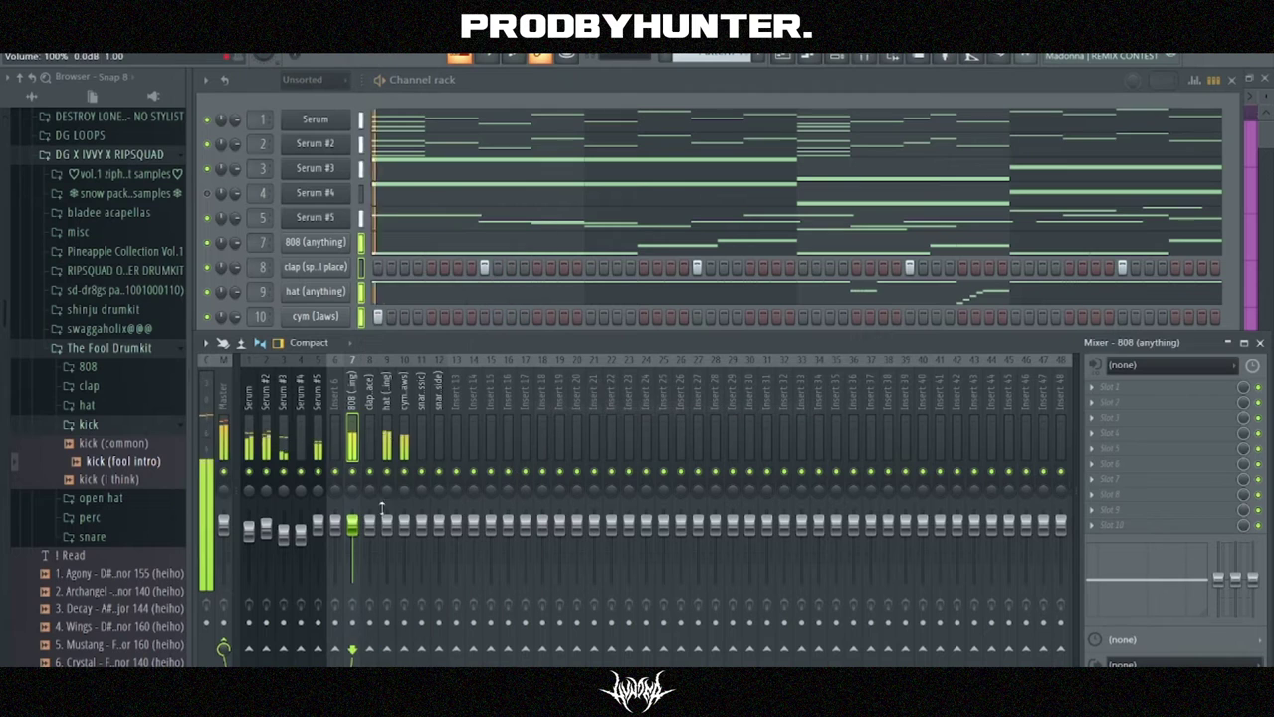
# - Pull the volume faders of mixer tracks 1 to 12 down to 0%
pyautogui.moveTo(247, 548); pyautogui.dragTo(248, 589)
pyautogui.moveTo(266, 533); pyautogui.dragTo(266, 587)
pyautogui.moveTo(284, 538); pyautogui.dragTo(284, 587)
pyautogui.moveTo(300, 538); pyautogui.dragTo(301, 579)
pyautogui.moveTo(318, 528); pyautogui.dragTo(352, 578)
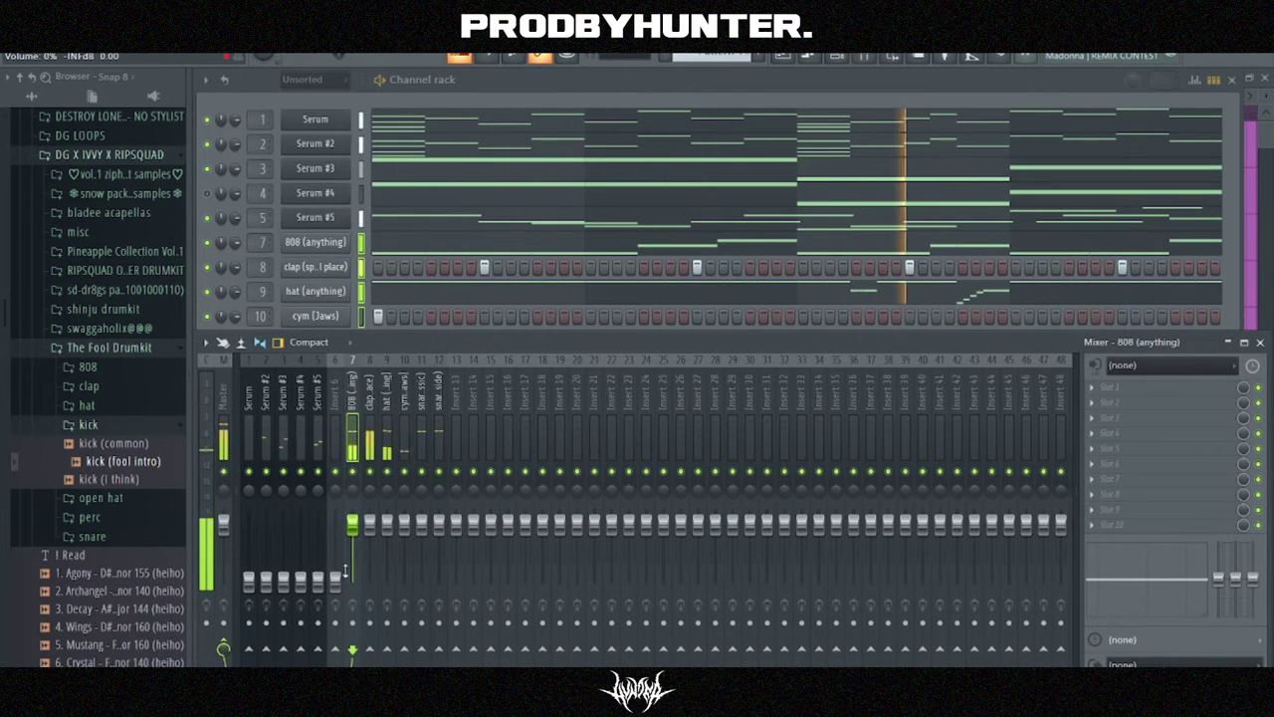
pyautogui.moveTo(369, 523); pyautogui.dragTo(370, 578)
pyautogui.moveTo(387, 522); pyautogui.dragTo(421, 580)
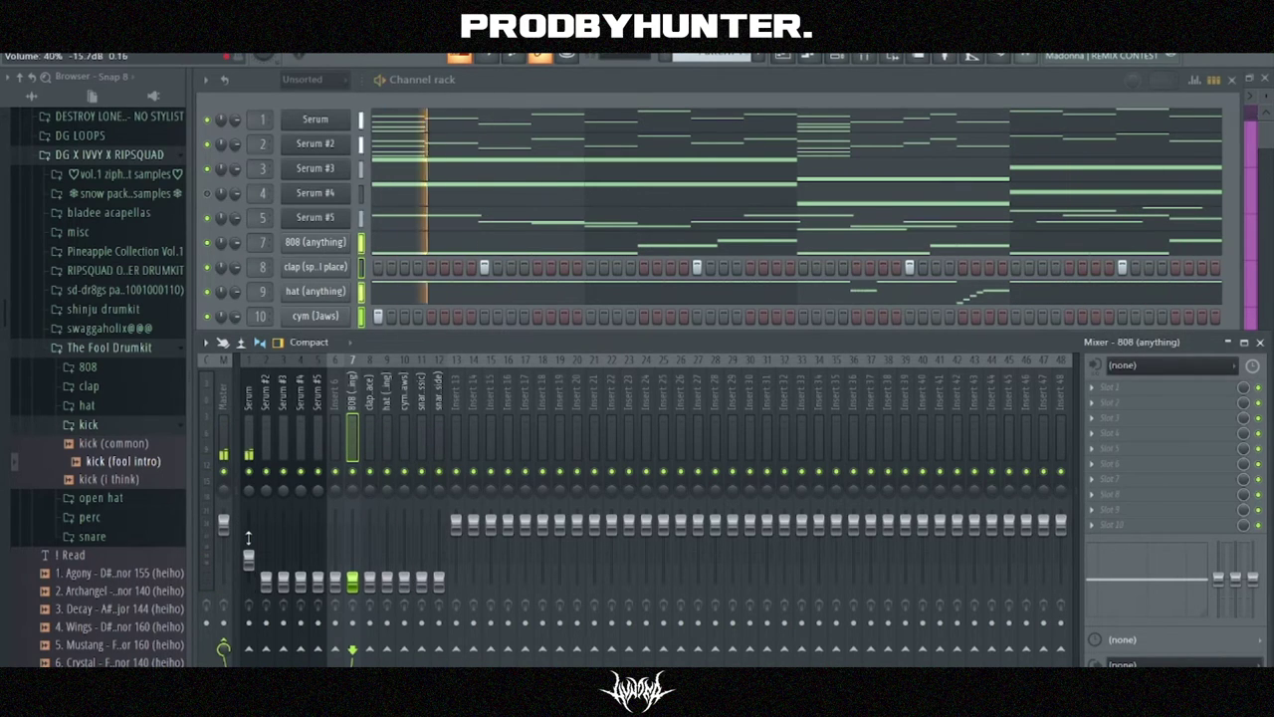
# - Rebalance the mixer levels of Serum, Serum #2, Serum #3 and Serum #4 by ear, unmuting the Serum #4 channel
pyautogui.moveTo(248, 555)
pyautogui.mouseDown()
pyautogui.moveTo(248, 528)
pyautogui.moveTo(268, 555)
pyautogui.mouseUp()
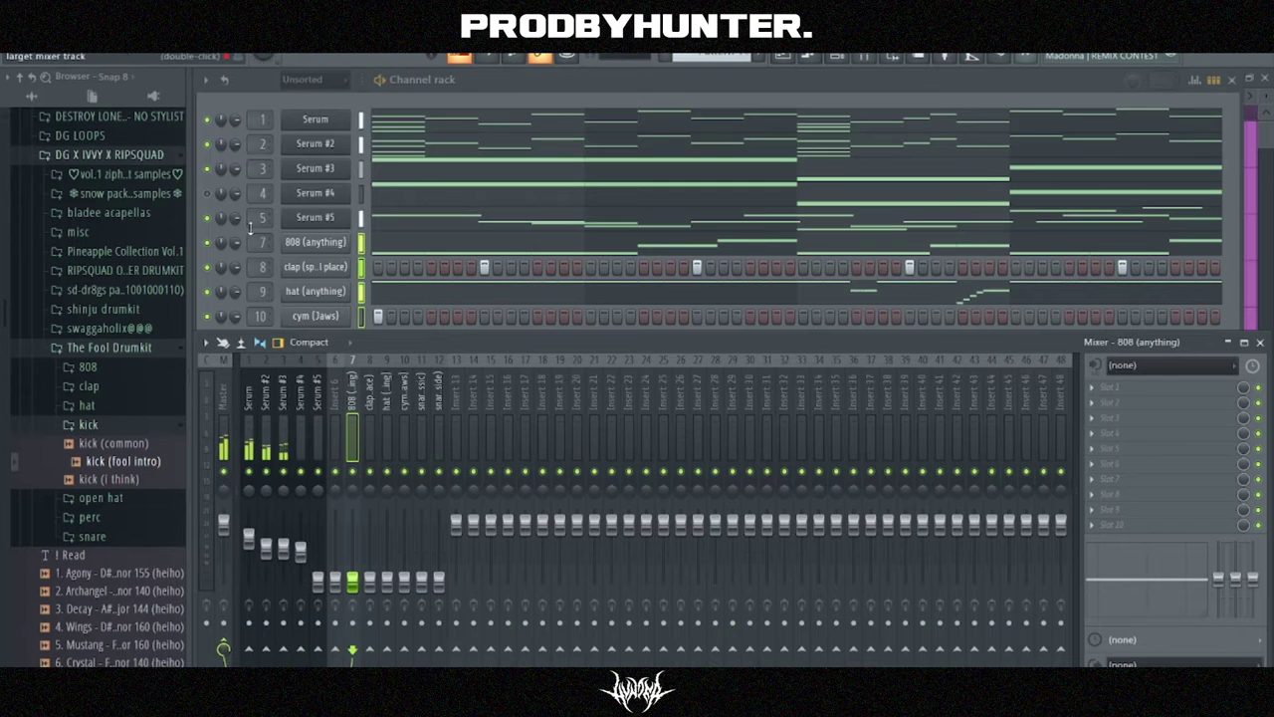
pyautogui.click(206, 194)
pyautogui.moveTo(301, 553); pyautogui.dragTo(302, 545)
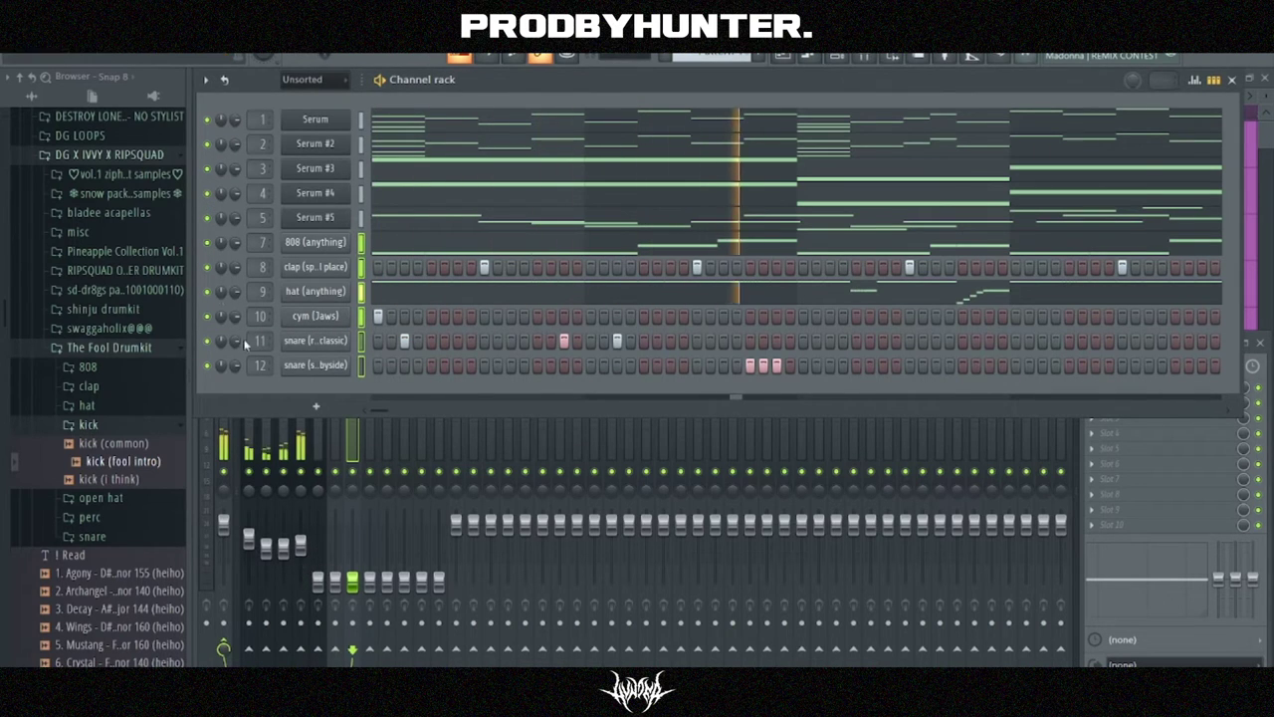
# - Mute the Serum #4 channel and bring up the mixer volumes of Serum #5 to about 81% and the 808 and drum tracks by ear
pyautogui.click(206, 194)
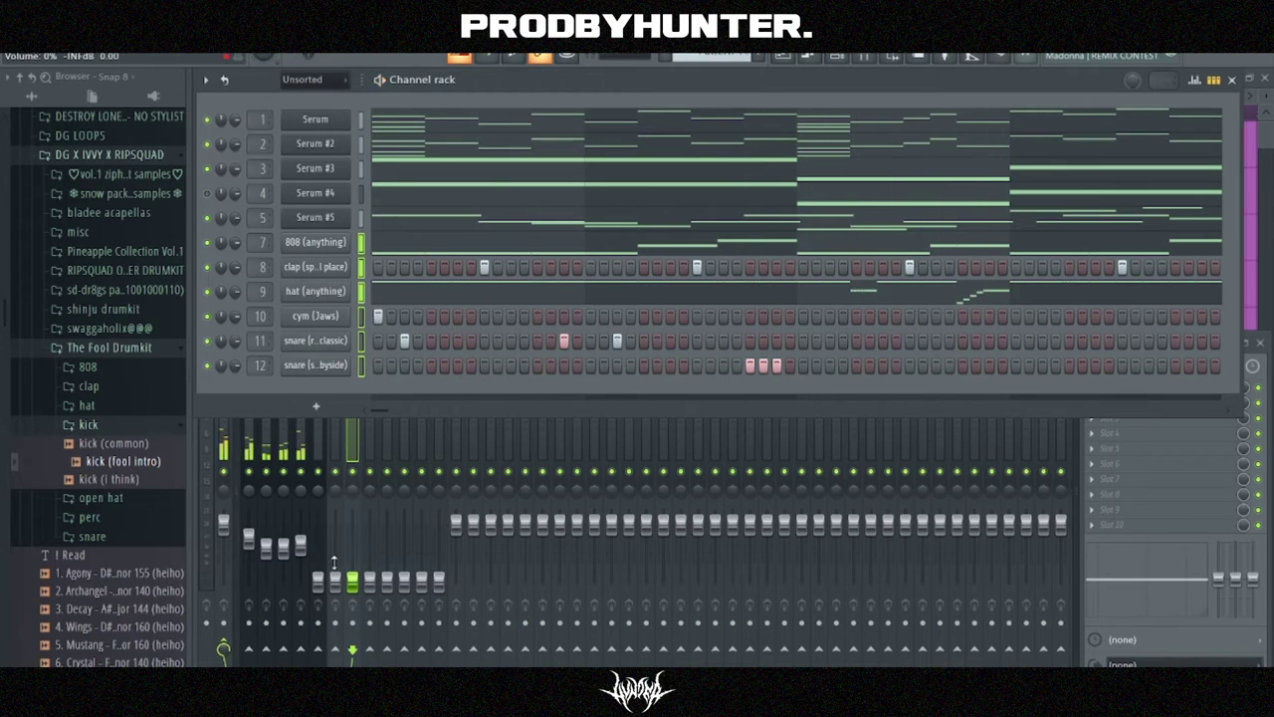
pyautogui.scroll(3, 313, 558)
pyautogui.scroll(3, 310, 565)
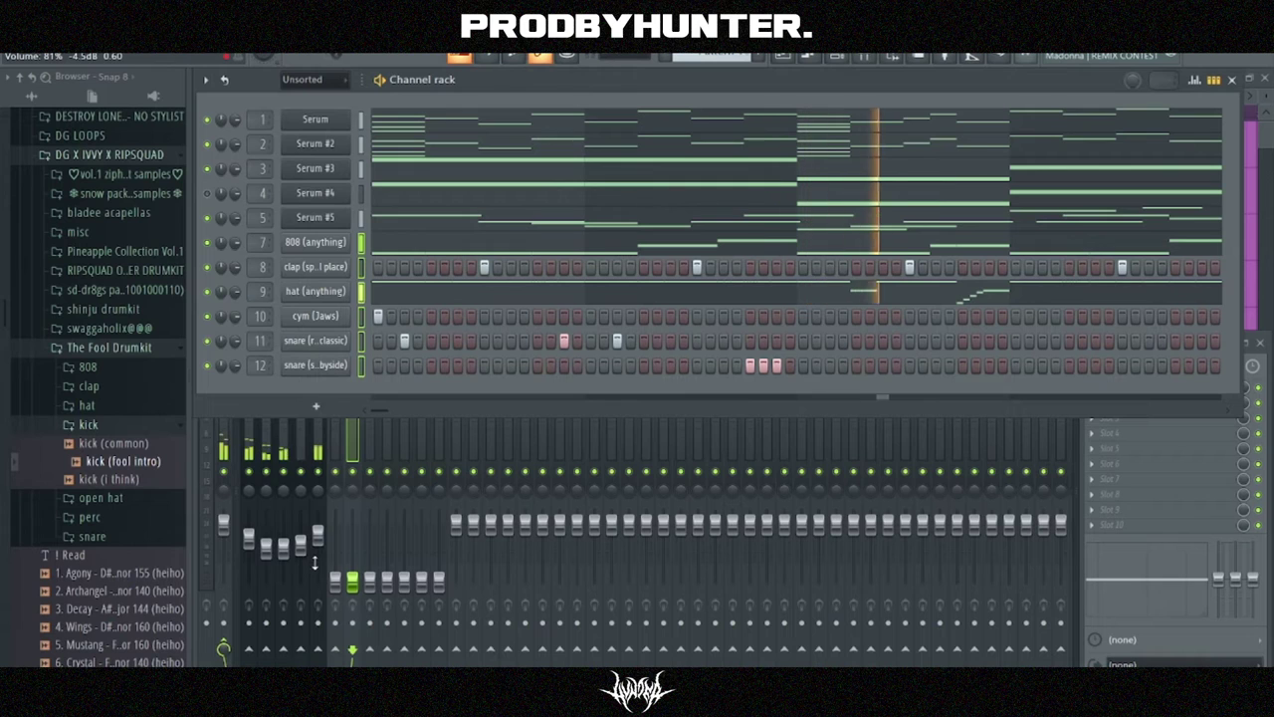
pyautogui.scroll(3, 338, 577)
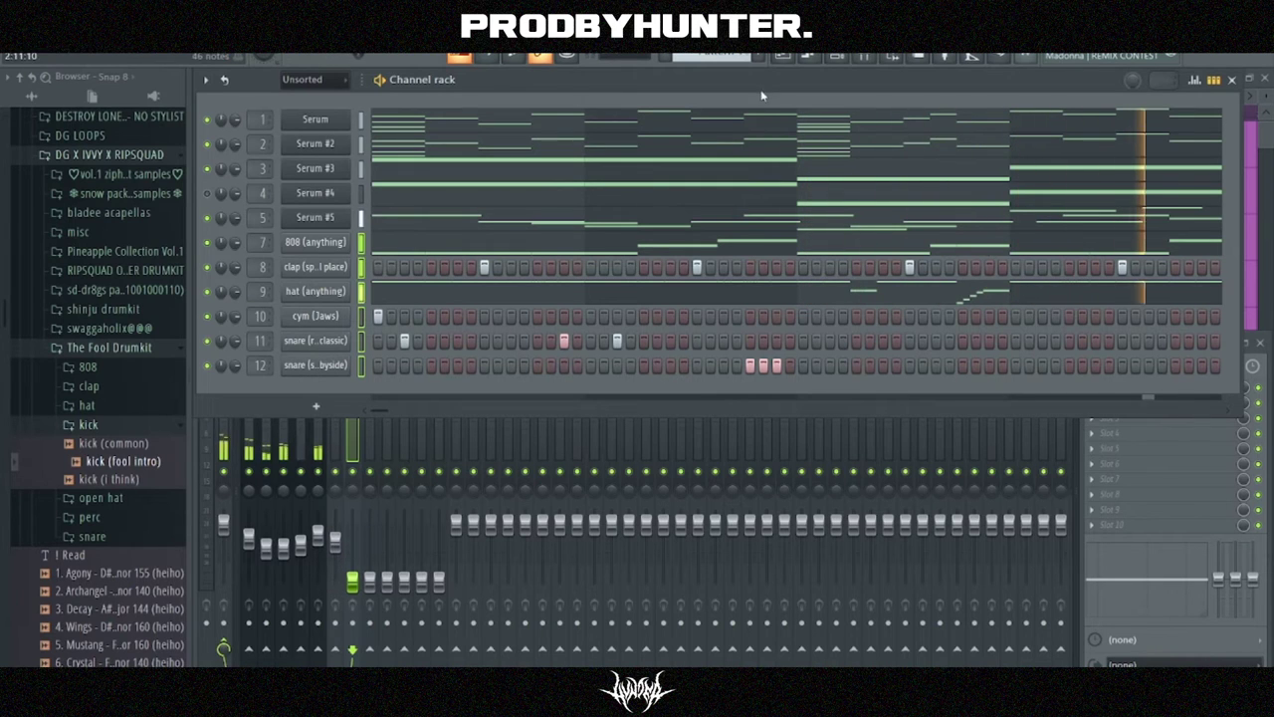
pyautogui.press('F5')
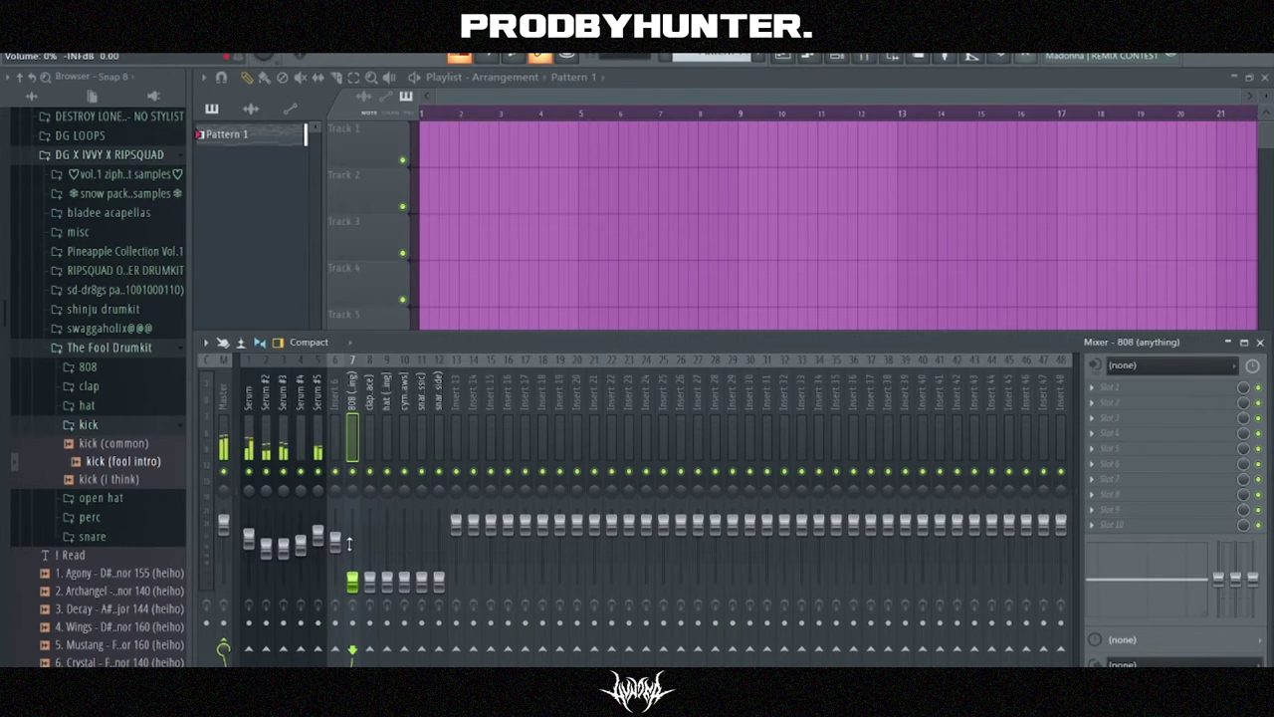
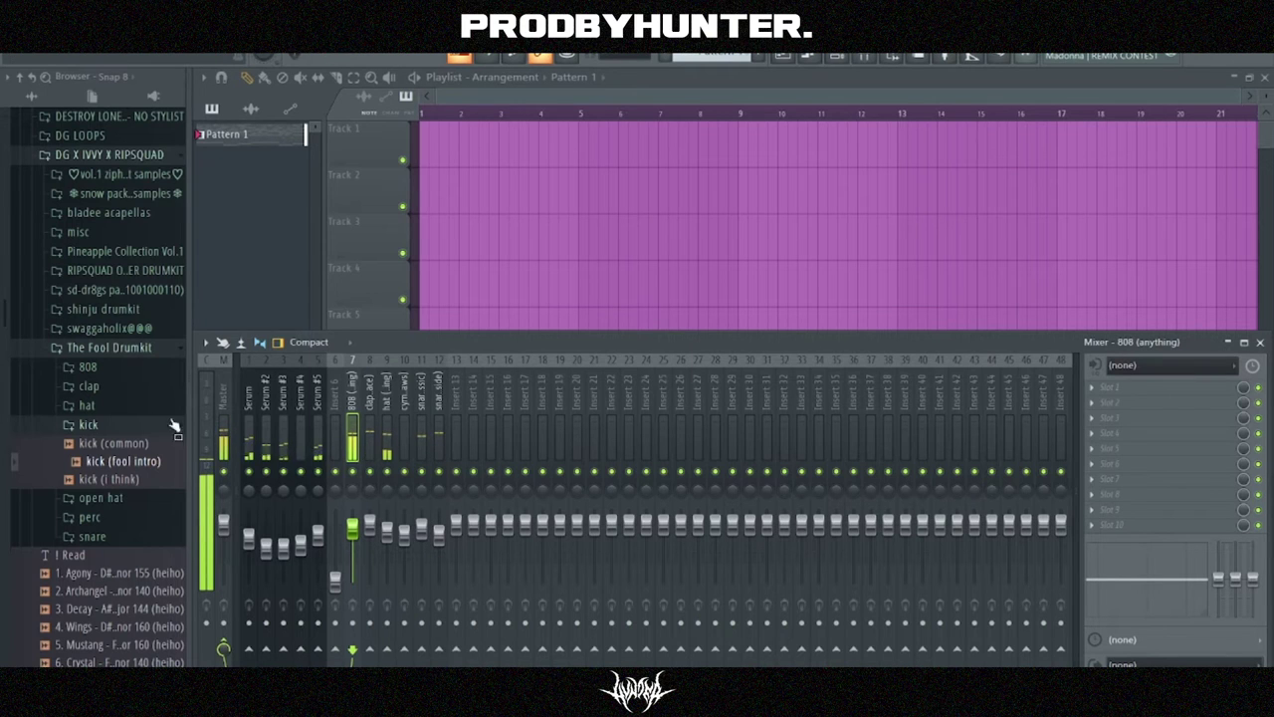
# - Load the [LJS] MASTER 2 preset from the FL mixer presets folder onto the Master track
pyautogui.click(89, 350)
pyautogui.scroll(-8, 108, 419)
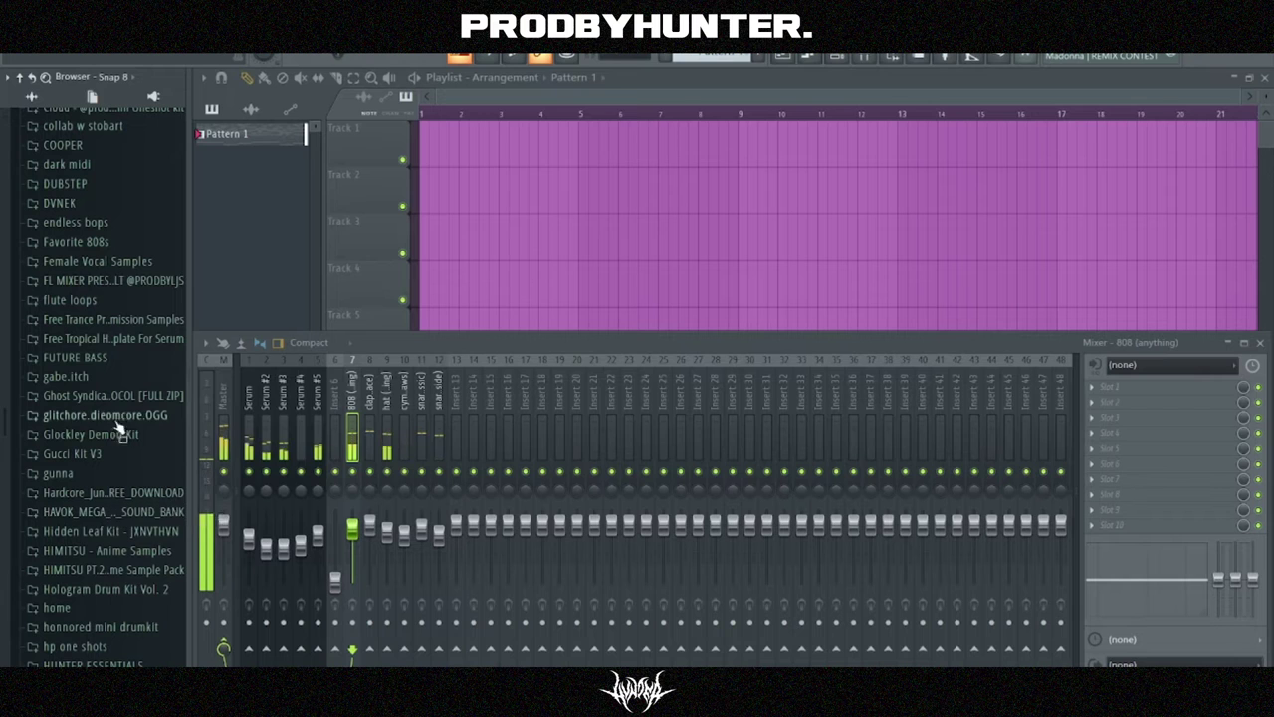
pyautogui.click(84, 283)
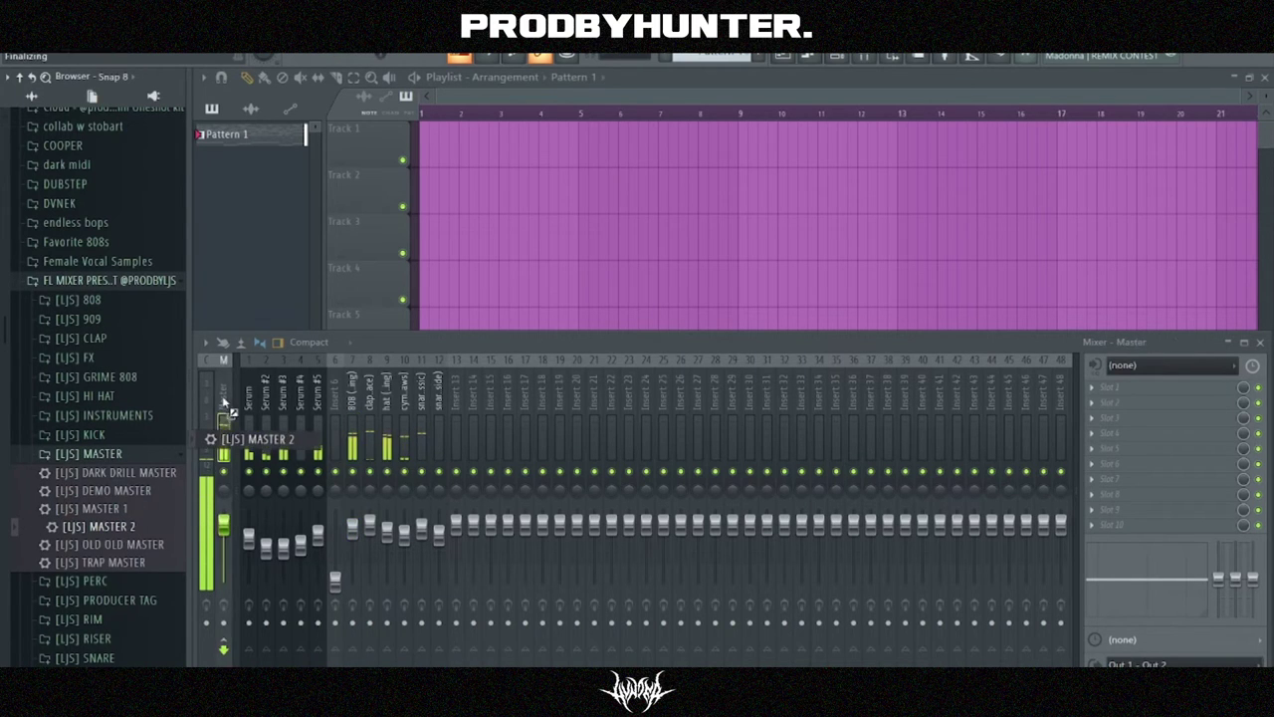
pyautogui.moveTo(224, 403); pyautogui.dragTo(224, 406)
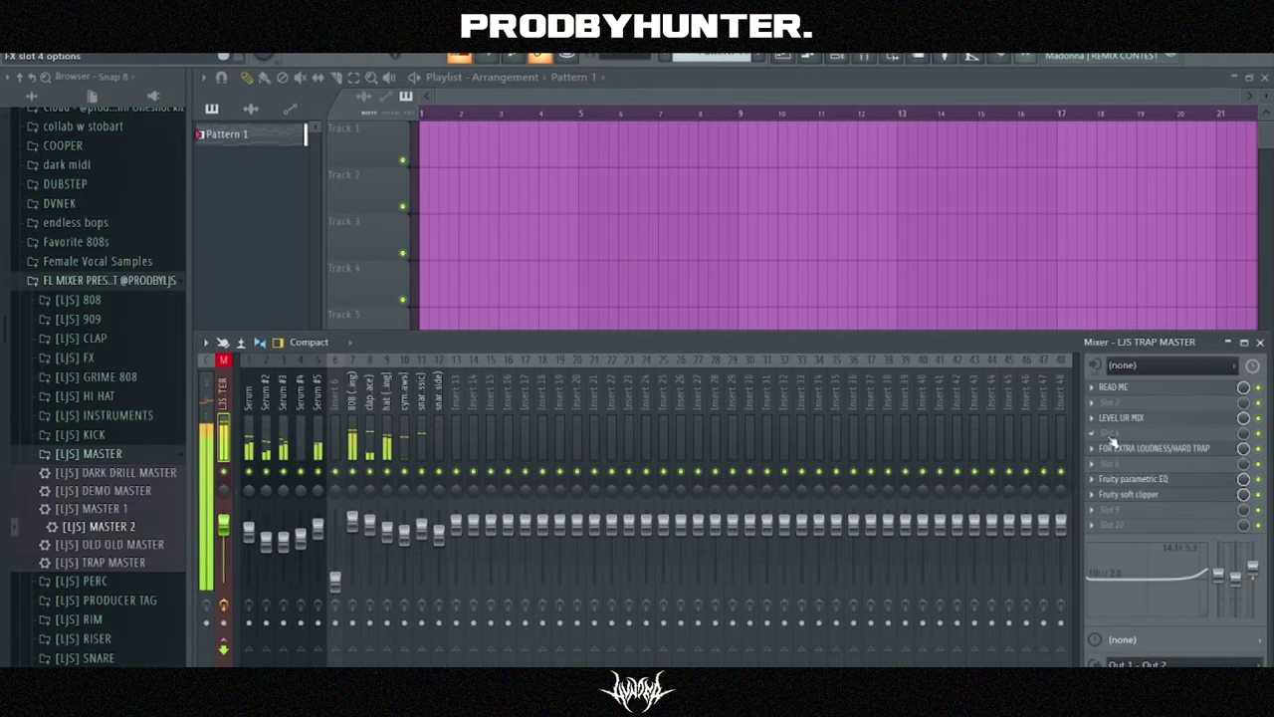
# - Inspect the FOR EXTRA LOUDNESS/HARD TRAP effect on the master track, then close it and the mixer
pyautogui.click(1138, 449)
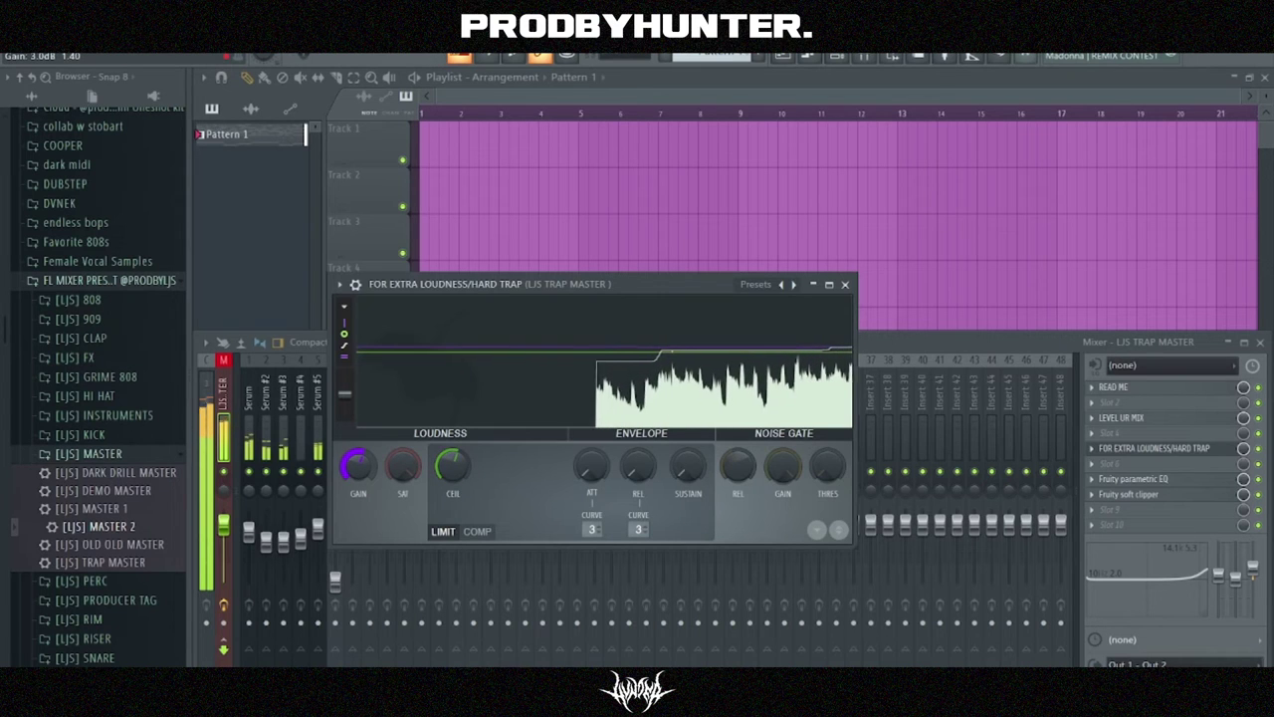
pyautogui.click(844, 284)
pyautogui.click(1260, 342)
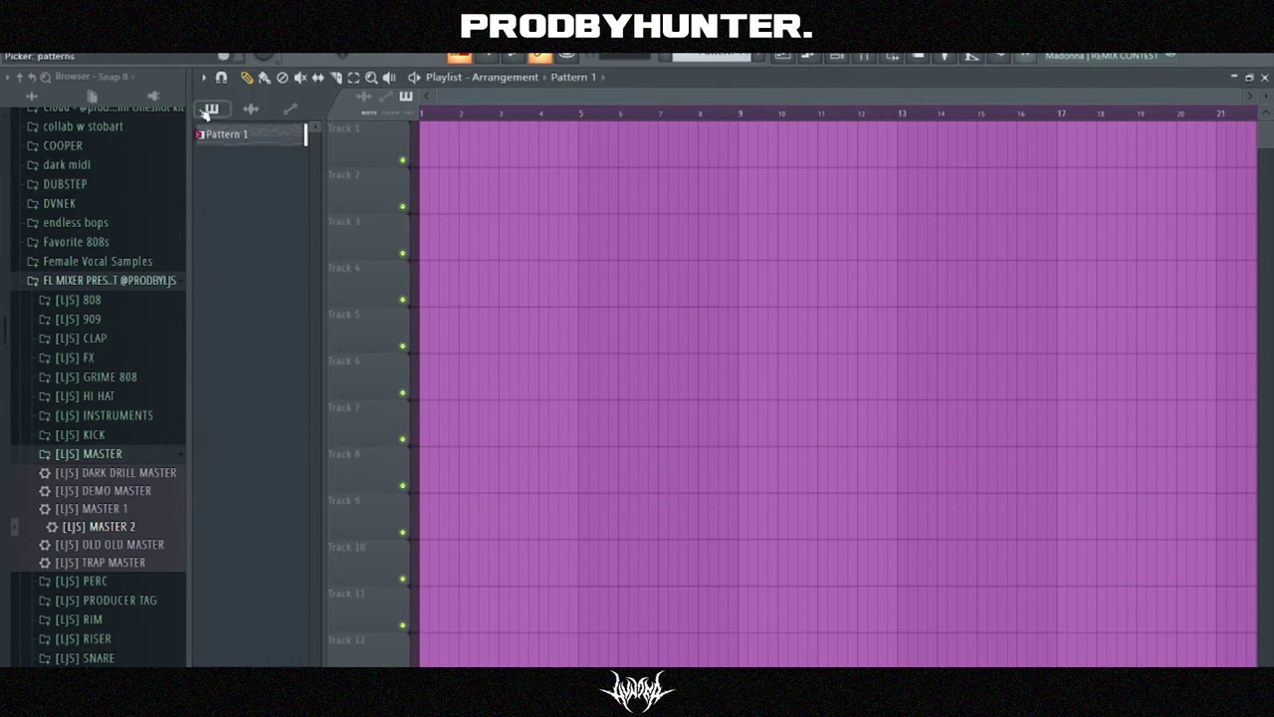
# - Split Pattern 1 by channel and place all the resulting patterns at bar 1 on playlist tracks 1 to 11
pyautogui.rightClick(227, 134)
pyautogui.click(185, 267)
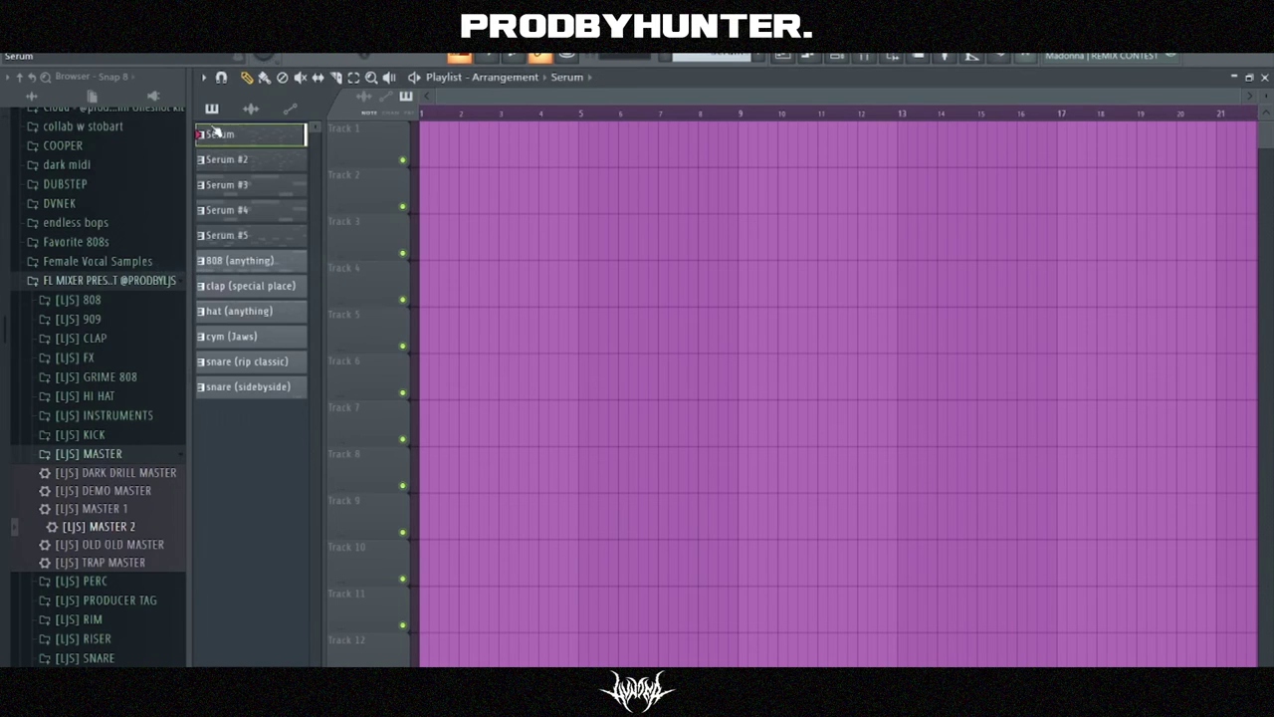
pyautogui.keyDown('shift'); pyautogui.click(252, 387); pyautogui.keyUp('shift')
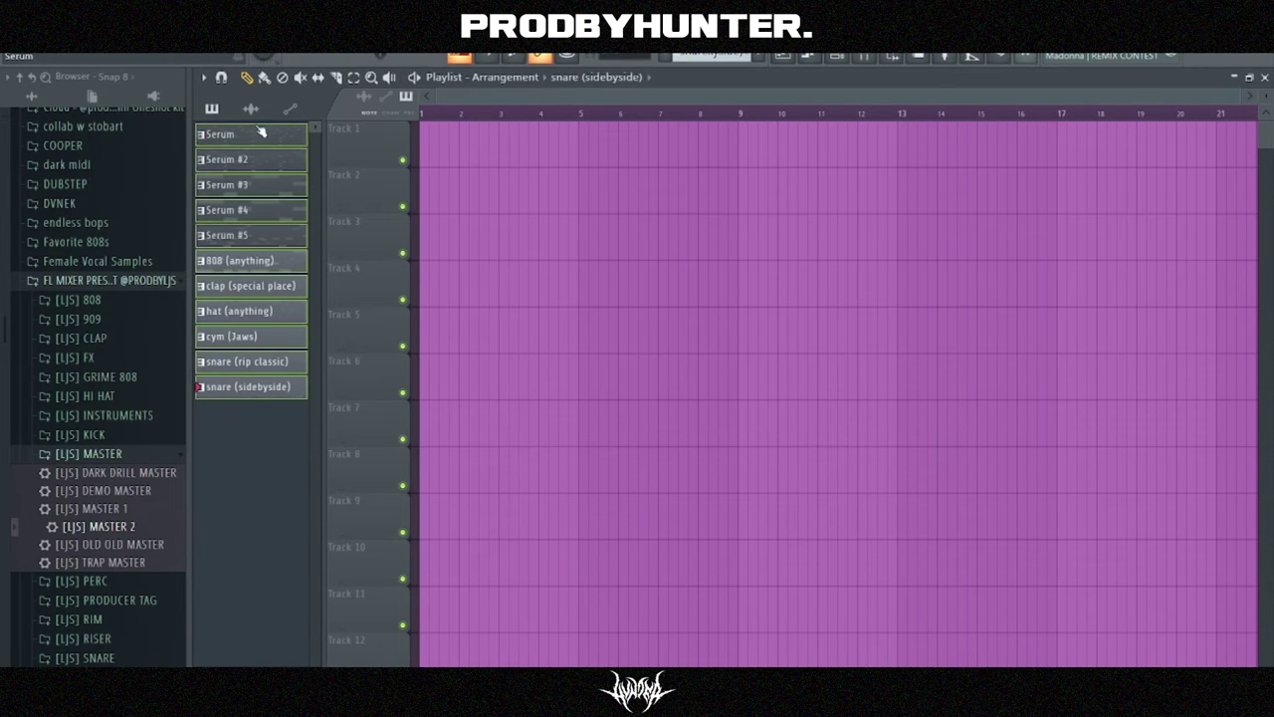
pyautogui.moveTo(261, 132); pyautogui.dragTo(624, 266)
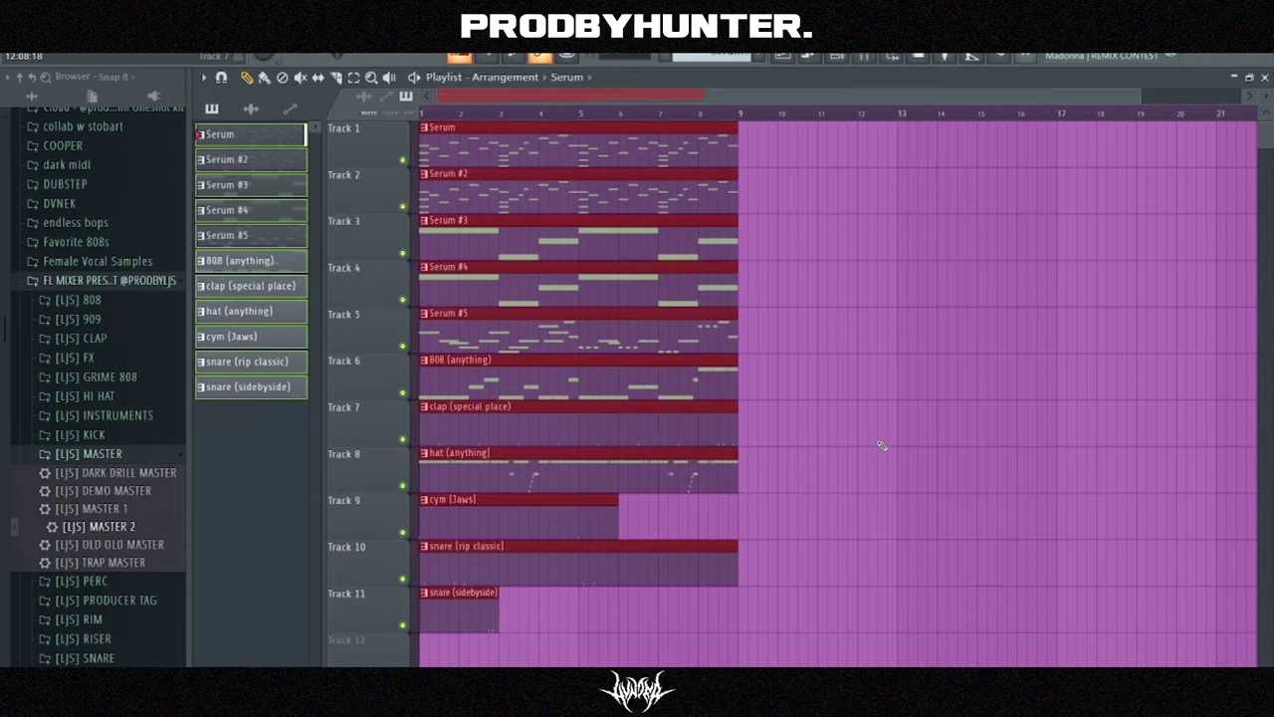
# - Extend the short cym (Jaws) and snare (sidebyside) clips to fill eight bars, and repeat all clips up to bar 49
pyautogui.moveTo(848, 492); pyautogui.dragTo(880, 476)
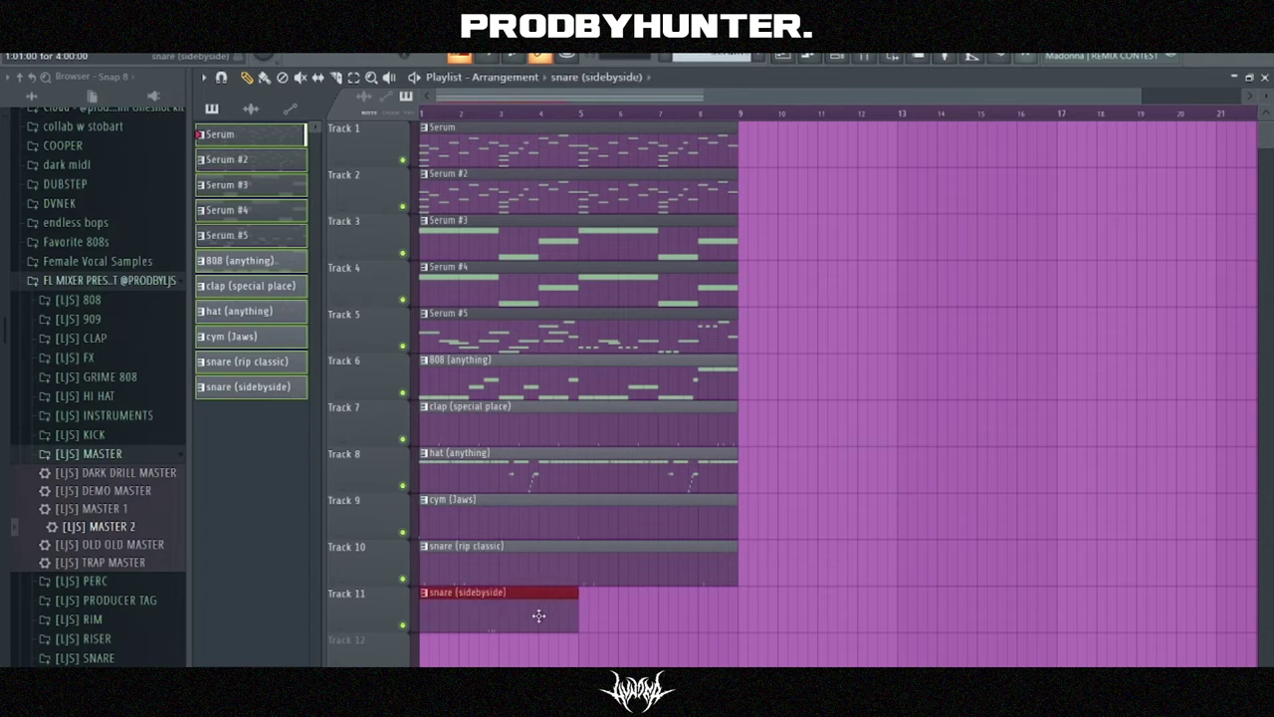
pyautogui.hotkey('ctrl', 'b')
pyautogui.moveTo(890, 631); pyautogui.dragTo(388, 180)
pyautogui.hotkey('ctrl', 'b')
pyautogui.hotkey('ctrl', 'b')
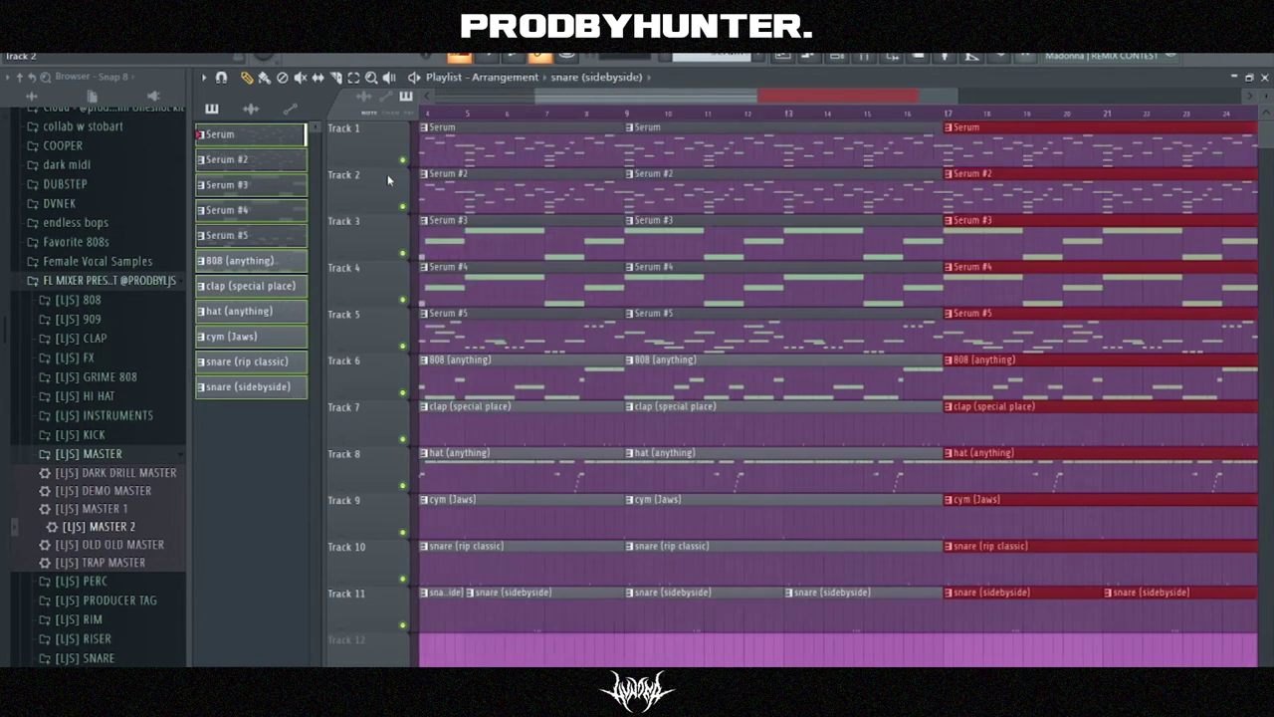
pyautogui.hotkey('ctrl', 'b')
pyautogui.hotkey('ctrl', 'b')
pyautogui.hotkey('ctrl', 'b')
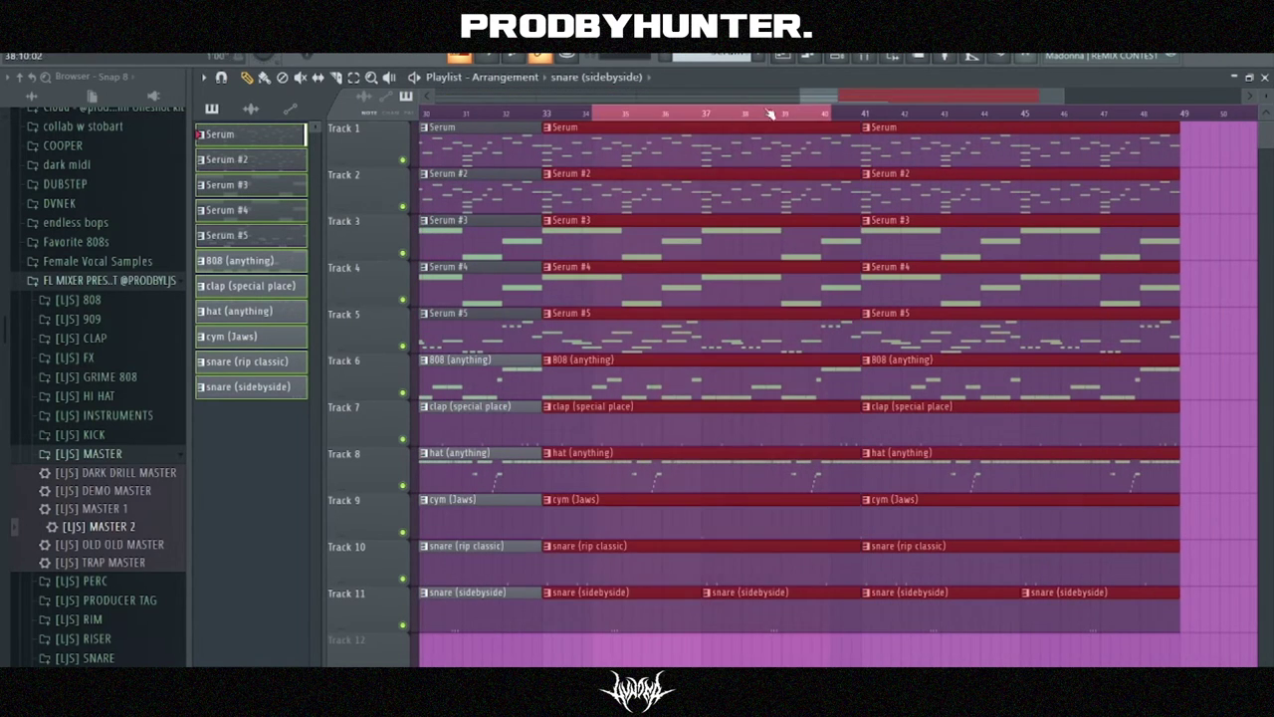
pyautogui.scroll(-5, 821, 100)
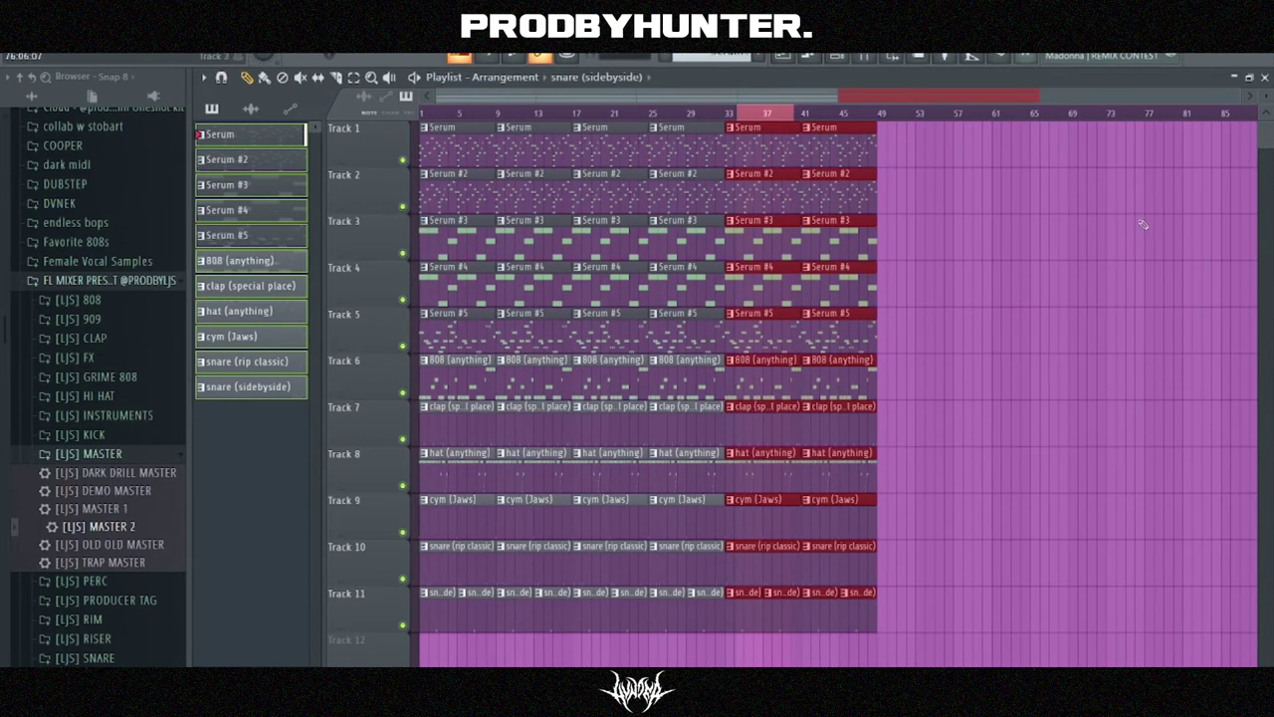
# - Play the arrangement from around bar 34 to check it
pyautogui.click(739, 113)
pyautogui.press('space')
pyautogui.scroll(3, 541, 100)
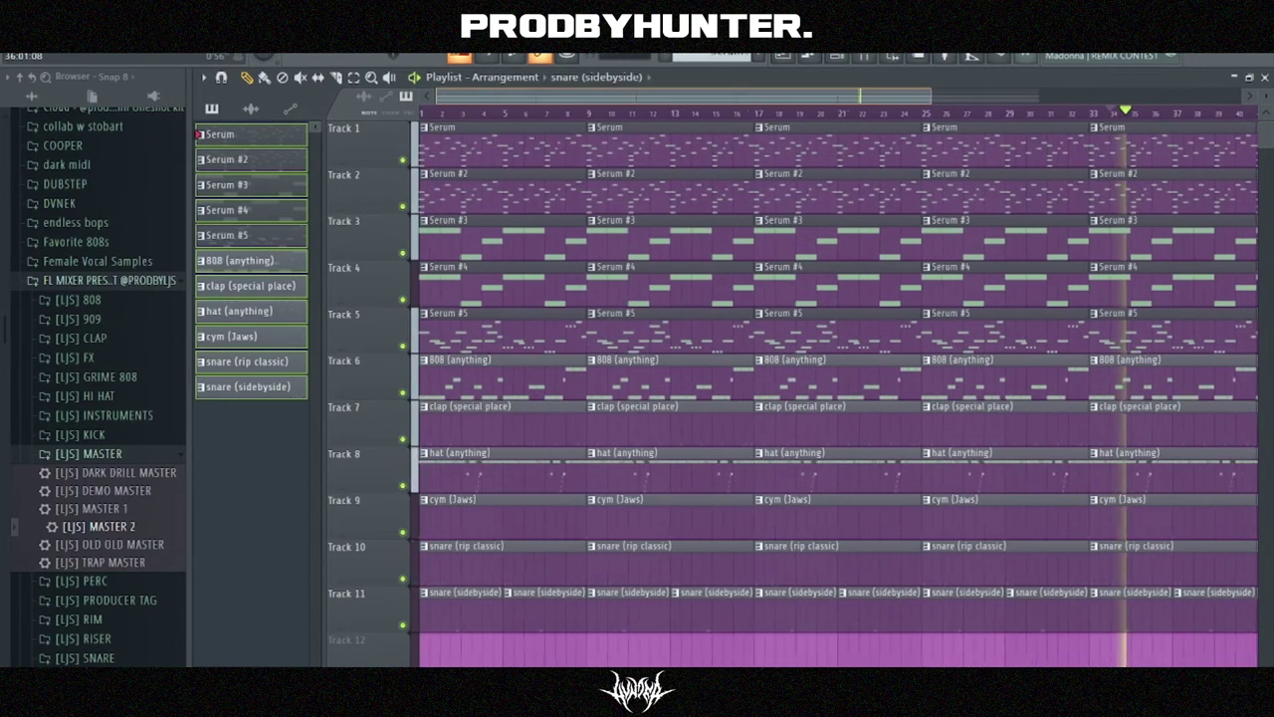
pyautogui.press('space')
# - Delete the Serum #5, 808, clap, hat, cymbal and snare clips from bars 1 to 8
pyautogui.click(432, 113)
pyautogui.press('space')
pyautogui.scroll(-2, 530, 319)
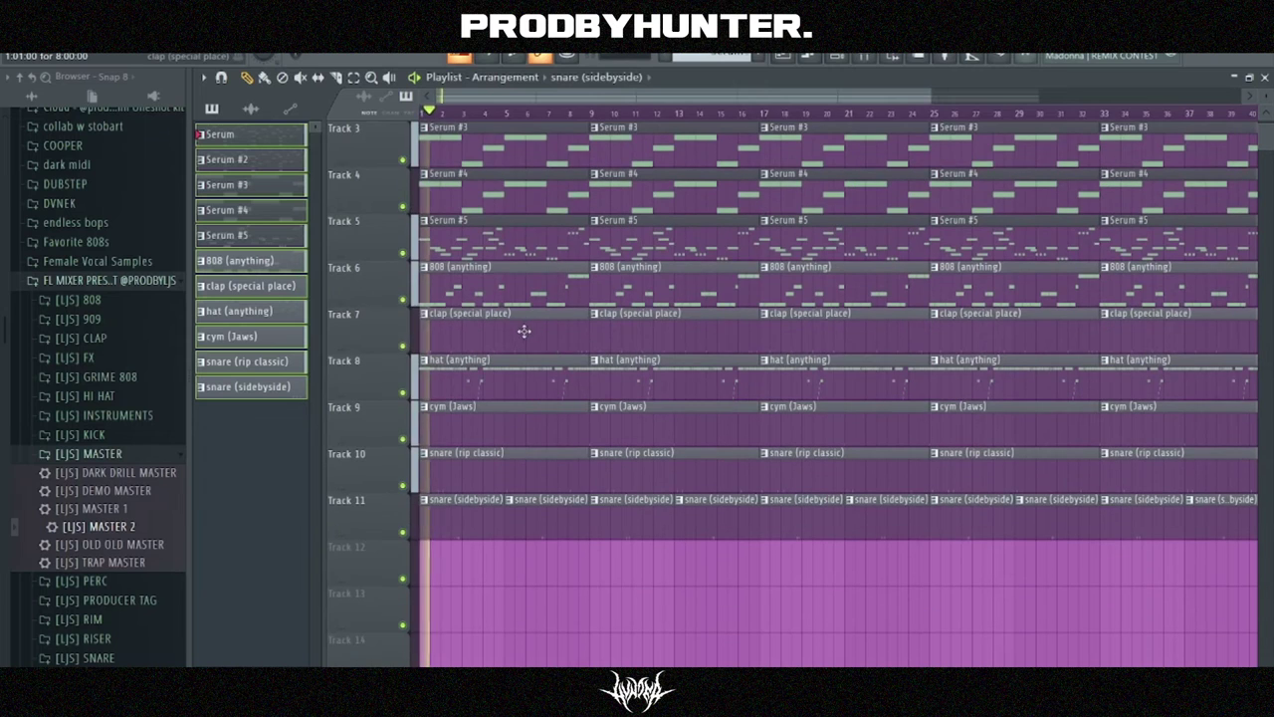
pyautogui.rightClick(479, 300)
pyautogui.rightClick(496, 255)
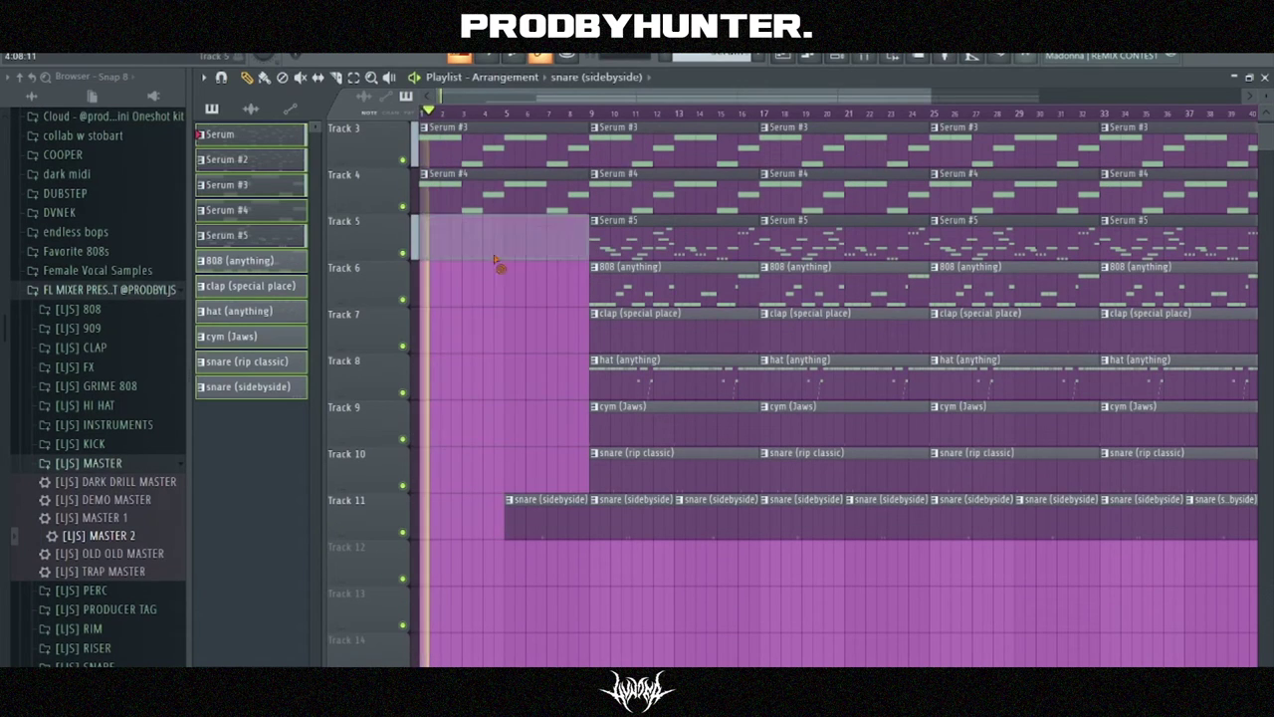
pyautogui.rightClick(544, 513)
pyautogui.scroll(2, 538, 448)
pyautogui.press('space')
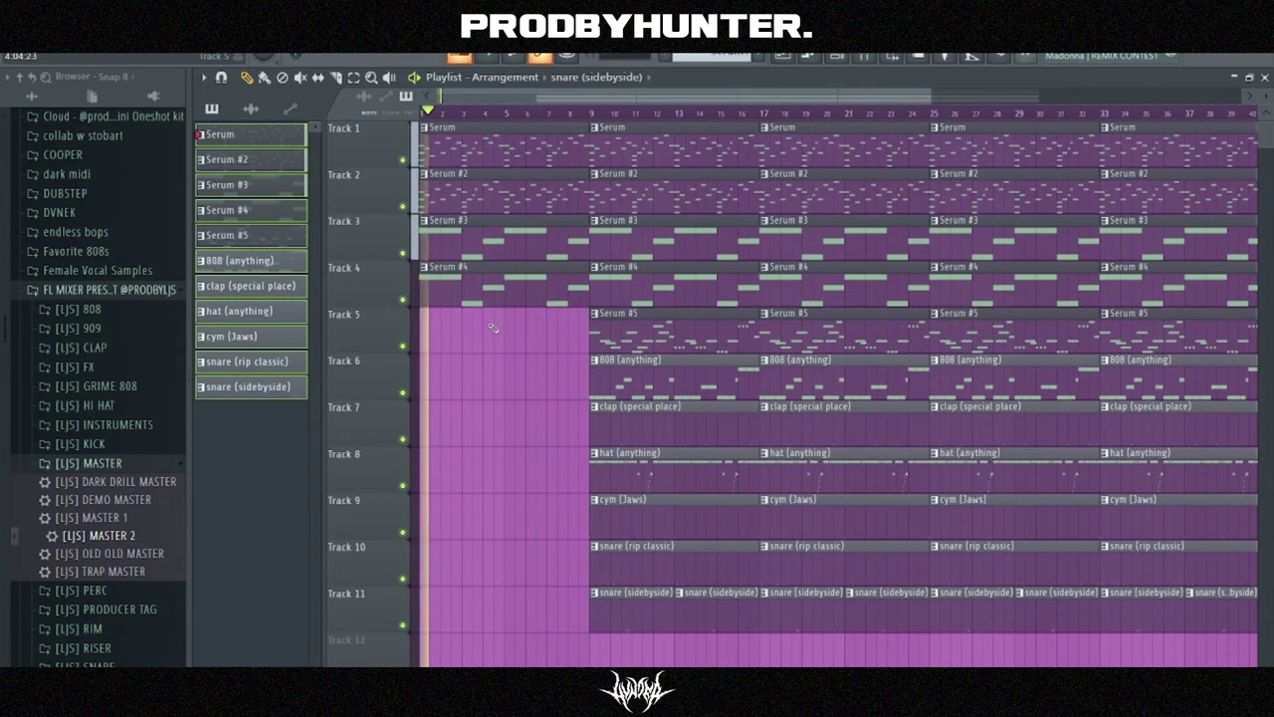
# - Delete the Serum #2, Serum #3 and Serum #4 clips from bars 1 to 8, leaving only Serum in the intro
pyautogui.press('F6')
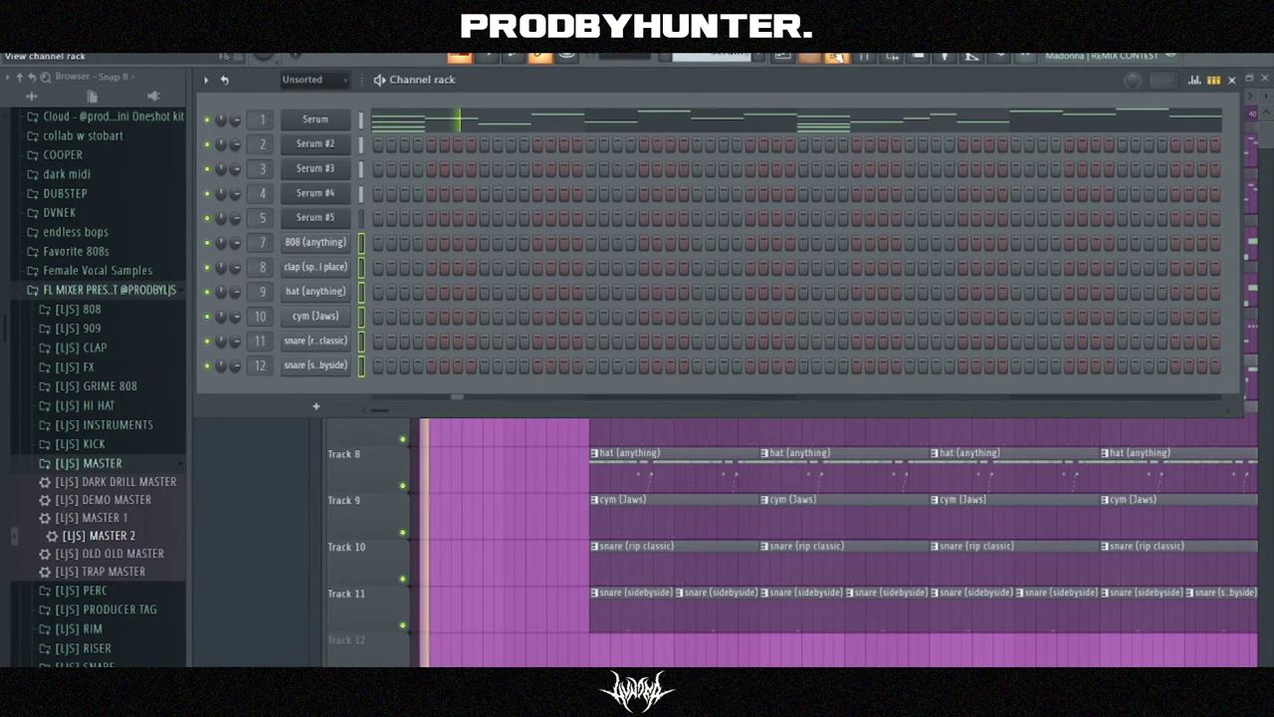
pyautogui.press('F6')
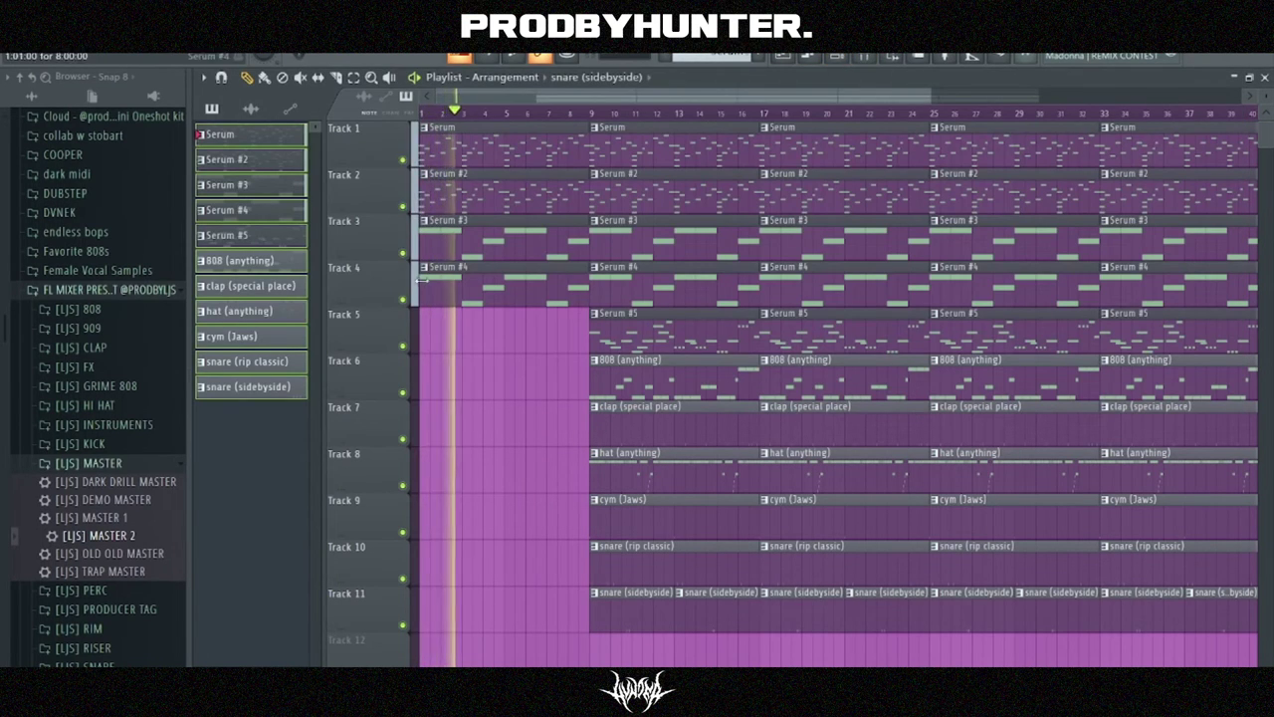
pyautogui.rightClick(461, 258)
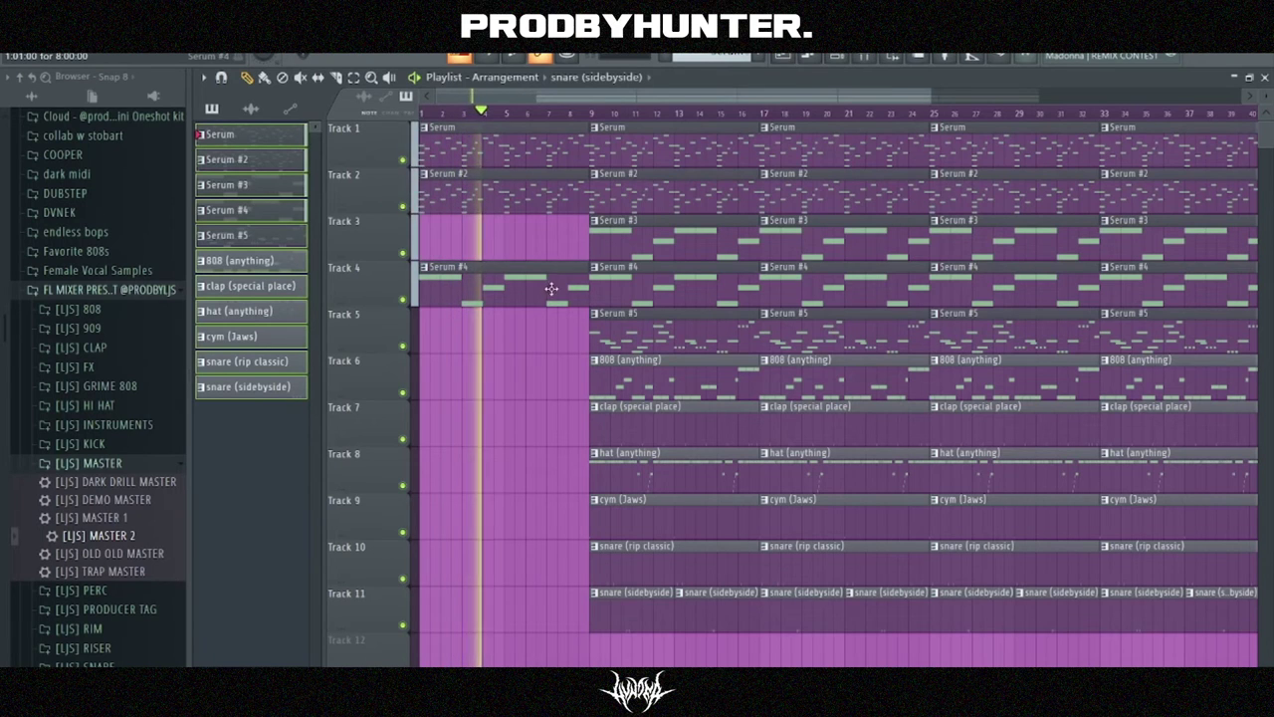
pyautogui.rightClick(539, 282)
pyautogui.rightClick(463, 210)
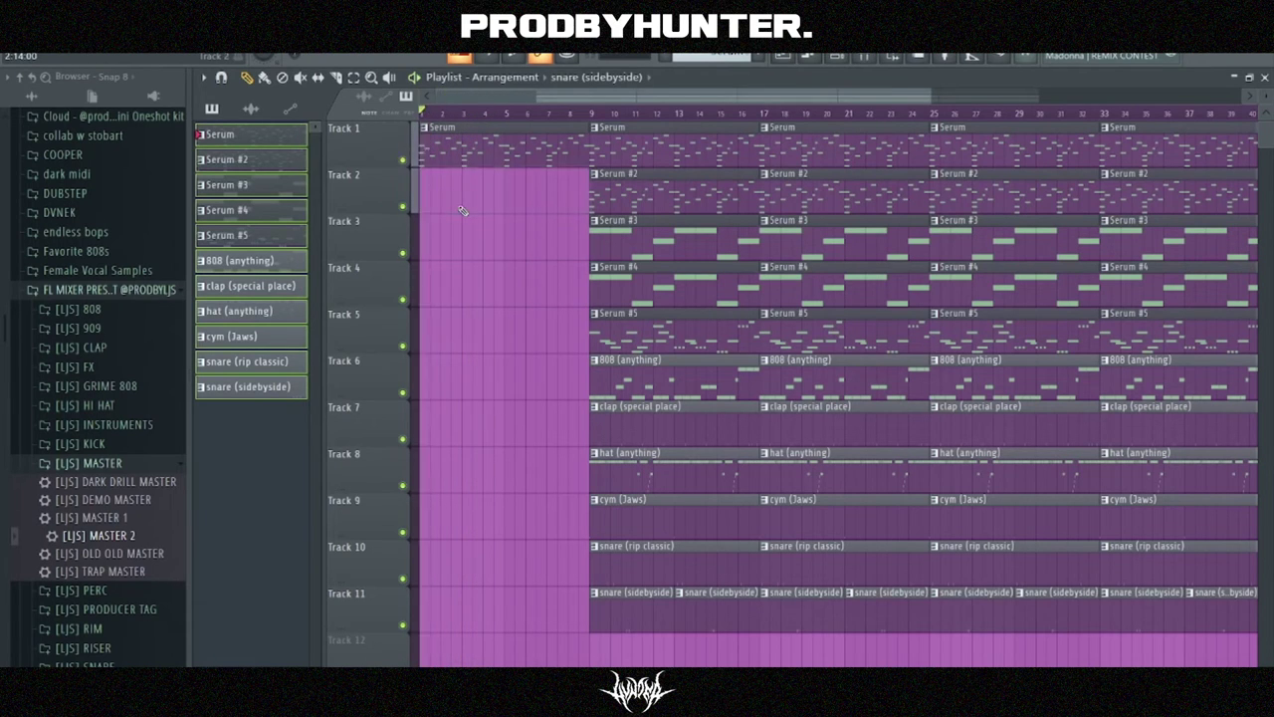
# - Delete the clips on tracks 5 to 11 from bars 9 to 16, and trim the Serum #4 clip there to end at bar 16
pyautogui.rightClick(634, 348)
pyautogui.rightClick(717, 591)
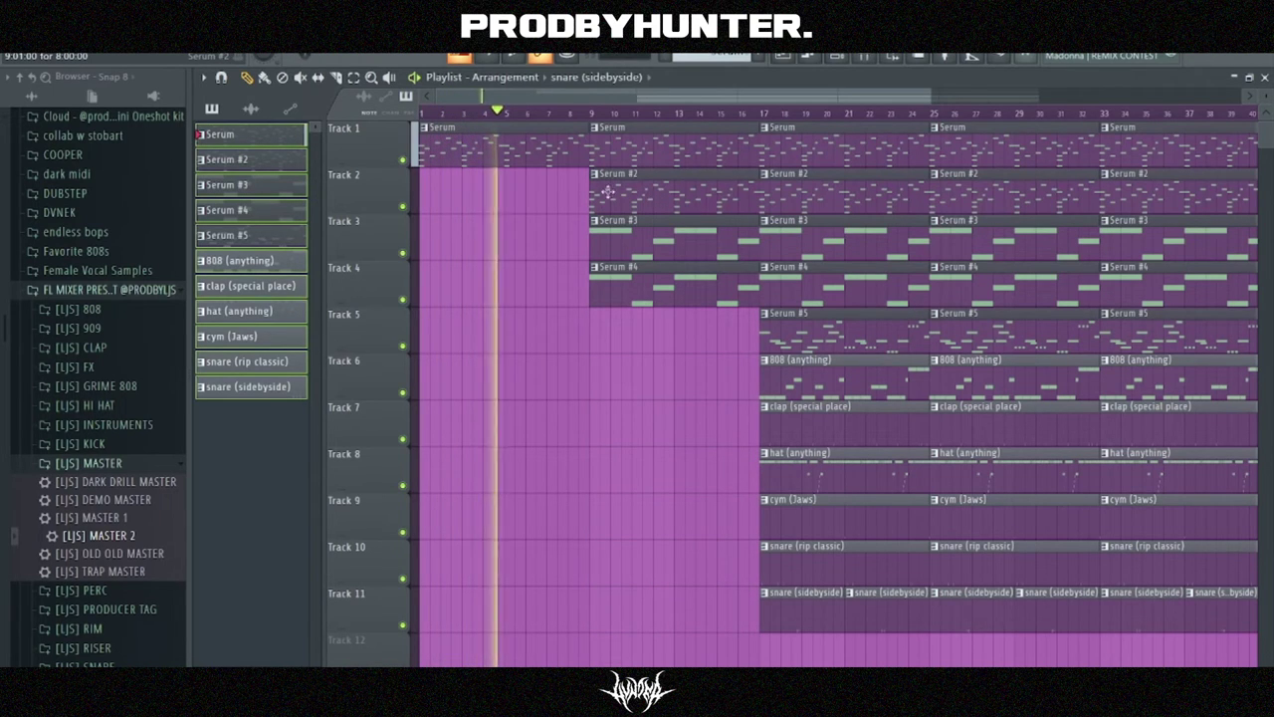
pyautogui.moveTo(671, 96); pyautogui.dragTo(679, 96)
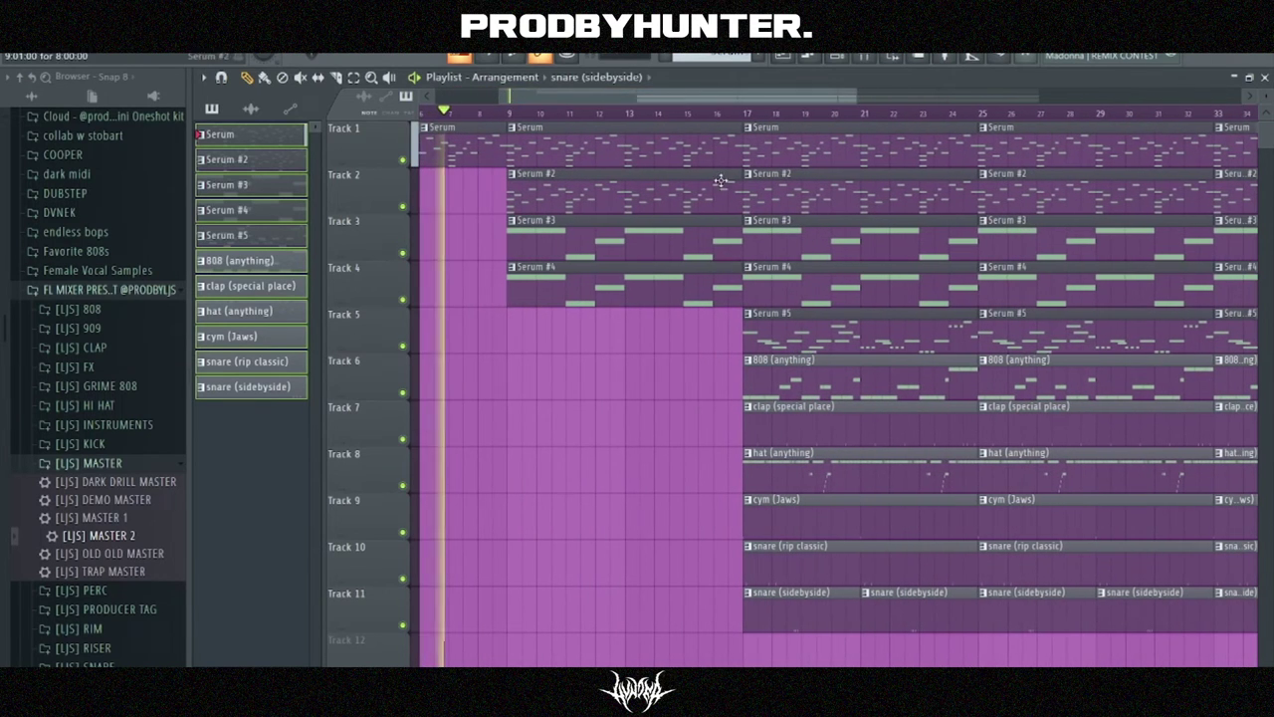
pyautogui.click(734, 304)
pyautogui.moveTo(737, 303); pyautogui.dragTo(707, 303)
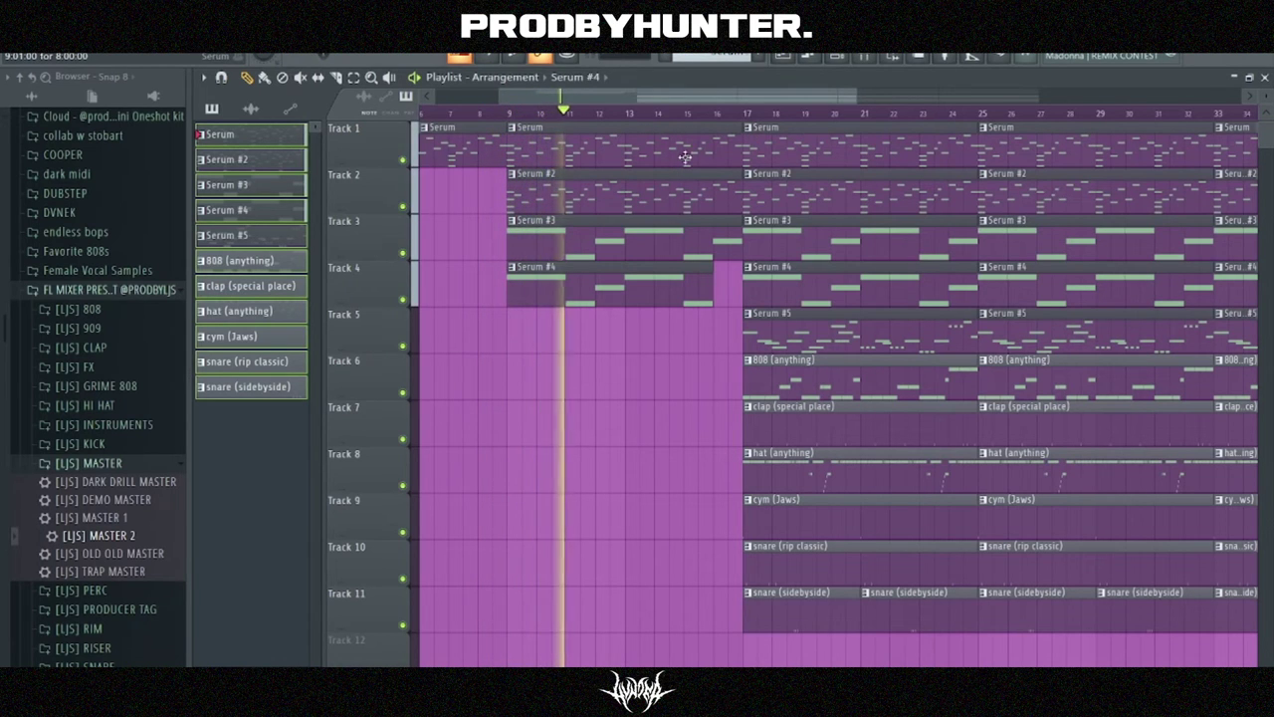
# - Delete the Serum #4 clips from bars 17 to 32 and the Serum #5 clip from bars 17 to 24
pyautogui.scroll(-4, 657, 103)
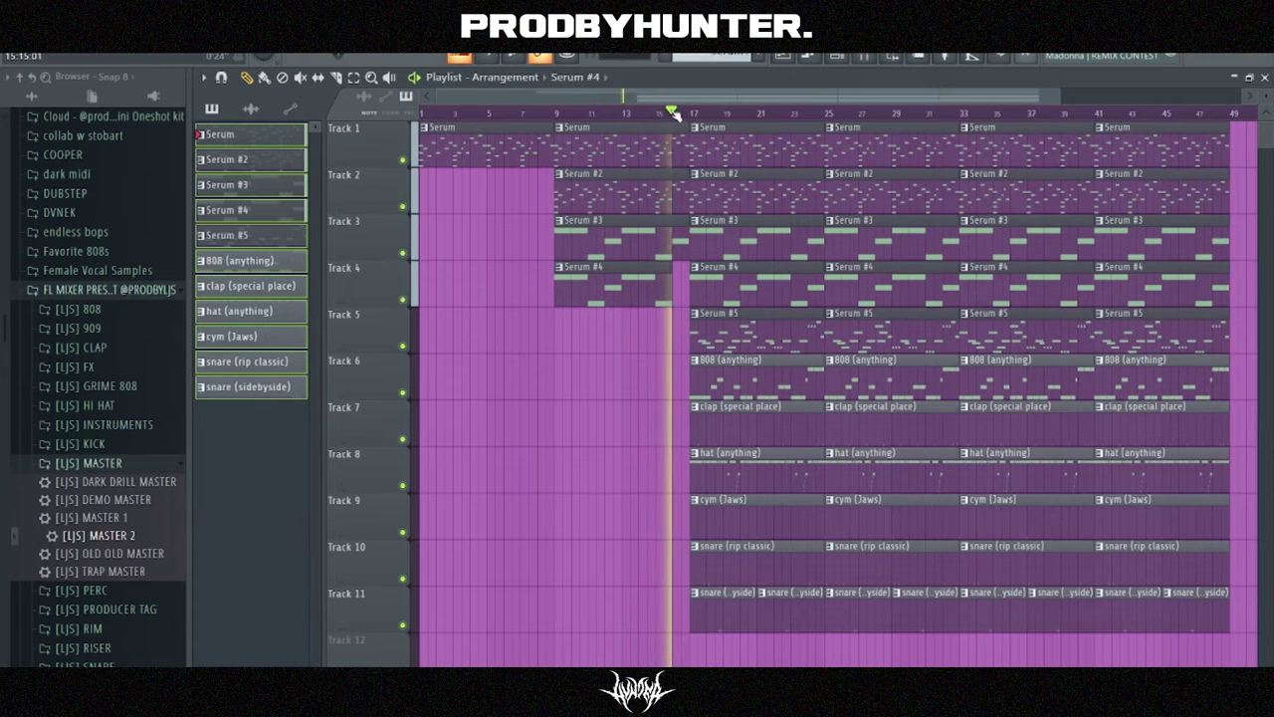
pyautogui.scroll(4, 658, 159)
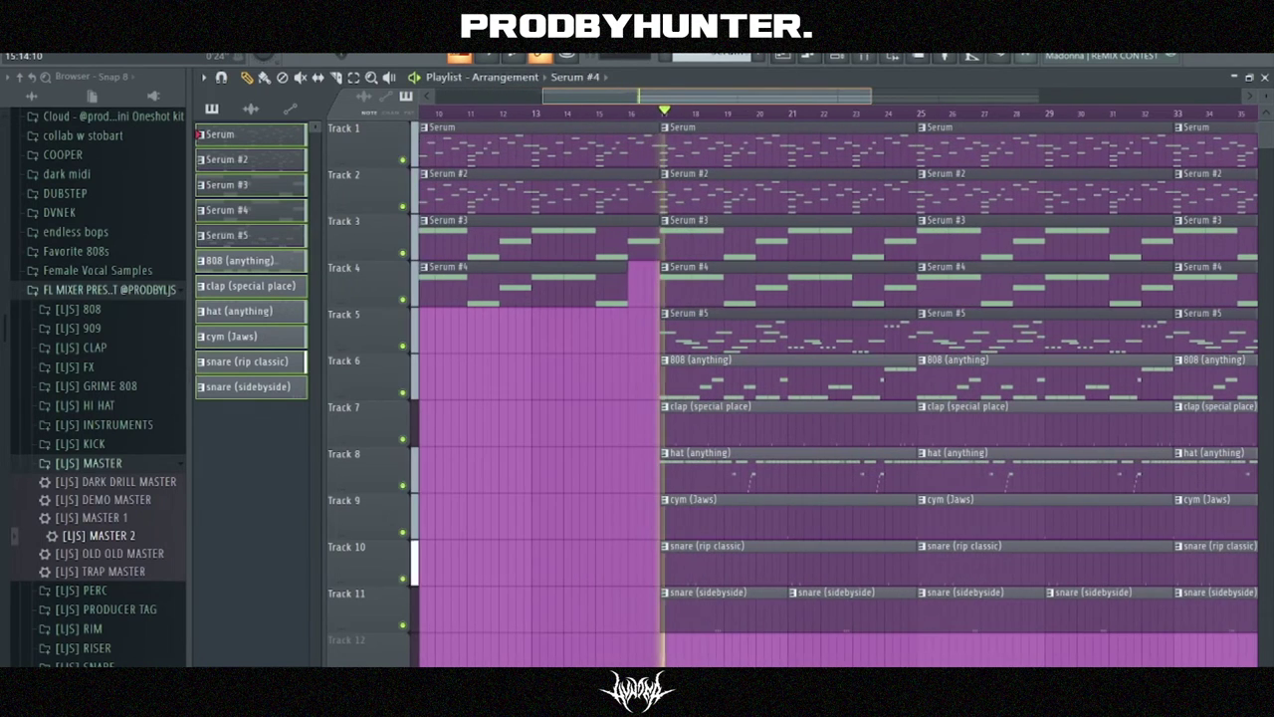
pyautogui.rightClick(782, 296)
pyautogui.rightClick(986, 294)
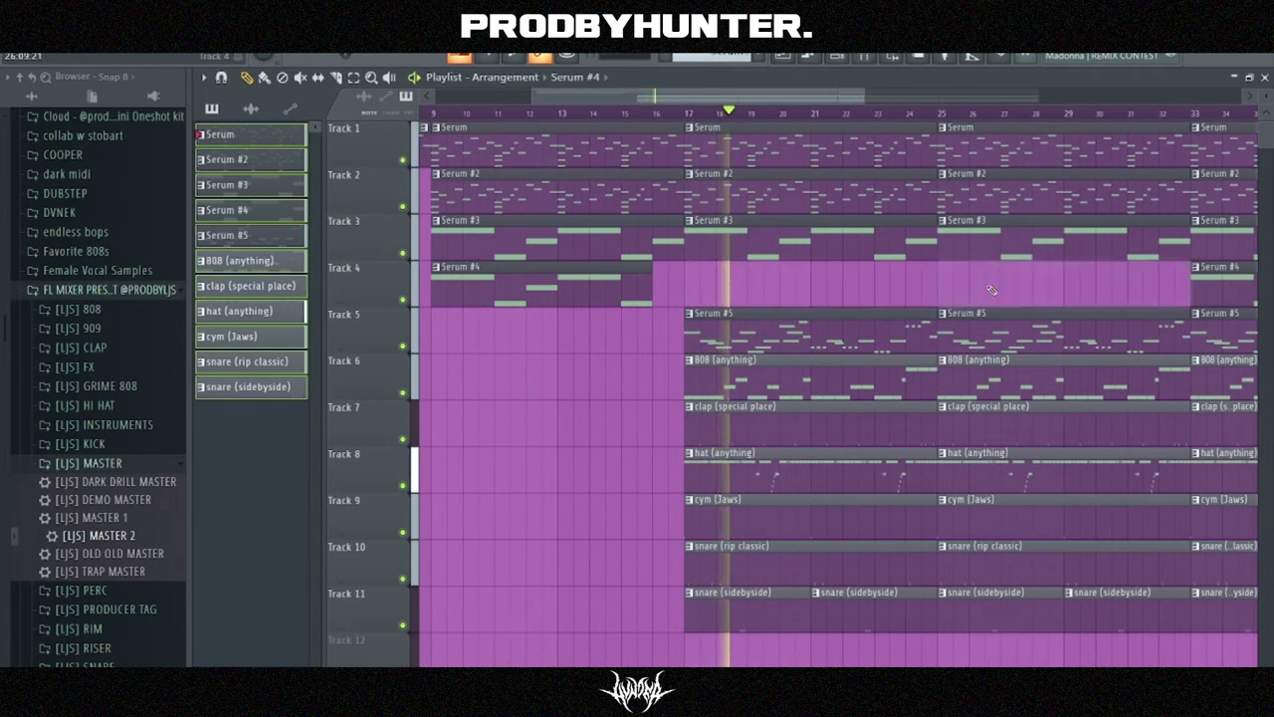
pyautogui.scroll(-3, 655, 112)
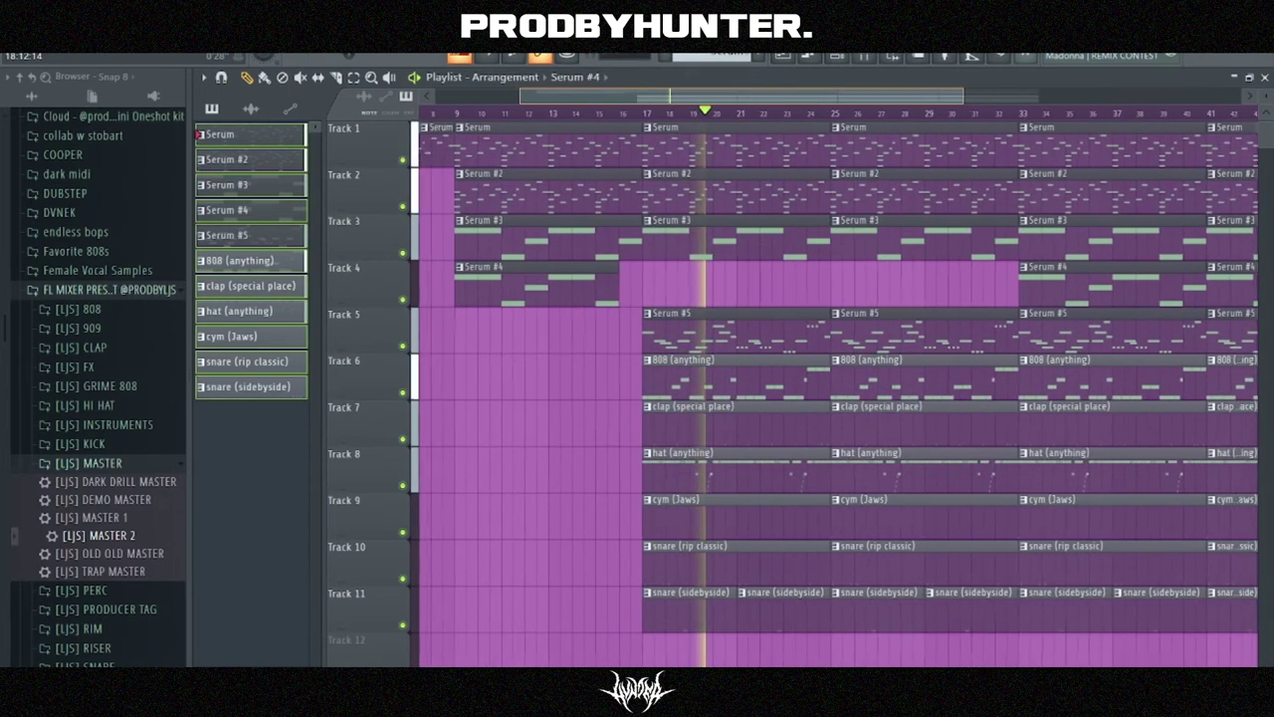
pyautogui.scroll(2, 792, 317)
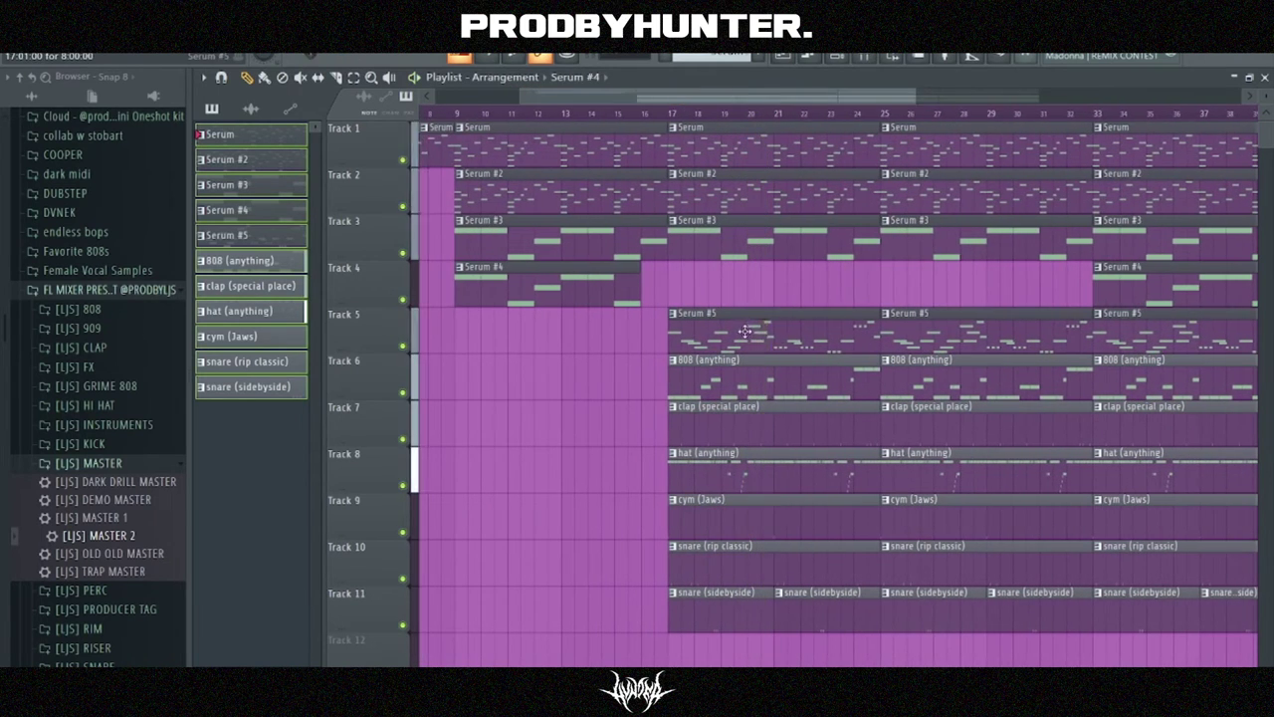
pyautogui.rightClick(745, 331)
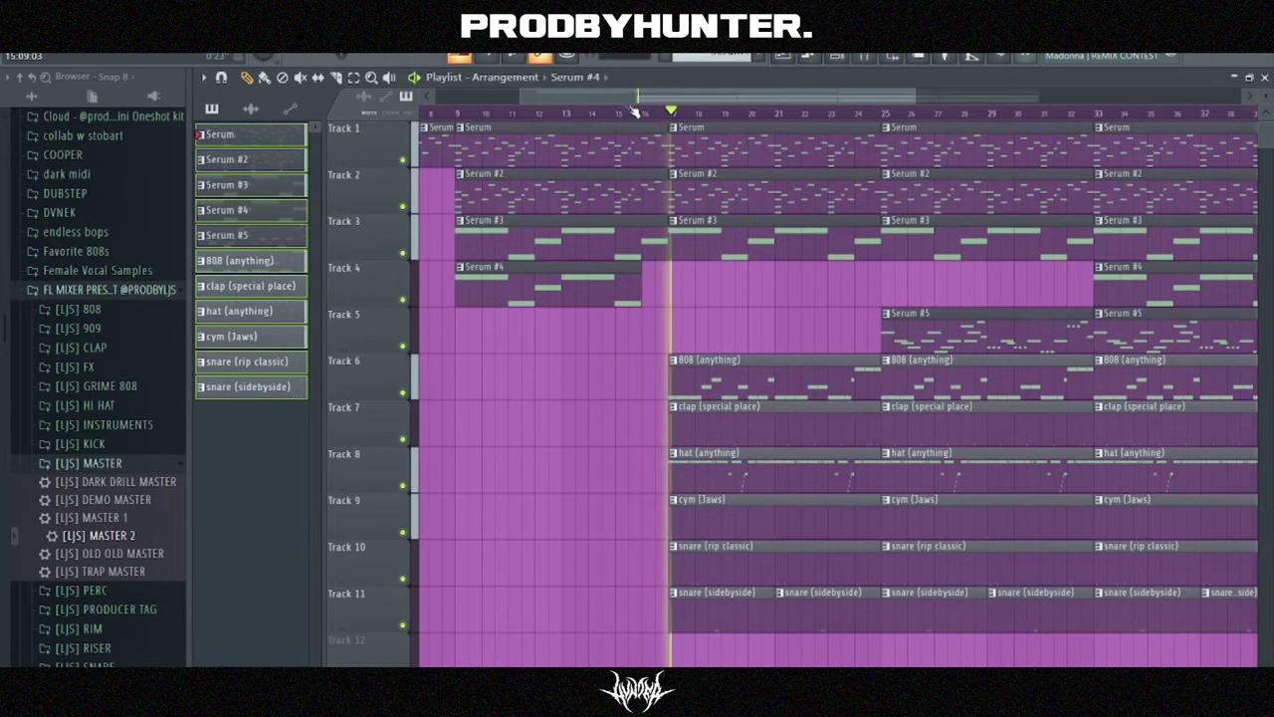
# - Raise the 808's level slightly in the mixer while listening to the drop
pyautogui.click(864, 57)
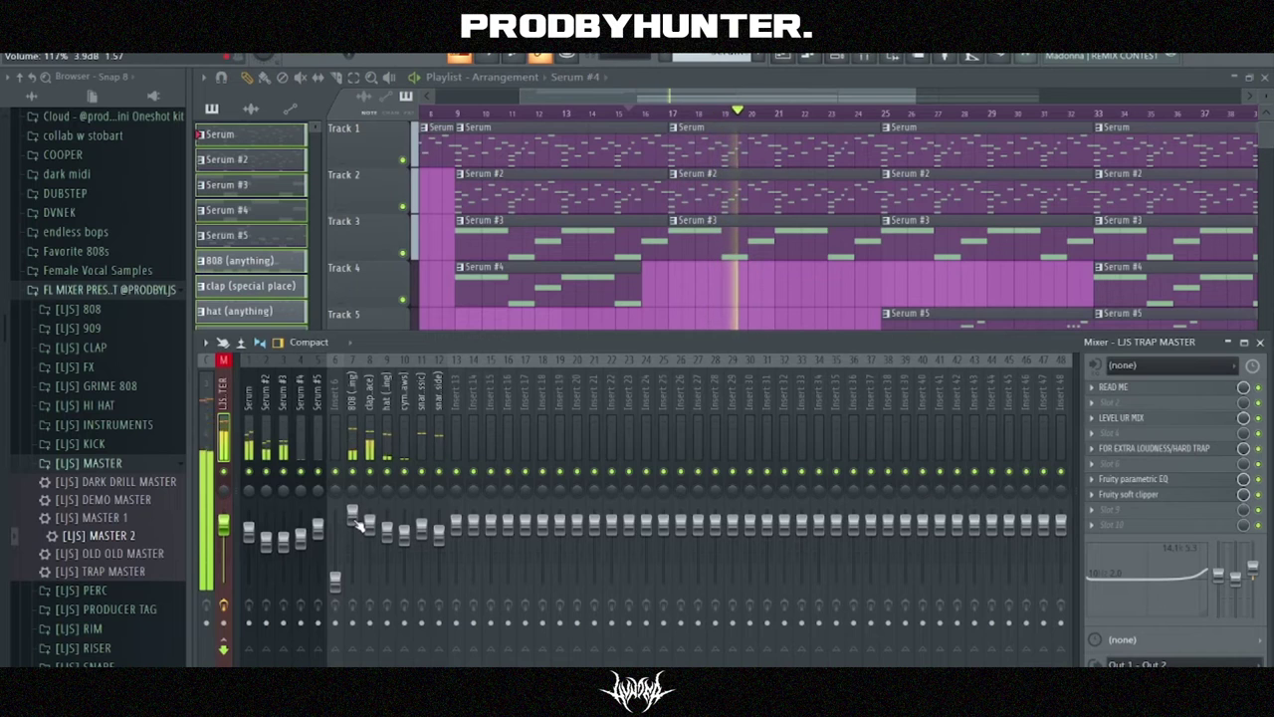
pyautogui.click(1261, 342)
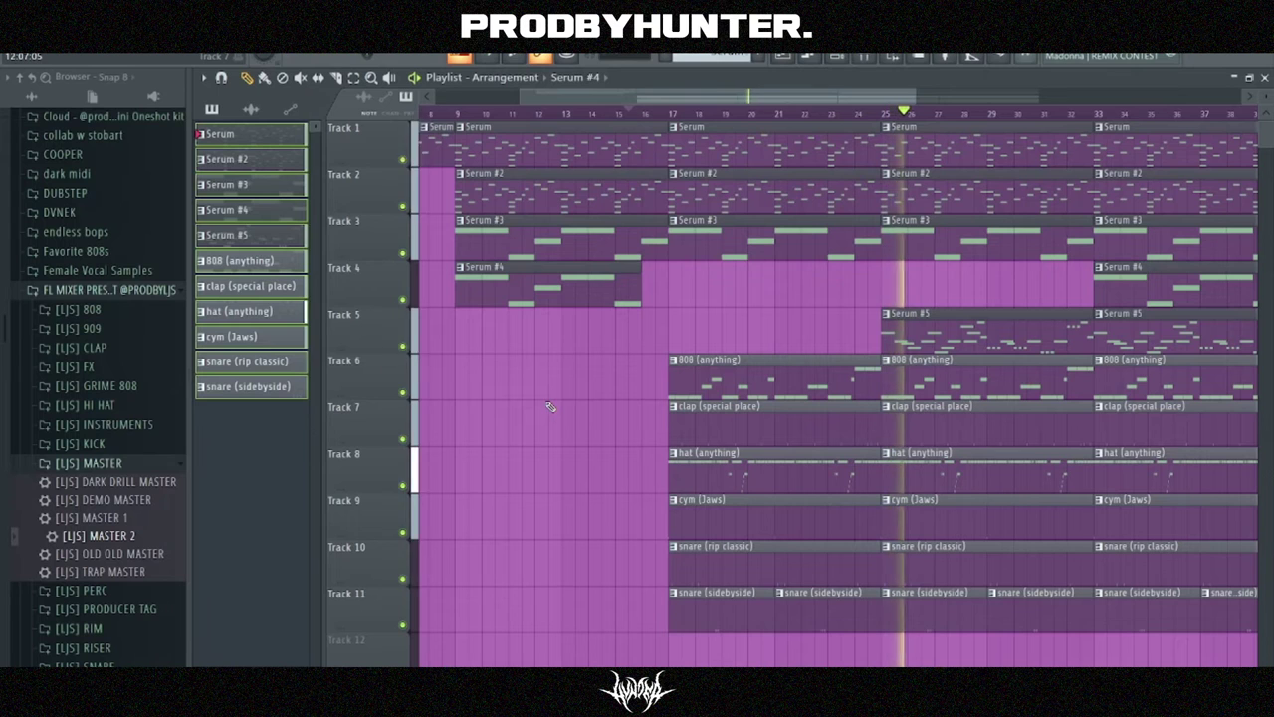
pyautogui.press('F9')
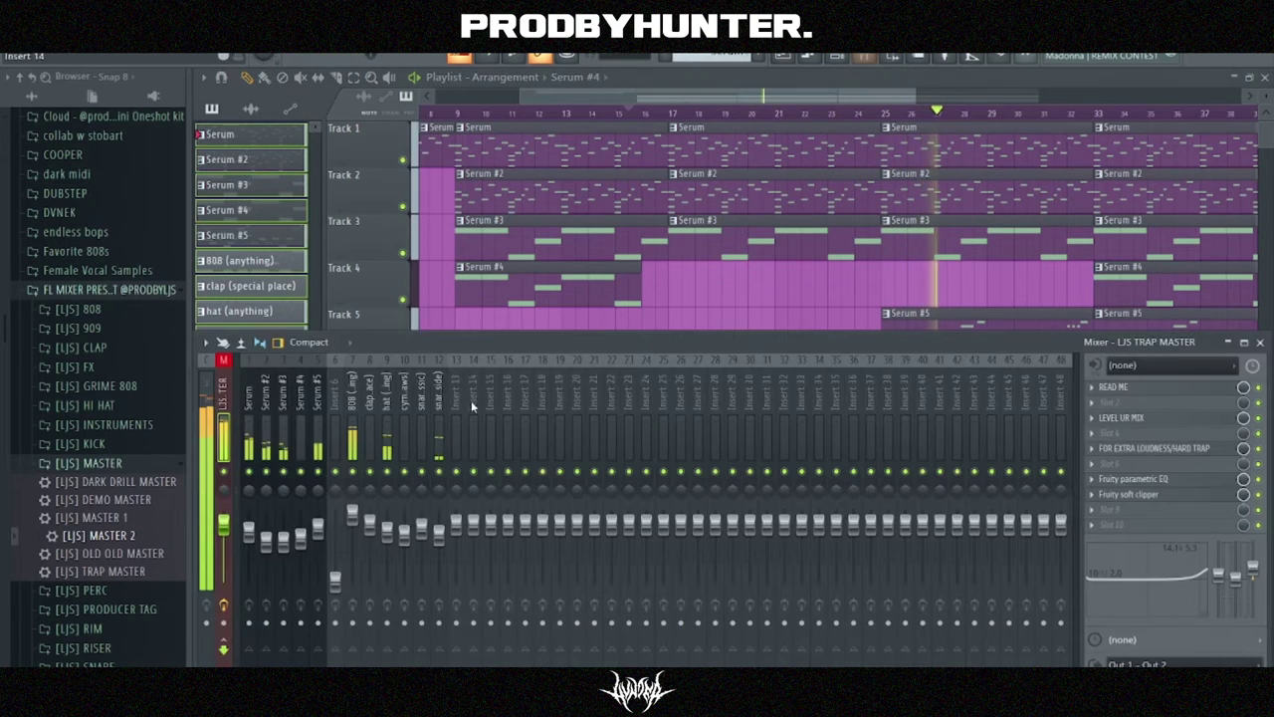
pyautogui.click(1261, 342)
pyautogui.press('F9')
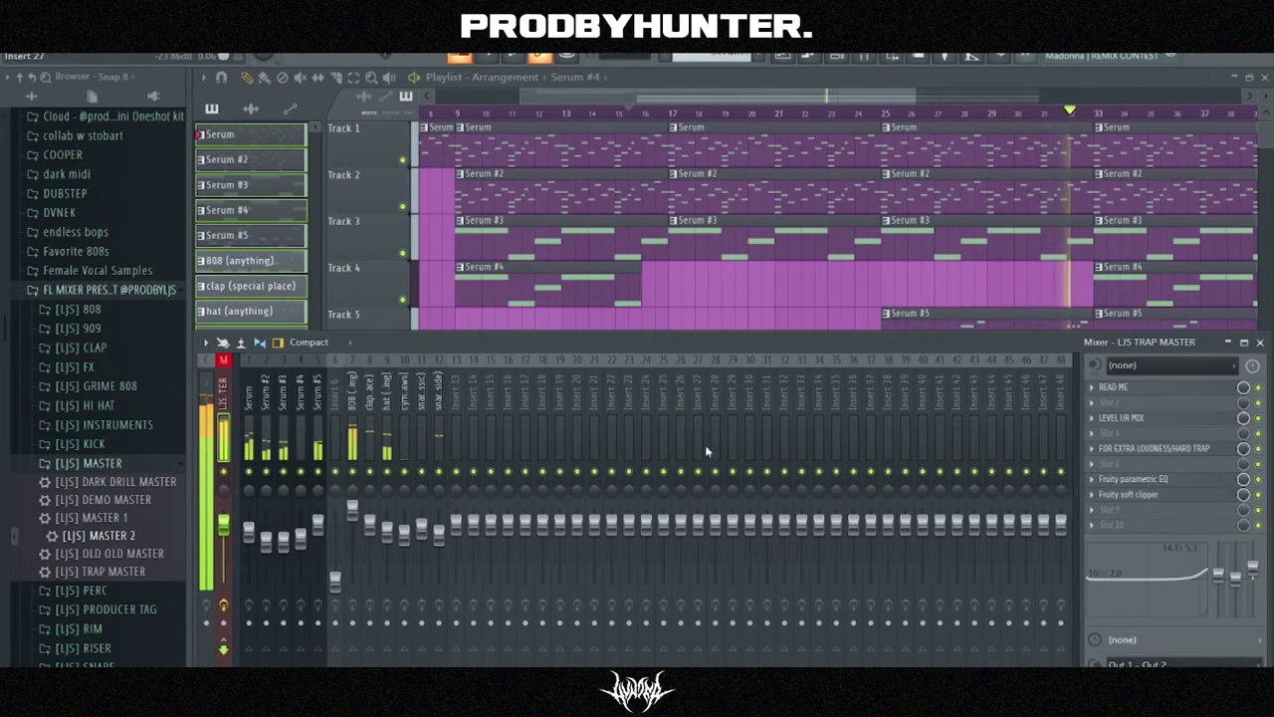
pyautogui.click(1261, 341)
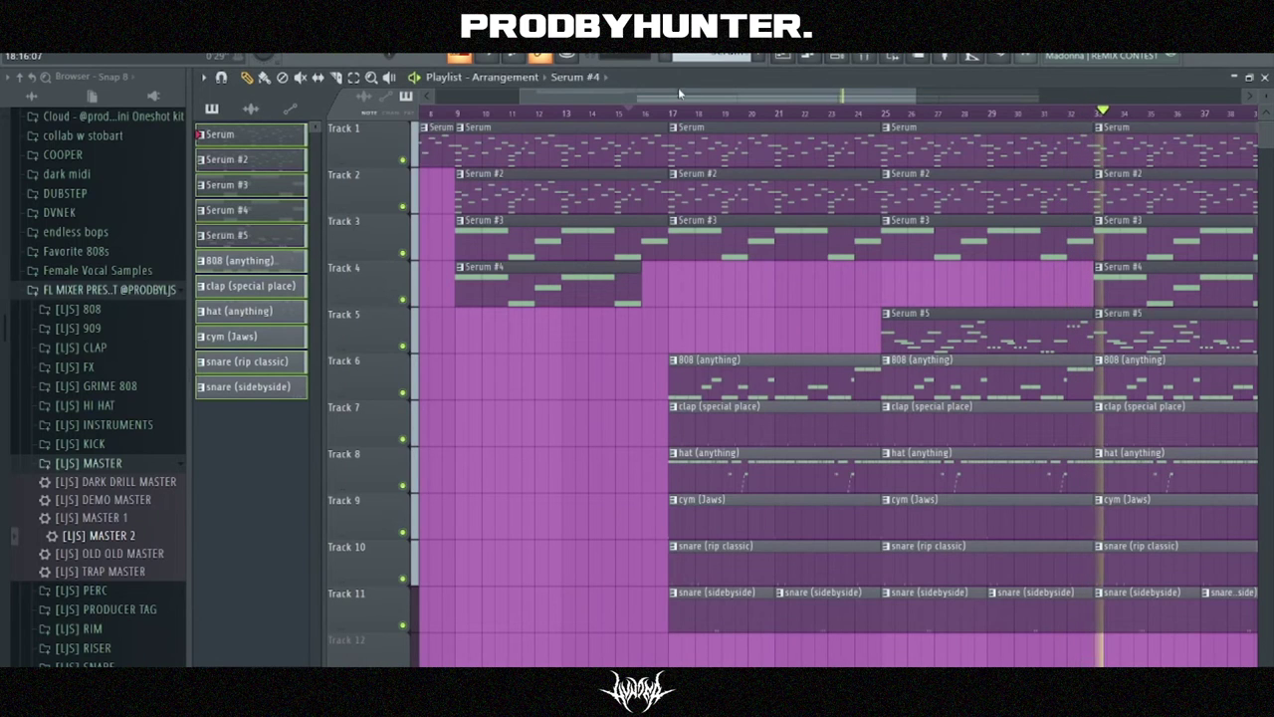
# - Delete the Serum #4 clips from bars 33 to 48
pyautogui.moveTo(867, 93); pyautogui.dragTo(907, 160)
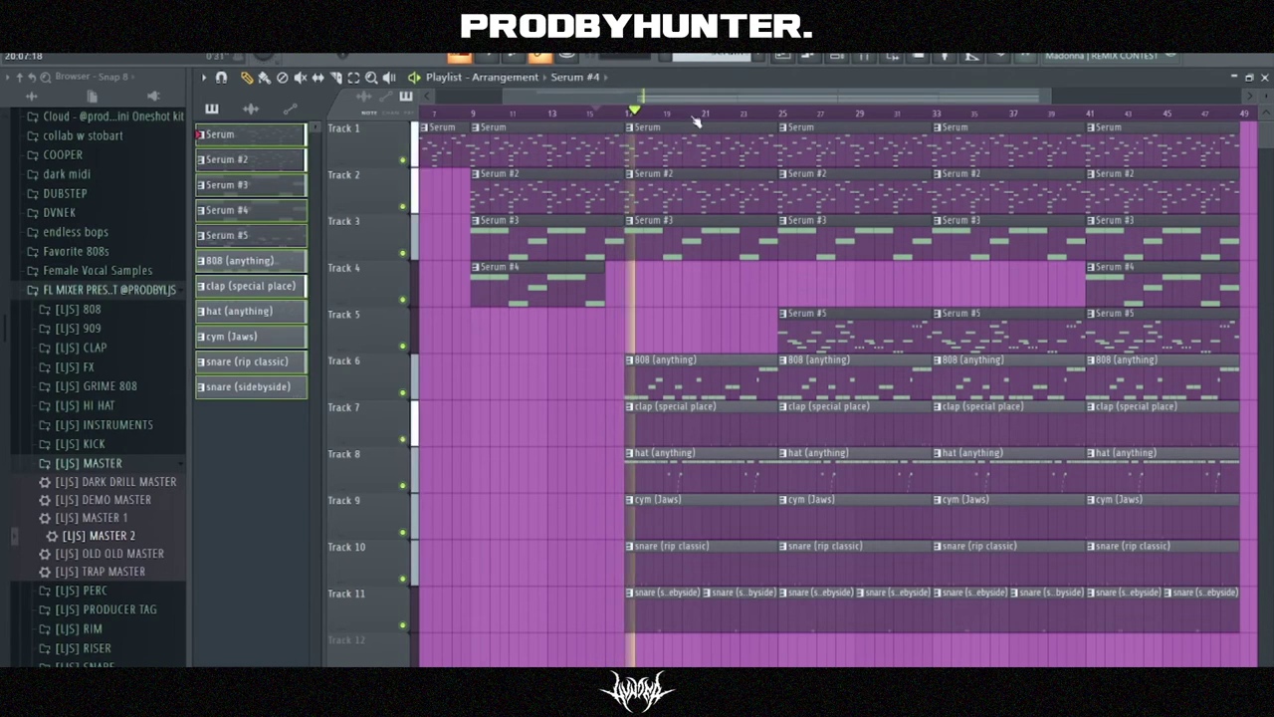
pyautogui.rightClick(1153, 287)
pyautogui.scroll(-4, 675, 95)
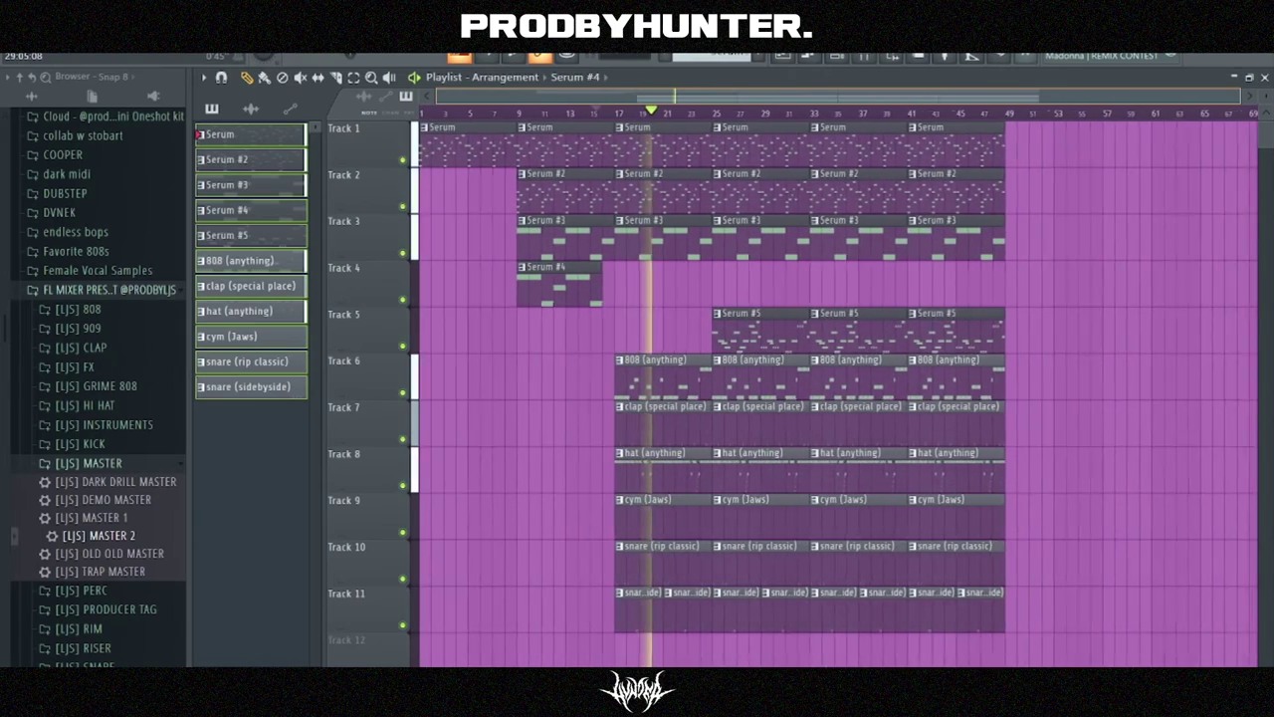
pyautogui.scroll(4, 675, 96)
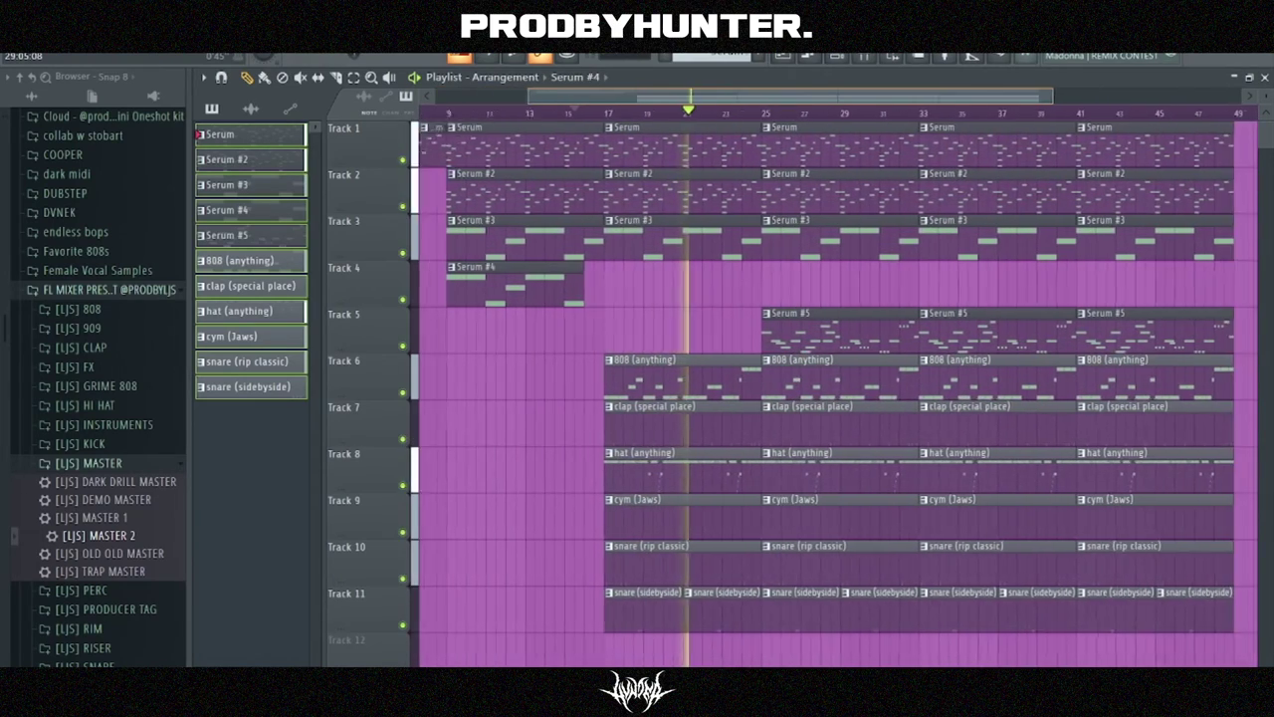
# - Trim the starts of two bar-33 clips: the hat clip to late in bar 35 and the snare (rip classic) clip to bar 37
pyautogui.scroll(2, 838, 395)
pyautogui.click(831, 478)
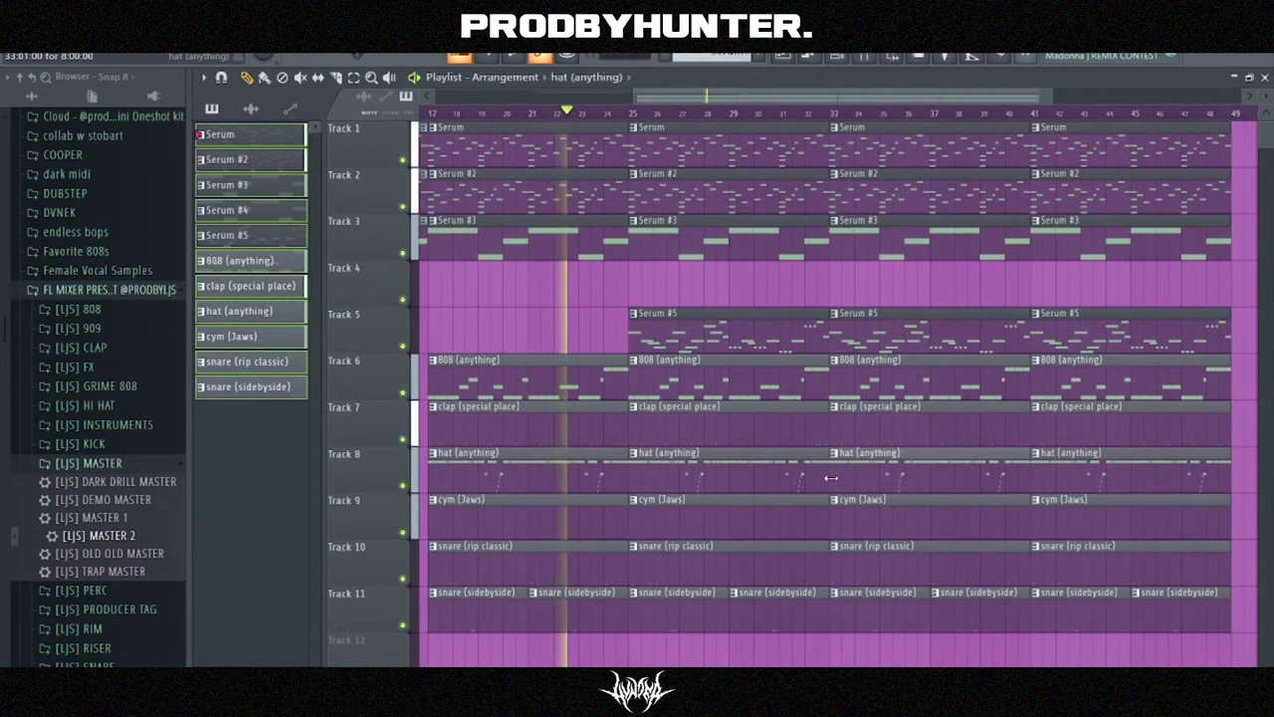
pyautogui.moveTo(830, 477); pyautogui.dragTo(886, 478)
pyautogui.scroll(2, 882, 478)
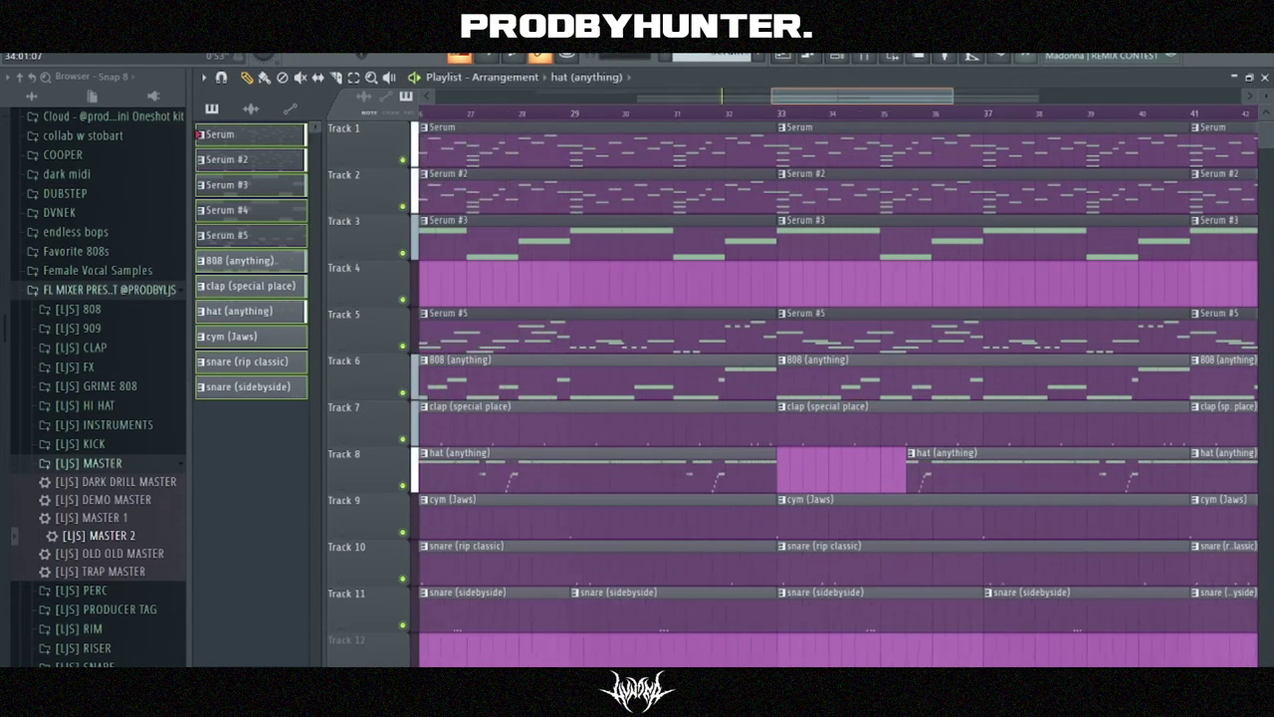
pyautogui.scroll(1, 732, 425)
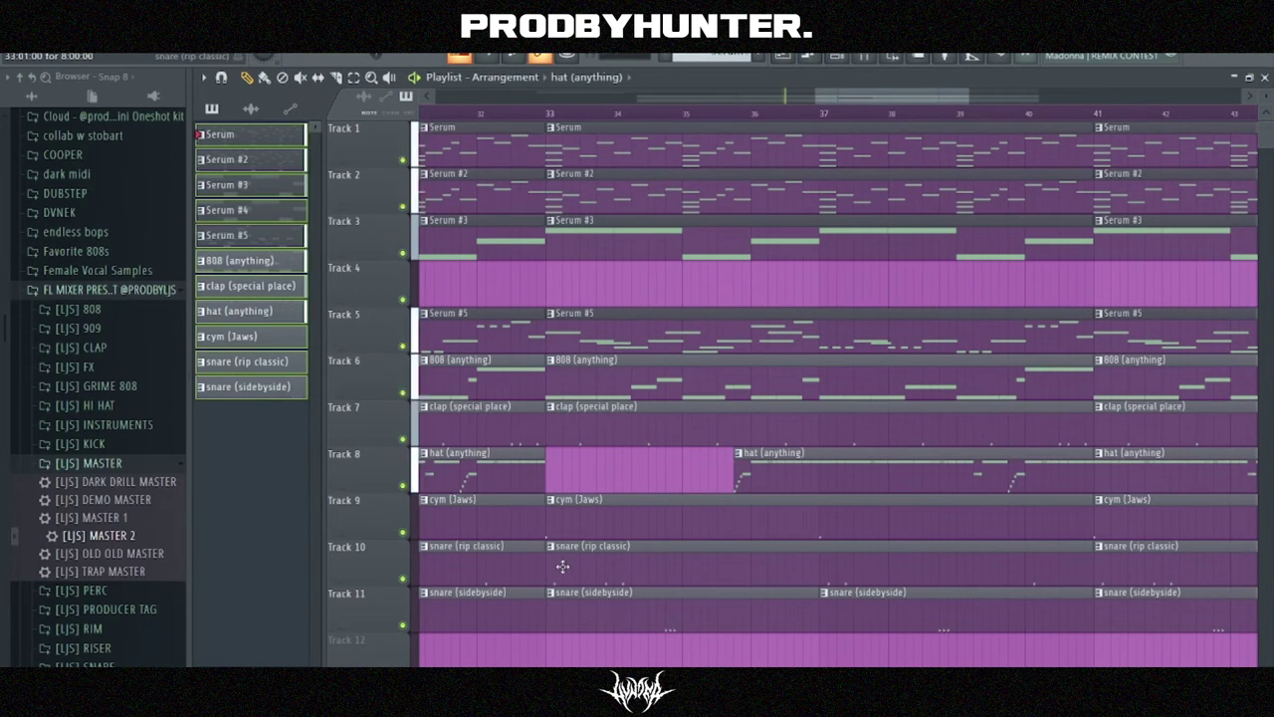
pyautogui.moveTo(556, 570); pyautogui.dragTo(796, 588)
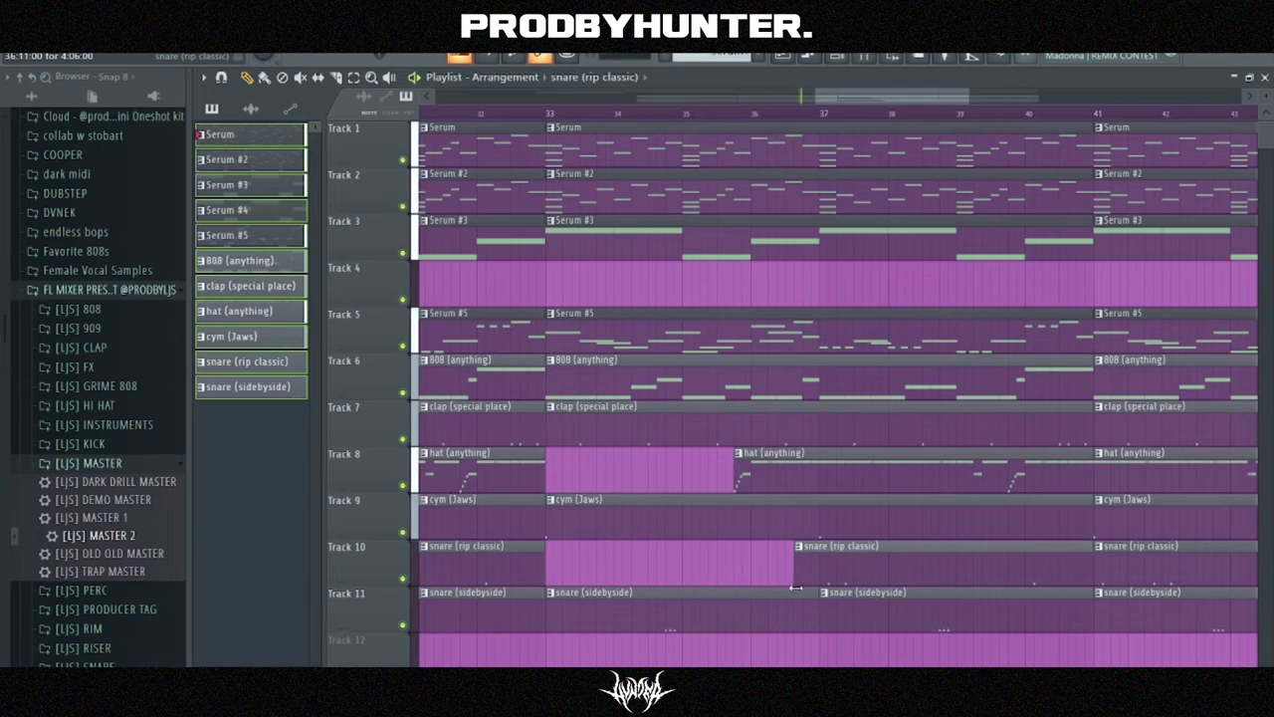
# - Delete the snare (sidebyside) clips that start at bars 21, 29, 33, 37 and 45
pyautogui.moveTo(838, 96); pyautogui.dragTo(730, 104)
pyautogui.rightClick(886, 607)
pyautogui.rightClick(1152, 625)
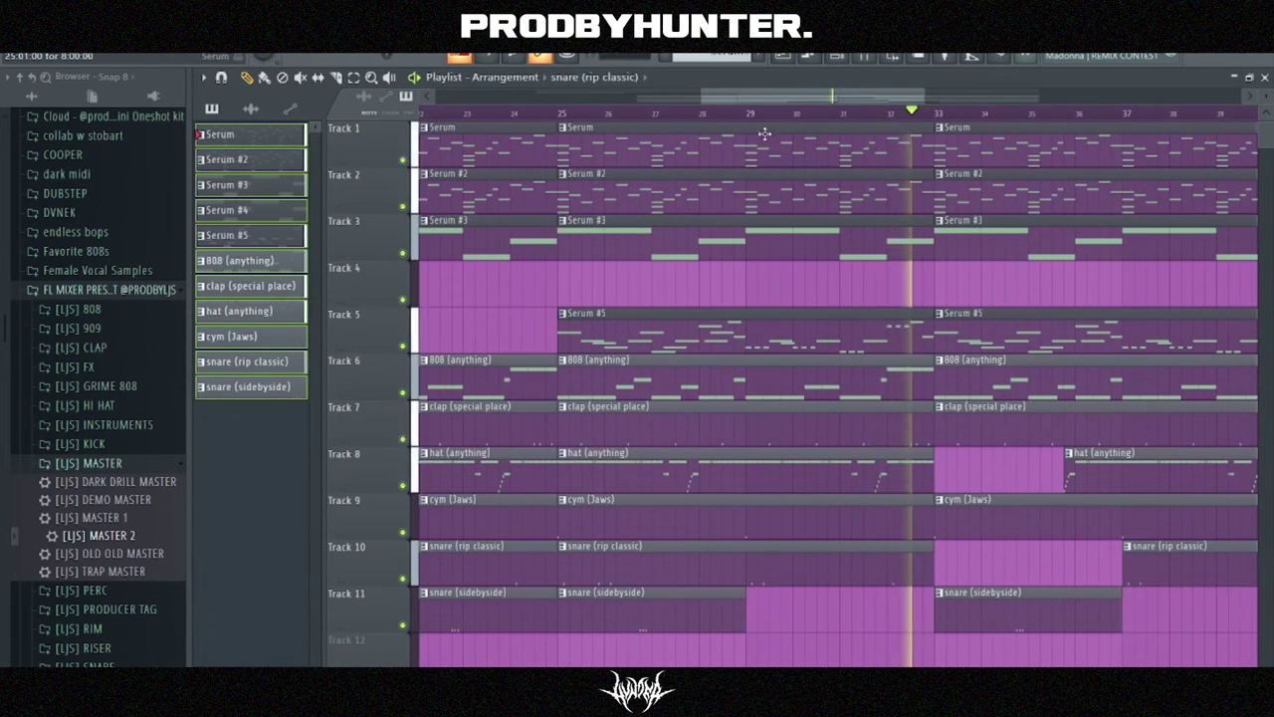
pyautogui.scroll(-3, 690, 564)
pyautogui.rightClick(730, 598)
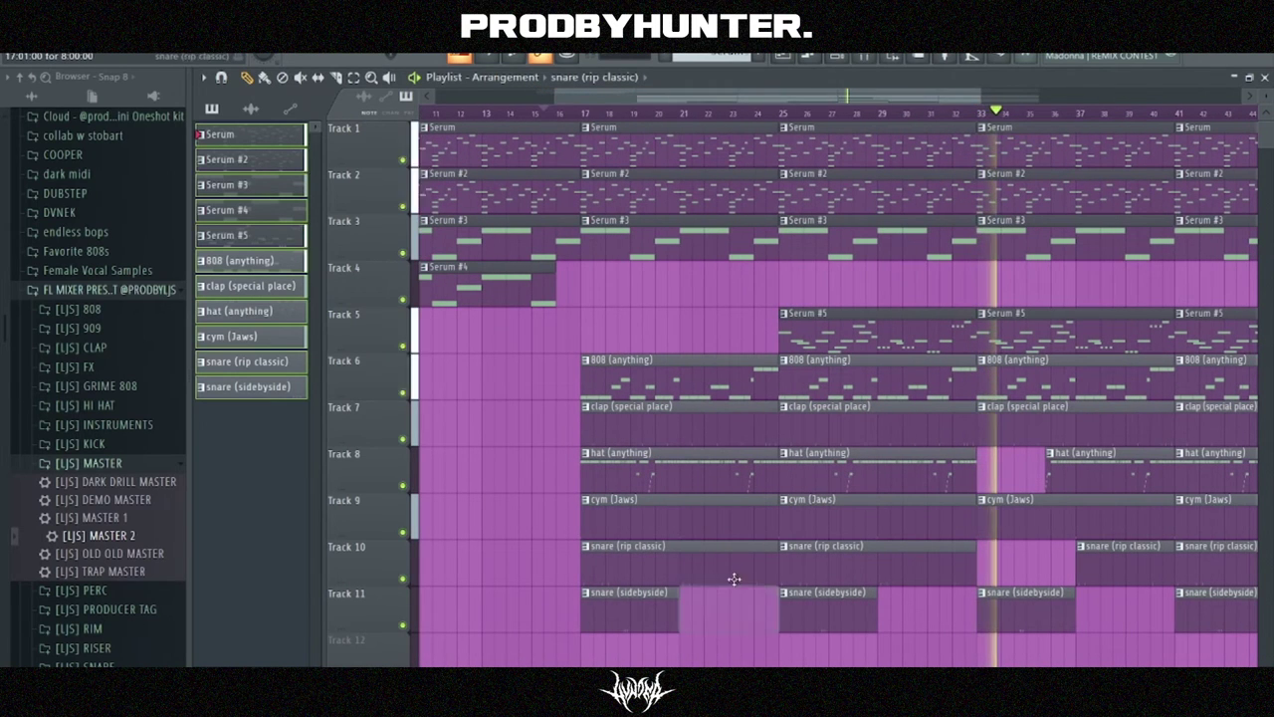
pyautogui.moveTo(783, 99); pyautogui.dragTo(795, 113)
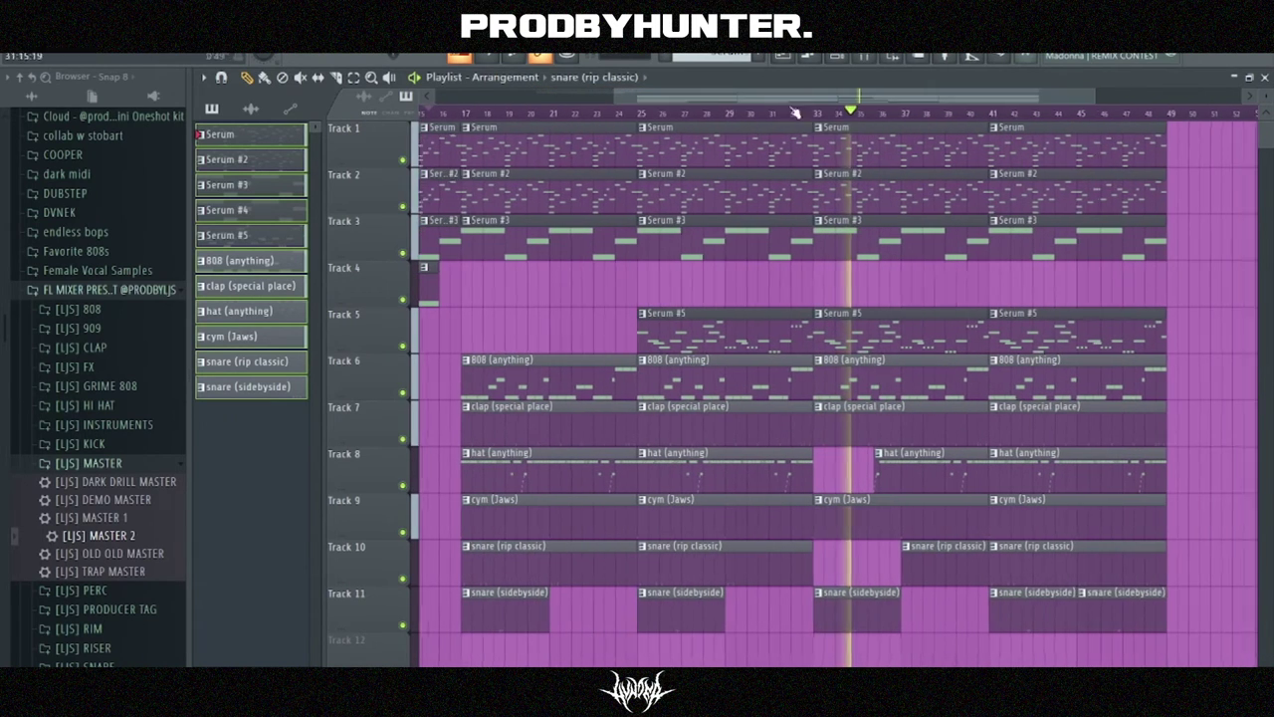
pyautogui.rightClick(1112, 615)
pyautogui.rightClick(862, 610)
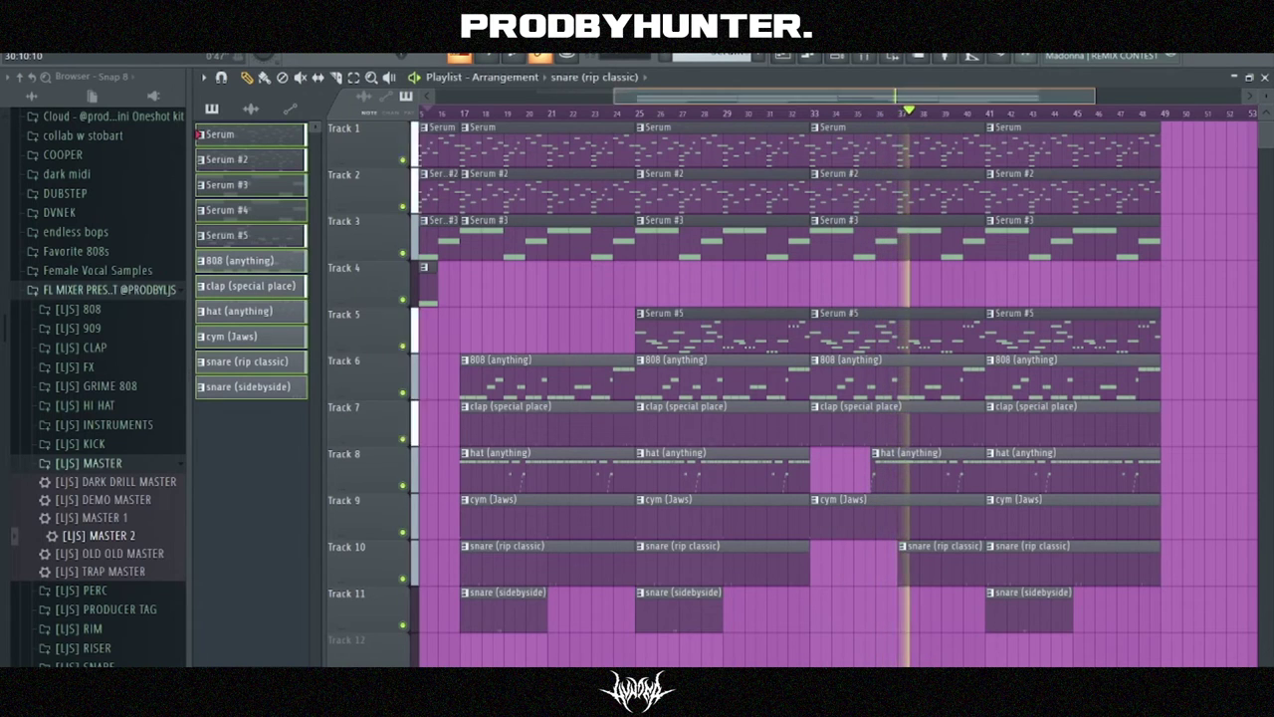
# - Trim the Serum #5 clip at bar 33 so it starts at bar 37
pyautogui.scroll(3, 919, 113)
pyautogui.click(694, 118)
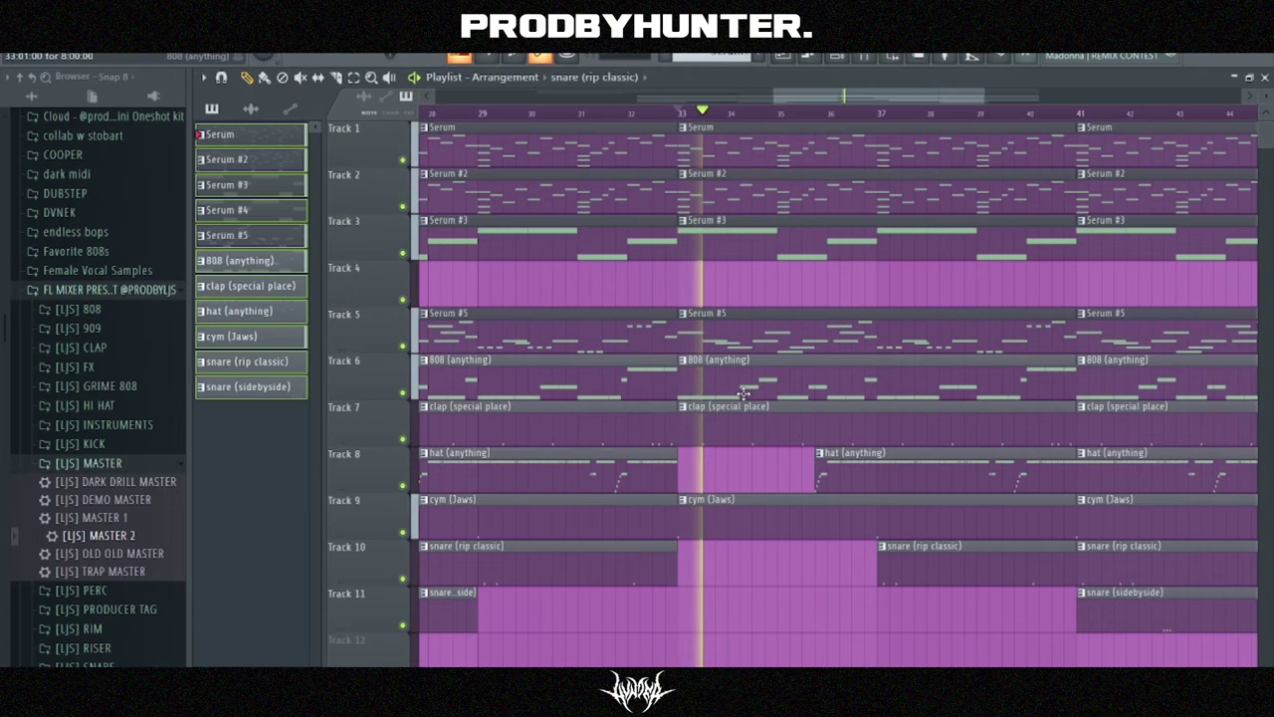
pyautogui.moveTo(680, 342); pyautogui.dragTo(835, 366)
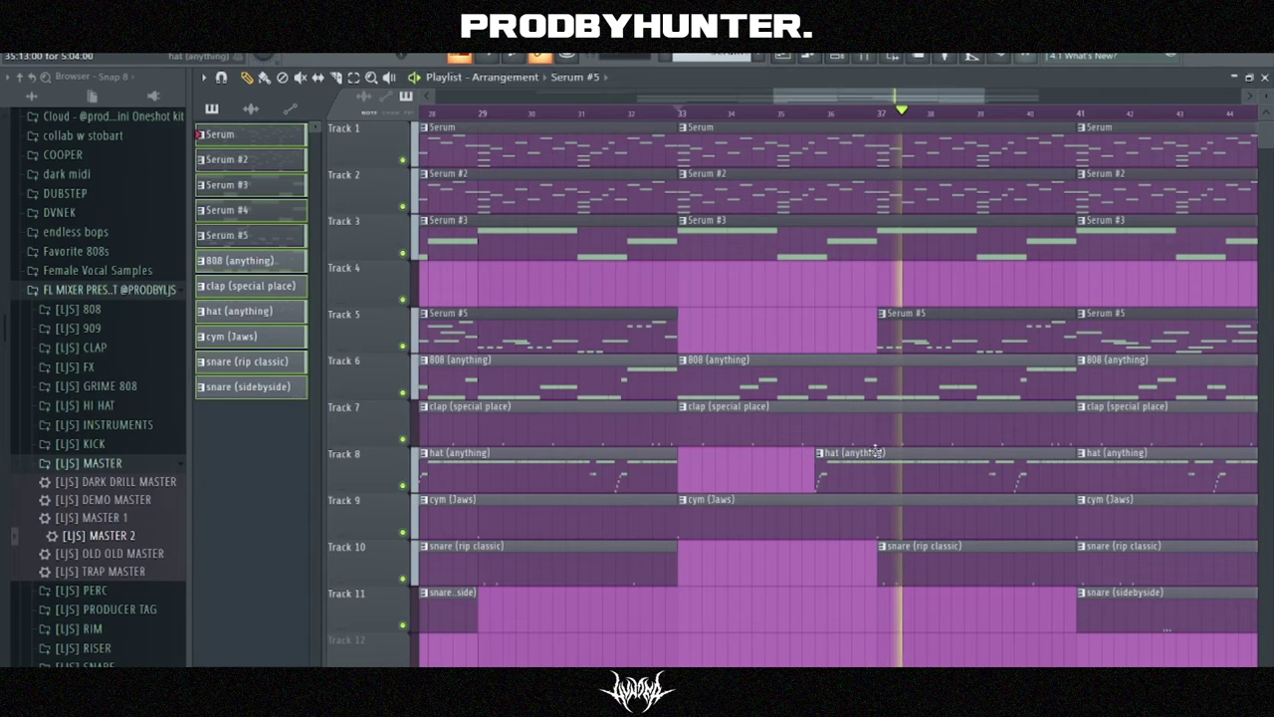
# - Duplicate the whole arrangement of bars 1 to 48 directly after itself, filling bars 49 to 96
pyautogui.scroll(-6, 795, 96)
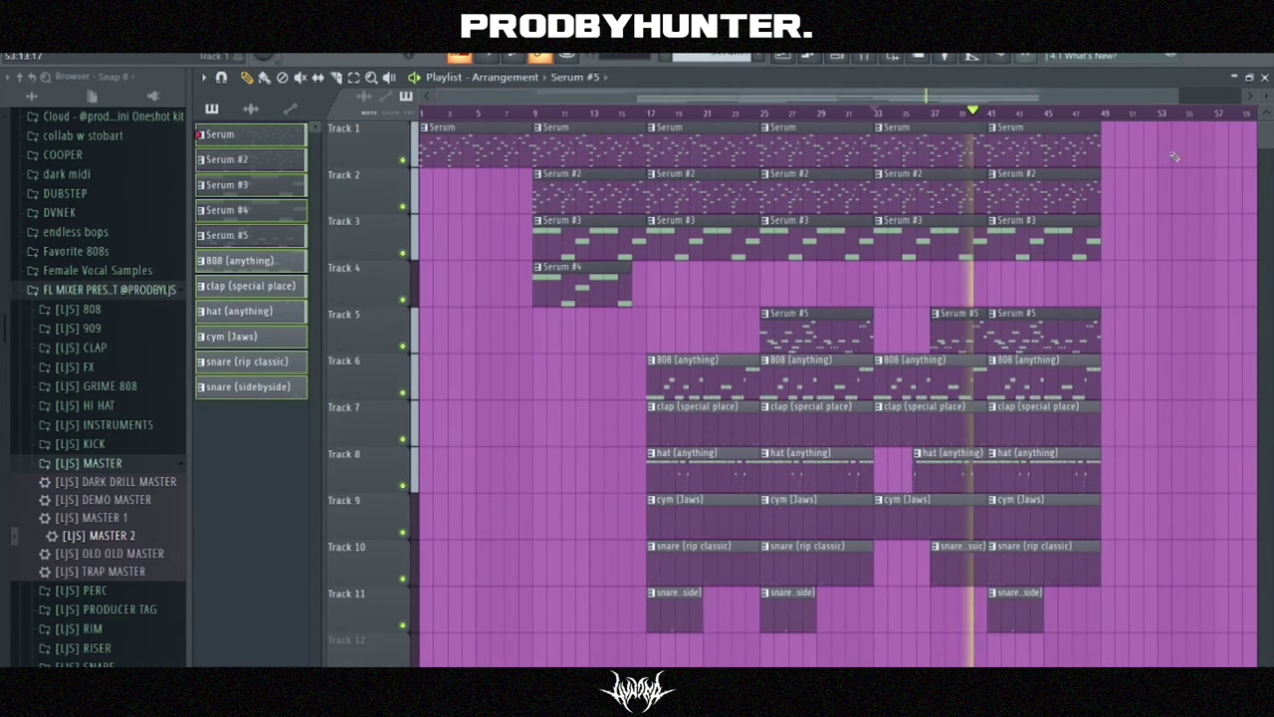
pyautogui.moveTo(1175, 156); pyautogui.dragTo(422, 661)
pyautogui.hotkey('ctrl', 'b')
pyautogui.click(954, 637)
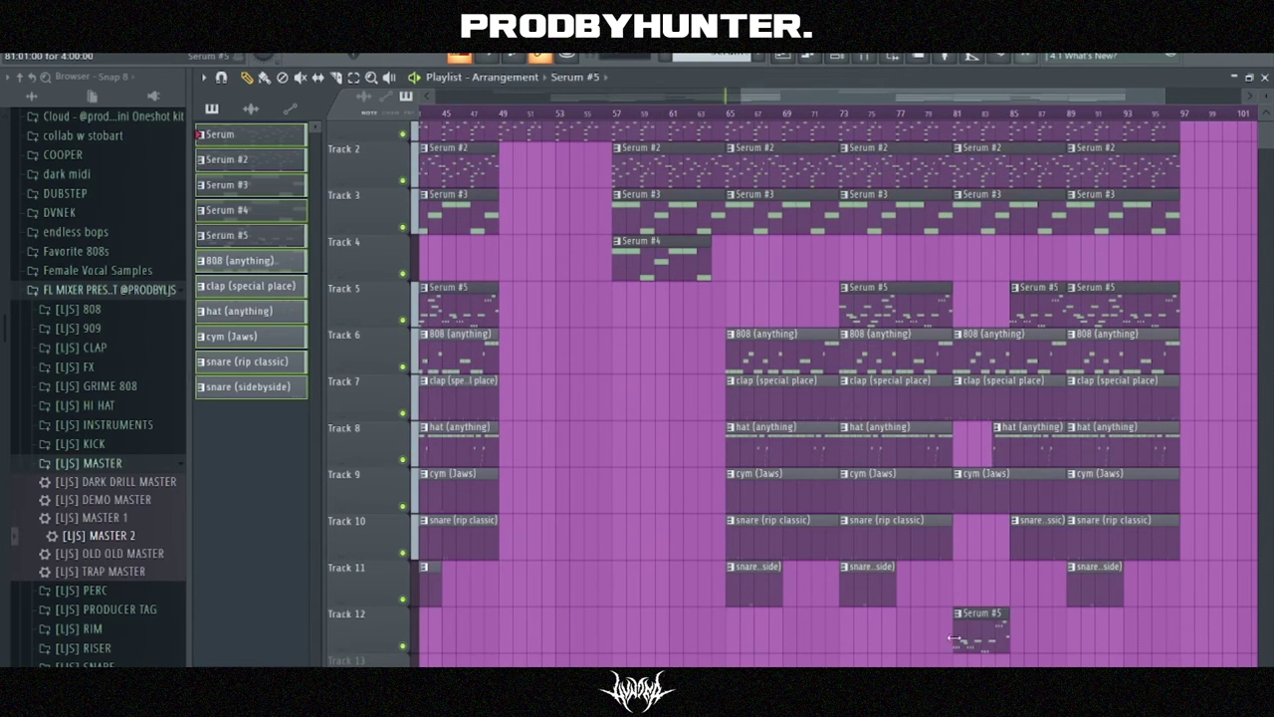
pyautogui.scroll(1, 992, 99)
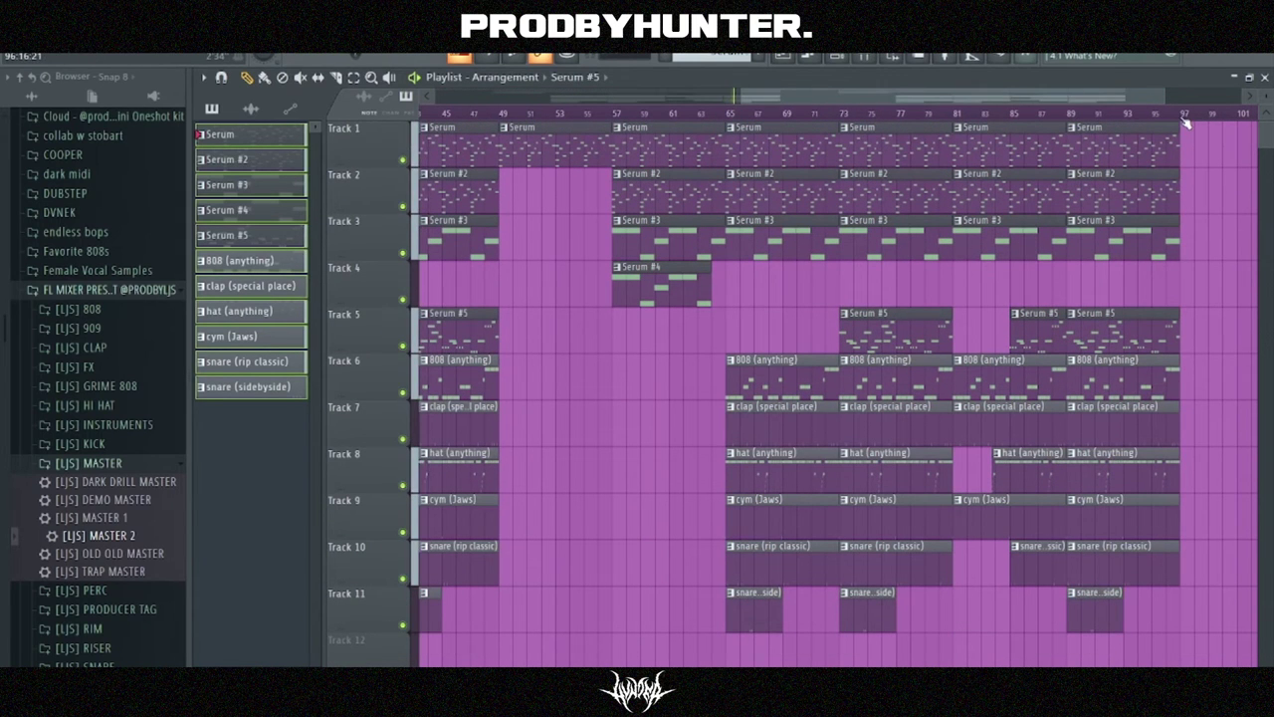
# - Copy all the clips of bars 65 to 80 to bars 105 to 120
pyautogui.scroll(-3, 988, 97)
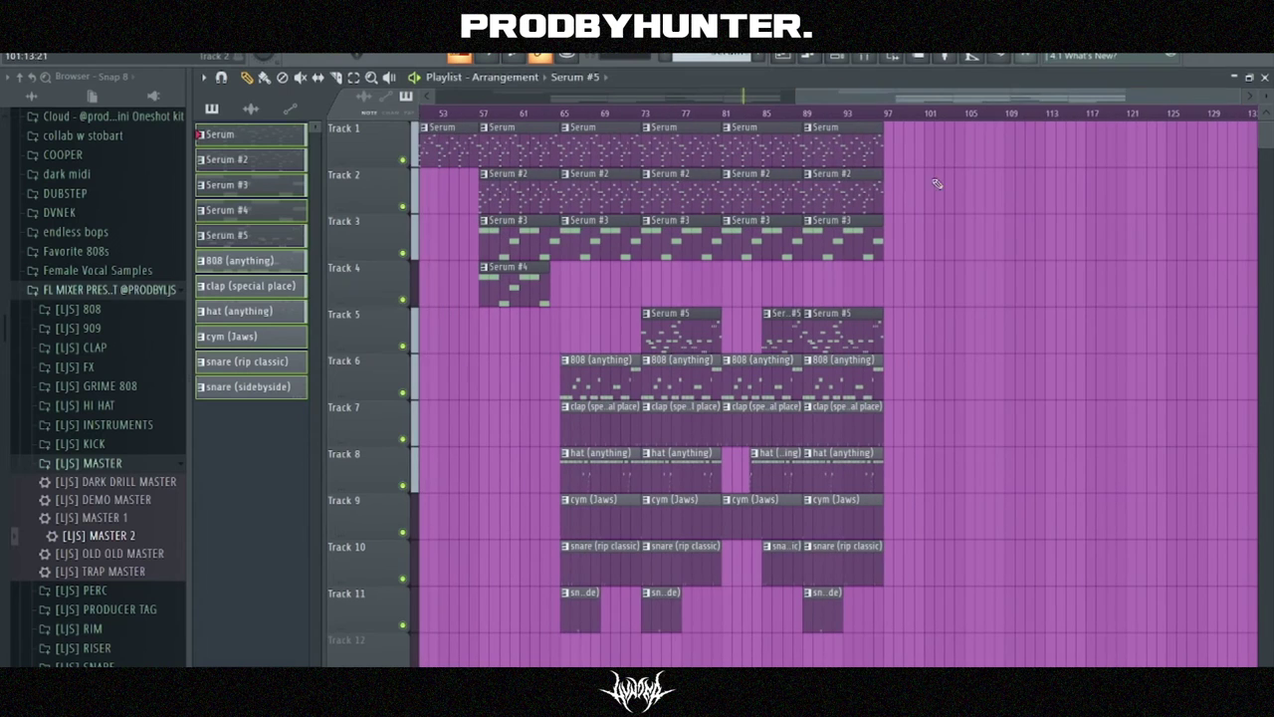
pyautogui.moveTo(956, 148); pyautogui.dragTo(747, 346)
pyautogui.moveTo(580, 138); pyautogui.dragTo(697, 634)
pyautogui.moveTo(585, 171); pyautogui.dragTo(995, 204)
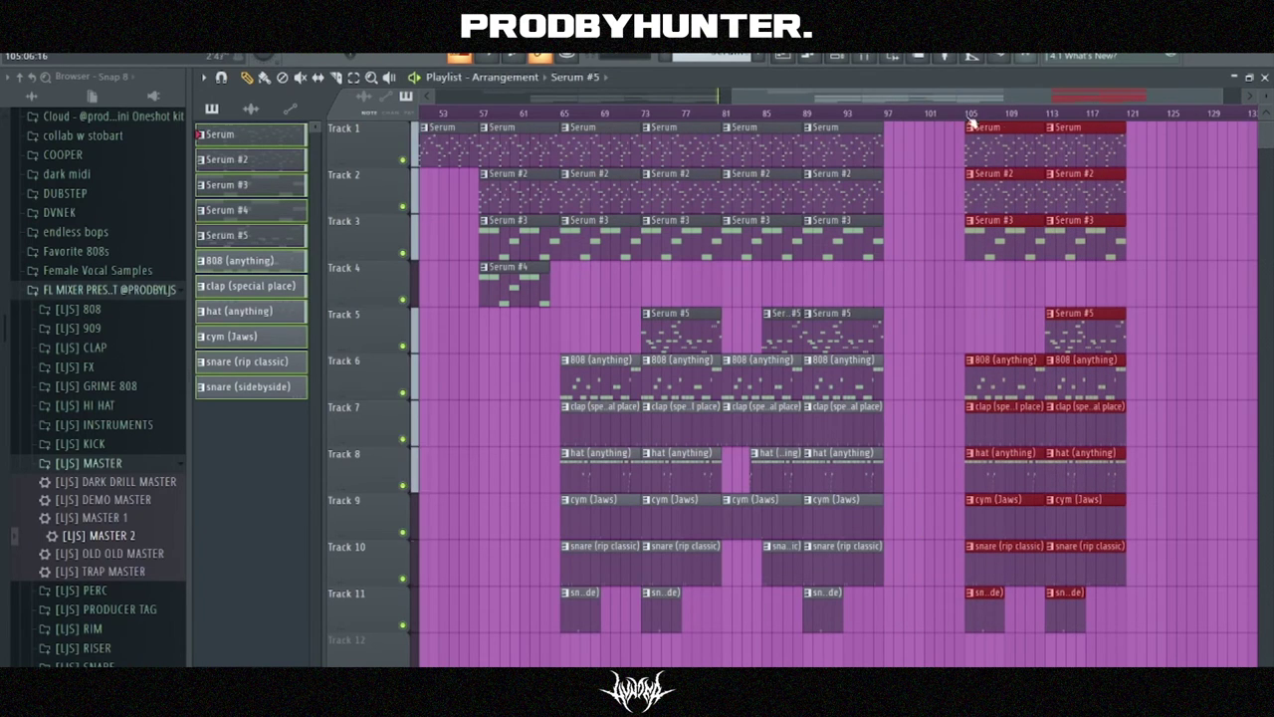
# - Place a Serum clip on Track 1 in the gap from bar 97 to 104
pyautogui.moveTo(971, 96); pyautogui.dragTo(796, 95)
pyautogui.click(756, 164)
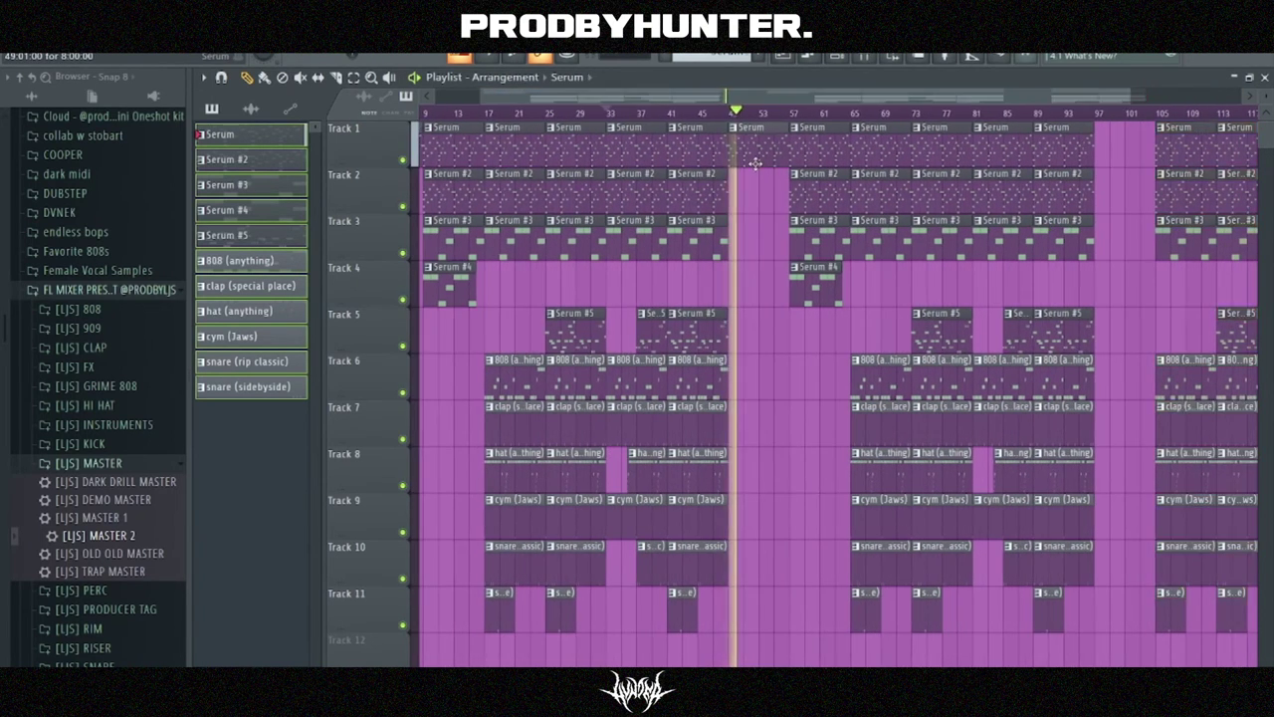
pyautogui.moveTo(1106, 242); pyautogui.dragTo(1087, 130)
# - Add HalfTime to slot 2 of the master channel and set its loop to 1/4 and its mode to 1.5x
pyautogui.moveTo(827, 96); pyautogui.dragTo(889, 95)
pyautogui.press('F9')
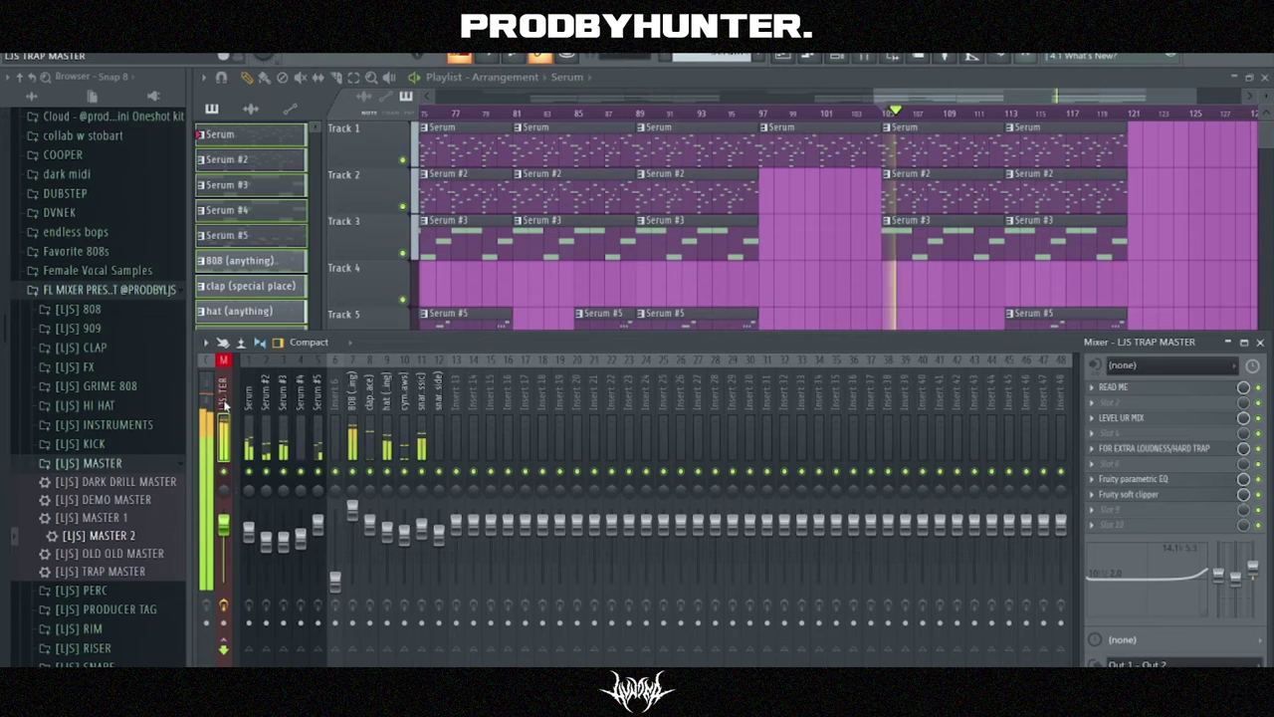
pyautogui.click(1107, 403)
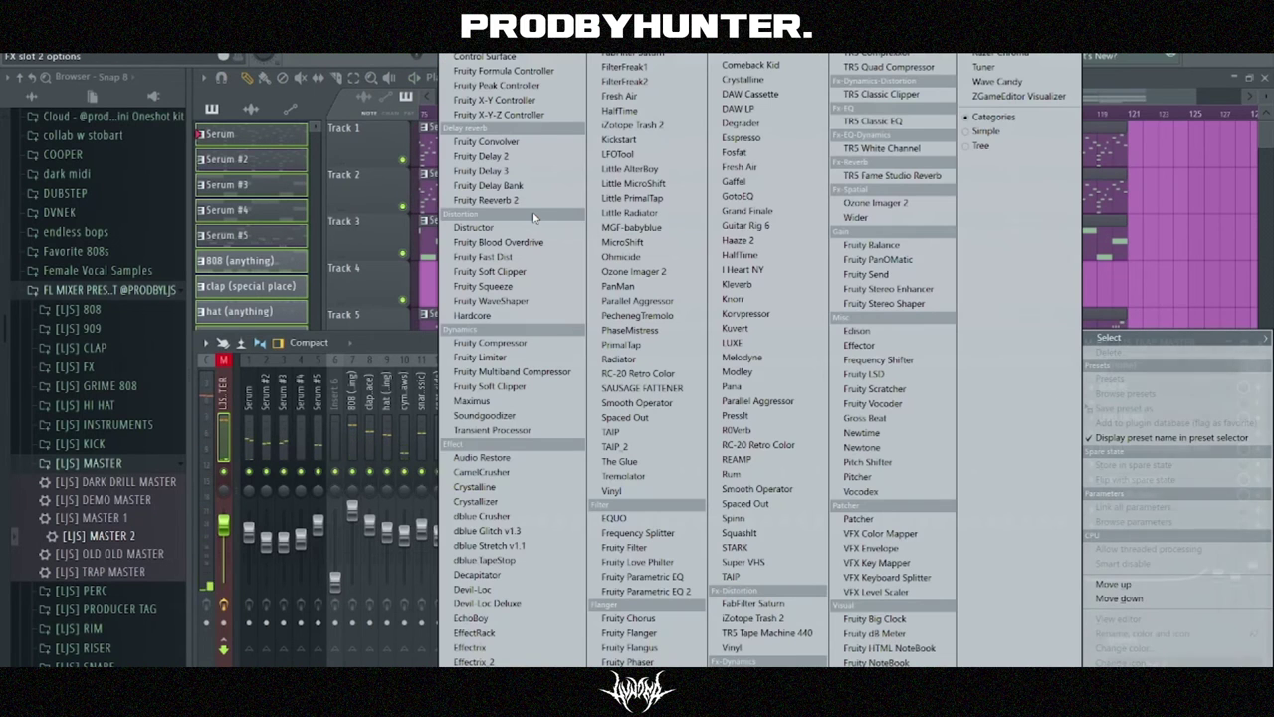
pyautogui.click(618, 113)
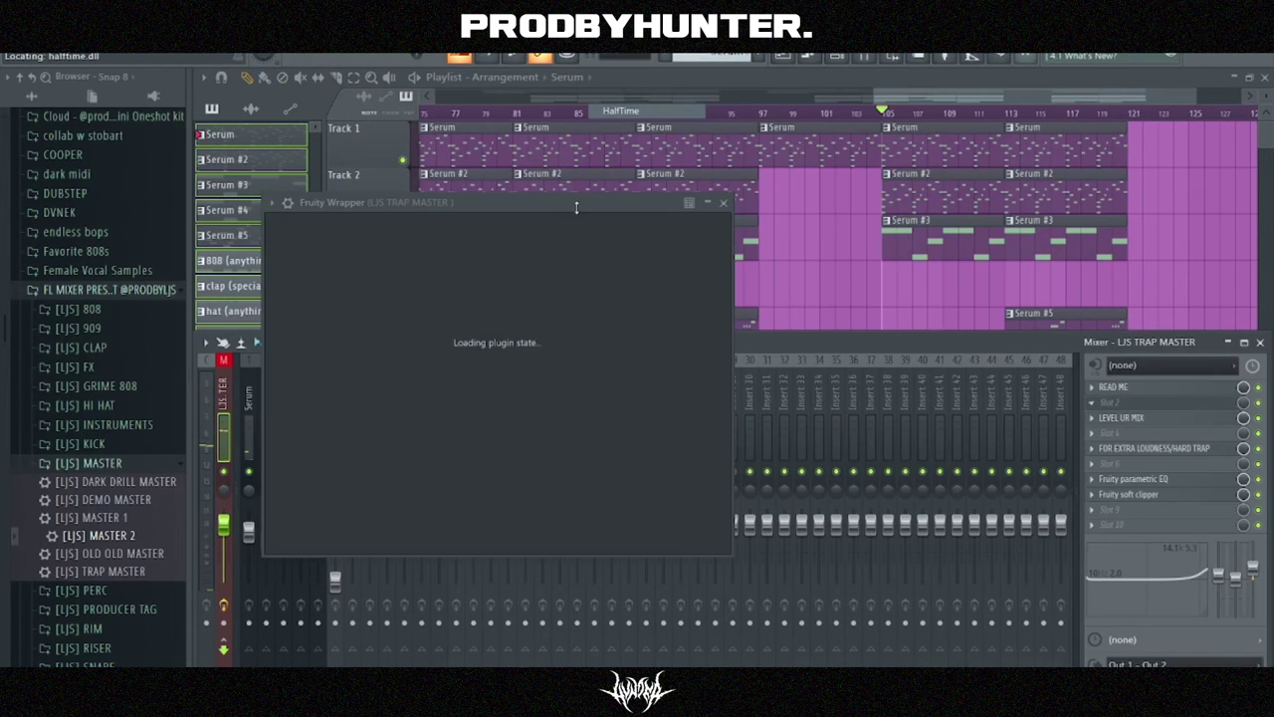
pyautogui.click(474, 282)
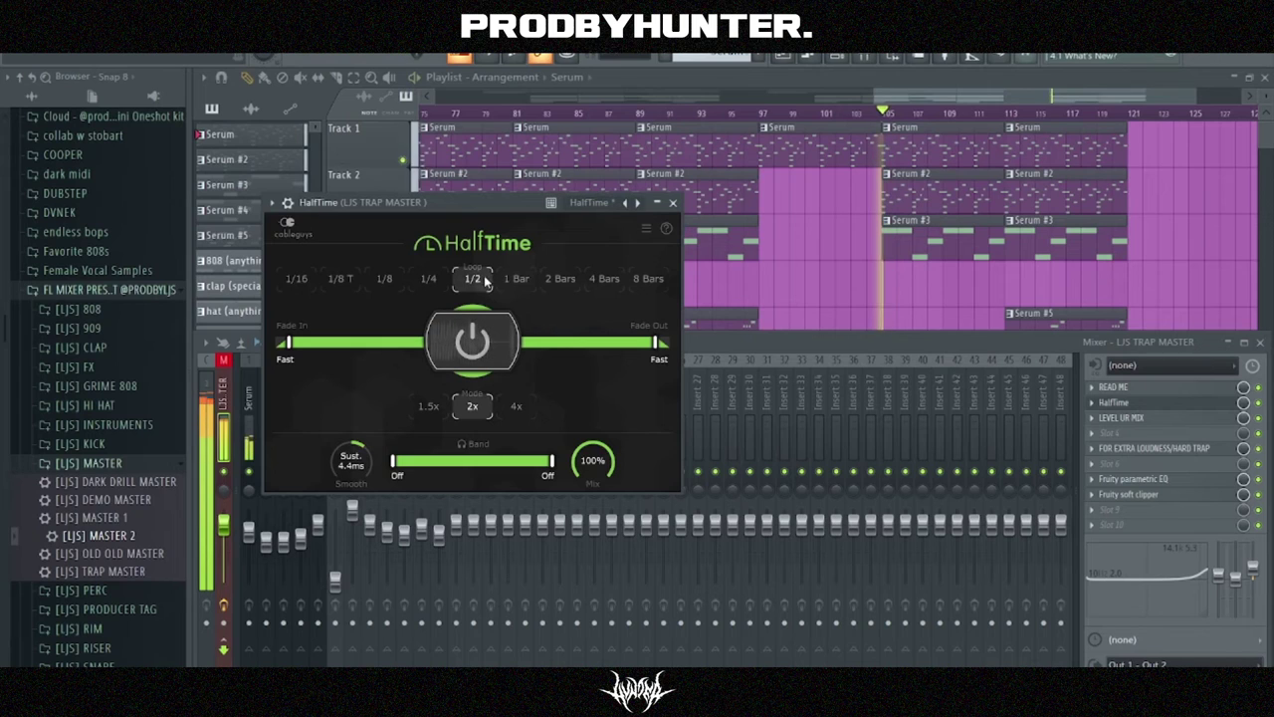
pyautogui.click(429, 279)
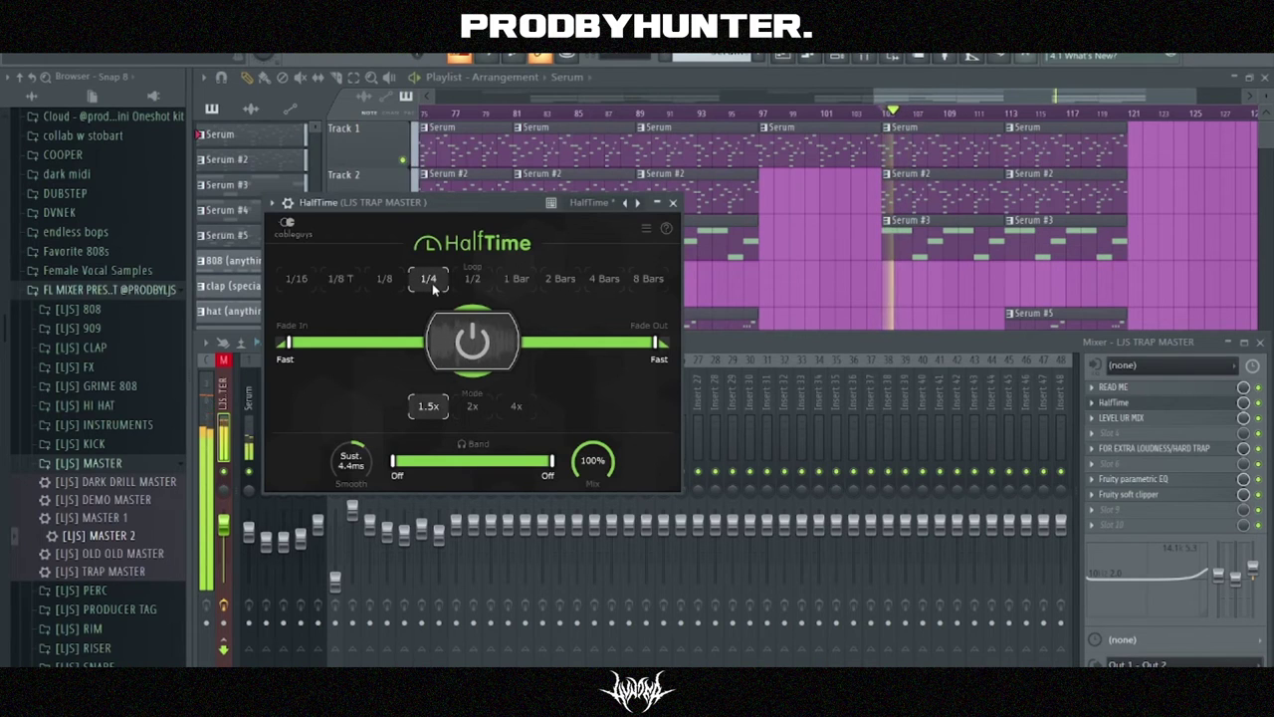
pyautogui.click(672, 203)
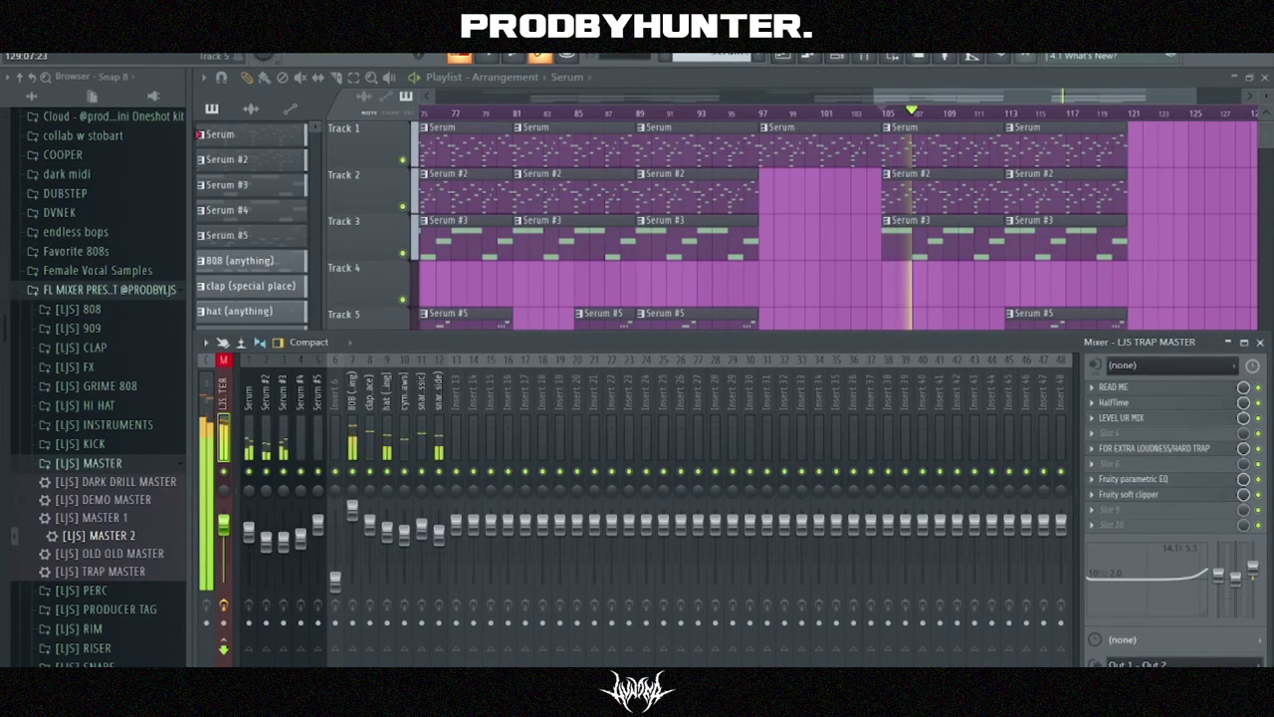
# - Delete the 808 clips from bars 105 to 120
pyautogui.click(1259, 341)
pyautogui.rightClick(946, 378)
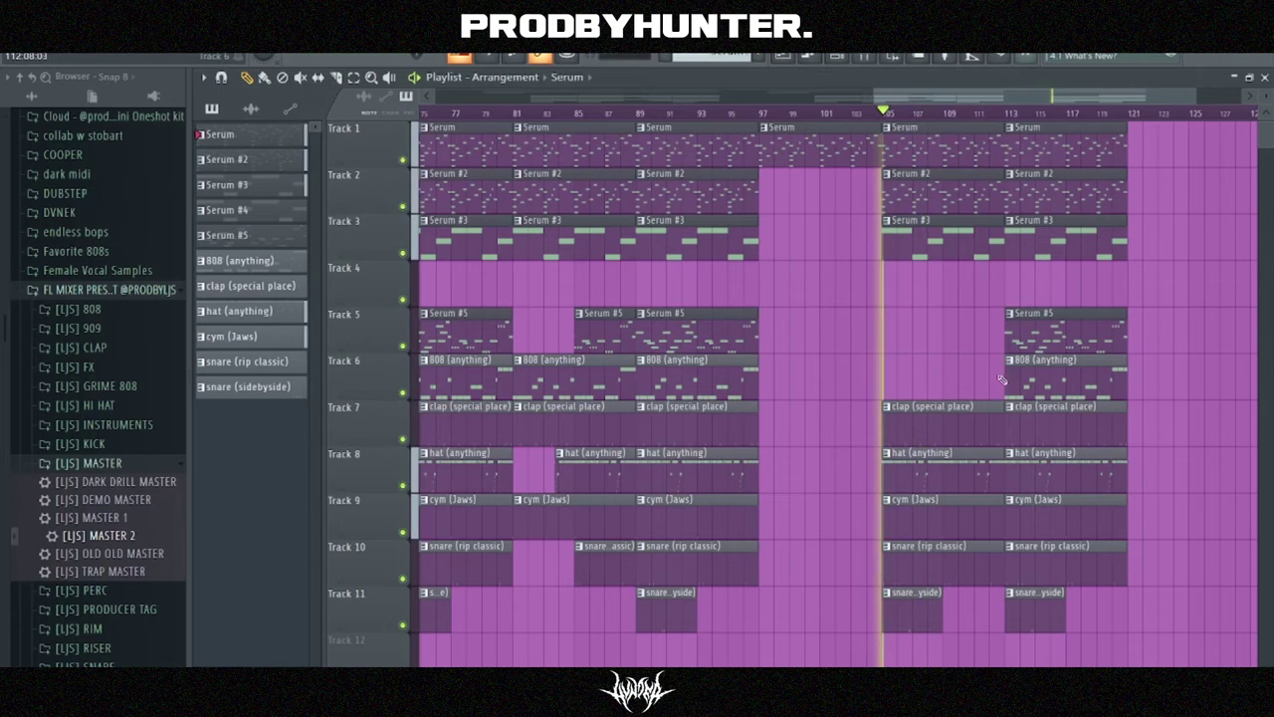
pyautogui.rightClick(1052, 378)
# - Audition several HalfTime loop lengths on the master channel, select 4 Bars, and set the fade in and fade out to Instant
pyautogui.press('F9')
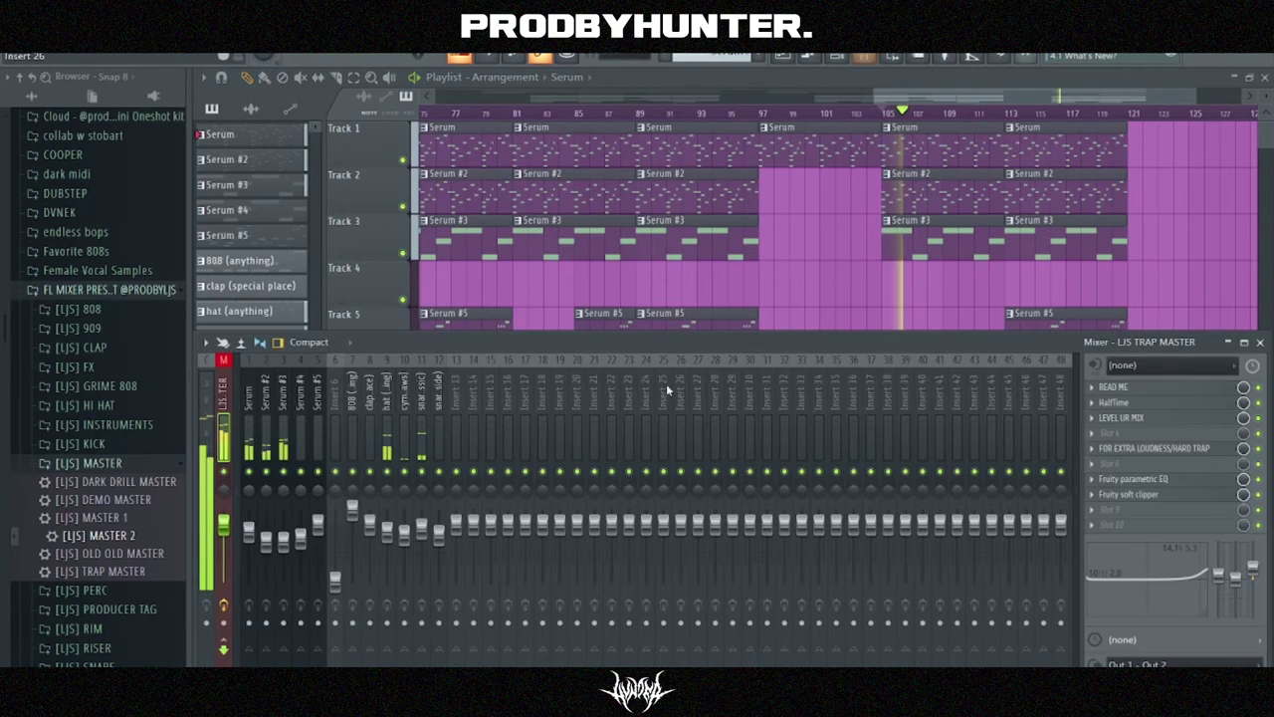
pyautogui.click(1110, 404)
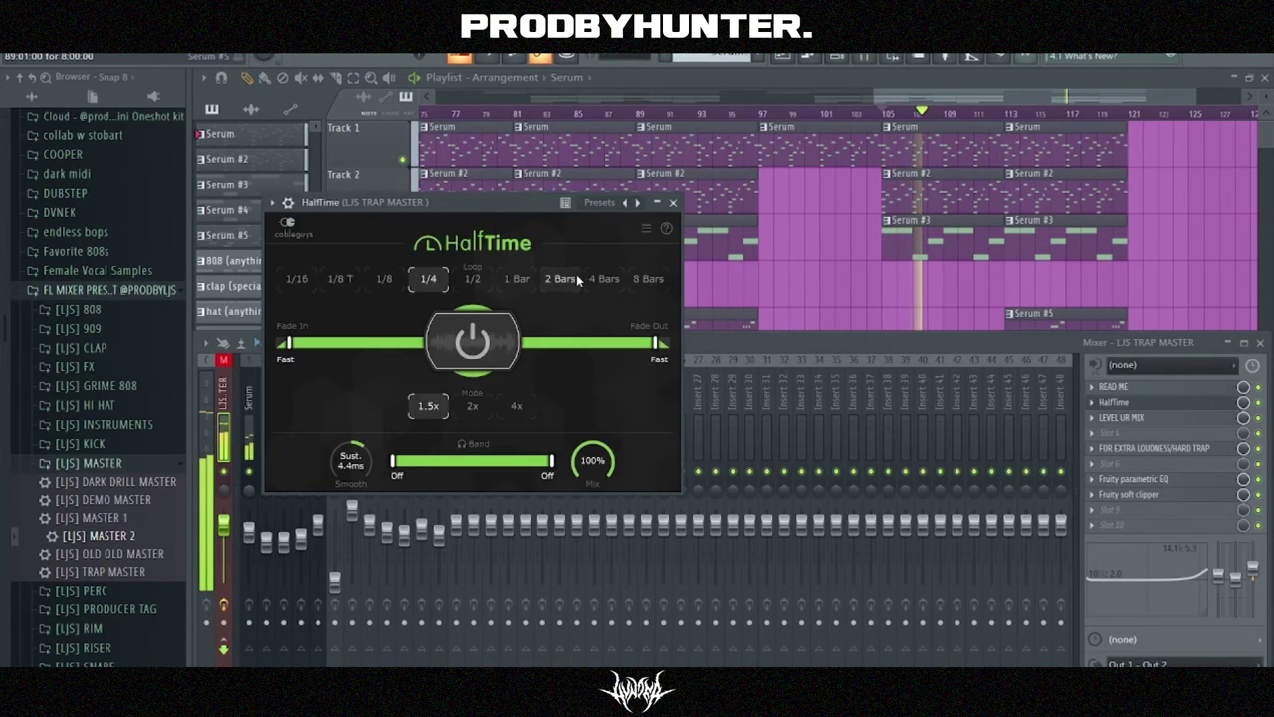
pyautogui.click(518, 279)
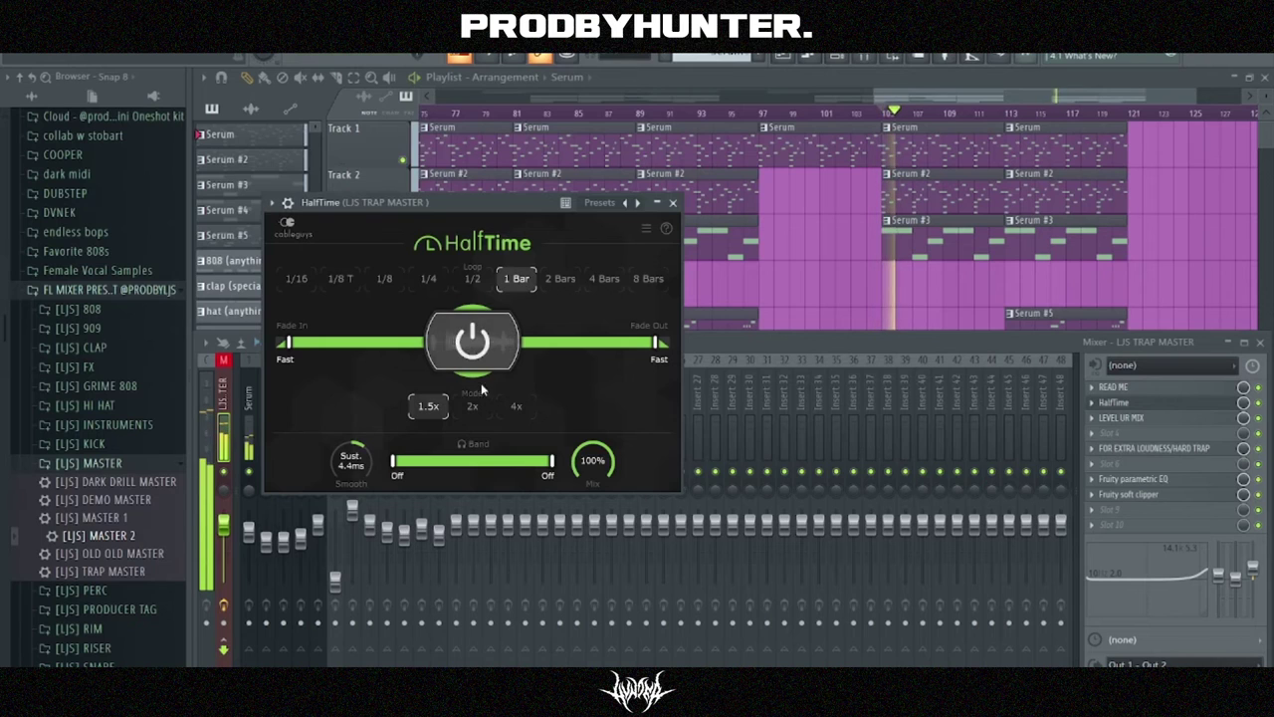
pyautogui.click(472, 406)
pyautogui.click(470, 279)
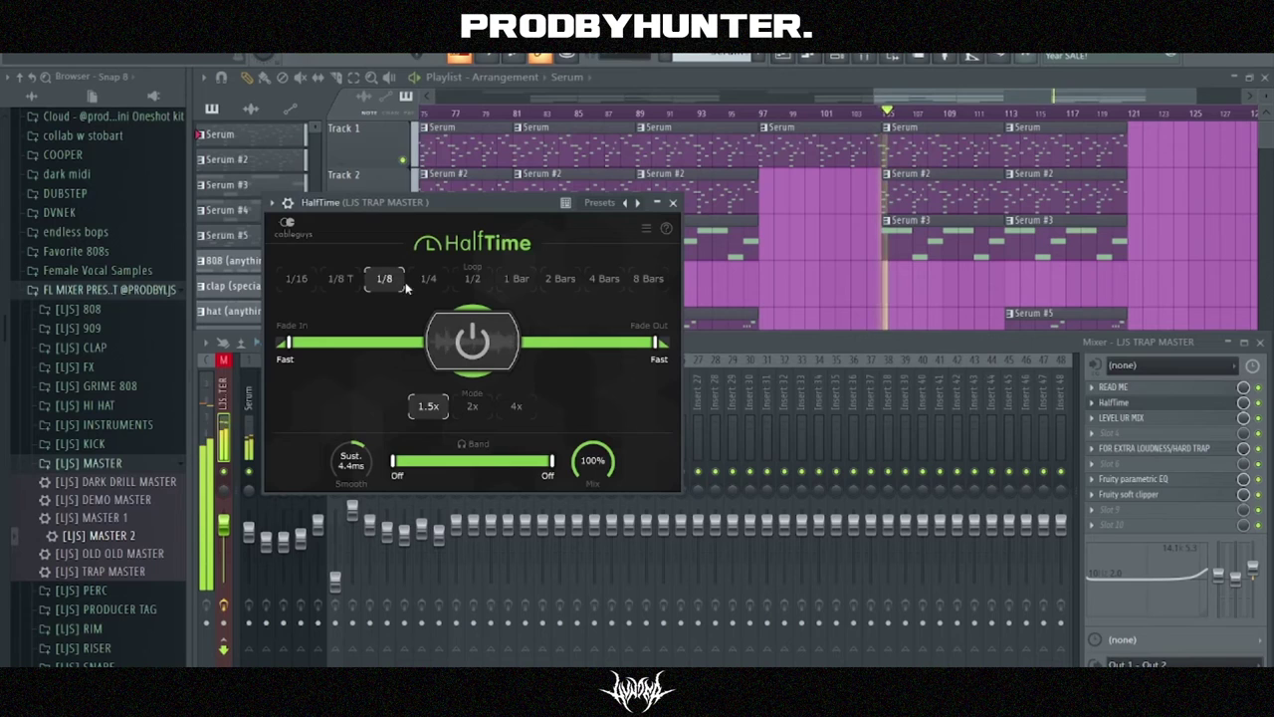
pyautogui.press('space')
pyautogui.click(648, 279)
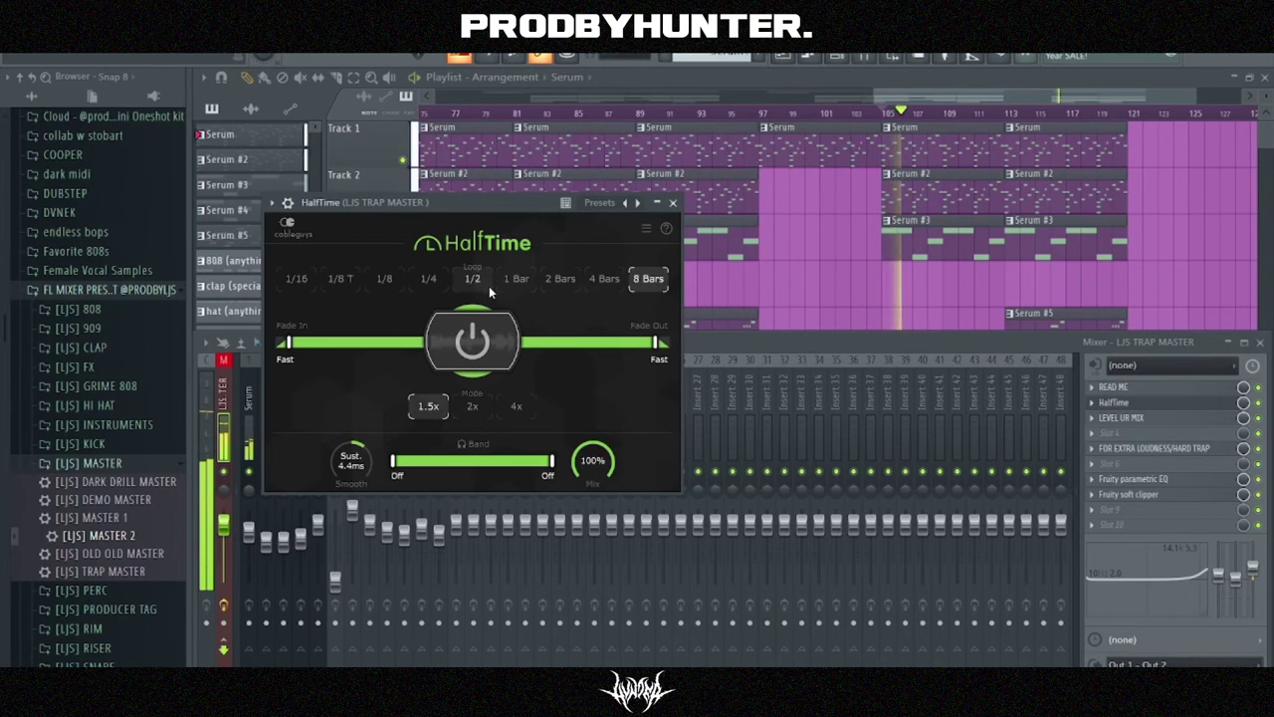
pyautogui.click(606, 279)
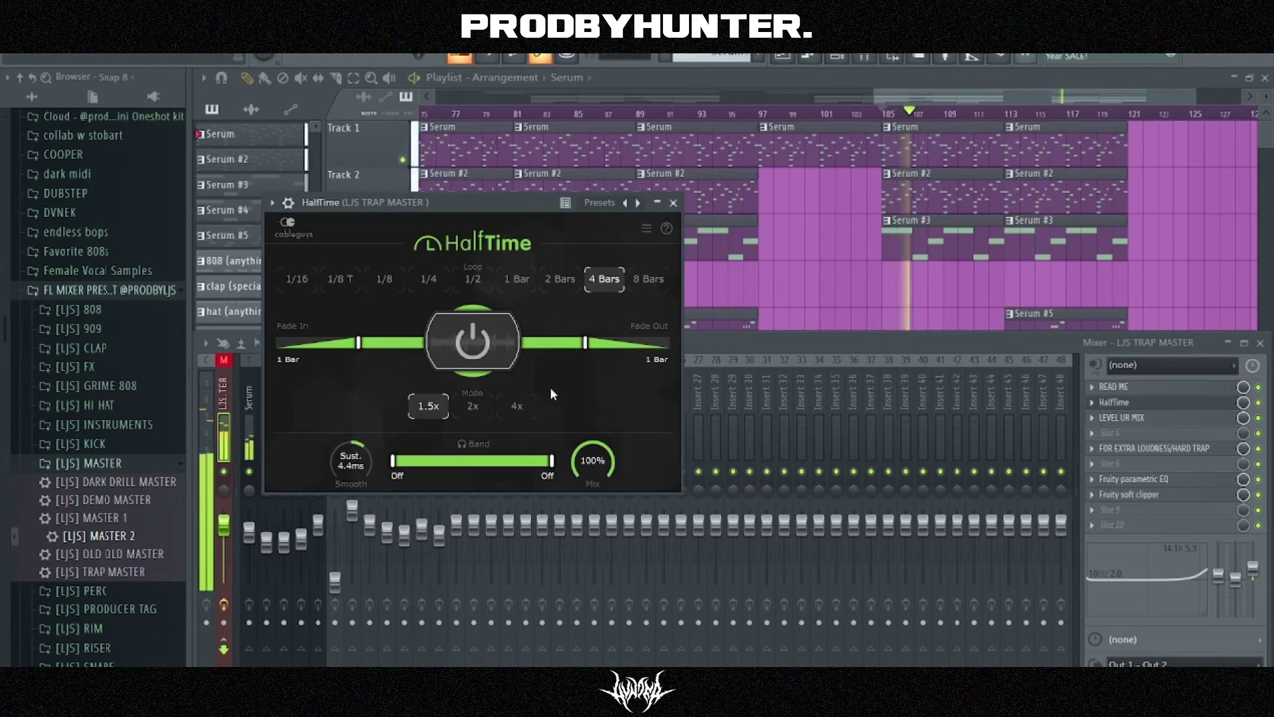
pyautogui.moveTo(590, 343); pyautogui.dragTo(669, 343)
pyautogui.moveTo(365, 341); pyautogui.dragTo(275, 342)
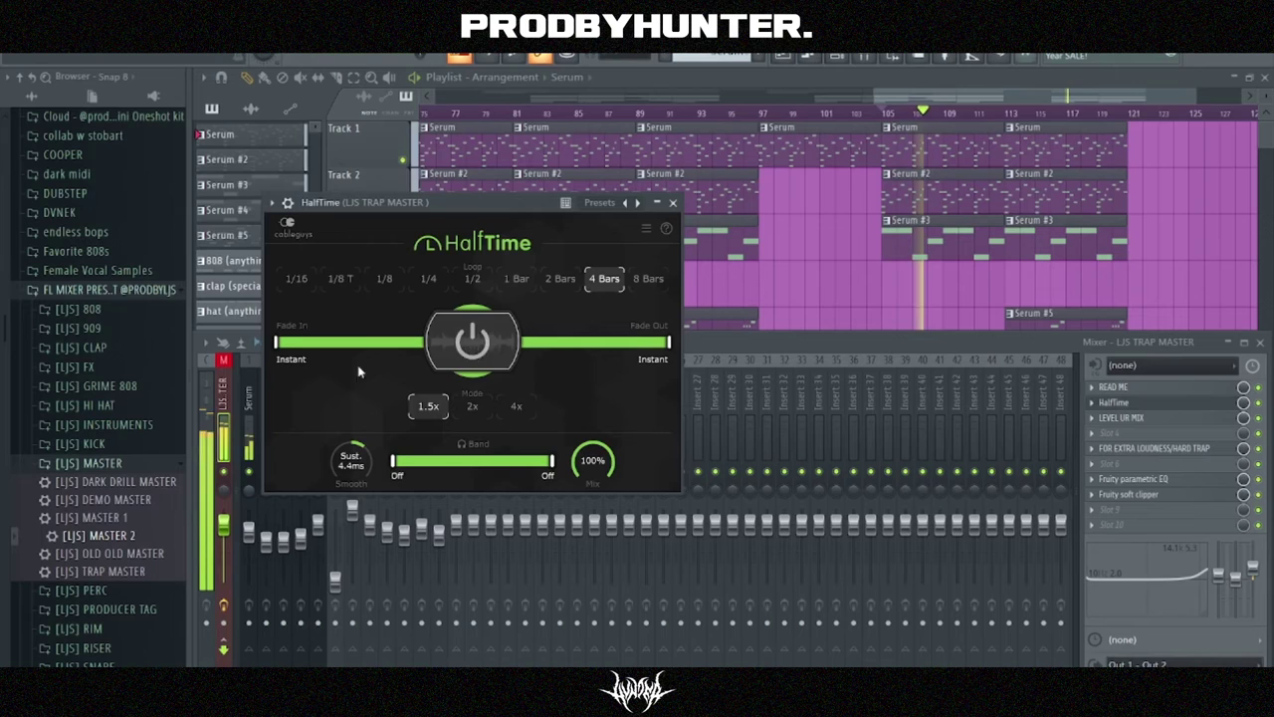
# - Compare HalfTime's 2x and 1.5x modes at different loop lengths, settling on 1.5x mode with an 8 Bars loop
pyautogui.click(471, 407)
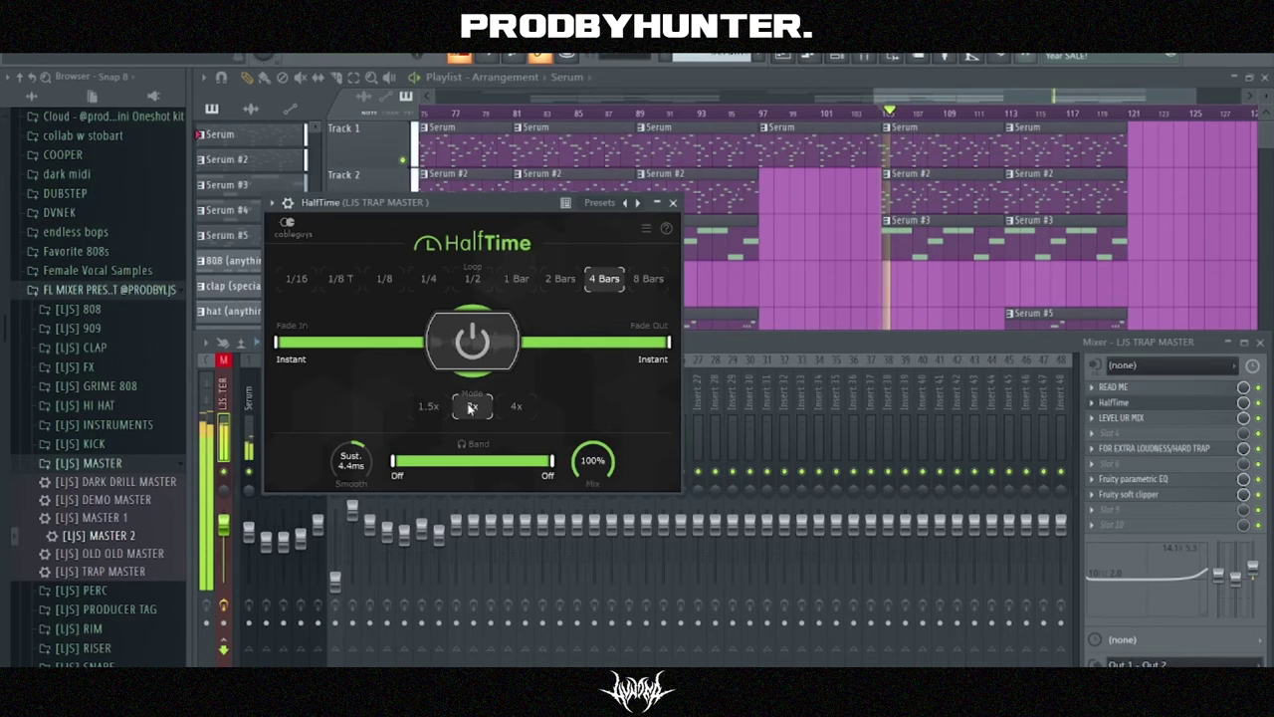
pyautogui.press('space')
pyautogui.click(472, 279)
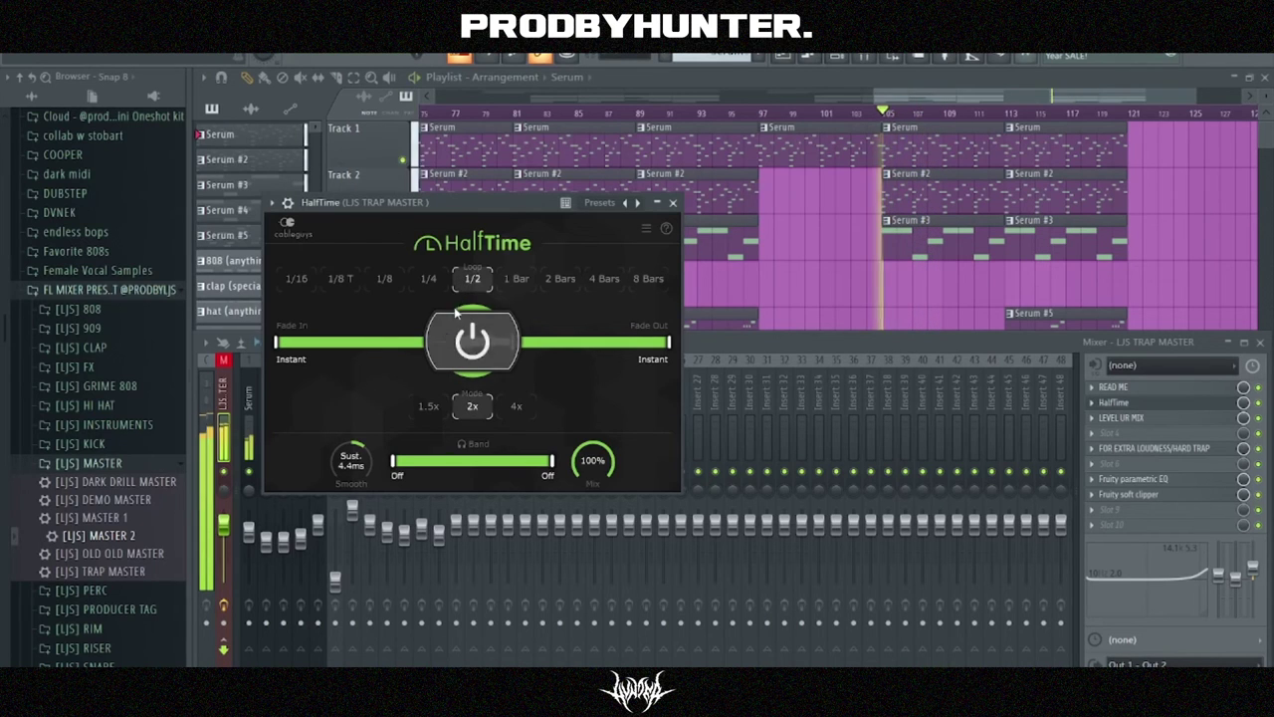
pyautogui.click(428, 404)
pyautogui.press('space')
pyautogui.click(298, 281)
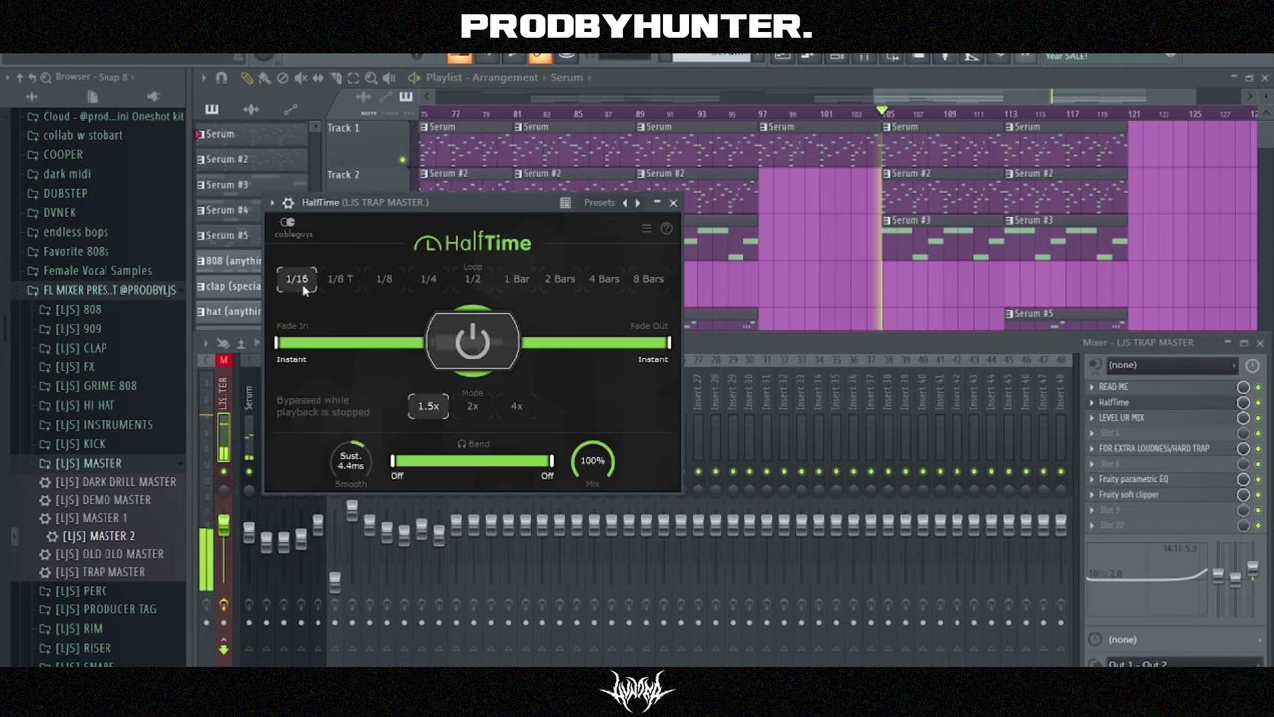
pyautogui.click(386, 283)
pyautogui.click(433, 282)
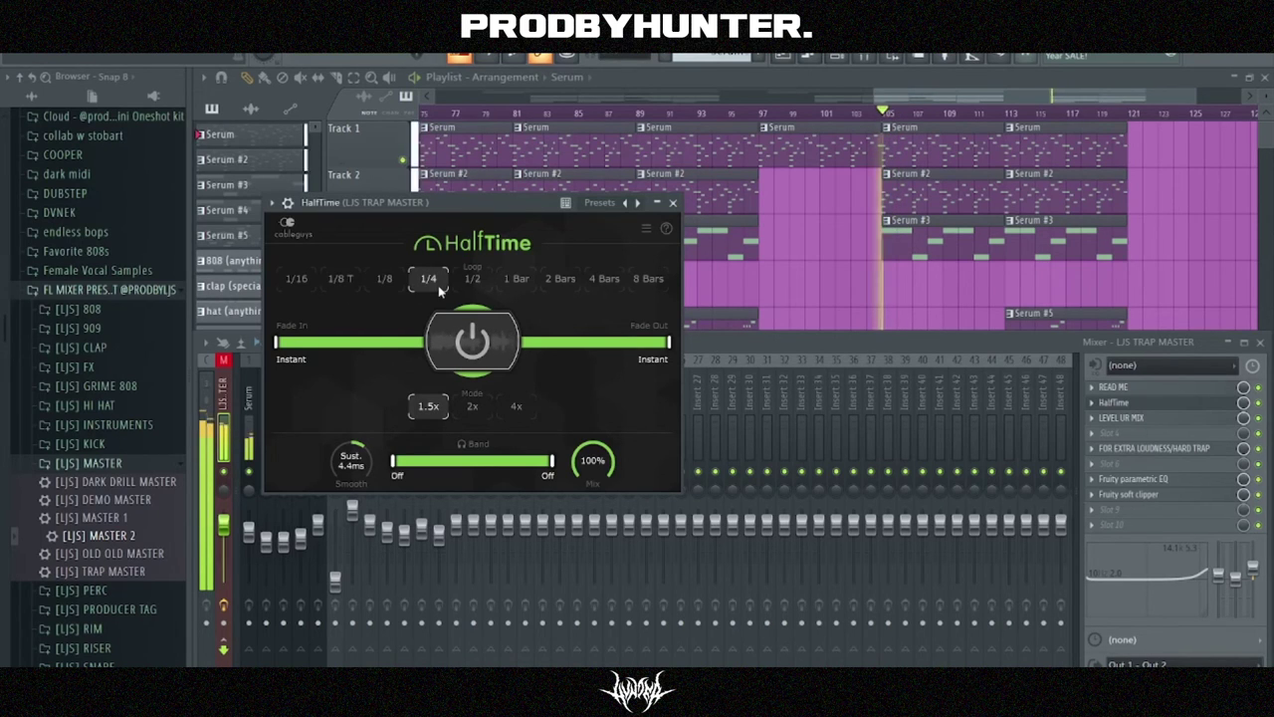
pyautogui.click(609, 280)
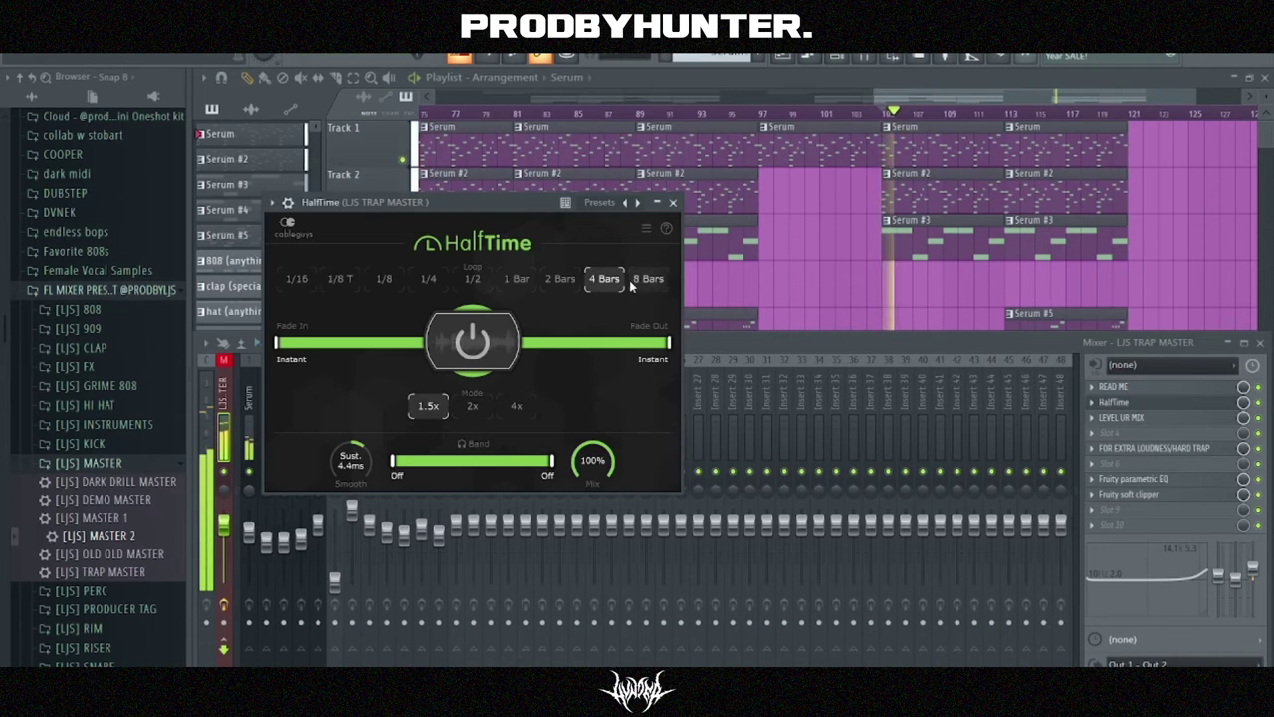
pyautogui.click(648, 279)
pyautogui.click(673, 202)
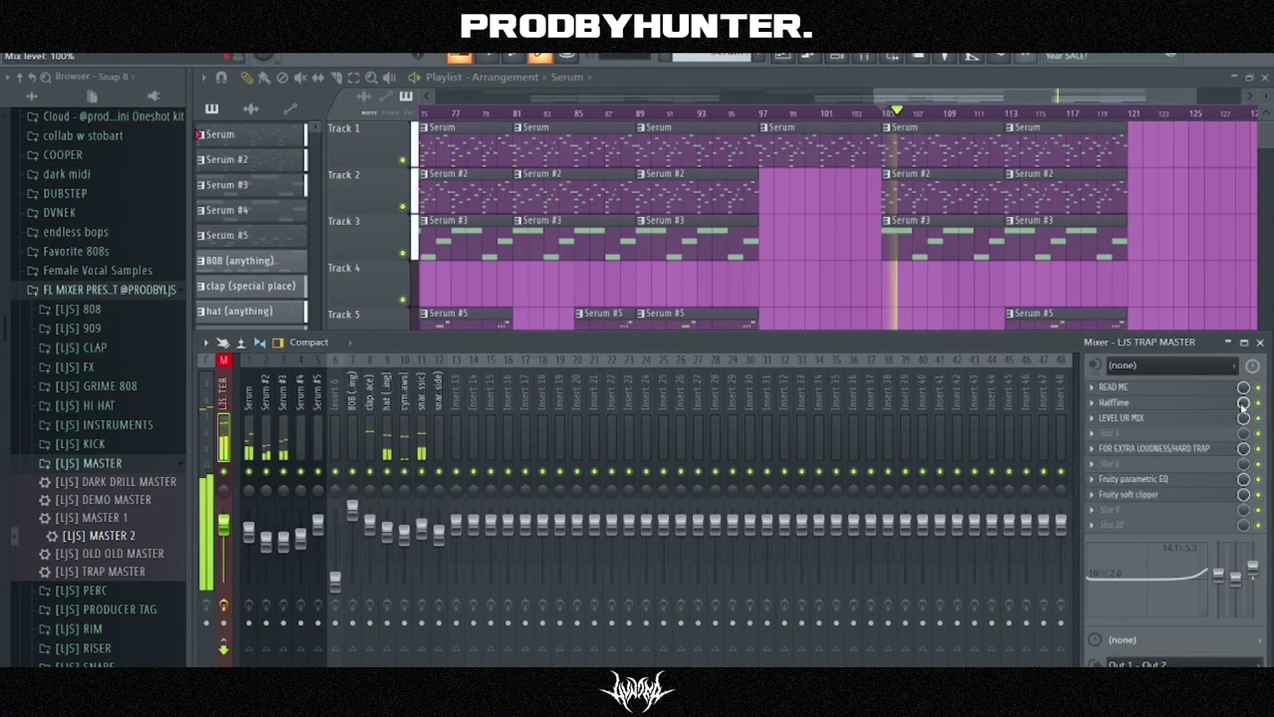
# - Create an automation clip for the mix level of HalfTime on the master channel
pyautogui.rightClick(1243, 403)
pyautogui.click(1185, 520)
pyautogui.click(1260, 341)
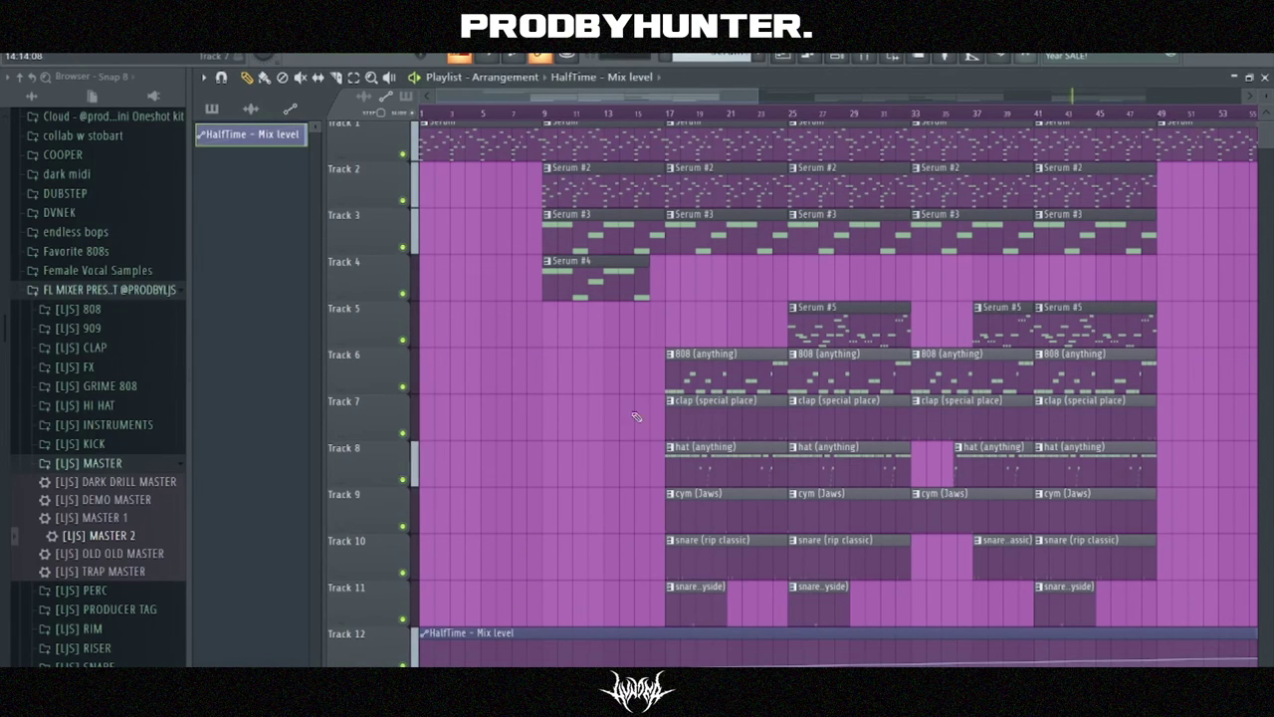
# - Shape the HalfTime mix level automation to stay at minimum until about bar 101 and ramp up to full at bar 105
pyautogui.moveTo(628, 95); pyautogui.dragTo(1022, 95)
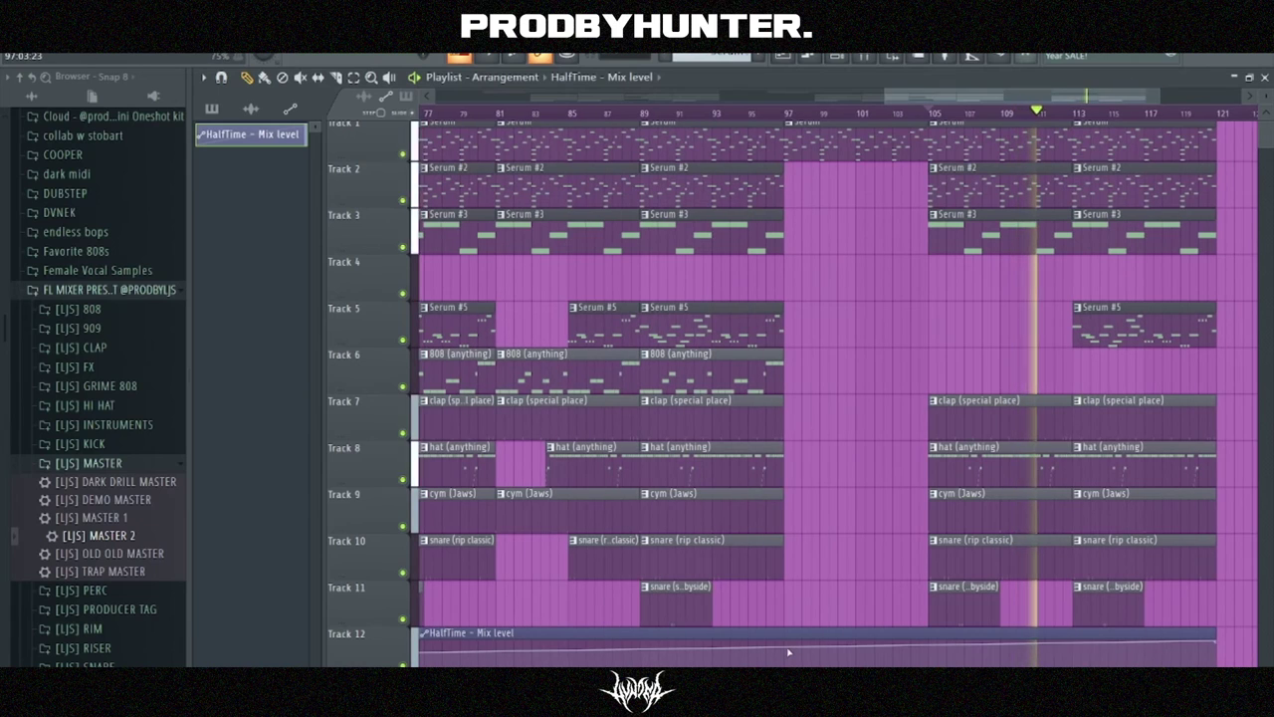
pyautogui.rightClick(862, 652)
pyautogui.moveTo(862, 651); pyautogui.dragTo(930, 634)
pyautogui.rightClick(930, 664)
pyautogui.click(856, 113)
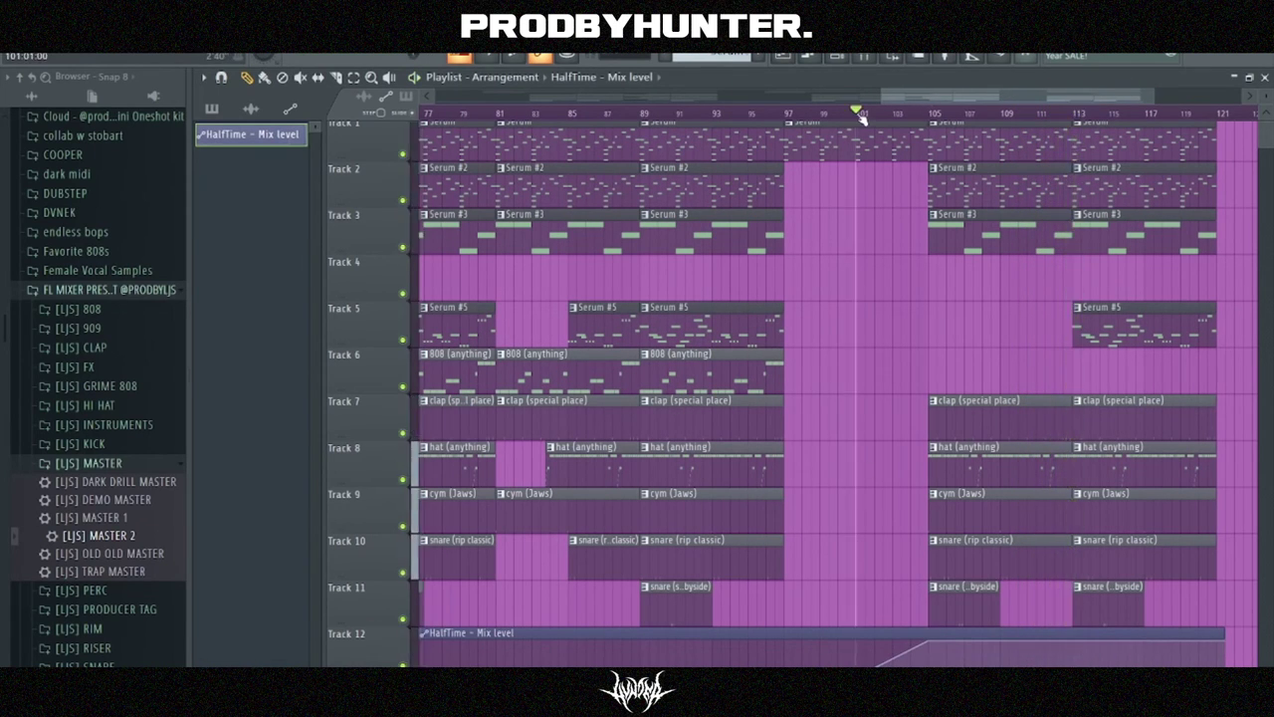
# - Try a Serum #5 clip on Track 5 at bar 105, and clear the Serum #5 clips from bars 105 to 120
pyautogui.click(1100, 321)
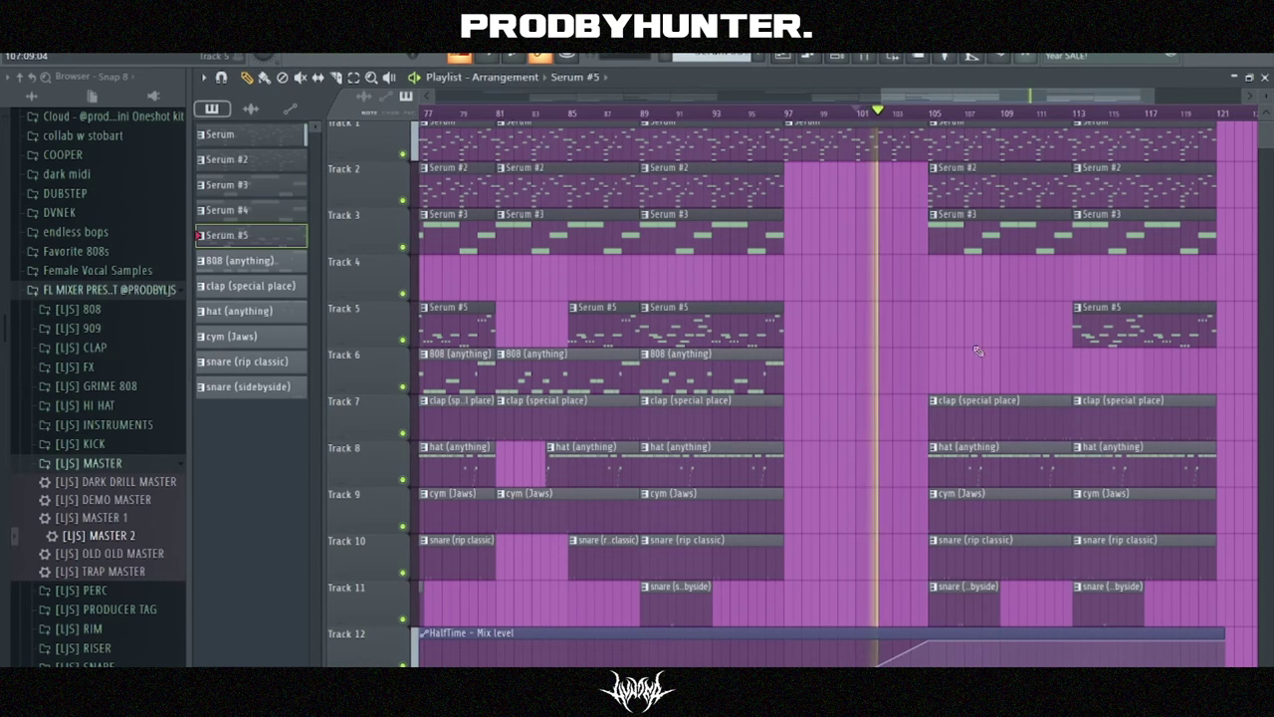
pyautogui.click(931, 344)
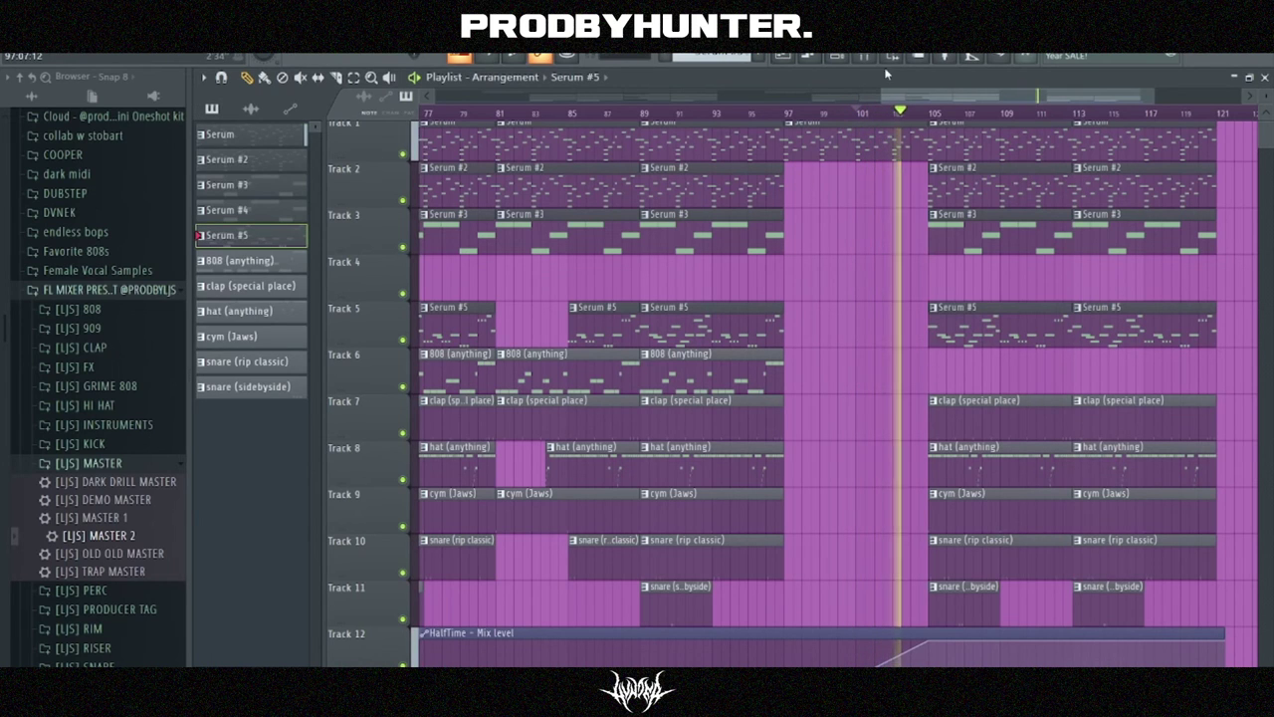
pyautogui.scroll(-5, 920, 95)
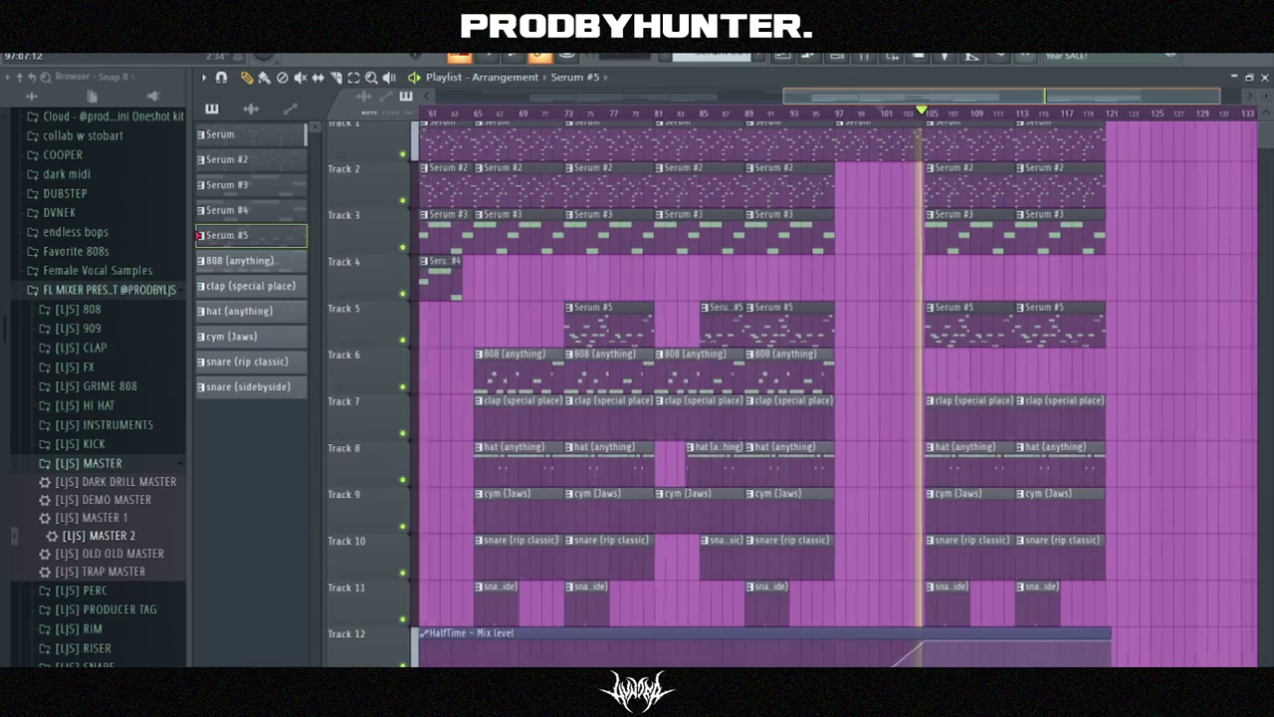
pyautogui.scroll(-5, 920, 94)
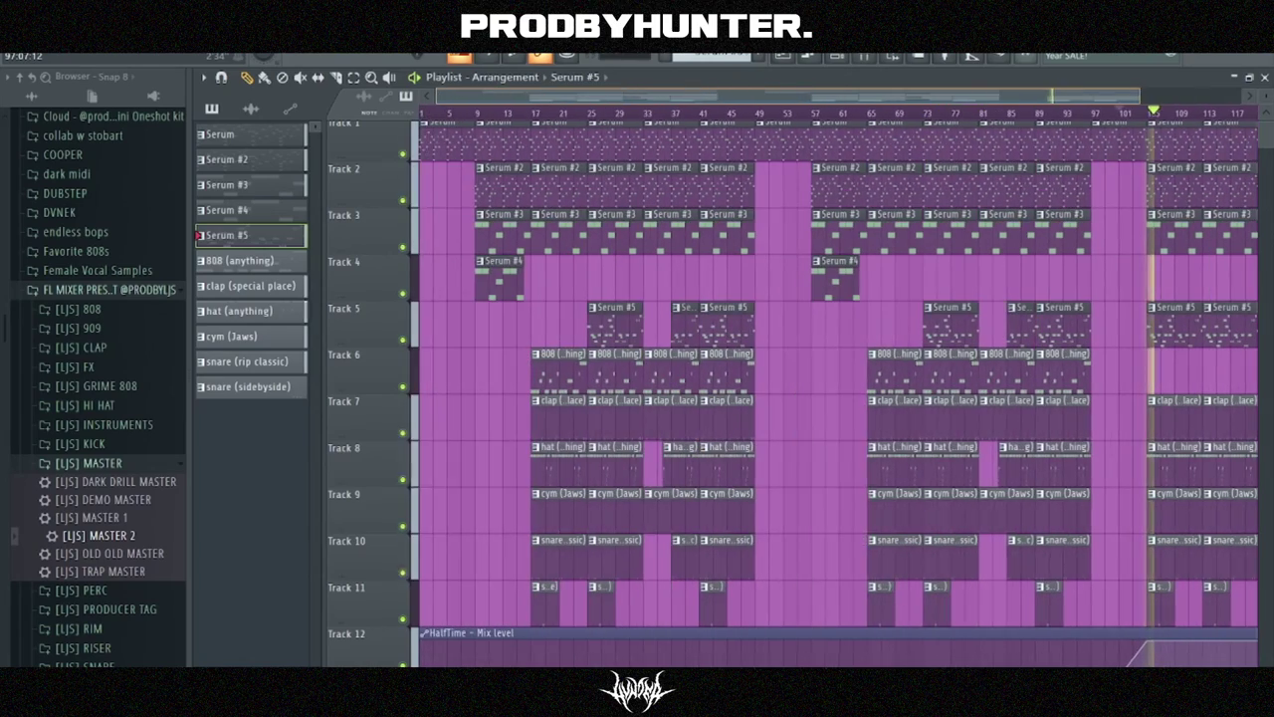
pyautogui.scroll(5, 920, 95)
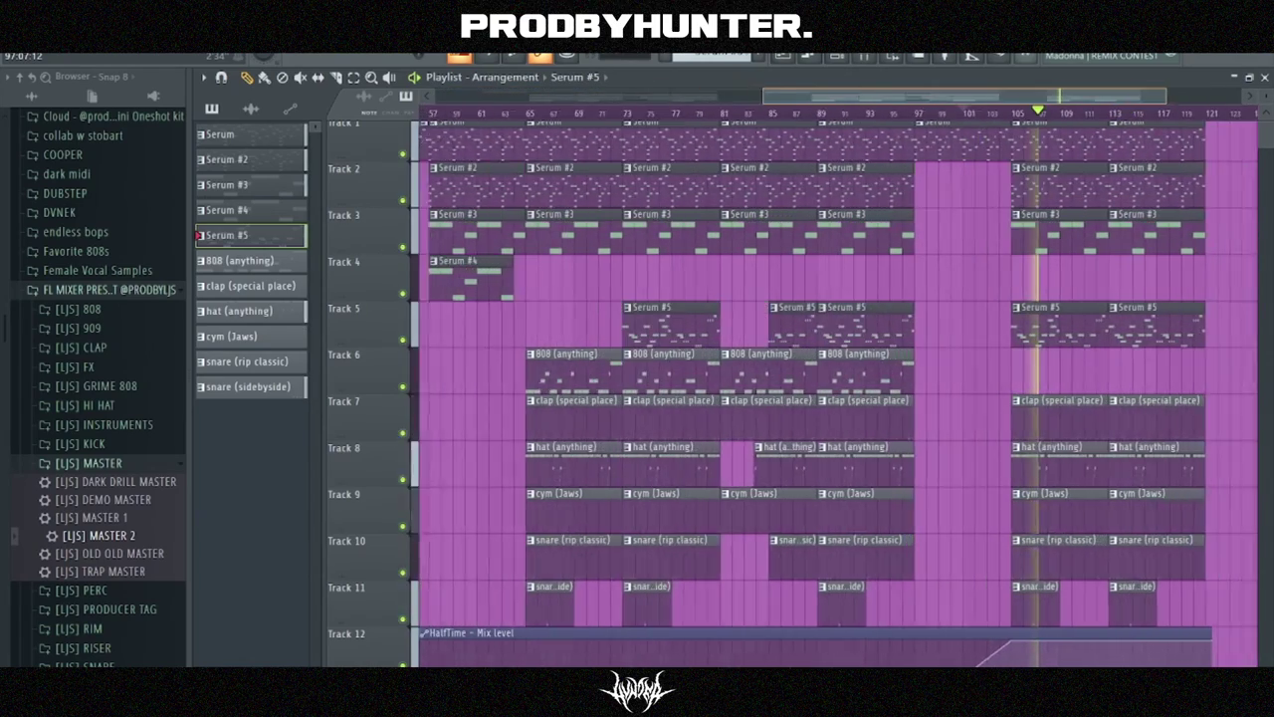
pyautogui.scroll(2, 838, 388)
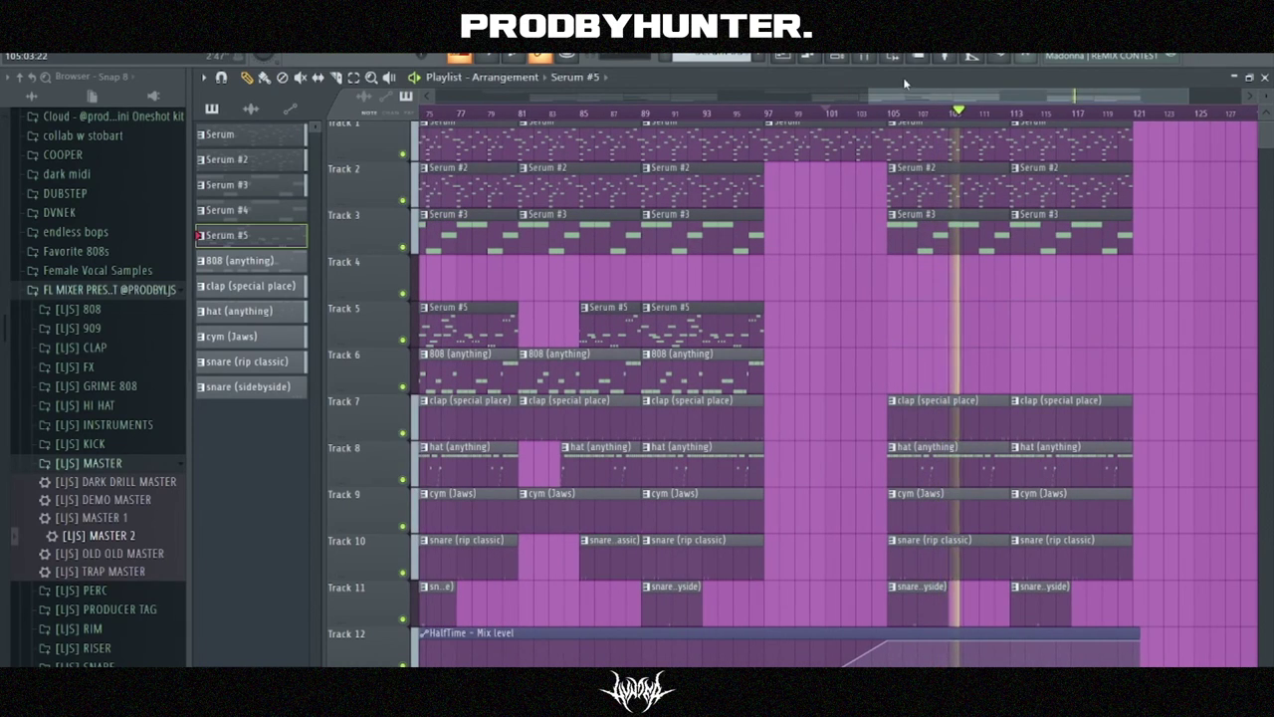
# - Pull the last point of the HalfTime mix level automation back to bar 121, in line with the end of the song
pyautogui.scroll(-1, 920, 94)
pyautogui.scroll(-4, 920, 95)
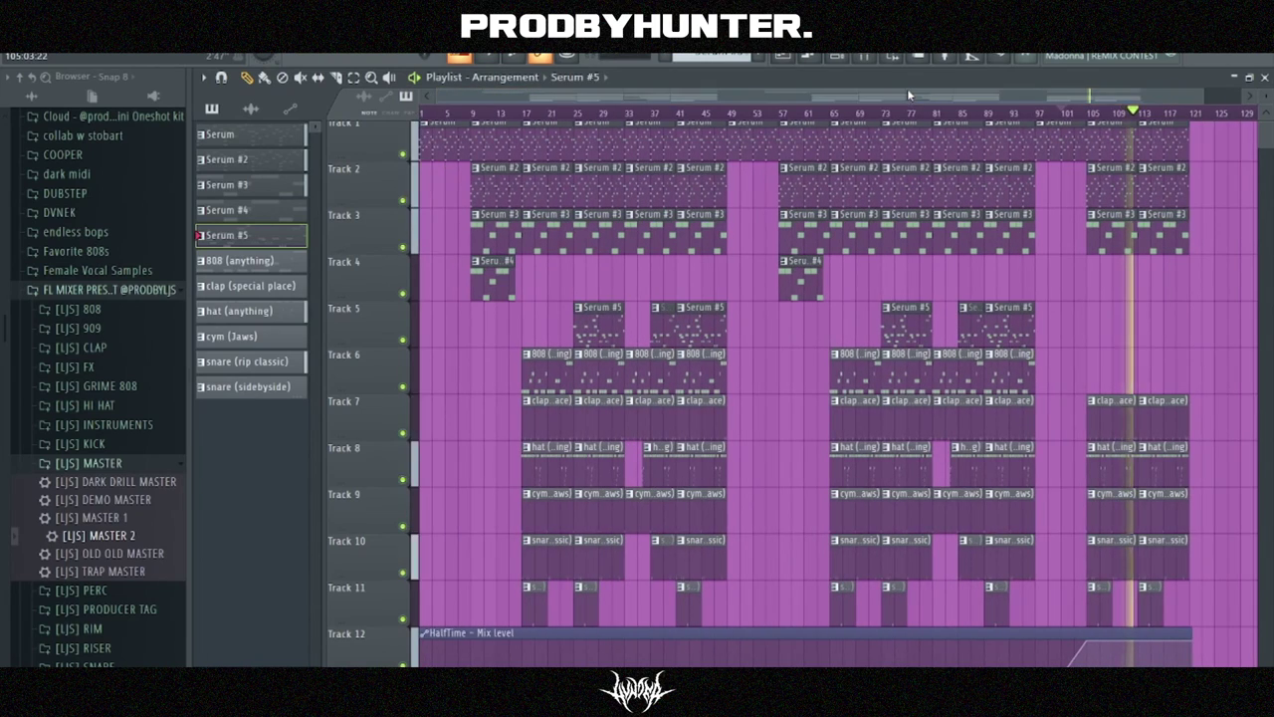
pyautogui.scroll(4, 907, 88)
pyautogui.scroll(4, 907, 88)
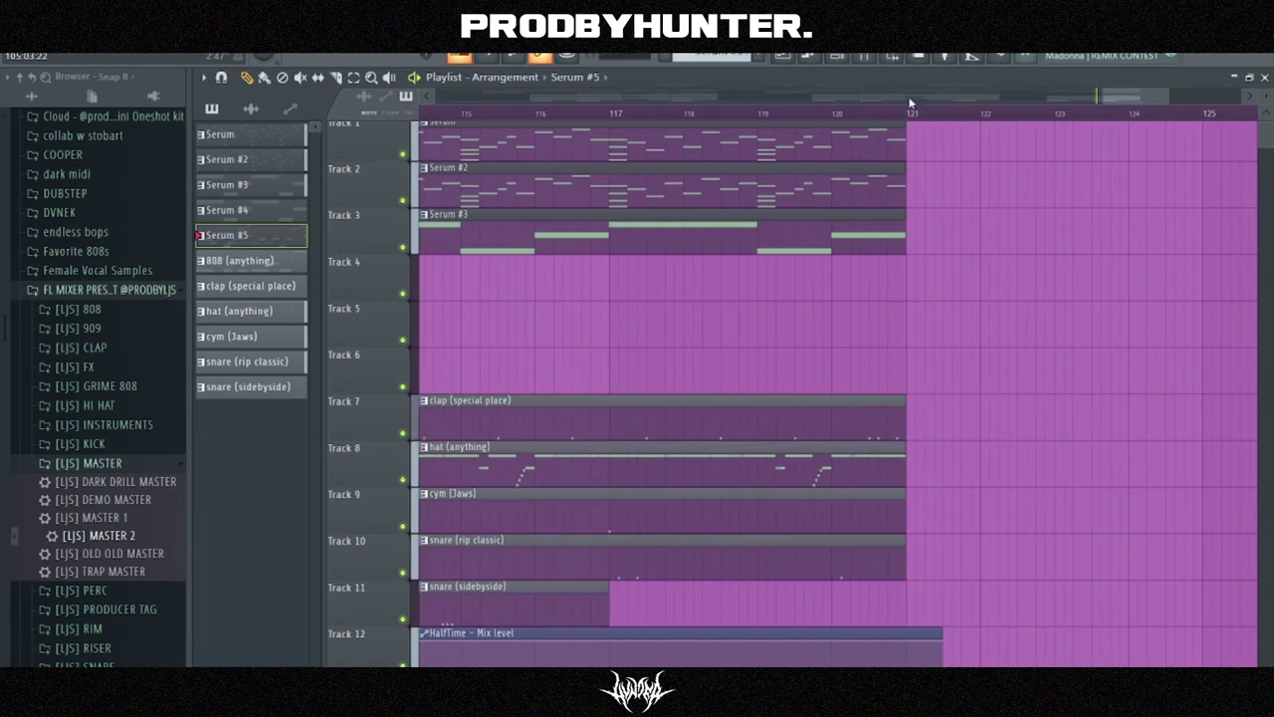
pyautogui.moveTo(946, 641); pyautogui.dragTo(908, 636)
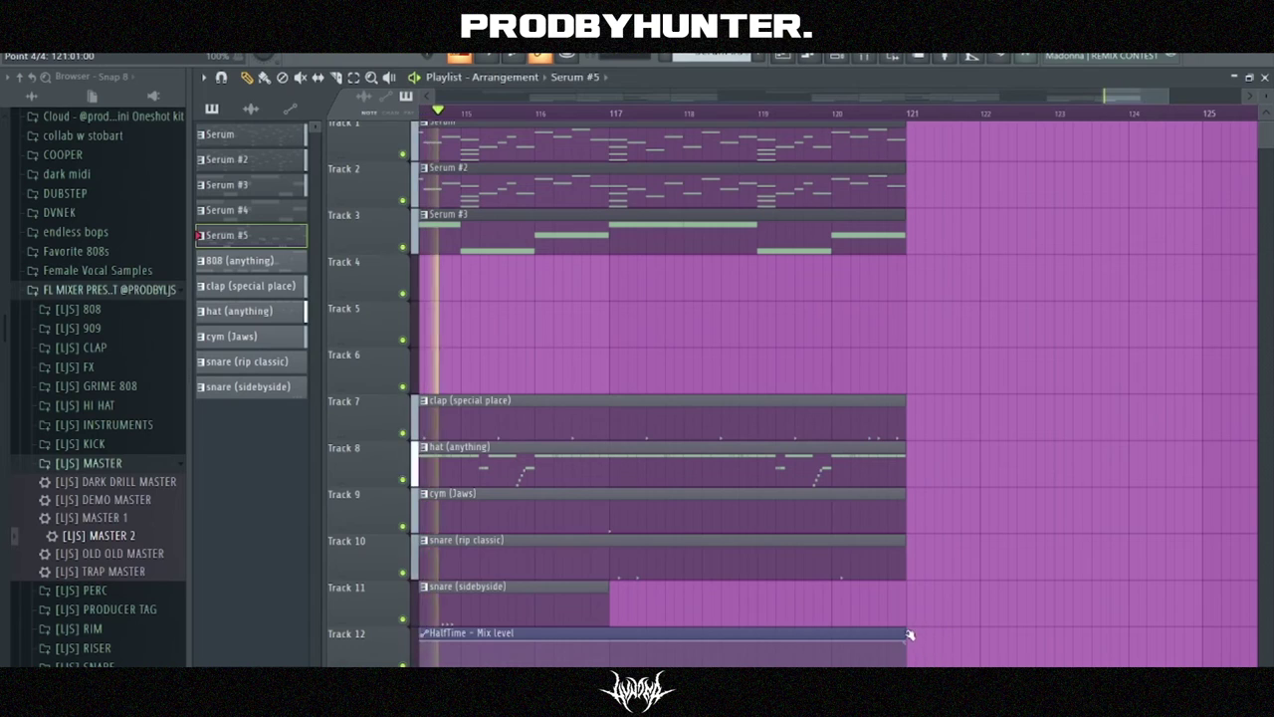
# - Create an automation clip for the master channel's volume
pyautogui.scroll(-2, 907, 95)
pyautogui.scroll(-6, 1122, 96)
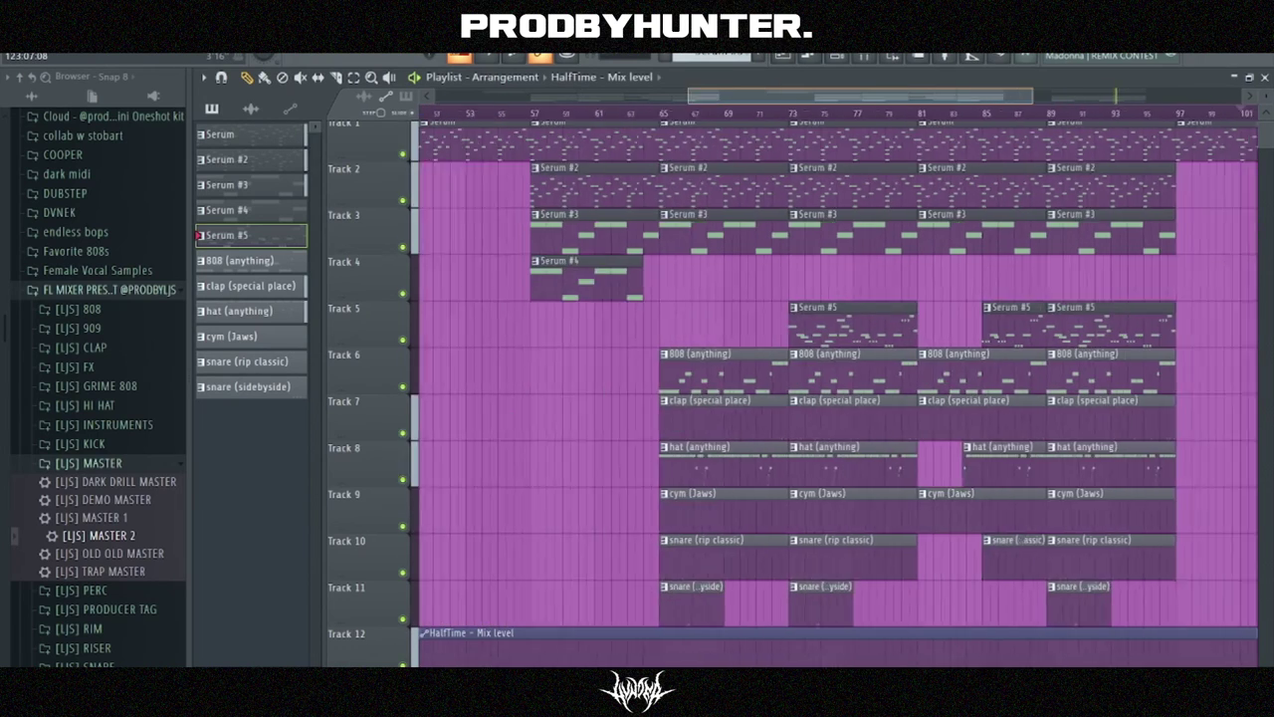
pyautogui.click(865, 59)
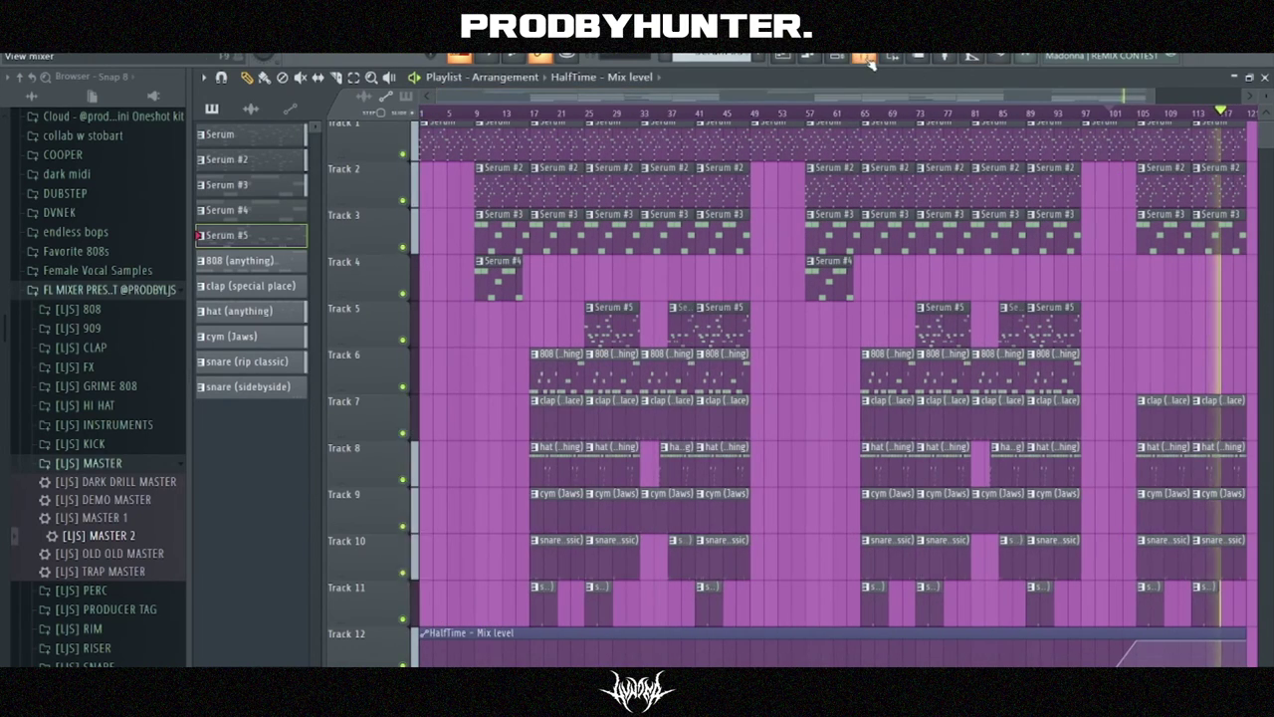
pyautogui.rightClick(214, 530)
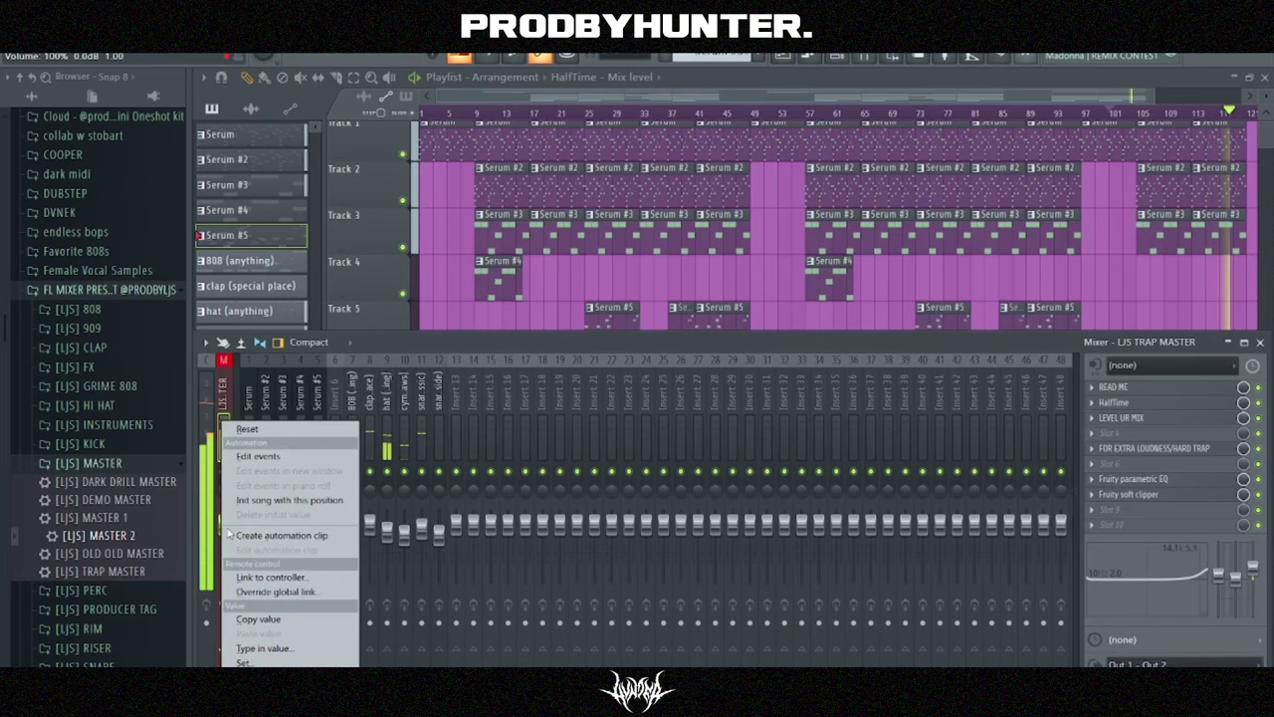
pyautogui.click(284, 538)
pyautogui.click(1260, 343)
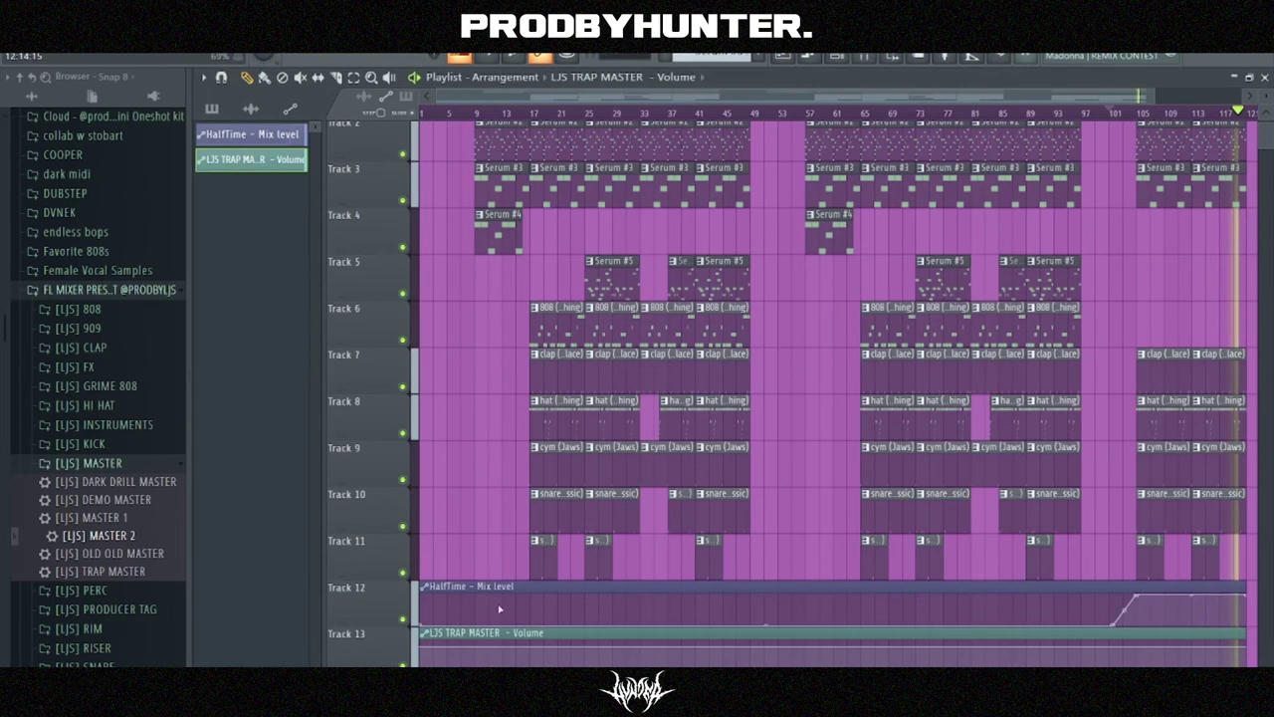
# - Add a point at bar 105 in the master volume automation with the first point's 80% value, and curve a fade-out to the clip's end
pyautogui.rightClick(424, 647)
pyautogui.click(458, 633)
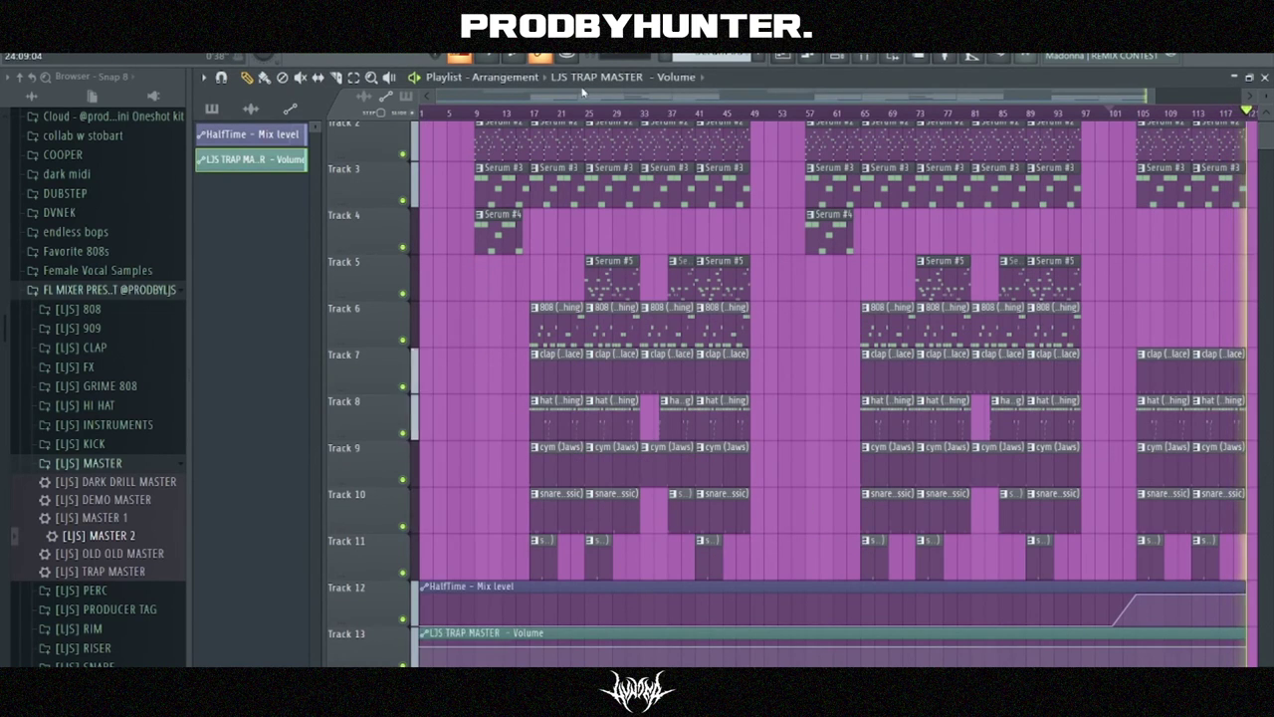
pyautogui.moveTo(583, 95); pyautogui.dragTo(1102, 95)
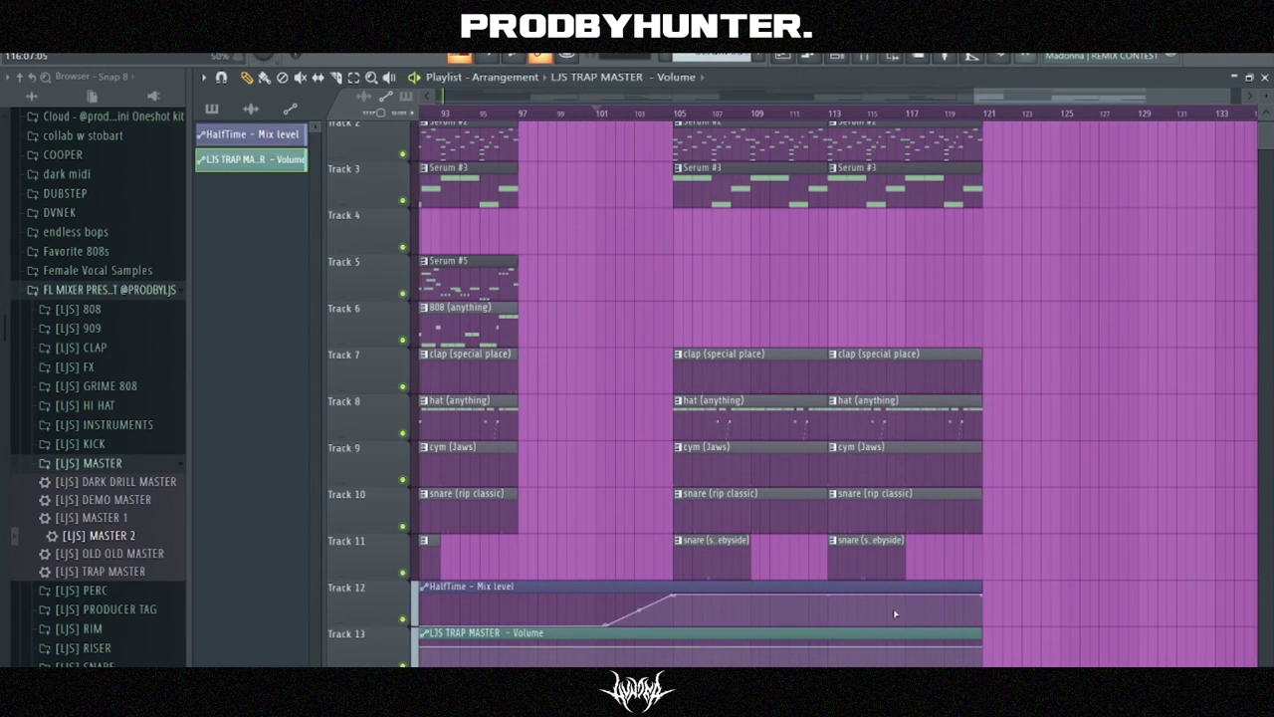
pyautogui.rightClick(674, 647)
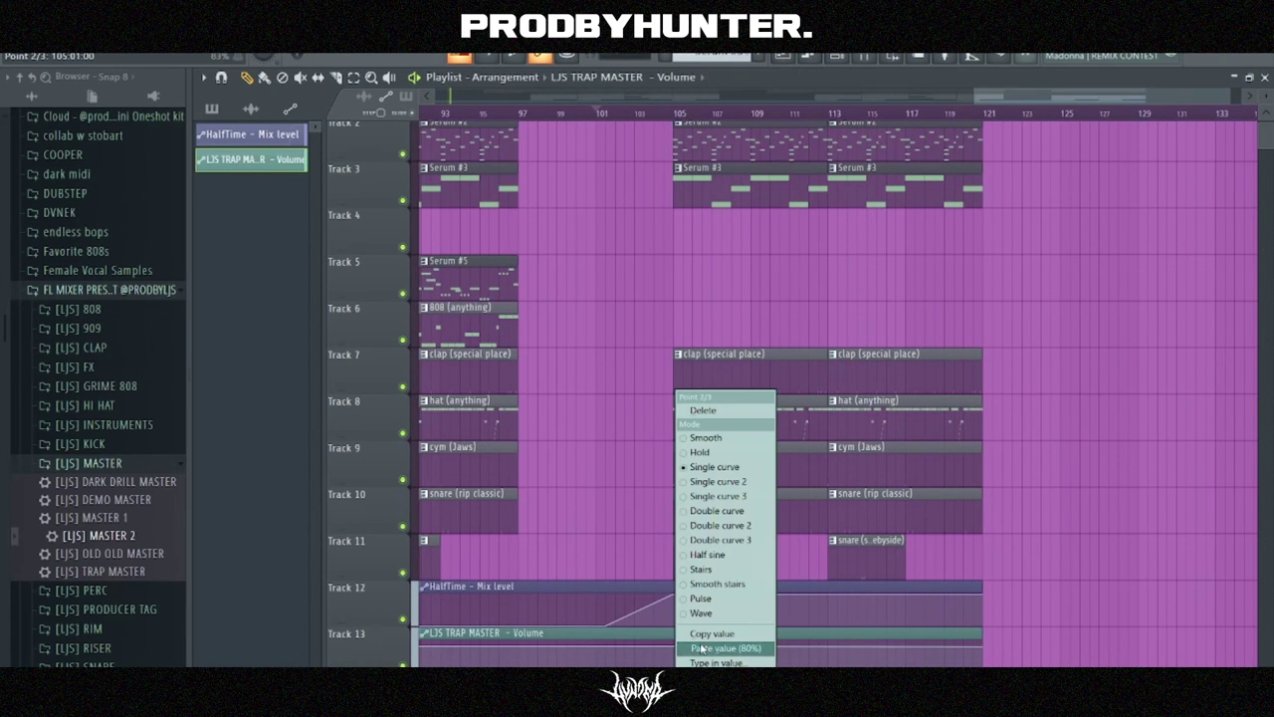
pyautogui.click(702, 648)
pyautogui.press('space')
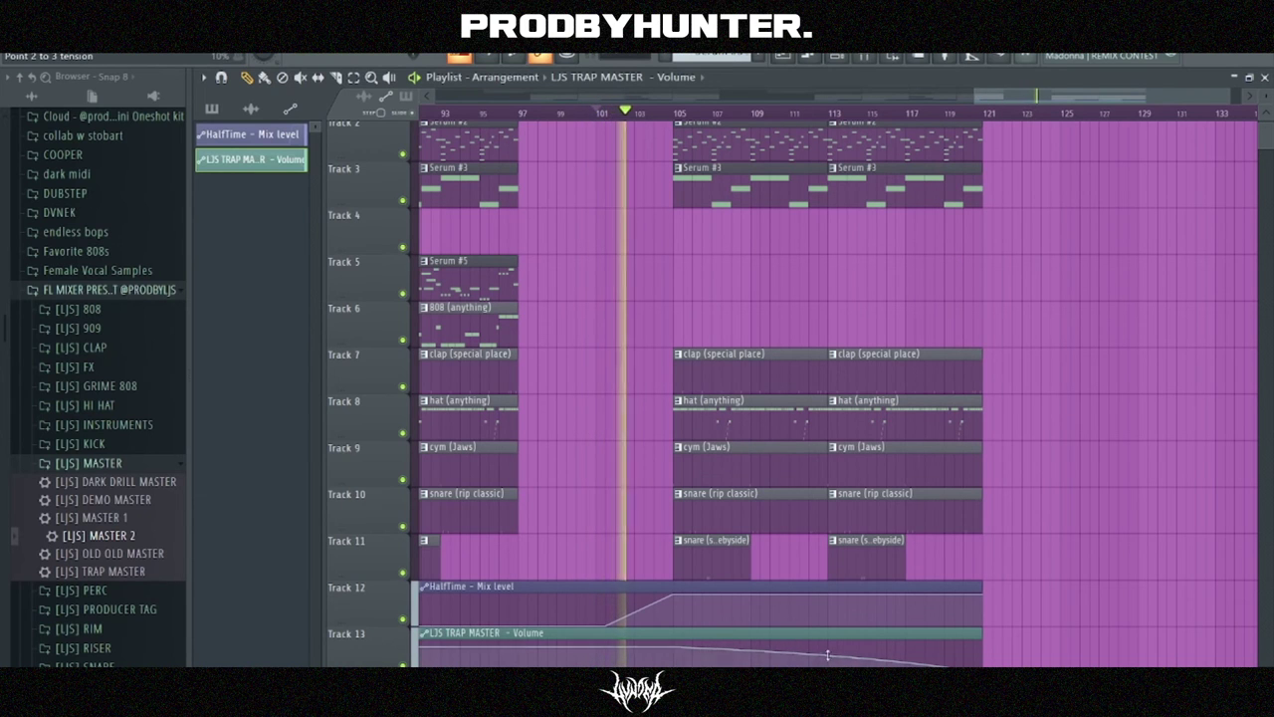
# - Show the whole arrangement and collapse the FL mixer presets folder in the browser
pyautogui.moveTo(975, 95); pyautogui.dragTo(454, 97)
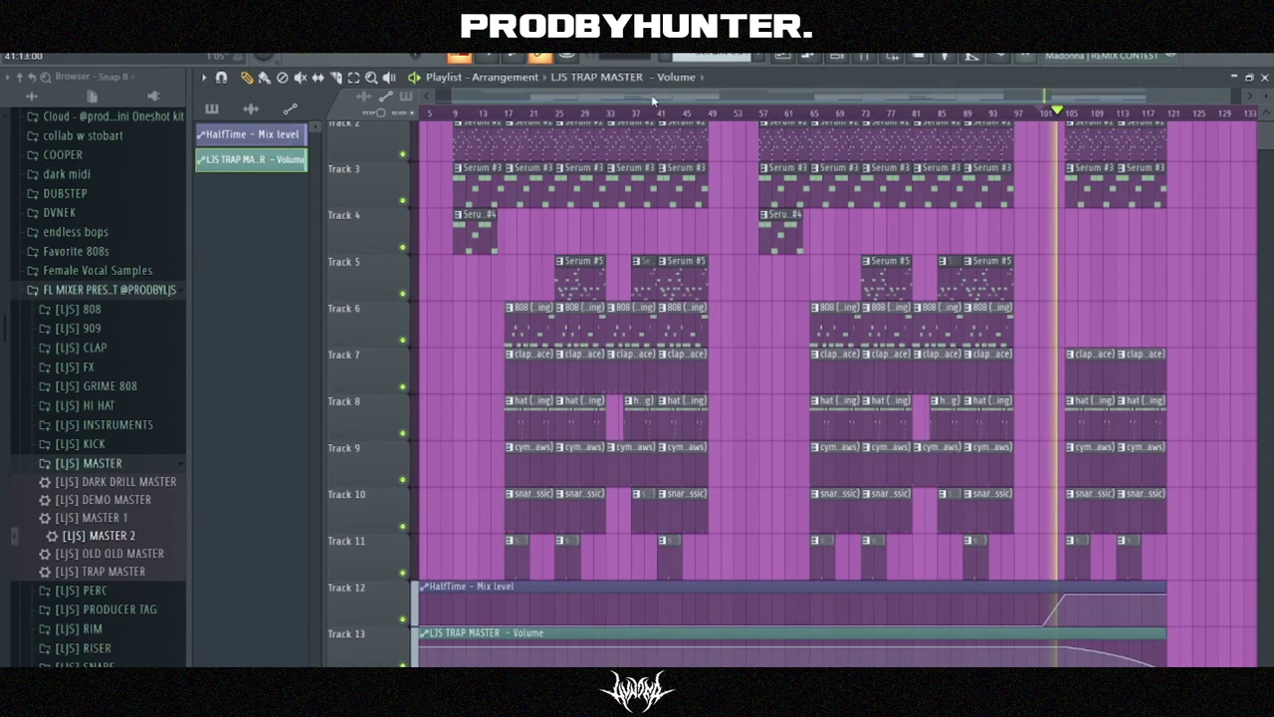
pyautogui.moveTo(653, 100); pyautogui.dragTo(635, 94)
pyautogui.click(74, 291)
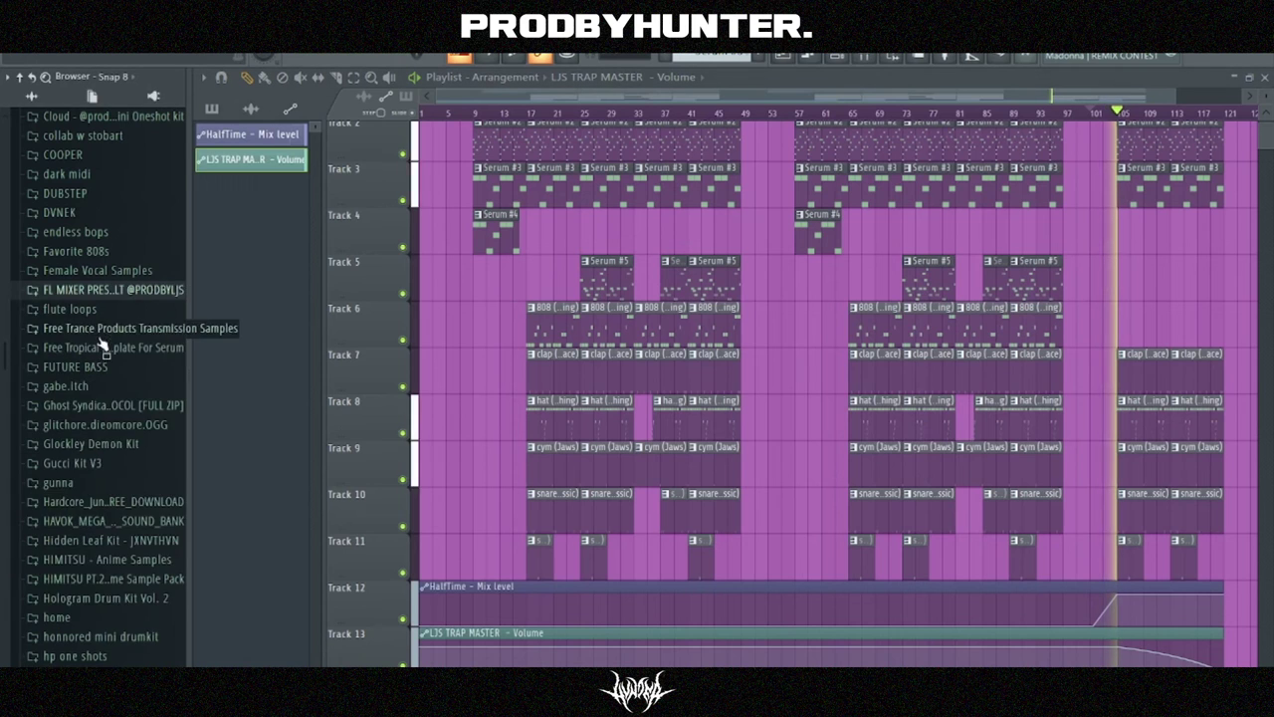
# - Place the calicry hunter 1 sample from the my tags folder on Track 5 at bar 9
pyautogui.scroll(4, 99, 342)
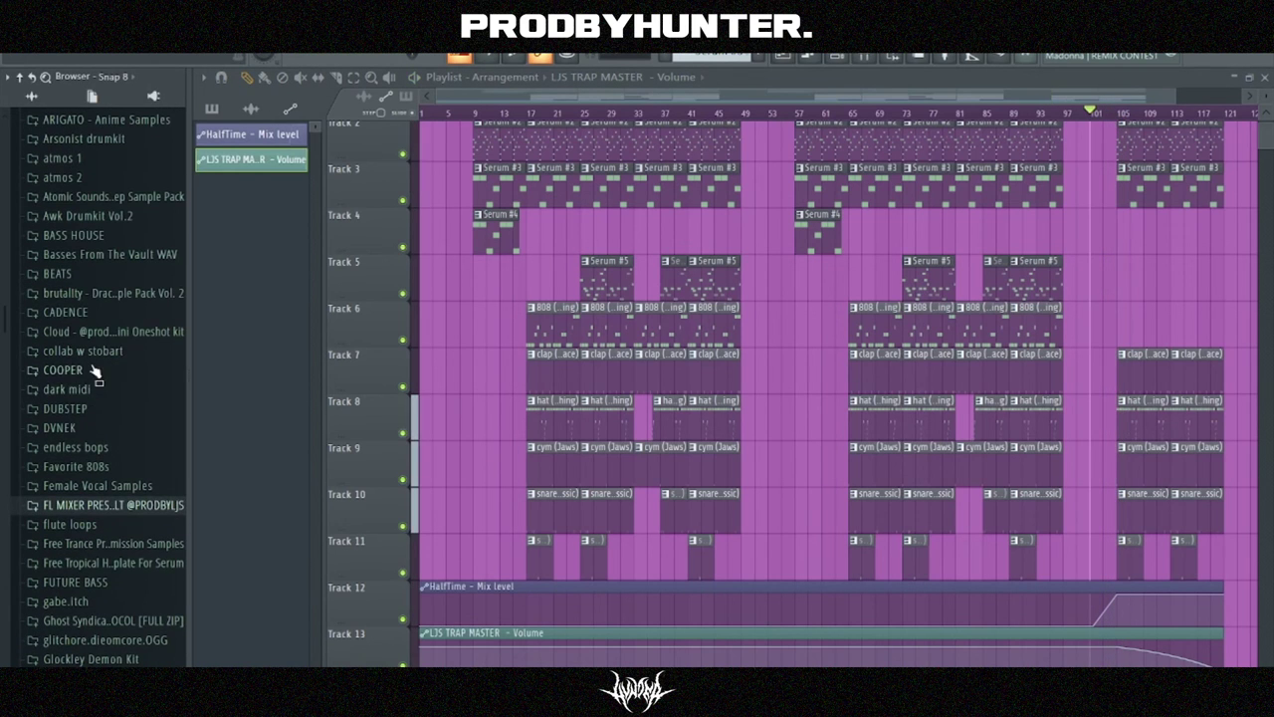
pyautogui.scroll(2, 90, 363)
pyautogui.scroll(-12, 84, 356)
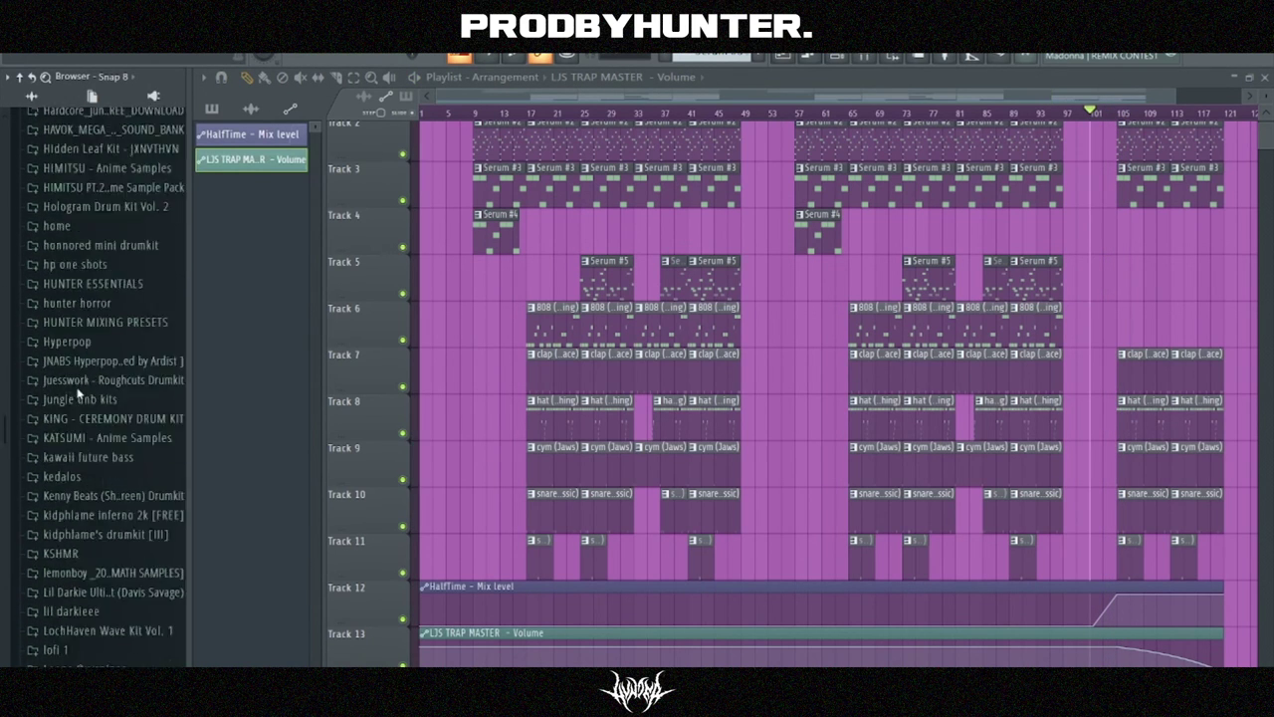
pyautogui.scroll(-5, 84, 419)
pyautogui.click(90, 533)
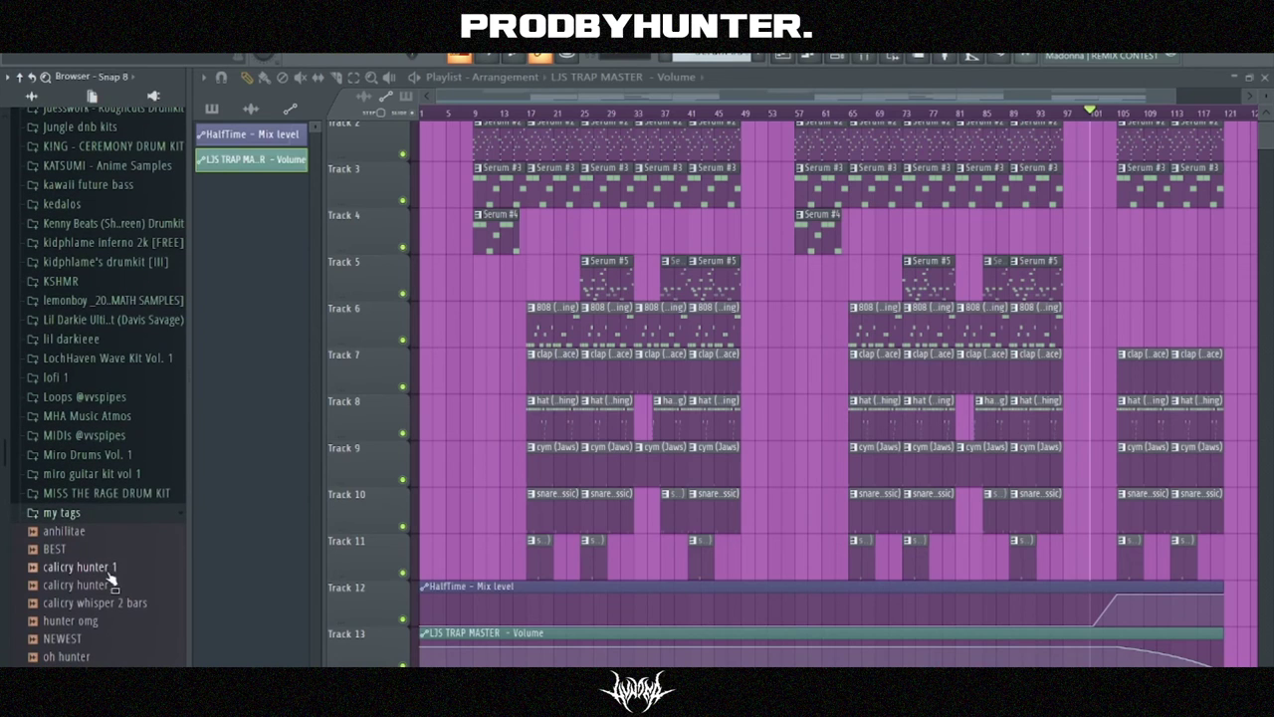
pyautogui.moveTo(98, 575); pyautogui.dragTo(453, 304)
# - Set the time stretching mode of the calicry hunter 1 audio clip to Stretch
pyautogui.rightClick(522, 228)
pyautogui.click(546, 356)
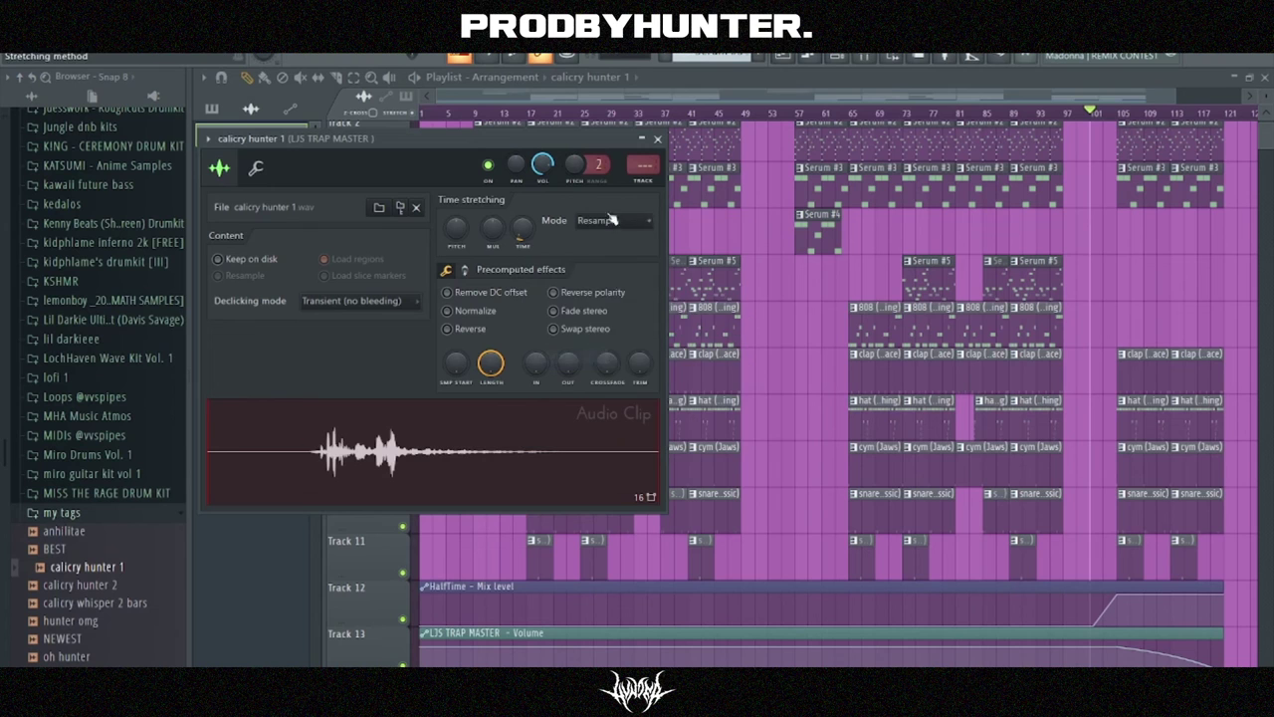
pyautogui.click(612, 220)
pyautogui.click(607, 266)
pyautogui.click(657, 139)
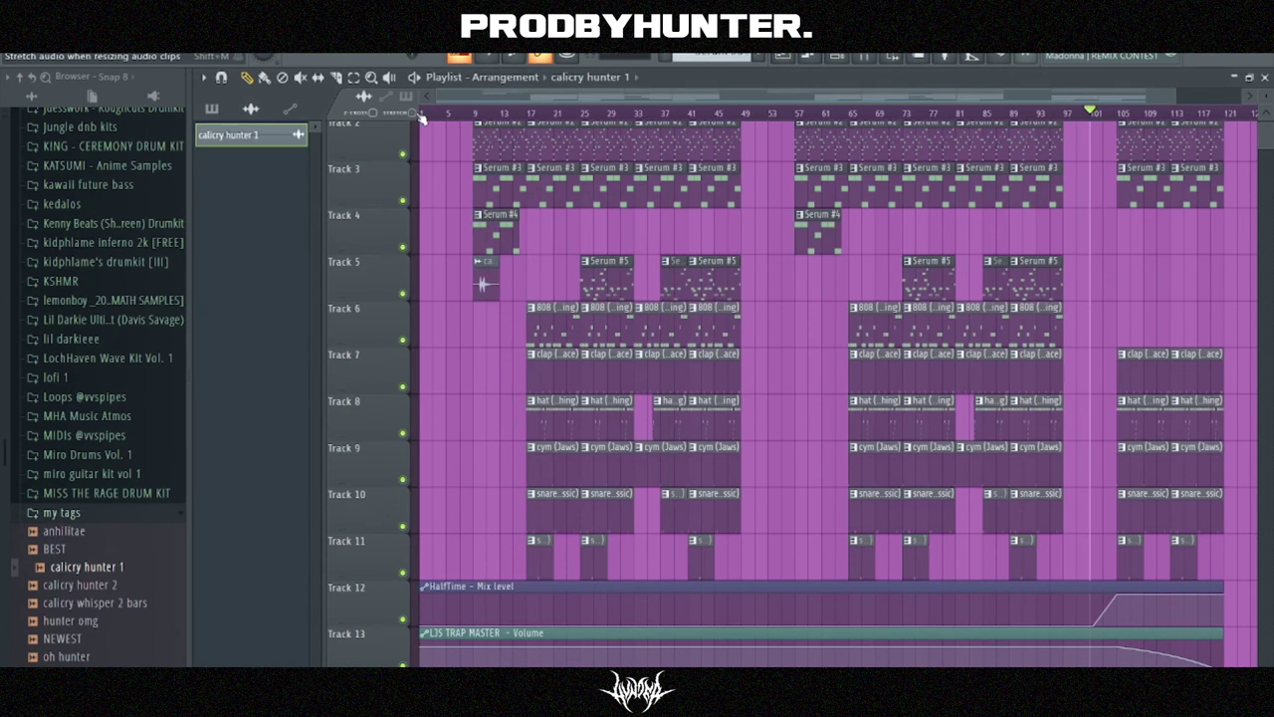
# - Stretch the calicry hunter 1 clip on Track 5 to 8 bars and move its start to bar 6
pyautogui.scroll(4, 484, 97)
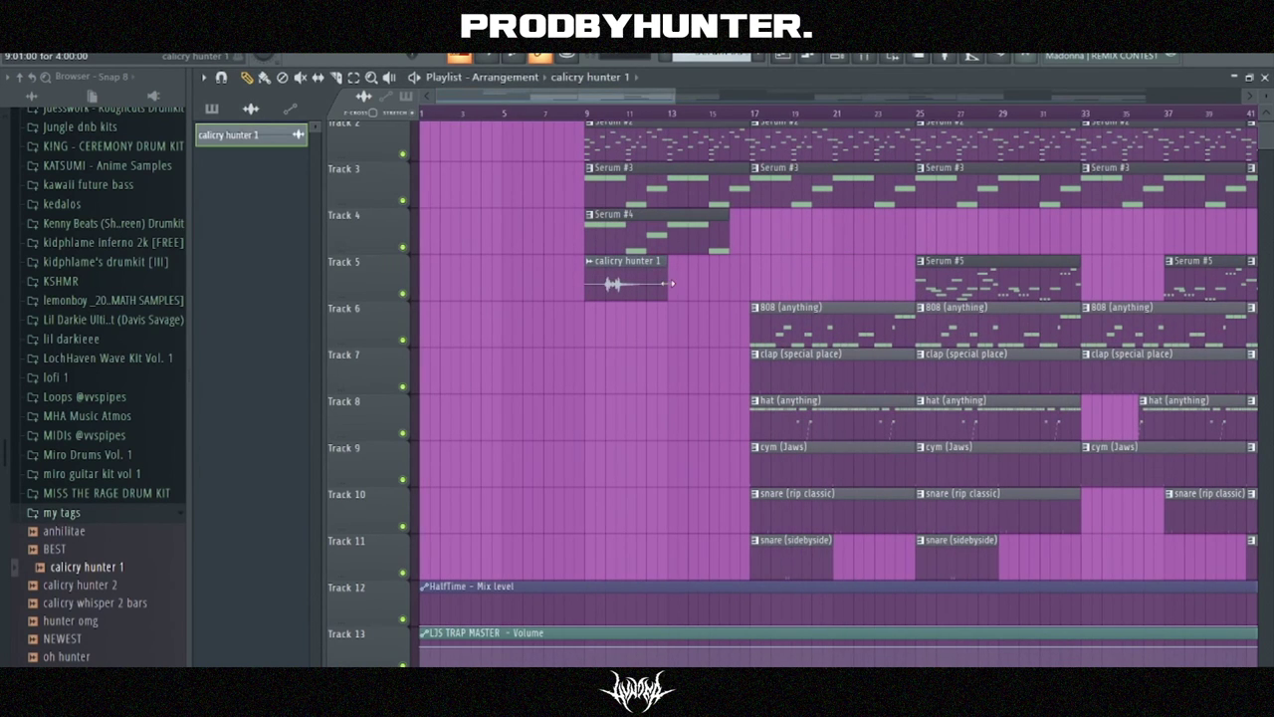
pyautogui.moveTo(672, 285); pyautogui.dragTo(736, 292)
pyautogui.scroll(1, 611, 374)
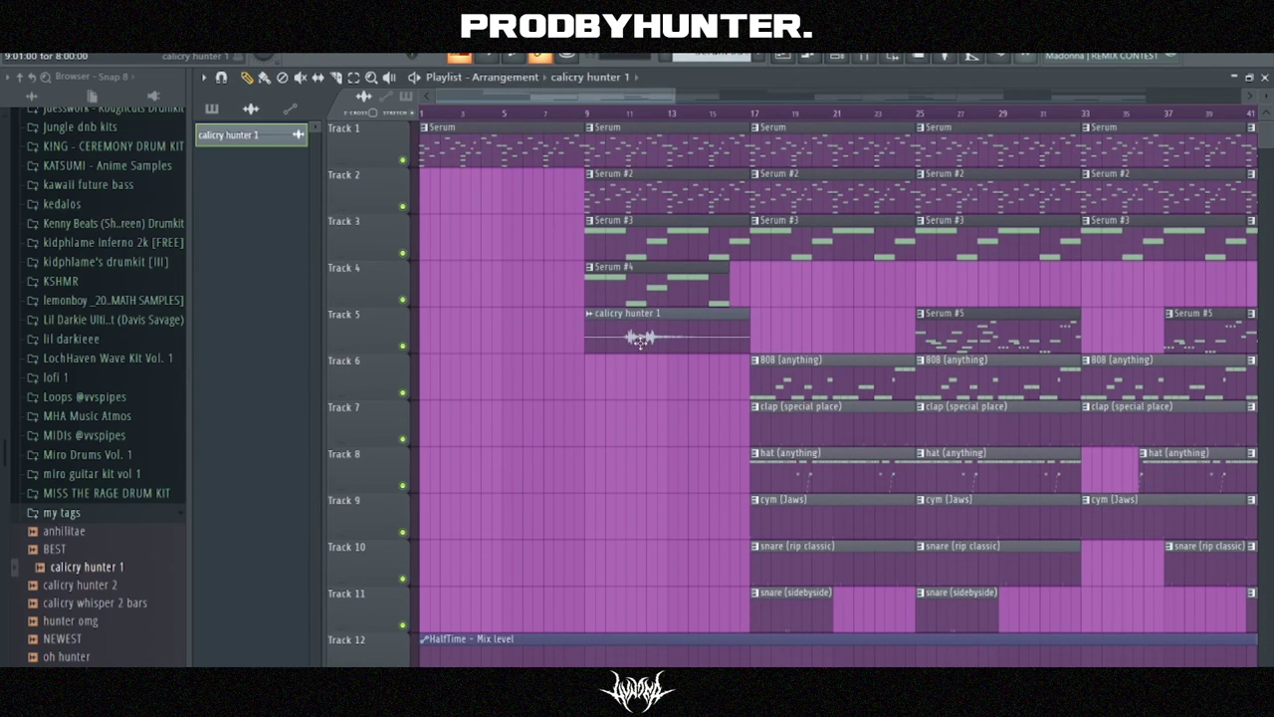
pyautogui.moveTo(642, 339); pyautogui.dragTo(585, 340)
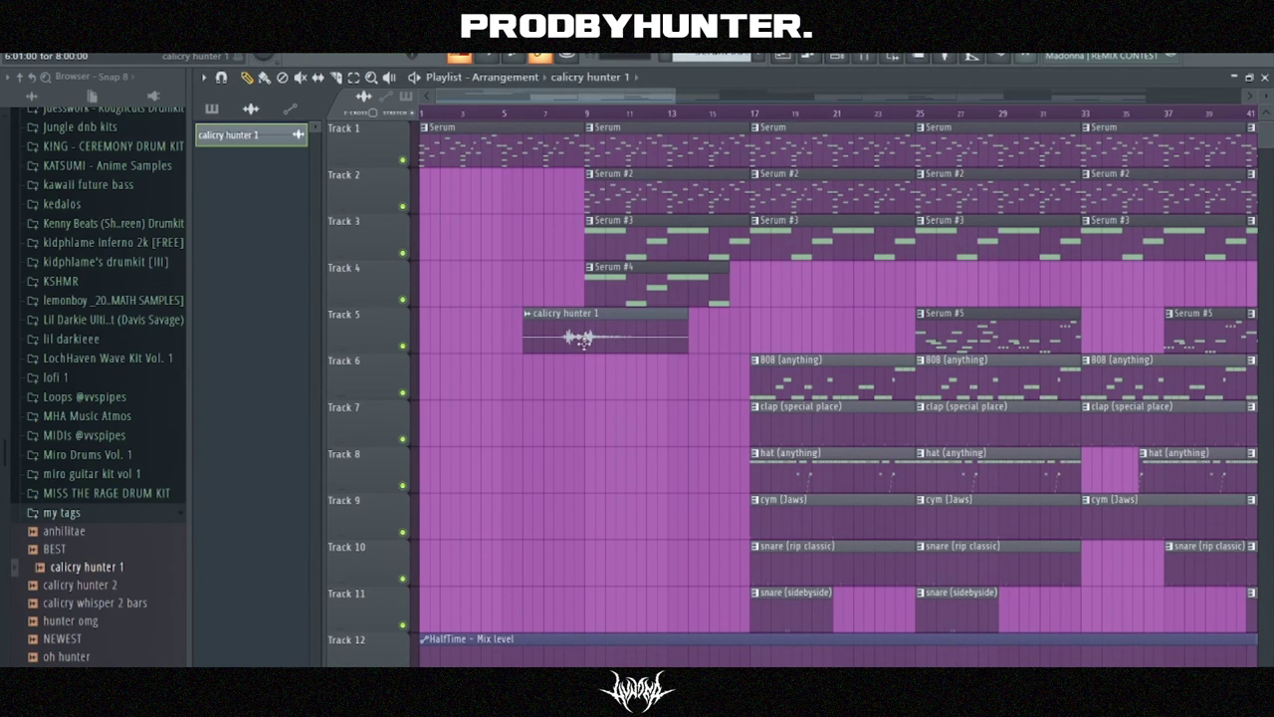
# - Play the song from bar 6 to hear the vocal tag, view the clip's settings, and stop playback
pyautogui.click(530, 118)
pyautogui.press('space')
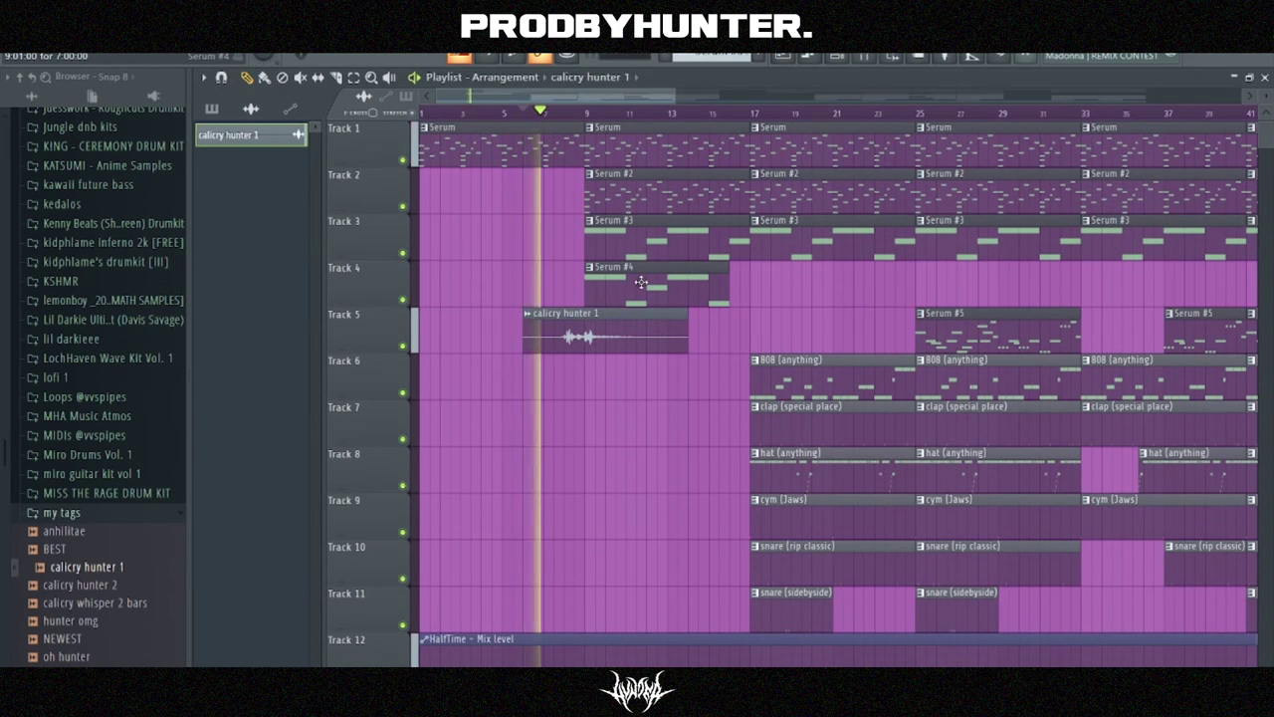
pyautogui.doubleClick(610, 337)
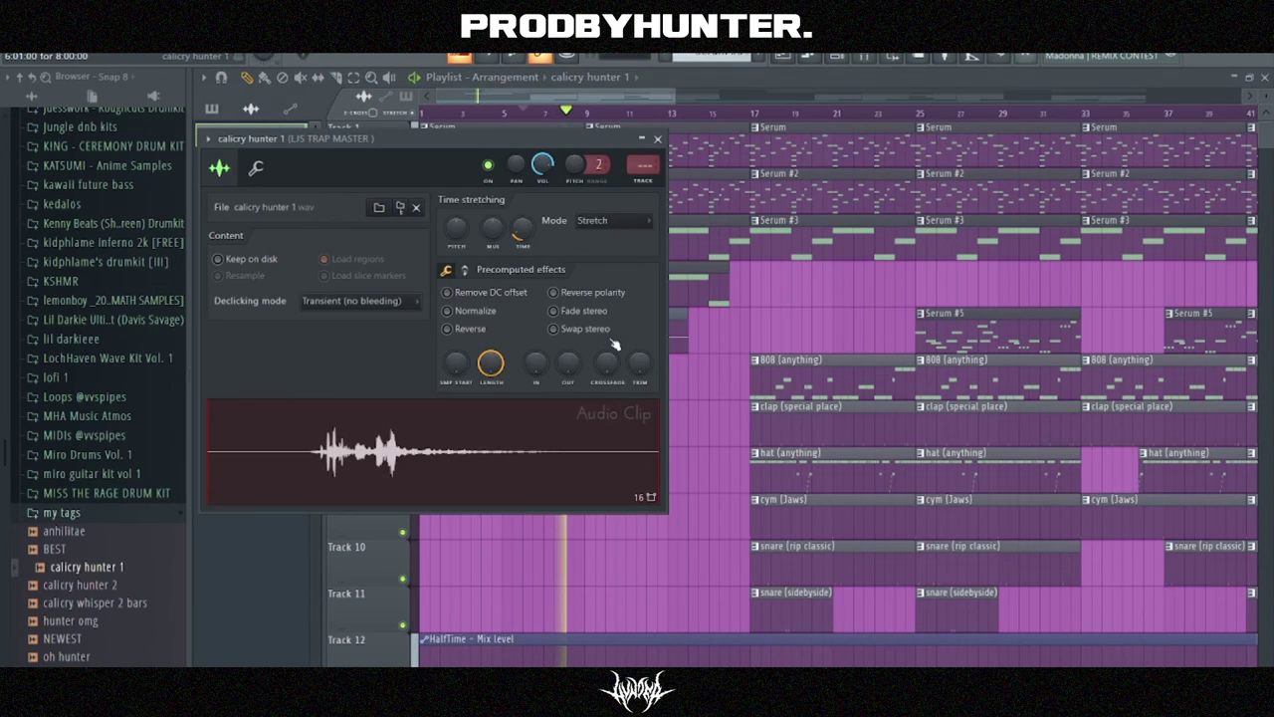
pyautogui.click(657, 139)
pyautogui.click(511, 55)
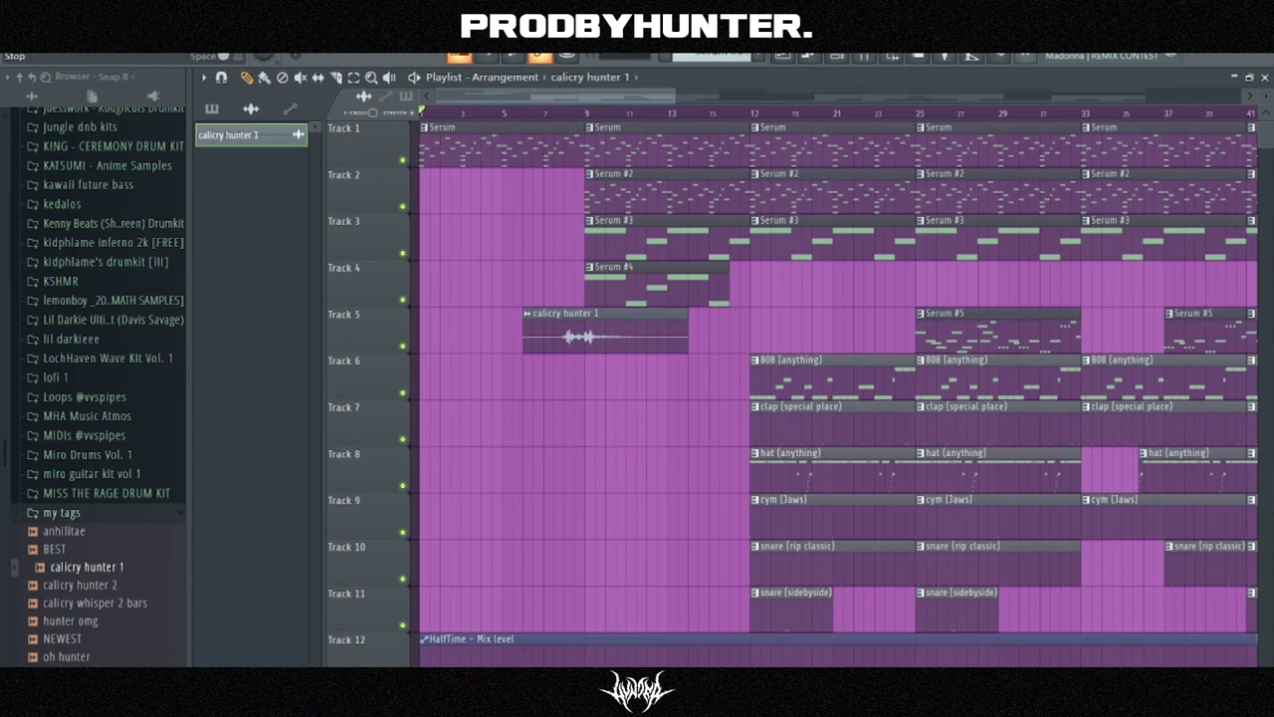
# - Show the whole arrangement and play the song from the beginning
pyautogui.scroll(-6, 545, 108)
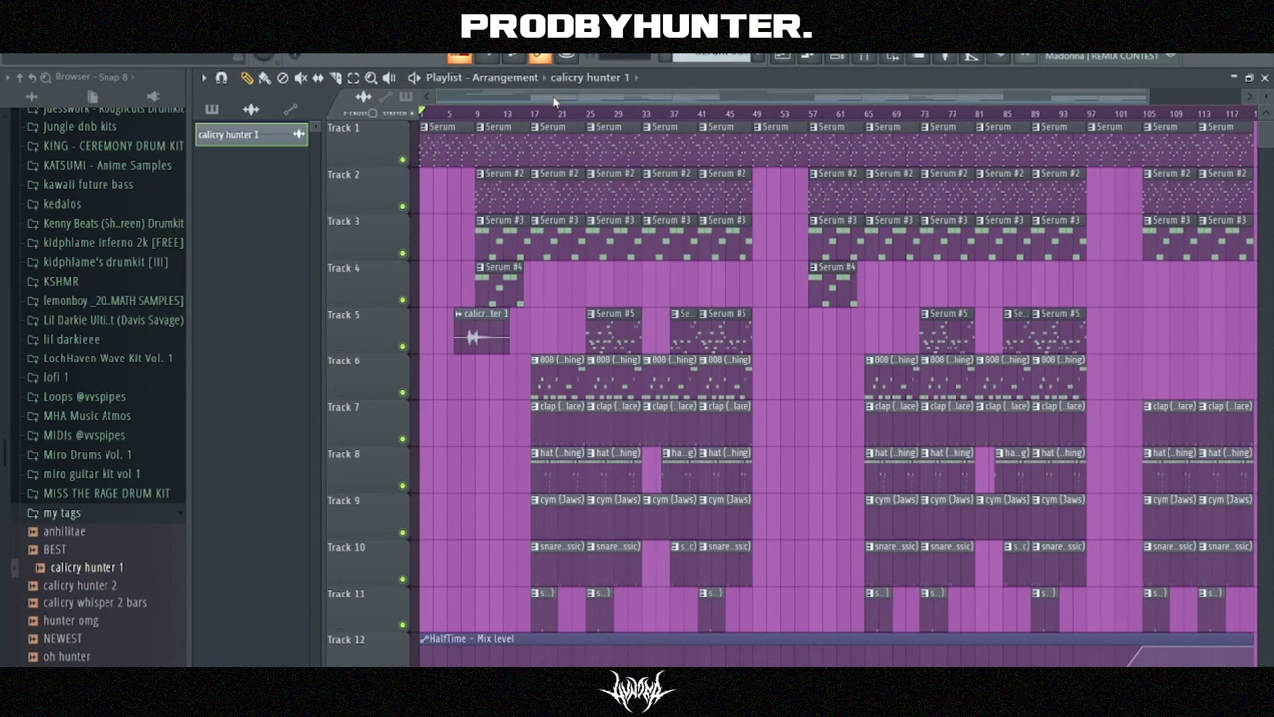
pyautogui.click(487, 55)
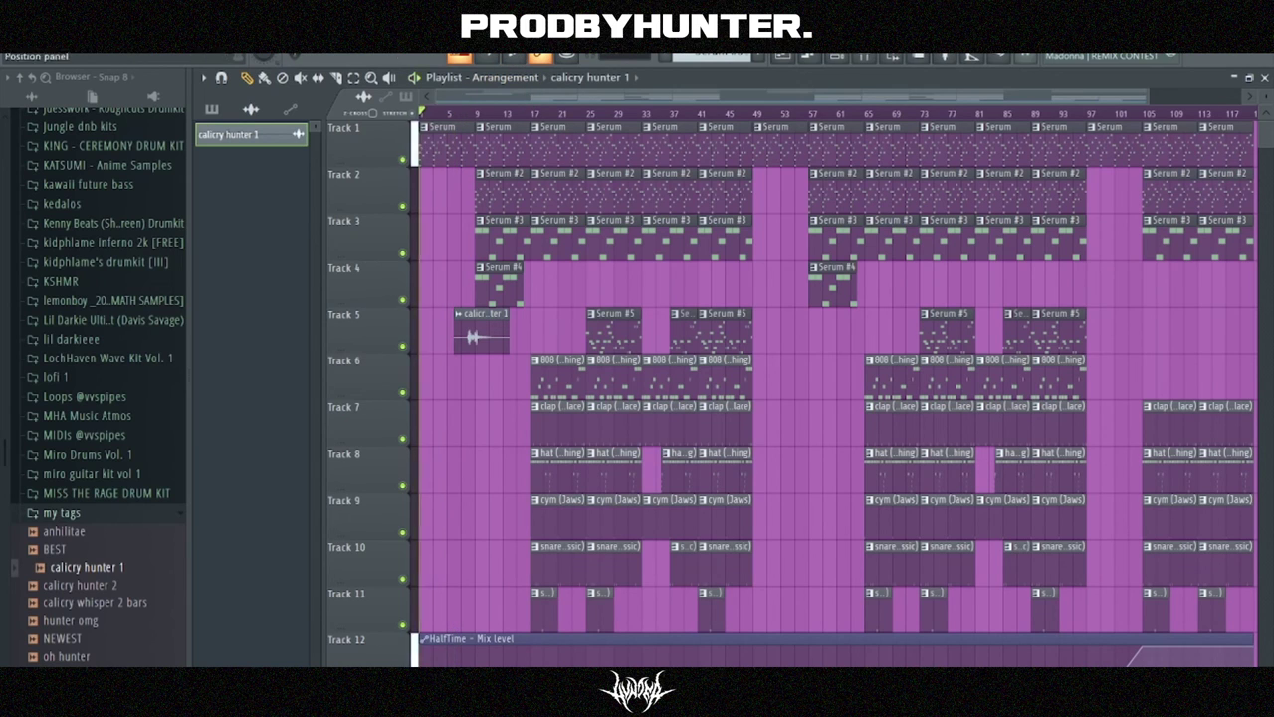
pyautogui.press('space')
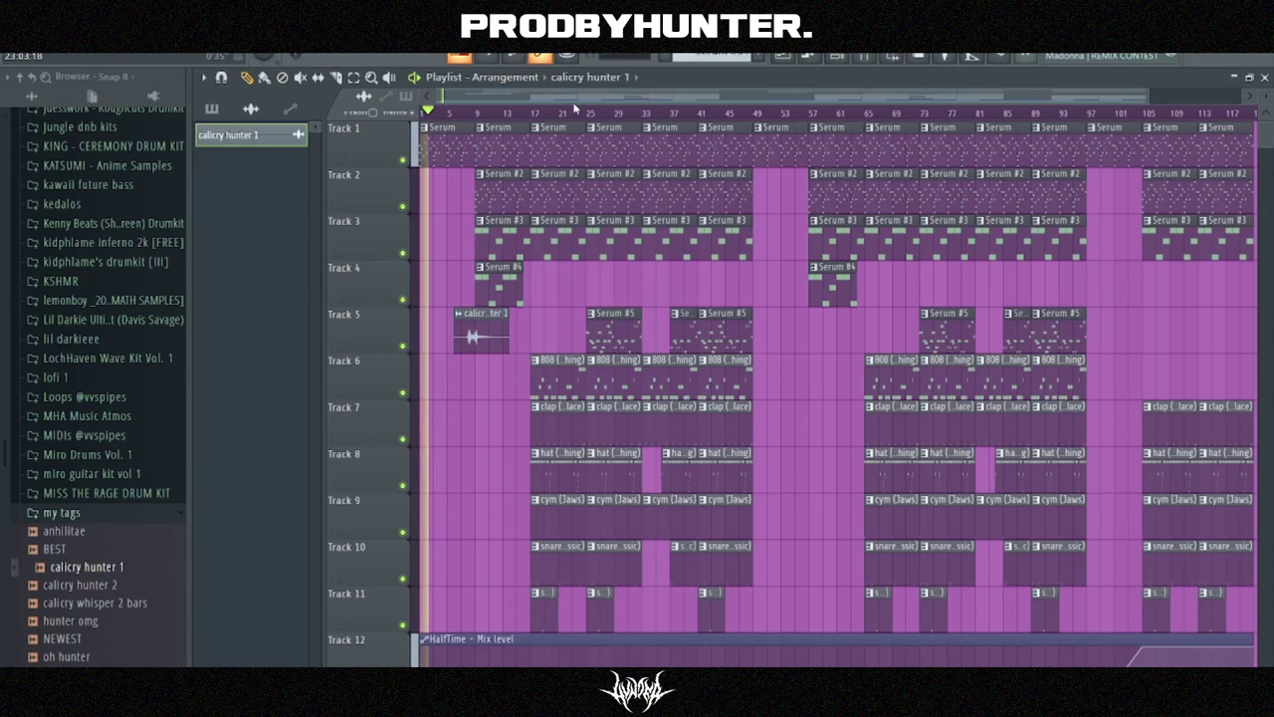